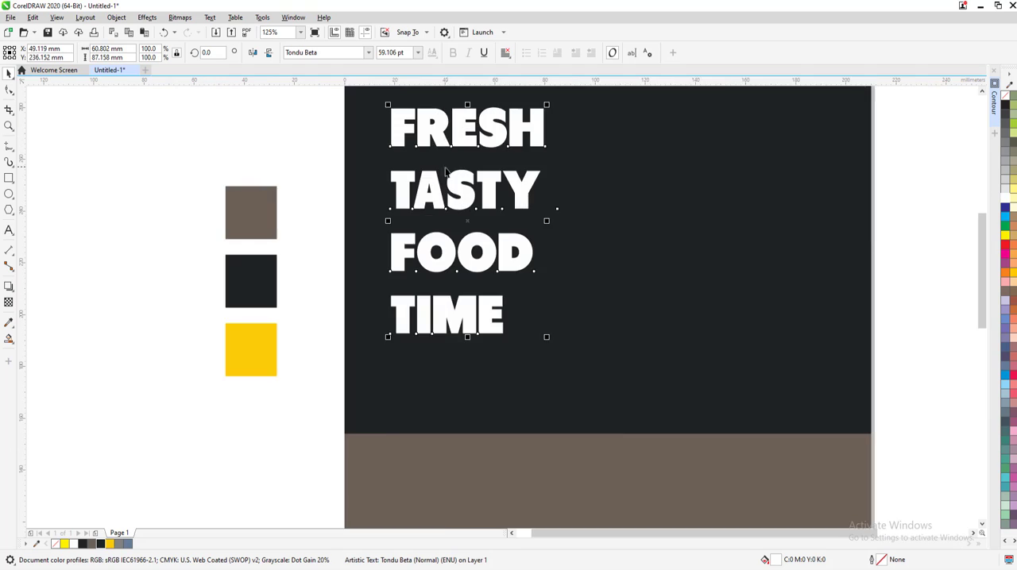
Tighten the line spacing of the FRESH TASTY FOOD TIME text and shift the block slightly toward the page's left edge
click(9, 90)
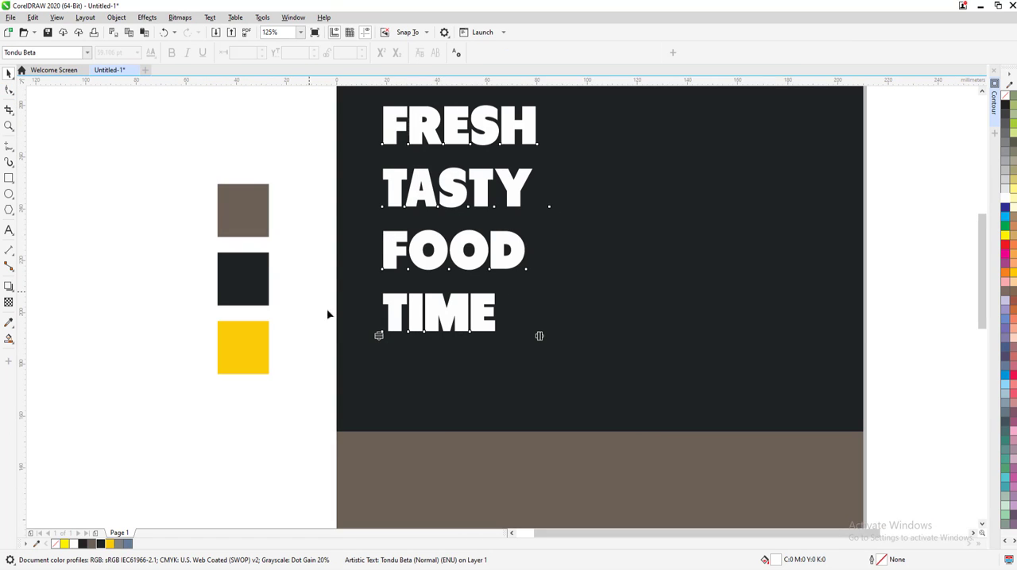
drag(380, 336, 379, 290)
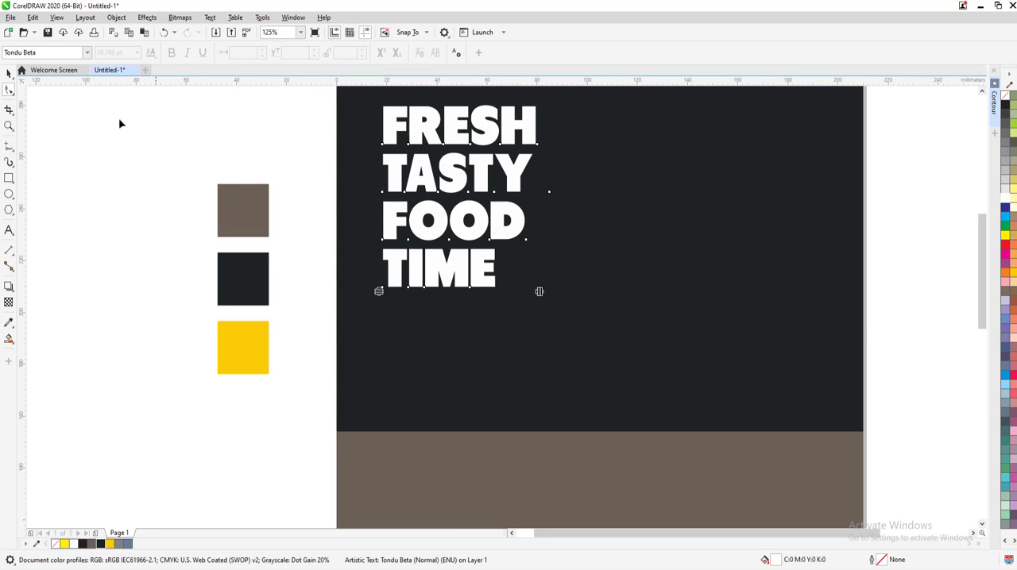
click(9, 74)
drag(463, 158, 450, 162)
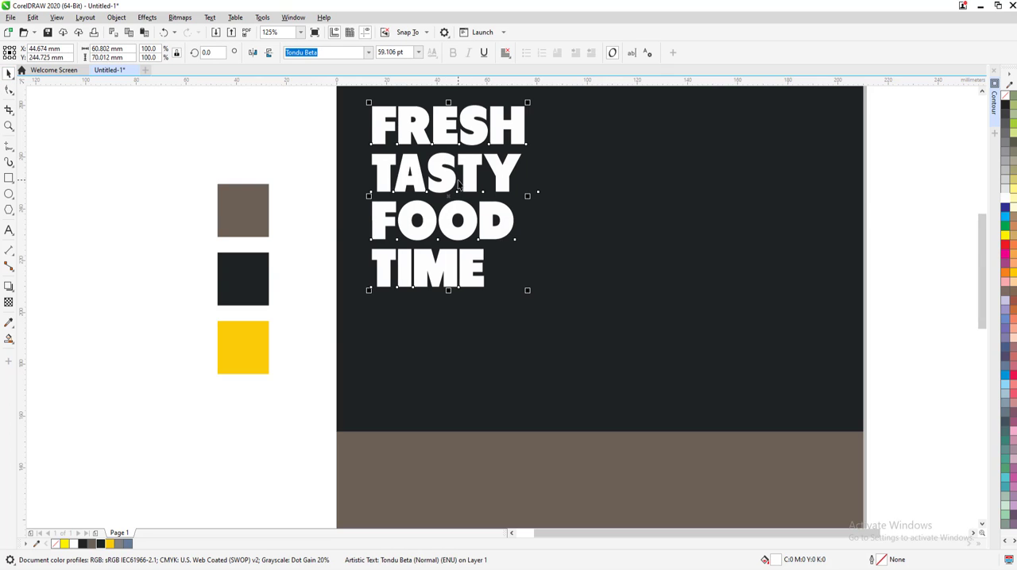
Break the four-line FRESH TASTY FOOD TIME artistic text apart into separate lines
scroll(450, 163, down, 3)
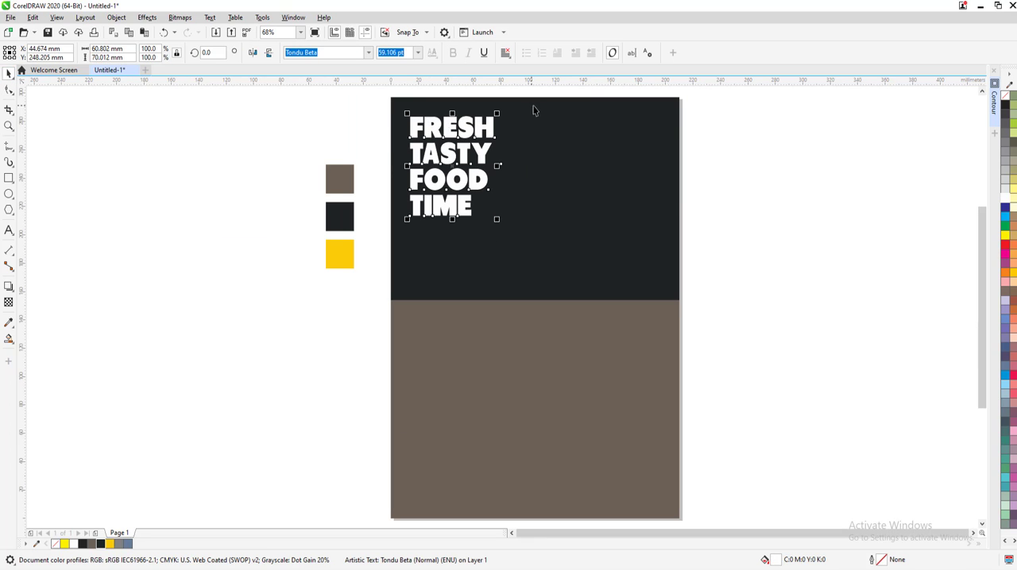
click(120, 18)
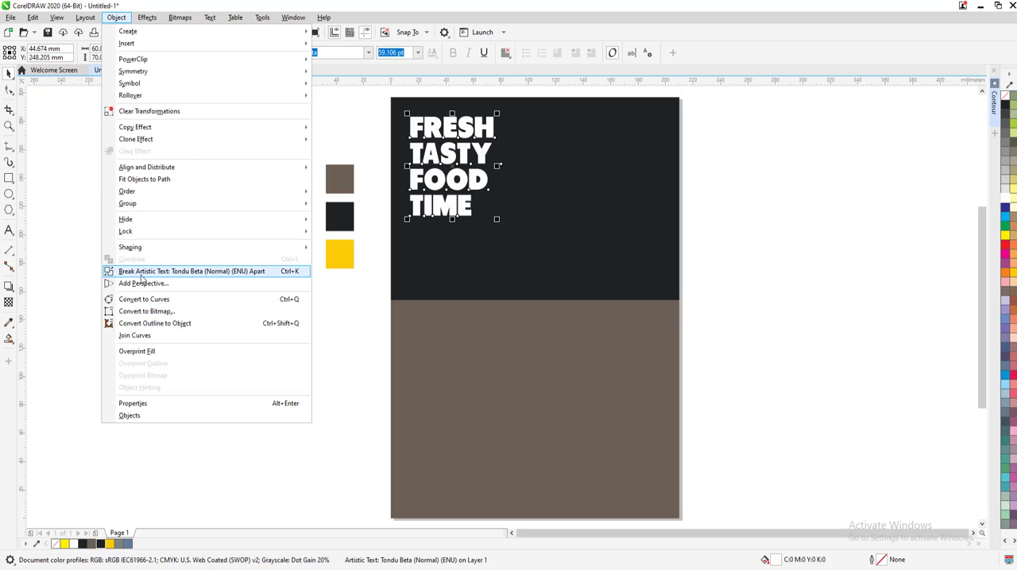
click(140, 272)
click(363, 214)
Fill the FRESH and FOOD lines with the yellow sampled from the yellow swatch square
click(440, 141)
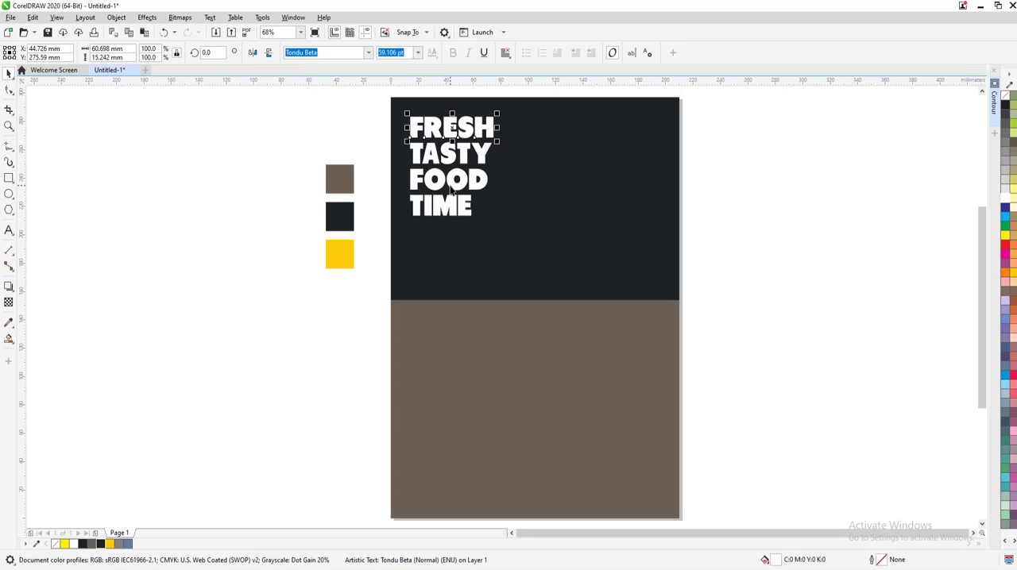
shift+click(428, 187)
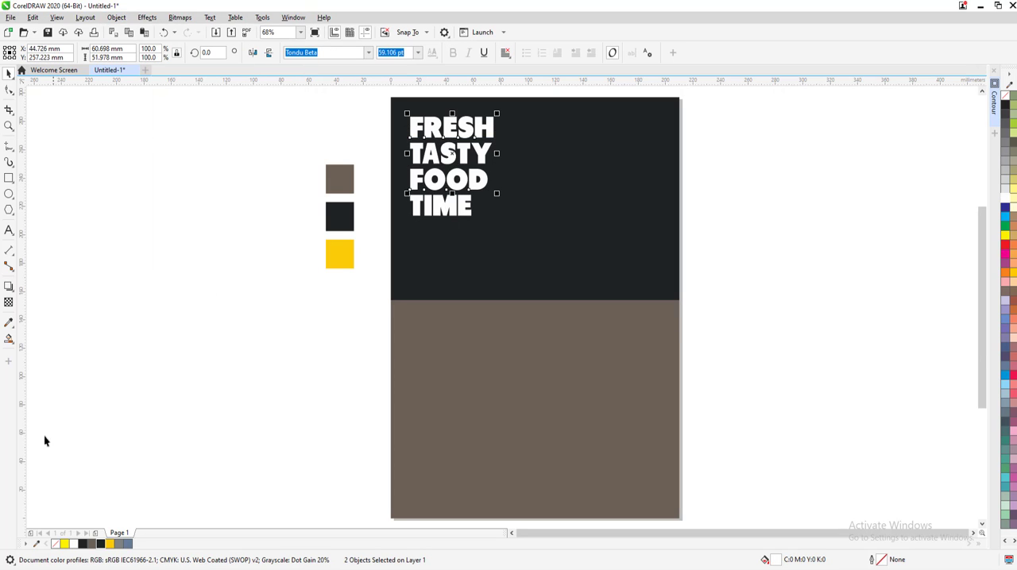
click(8, 322)
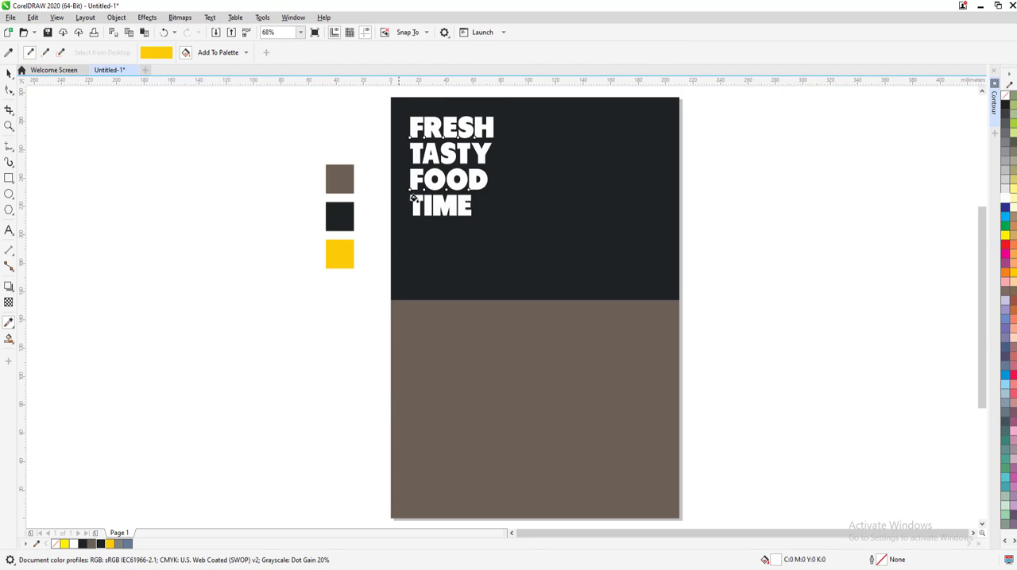
scroll(413, 199, up, 4)
click(432, 185)
scroll(437, 183, up, 2)
click(439, 189)
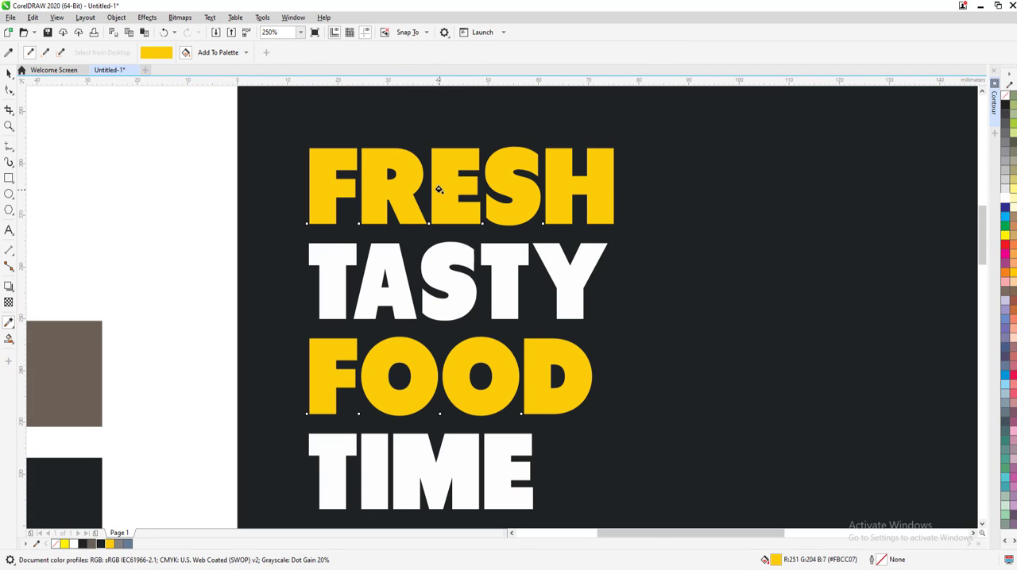
click(10, 75)
click(160, 169)
Group the four headline lines FRESH, TASTY, FOOD and TIME into one object
scroll(161, 169, down, 1)
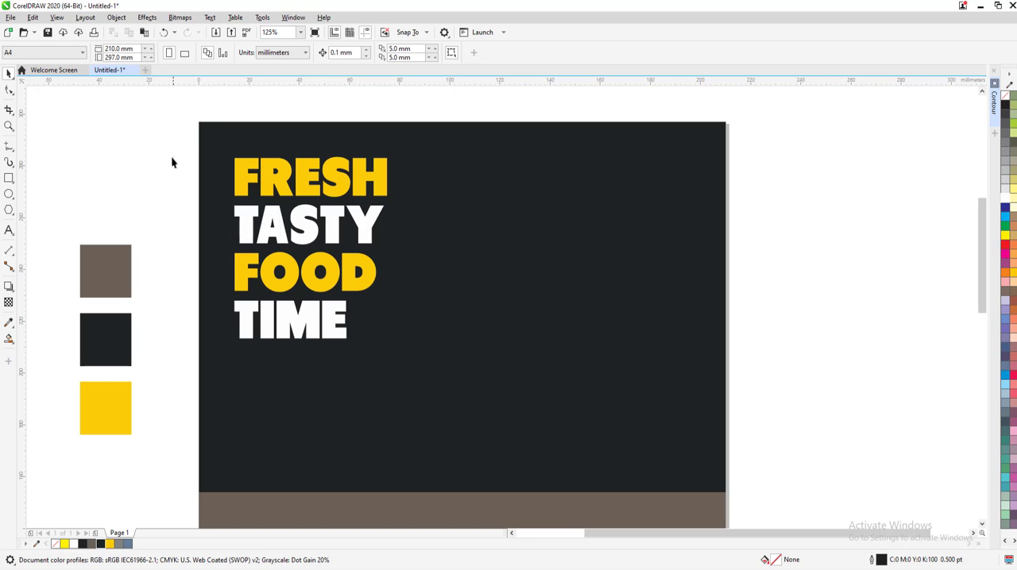
drag(172, 162, 408, 374)
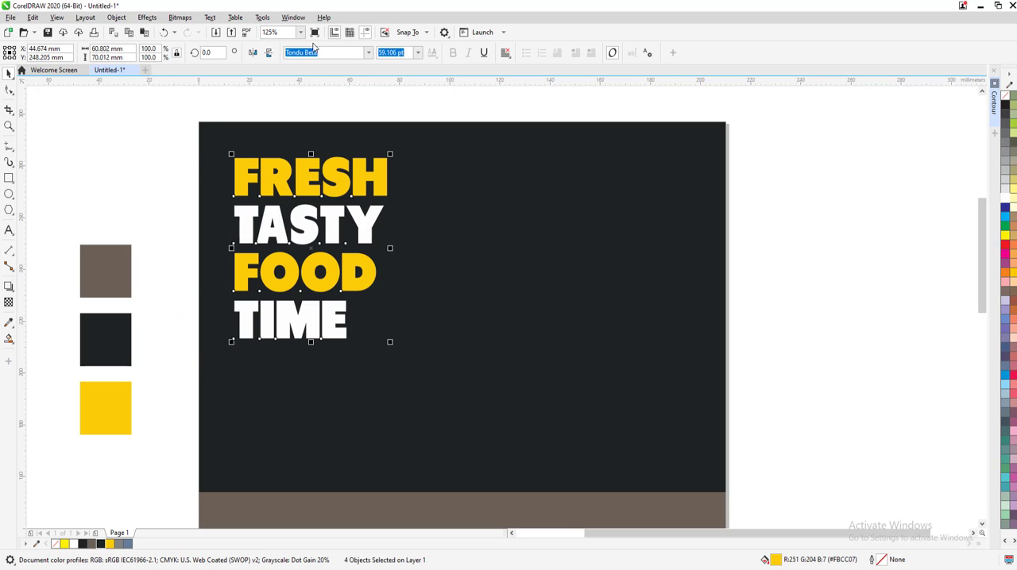
click(116, 16)
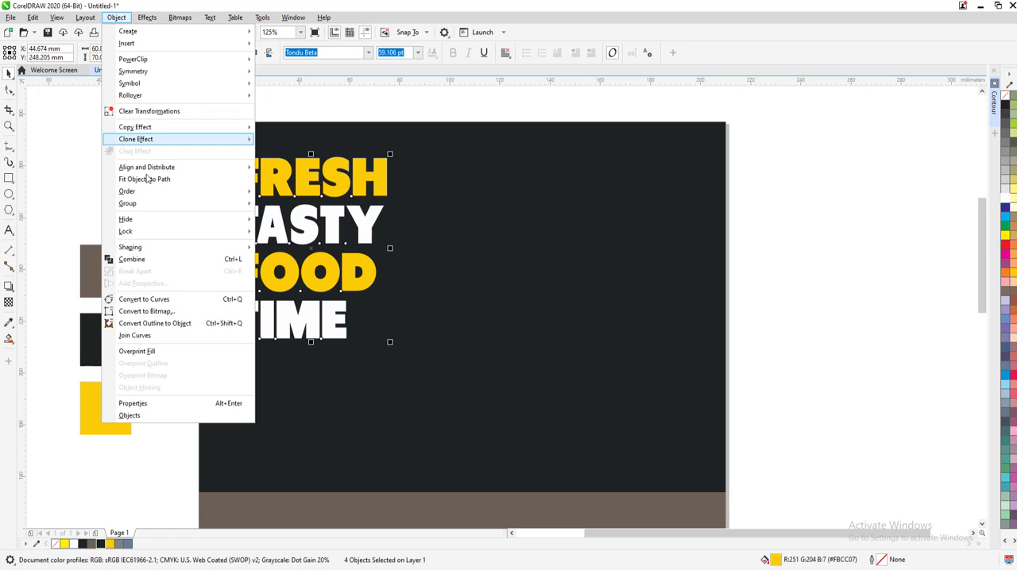
mouse_move(131, 203)
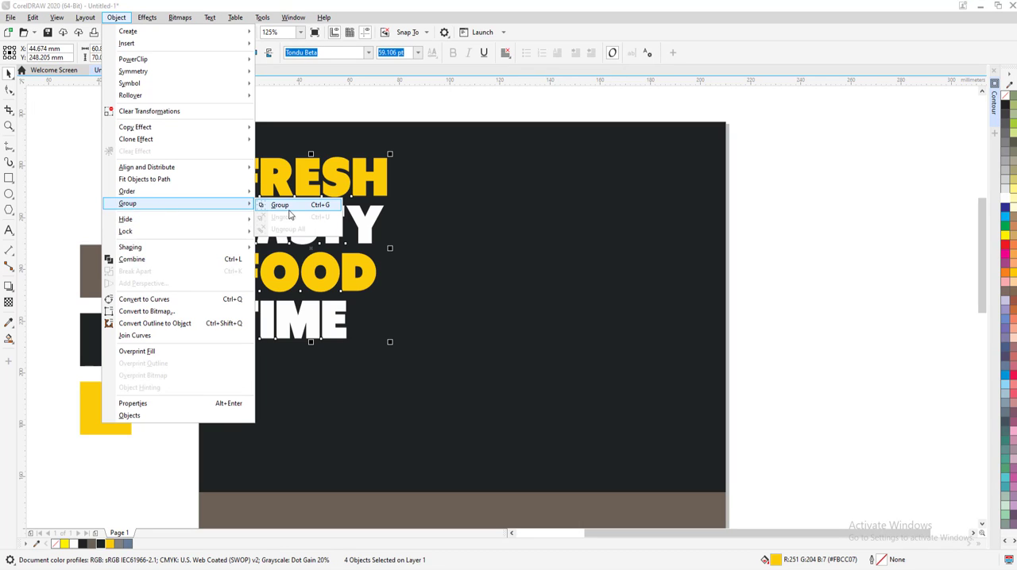
click(274, 204)
click(180, 212)
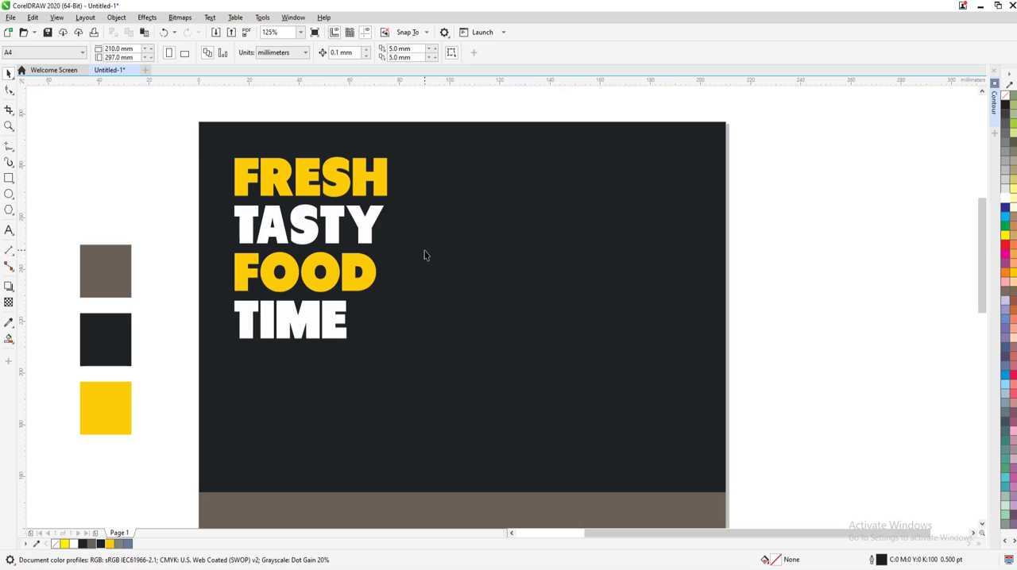
Add the artistic text "food support" in the page's upper right area and set its font to Tondu Beta
key(F8)
click(516, 173)
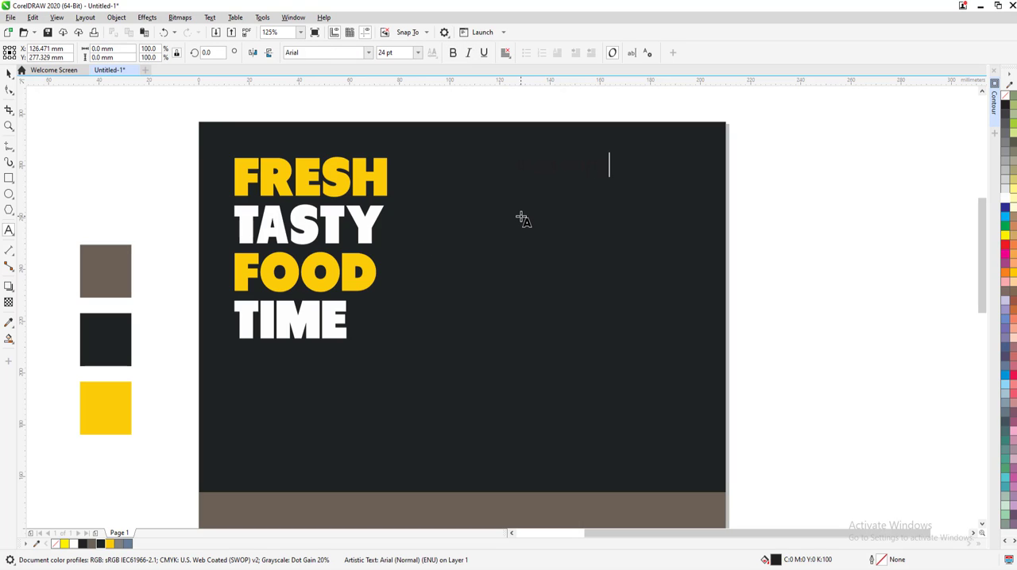
text(food support)
key(ctrl+a)
click(364, 53)
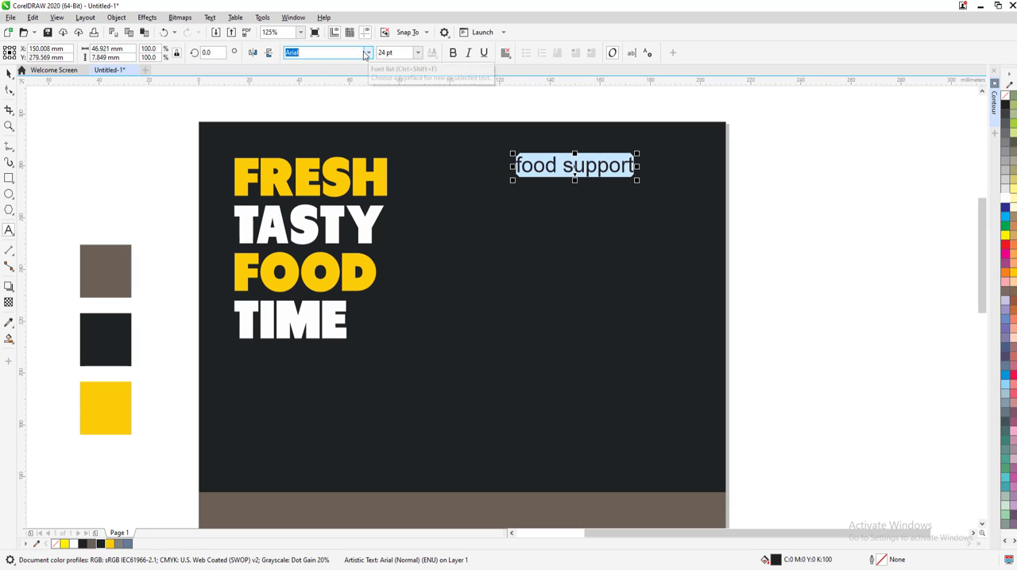
click(368, 53)
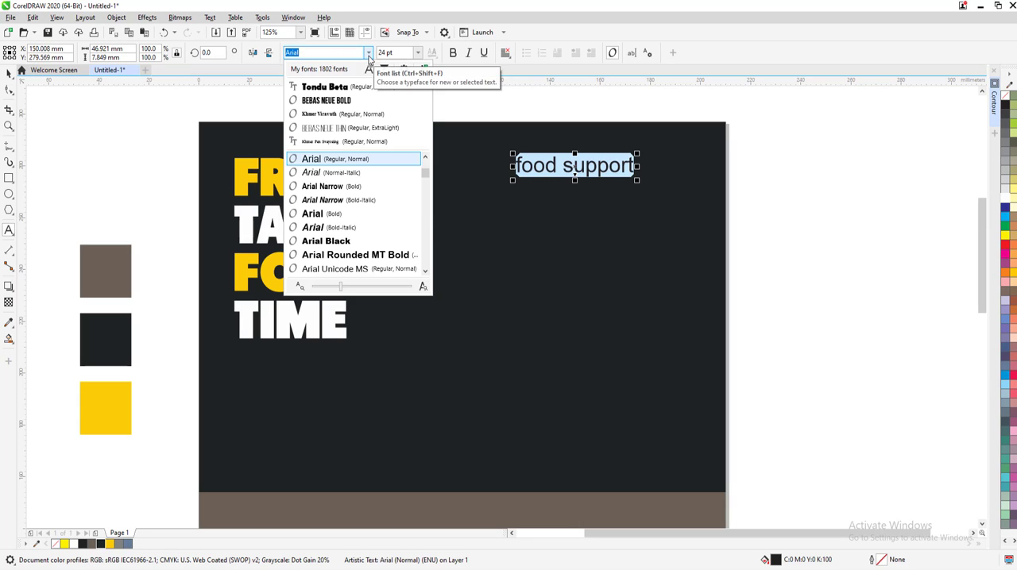
click(314, 86)
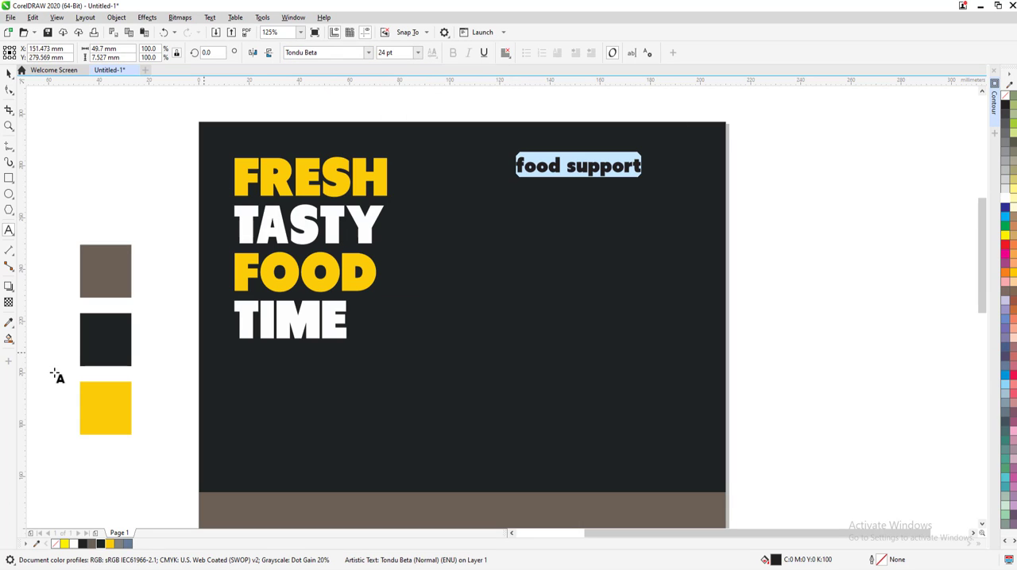
Fill the "food support" text with yellow R251 G204 B7 and capitalize the first letter of each word
click(109, 545)
click(8, 73)
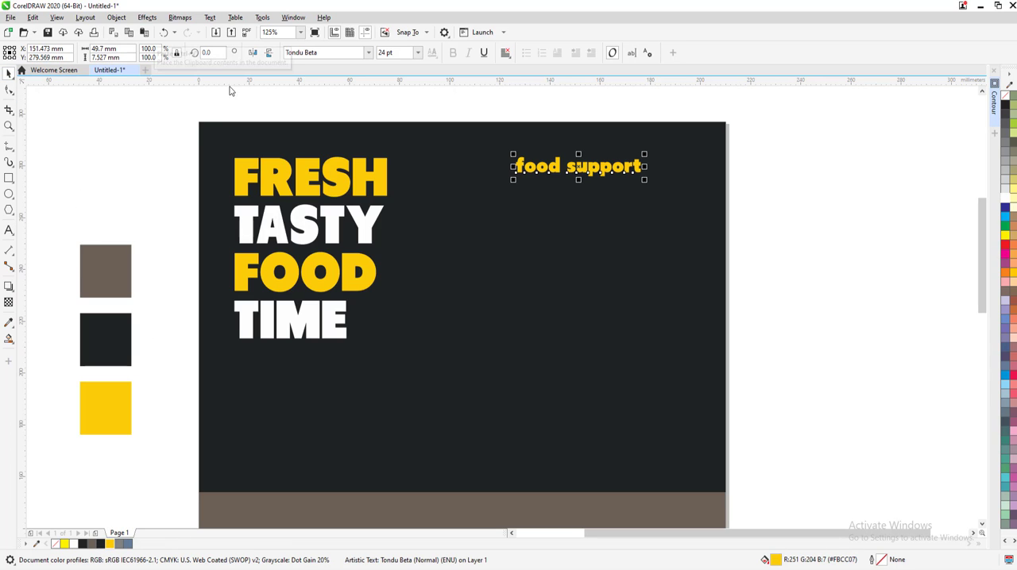
key(ctrl+a)
right_click(555, 175)
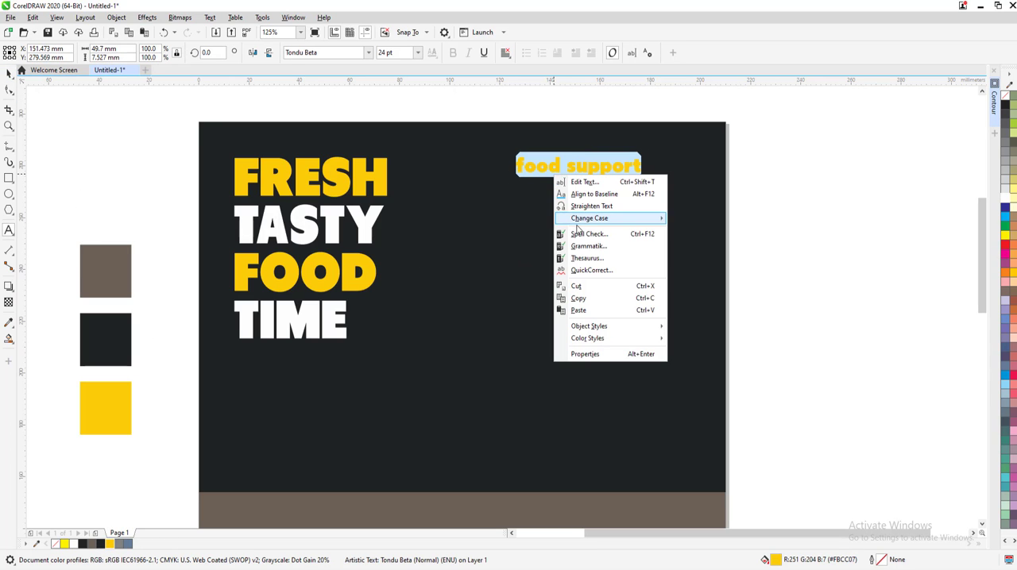
mouse_move(589, 218)
click(696, 255)
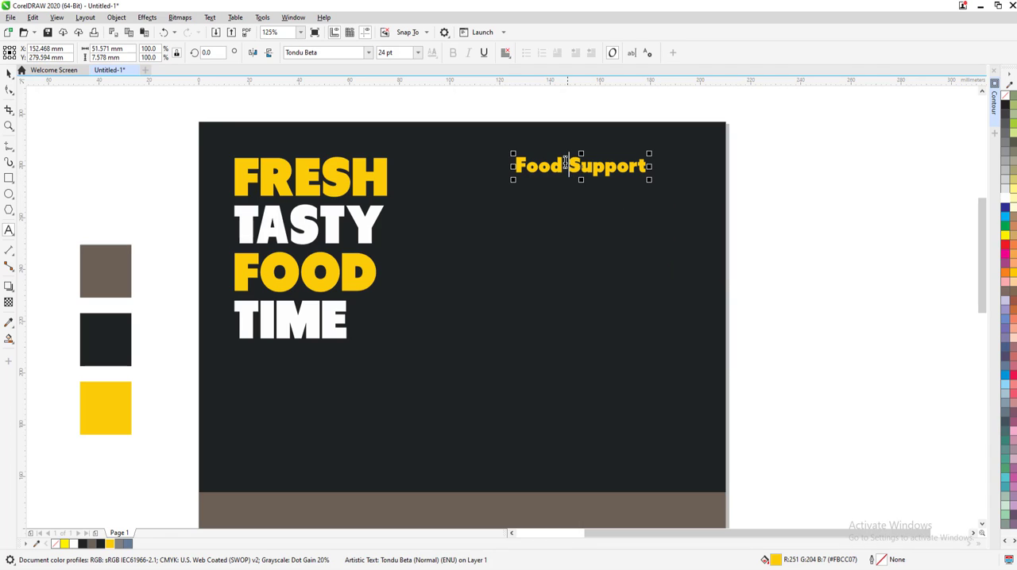
Recolour only the word "Food" in the "Food Support" text to white
drag(564, 165, 467, 161)
click(1005, 198)
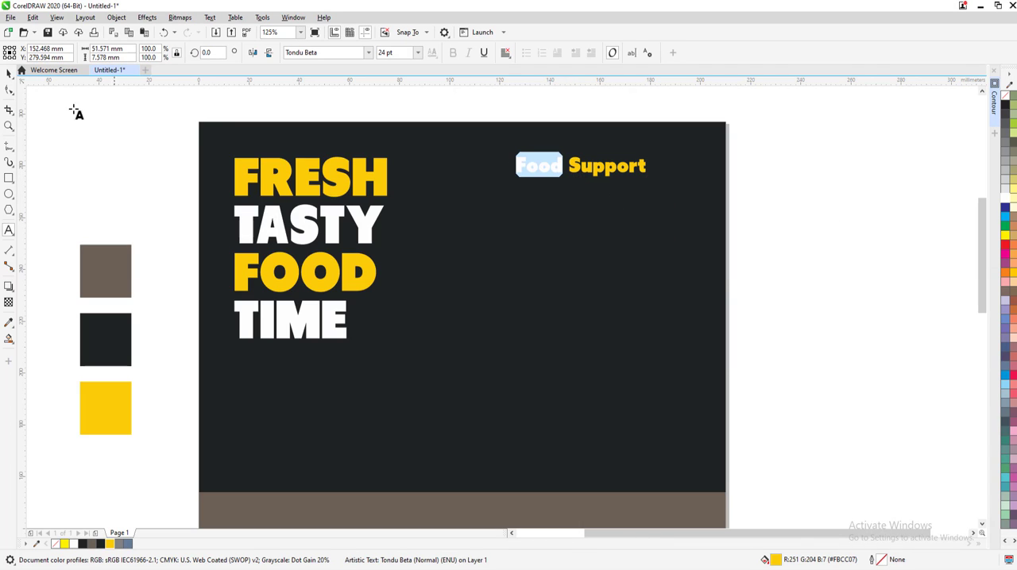
click(9, 74)
click(156, 208)
Move "Support" onto its own line and enlarge the two-line text to about 38.9 pt
double_click(595, 171)
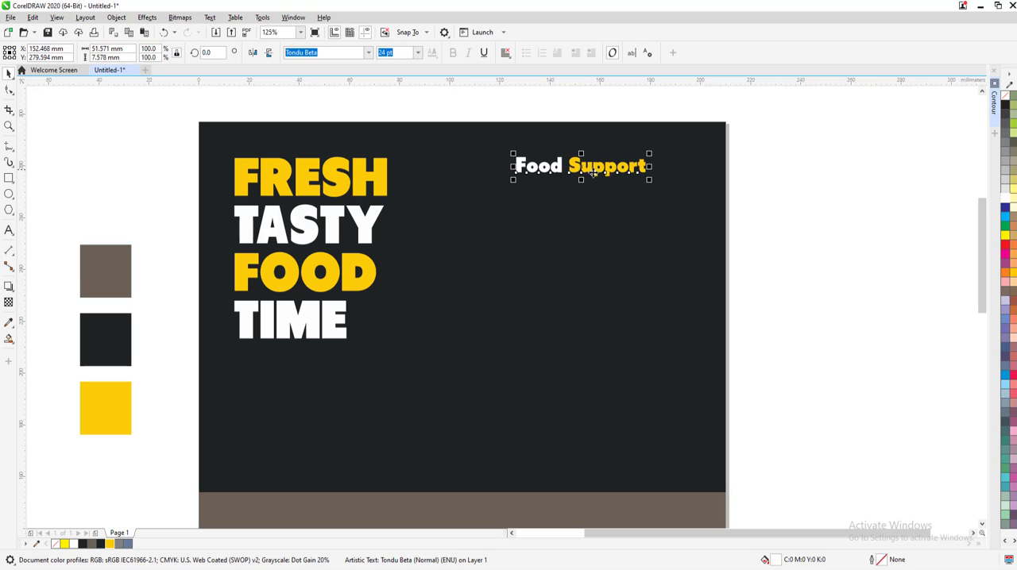
key(Return)
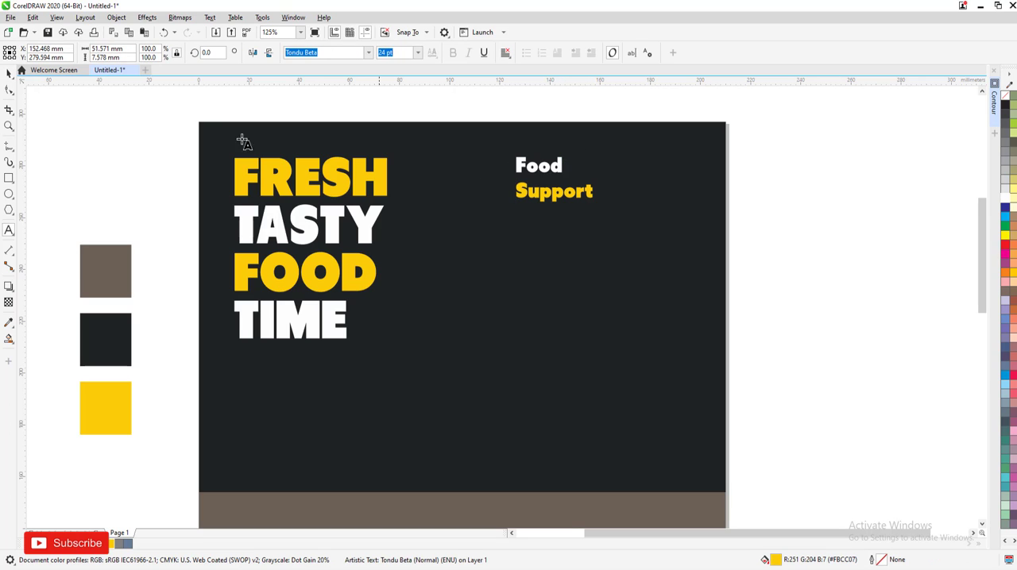
click(8, 72)
drag(595, 203, 642, 233)
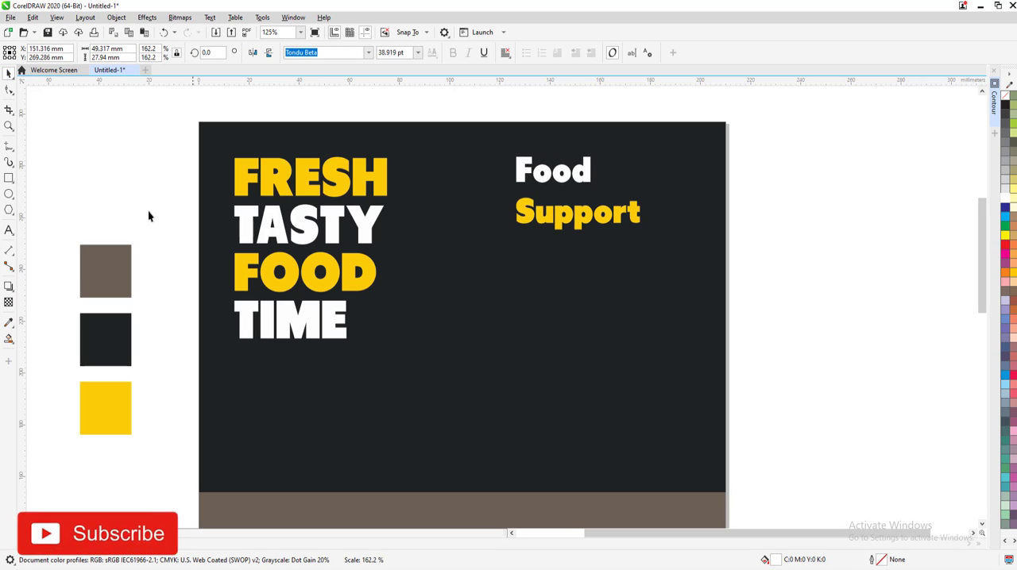
Tighten the line spacing between "Food" and "Support"
click(10, 91)
mouse_move(511, 234)
mouse_down()
mouse_move(512, 208)
mouse_move(511, 225)
mouse_up()
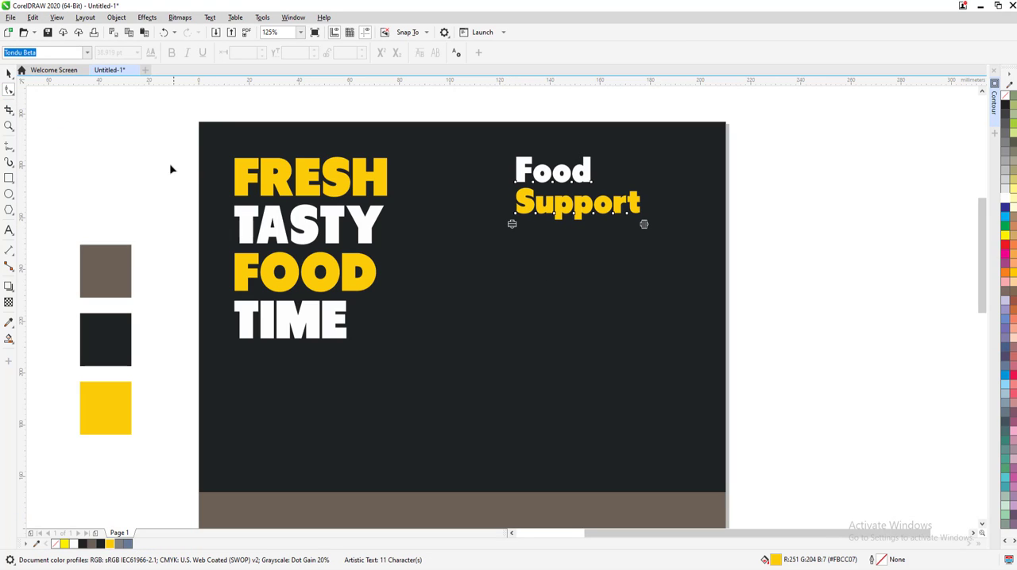
click(8, 74)
click(503, 290)
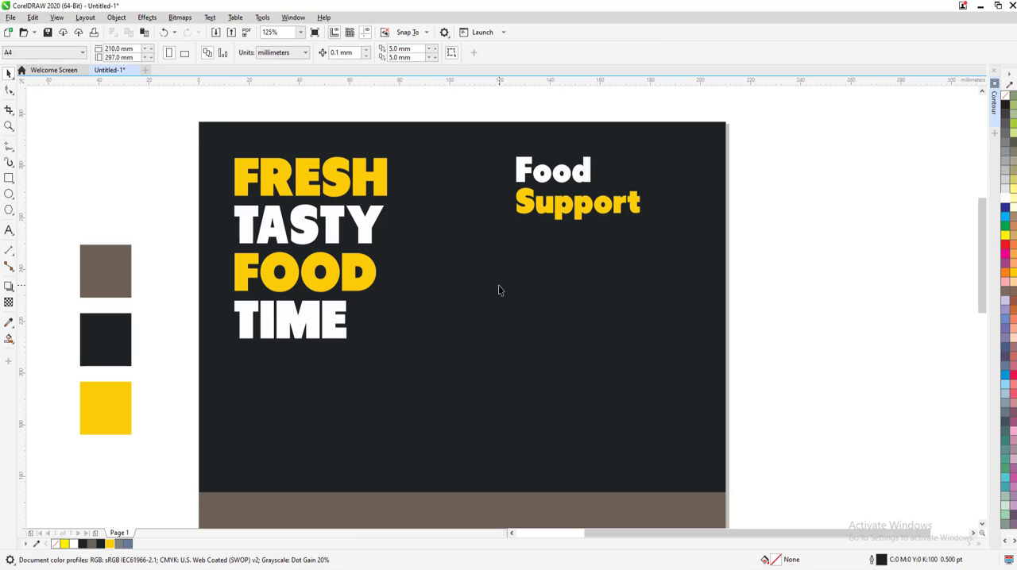
Draw a paragraph text frame about 78 by 29 mm below "Food Support" and set its font to Roboto Thin
click(9, 230)
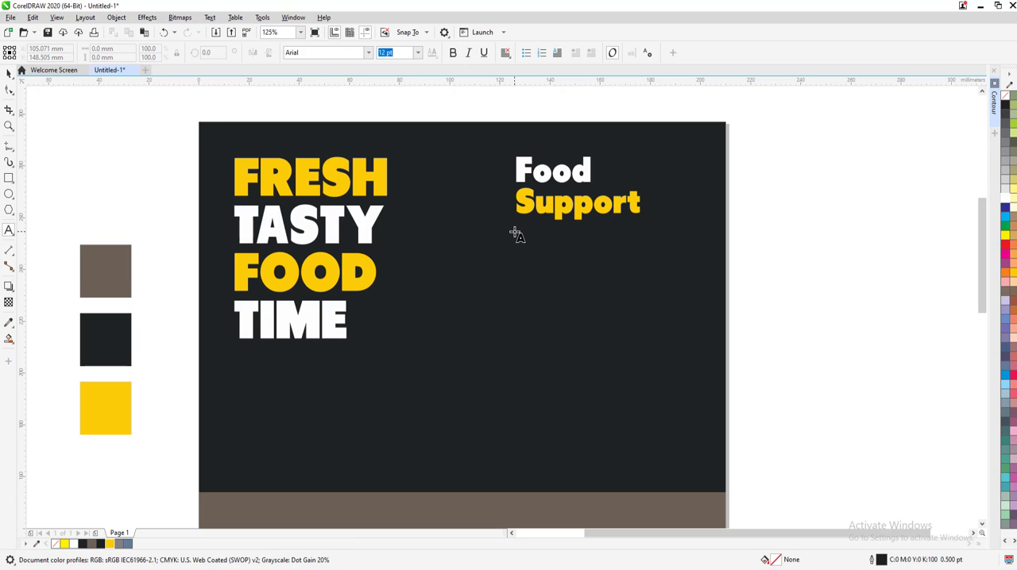
drag(513, 232, 709, 308)
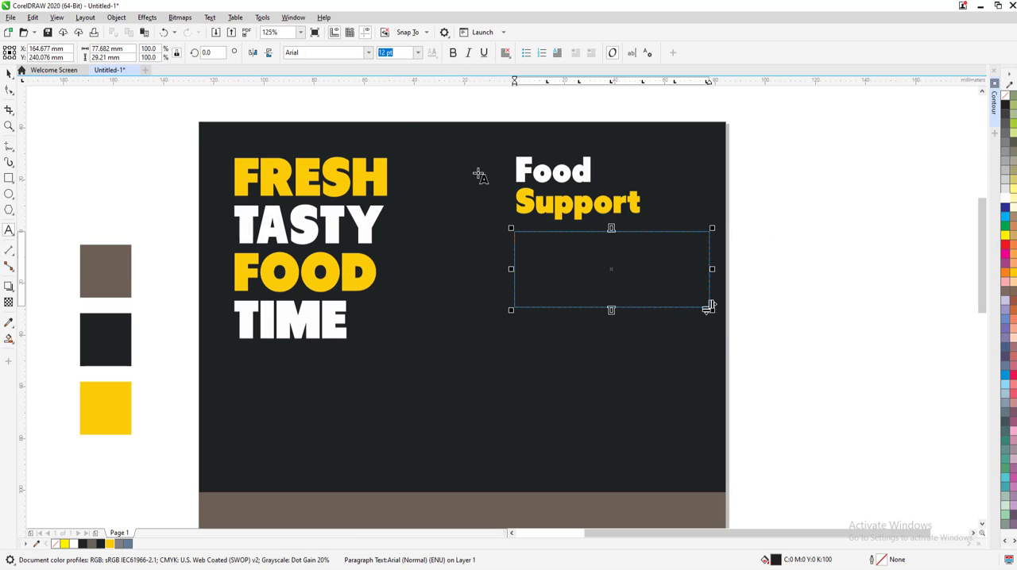
click(315, 55)
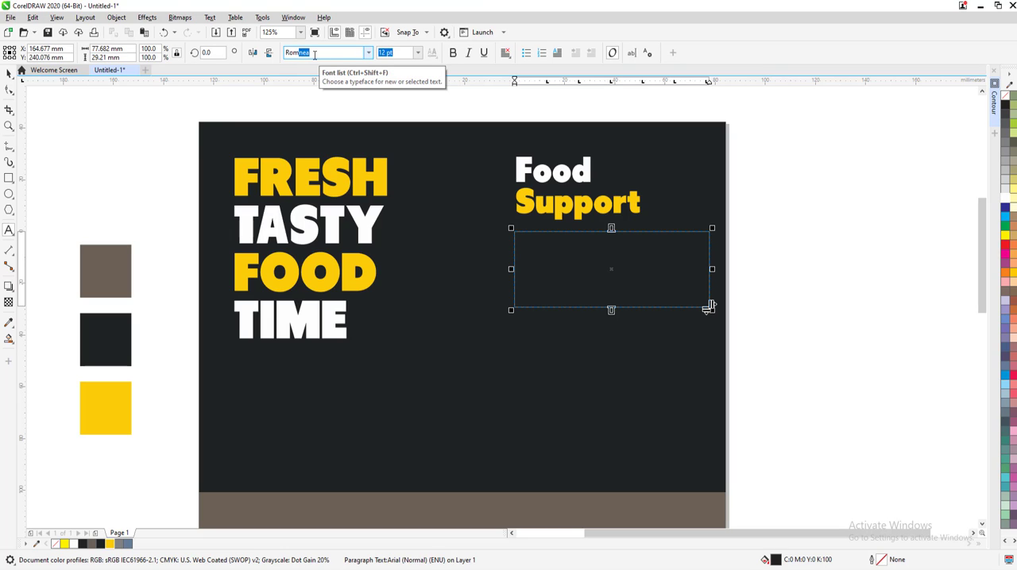
text(Roboto Thi)
key(Return)
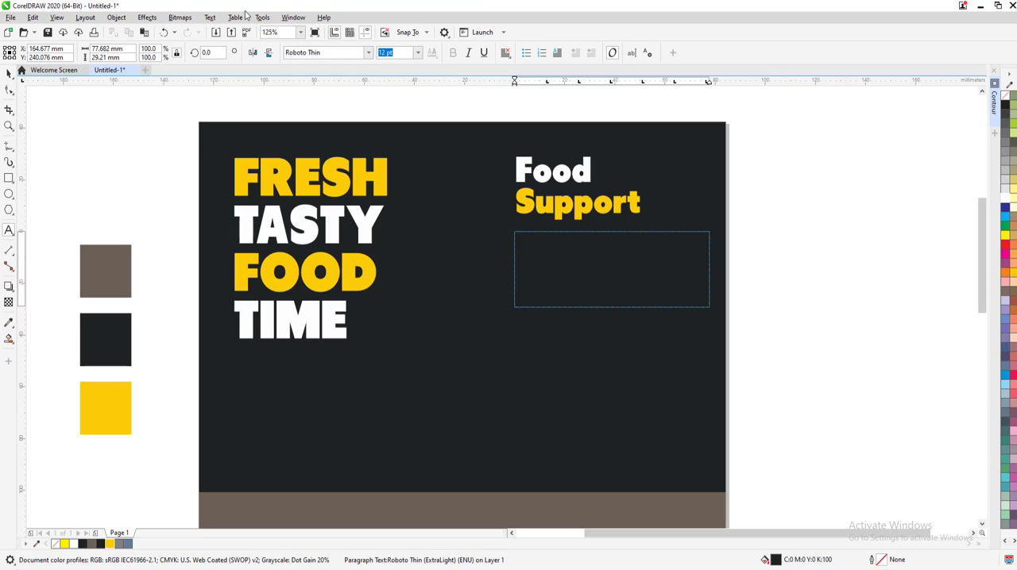
Insert placeholder text into the paragraph frame below "Food Support"
click(210, 17)
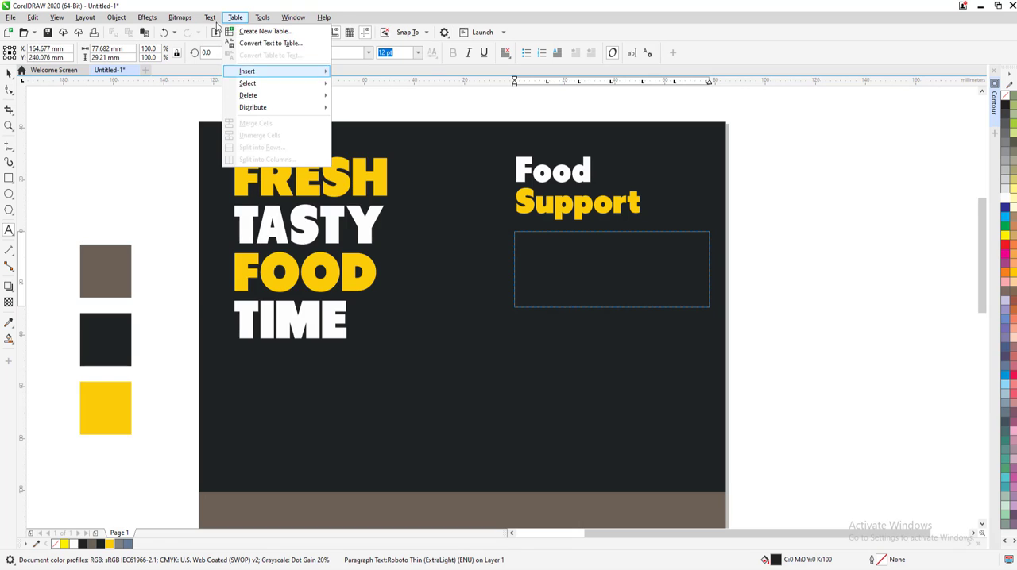
mouse_move(227, 106)
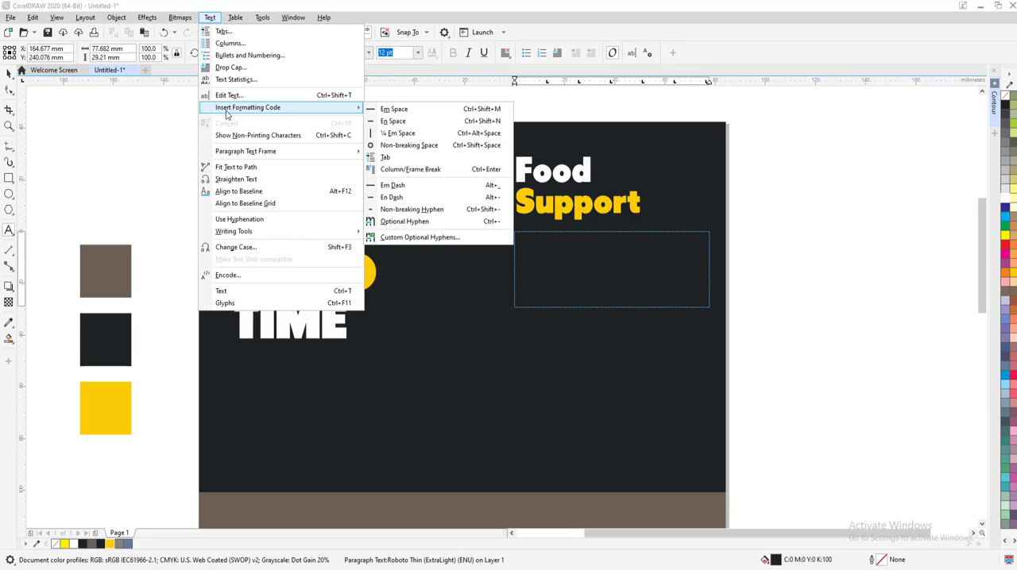
mouse_move(246, 151)
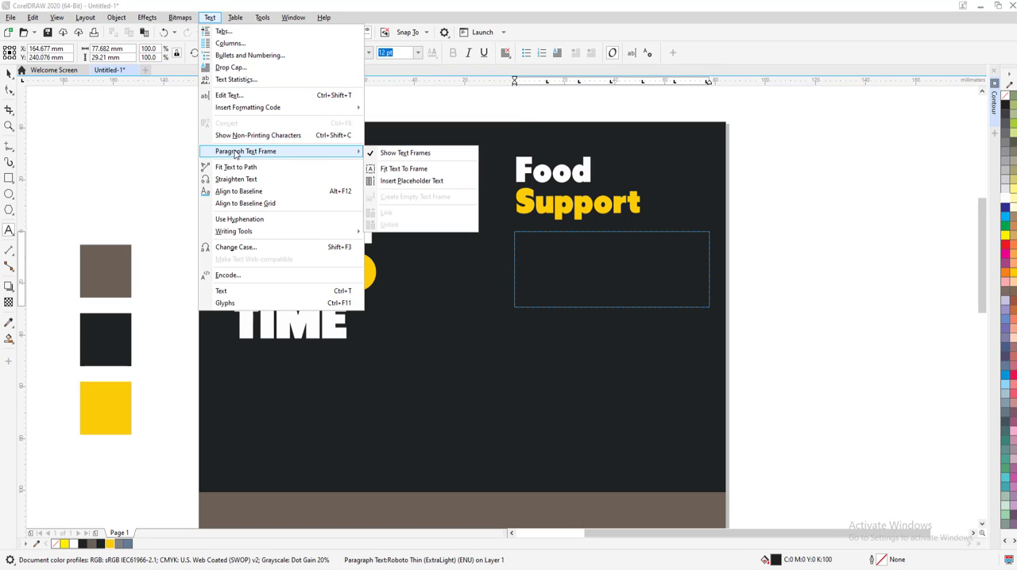
click(411, 181)
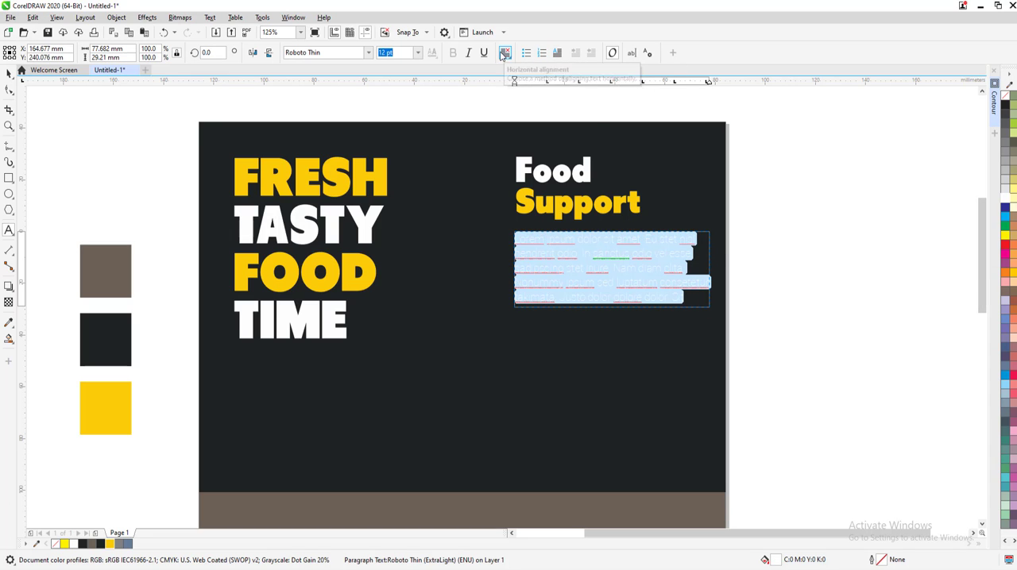
Justify the placeholder paragraph below "Food Support" and shorten its text frame to about 15 mm high
click(505, 53)
click(508, 128)
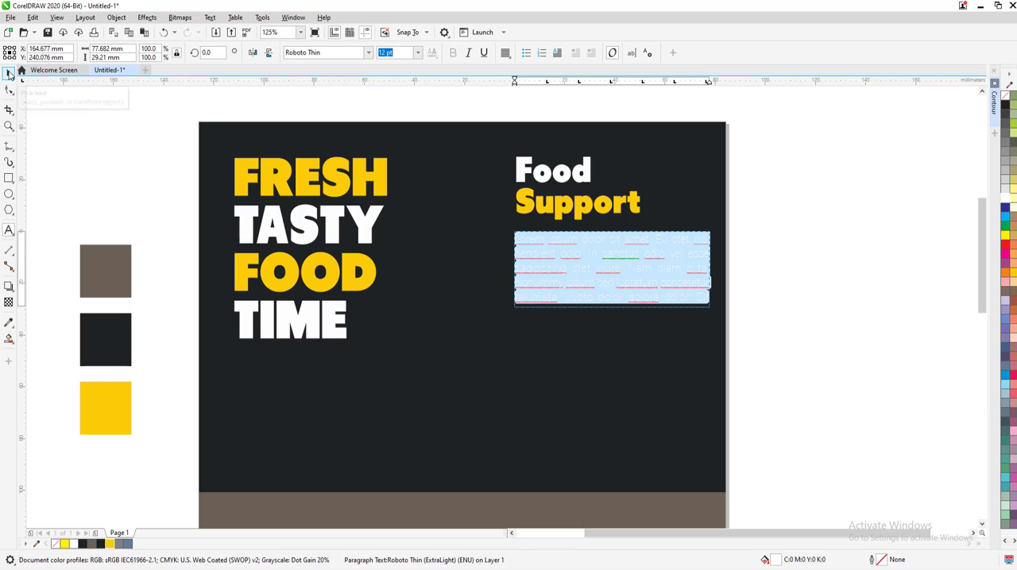
click(9, 72)
drag(611, 310, 610, 272)
Set the placeholder paragraph's font size to 10 pt
click(417, 52)
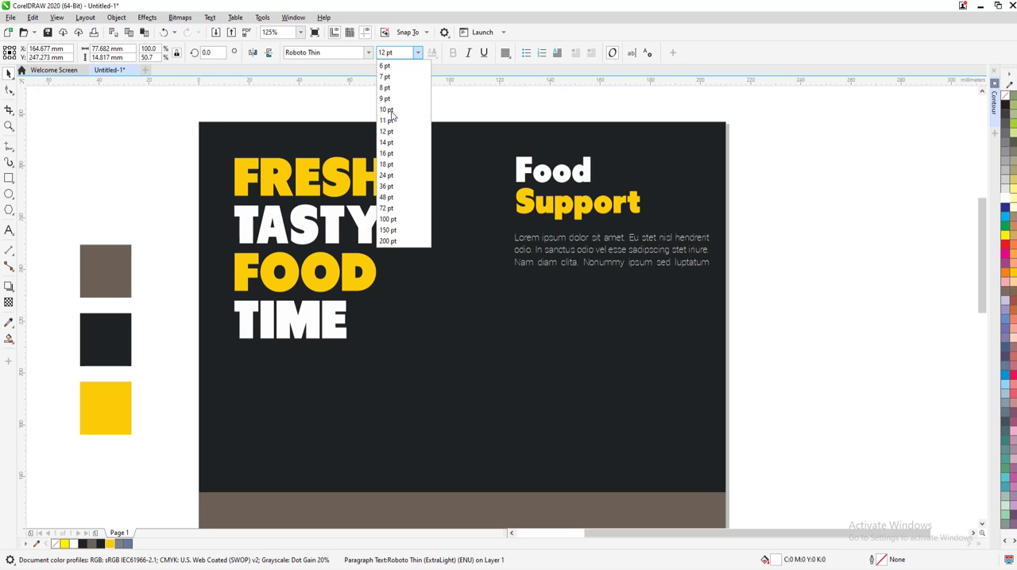
click(387, 110)
click(750, 282)
scroll(750, 281, up, 2)
scroll(749, 281, down, 2)
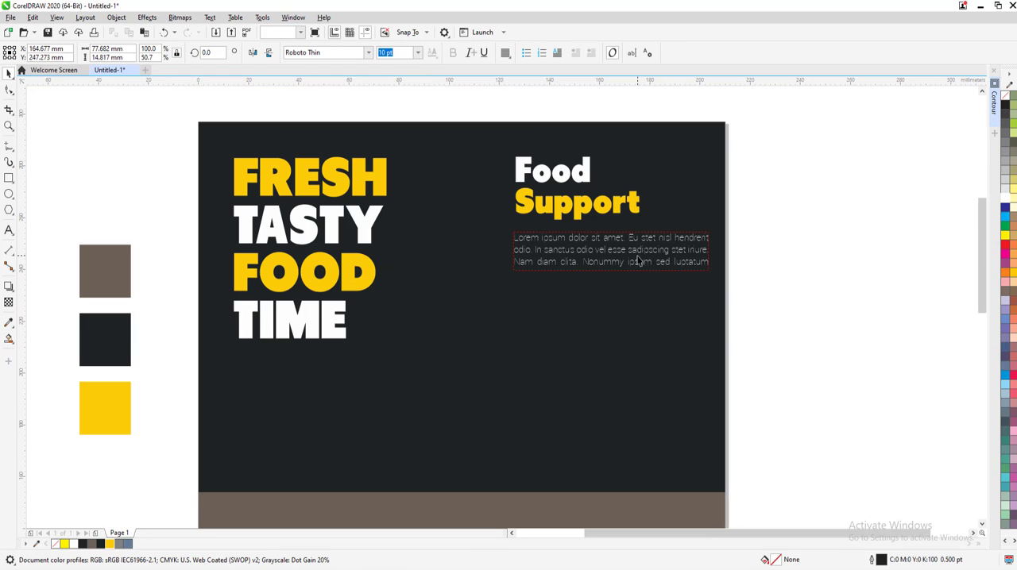
Duplicate the paragraph frame twice straight downward to form a column of three evenly stacked paragraphs
click(705, 265)
drag(625, 251, 625, 345)
right_click(625, 345)
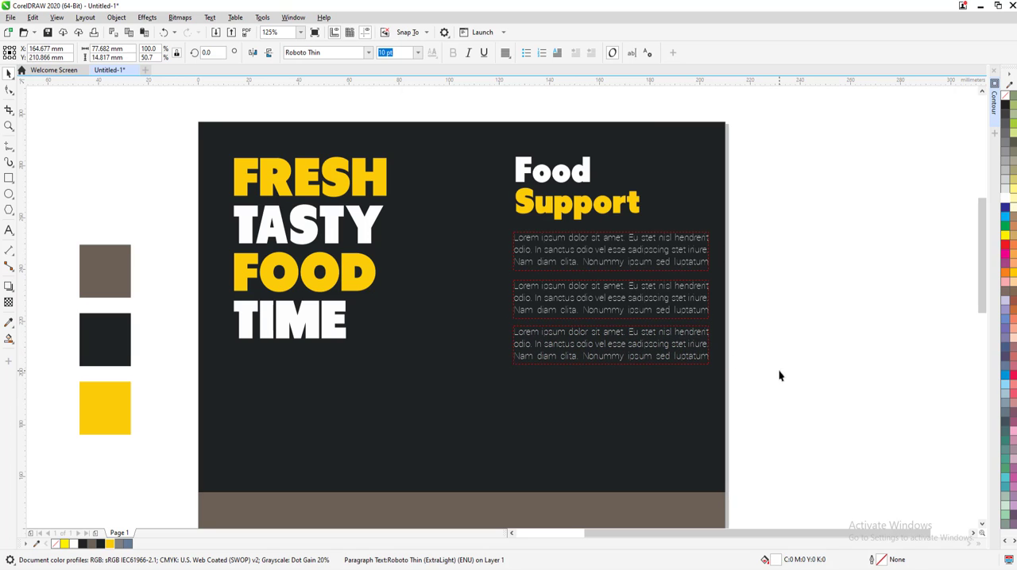
drag(767, 391, 491, 147)
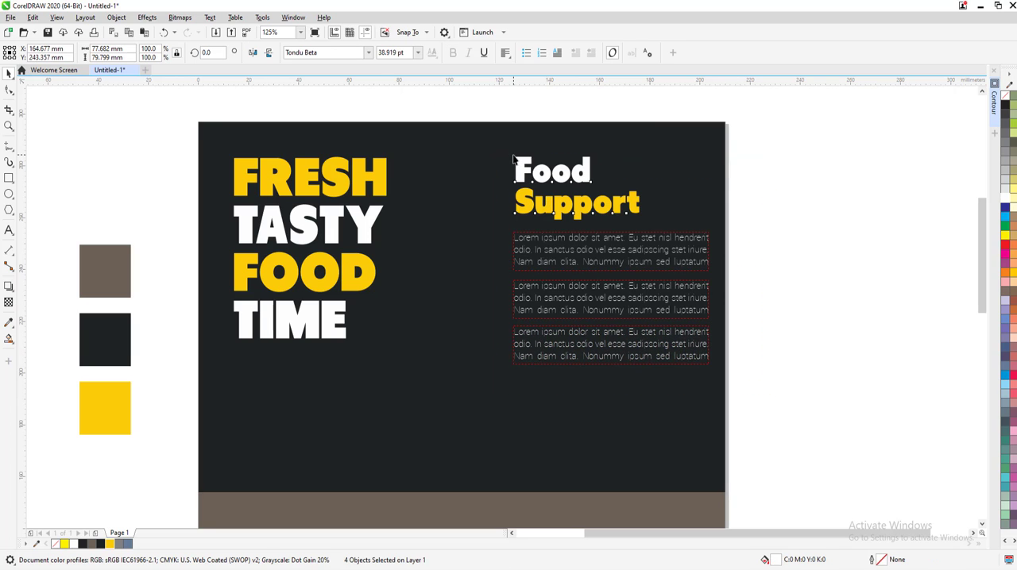
click(737, 349)
Import restaurant-icons-symbol-vector.jpg and place it about 98 mm wide beside the flyer page
click(216, 33)
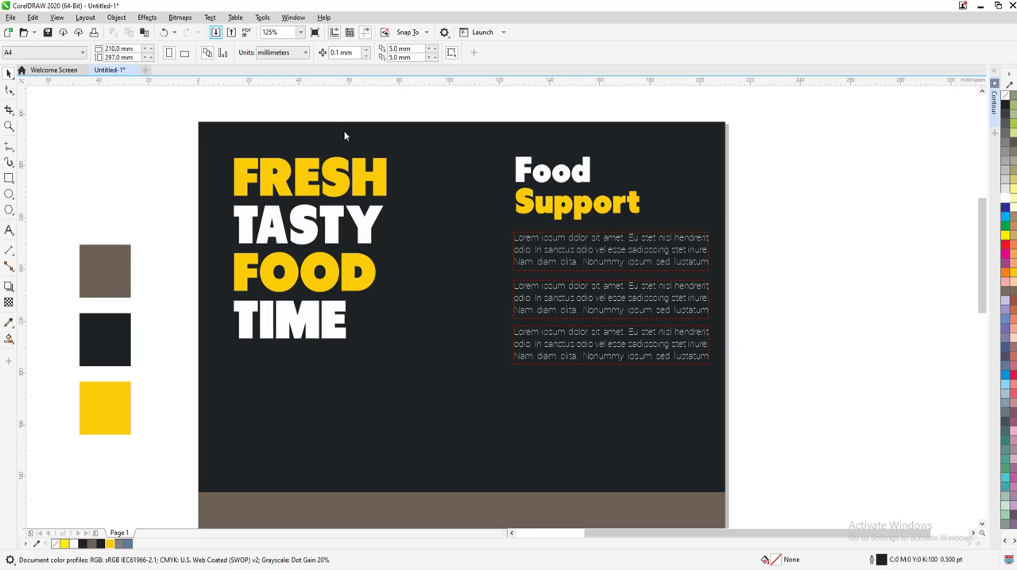
click(778, 197)
click(721, 471)
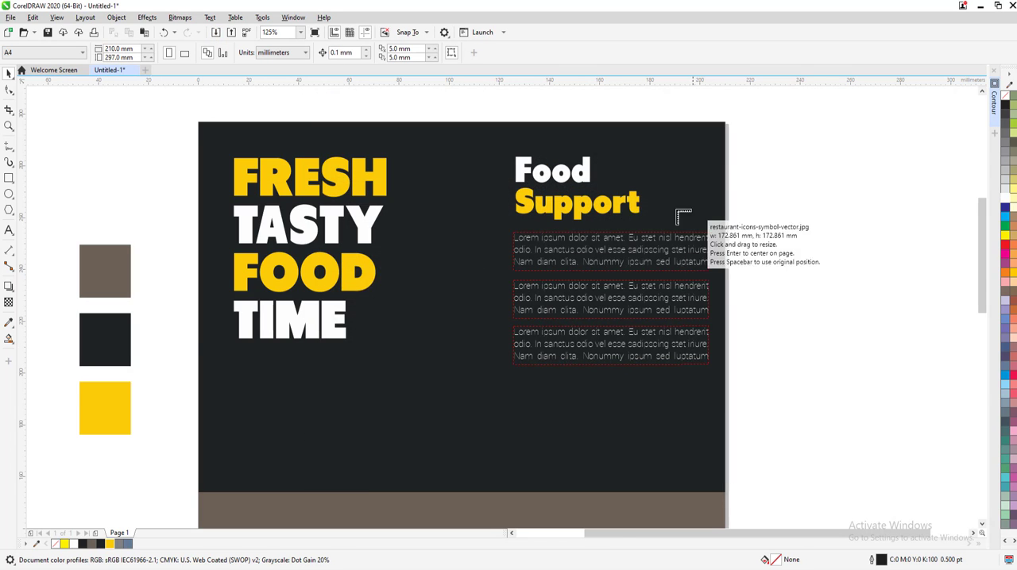
scroll(605, 206, down, 1)
scroll(769, 220, up, 1)
drag(591, 131, 841, 387)
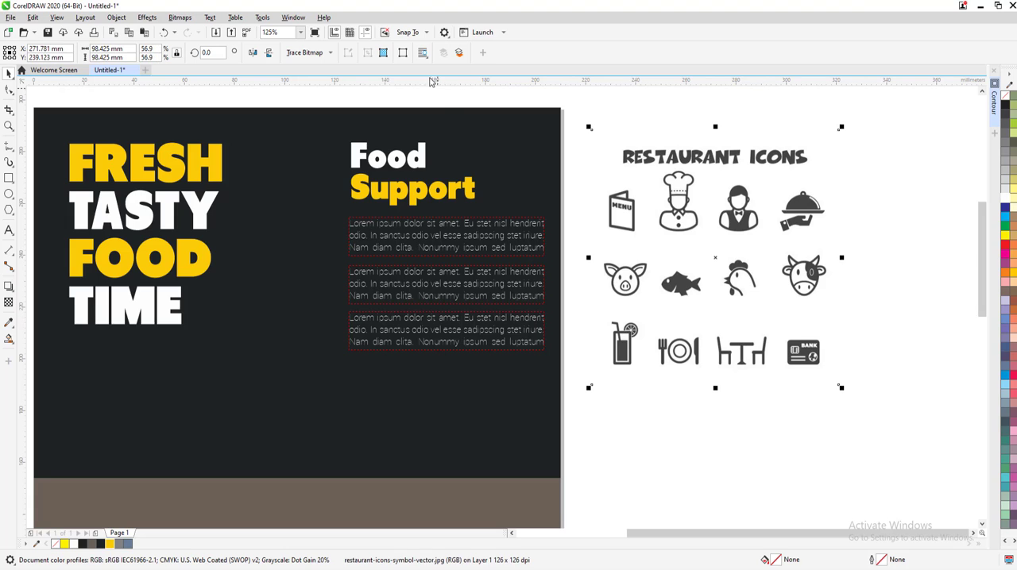
Convert the restaurant icons image to vectors with a High Quality Image outline trace and ungroup the traced result
click(305, 52)
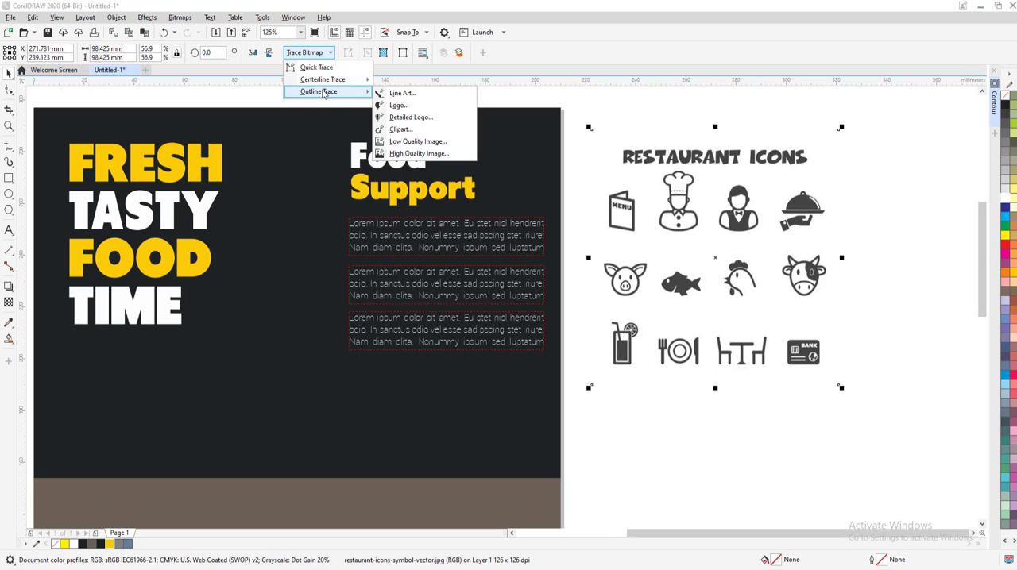
click(419, 153)
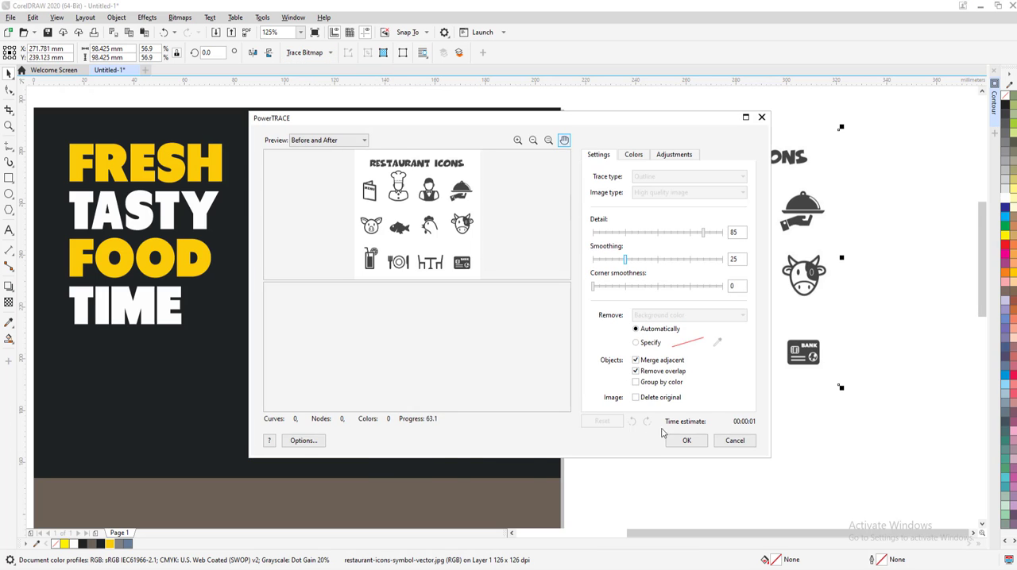
click(685, 442)
click(423, 53)
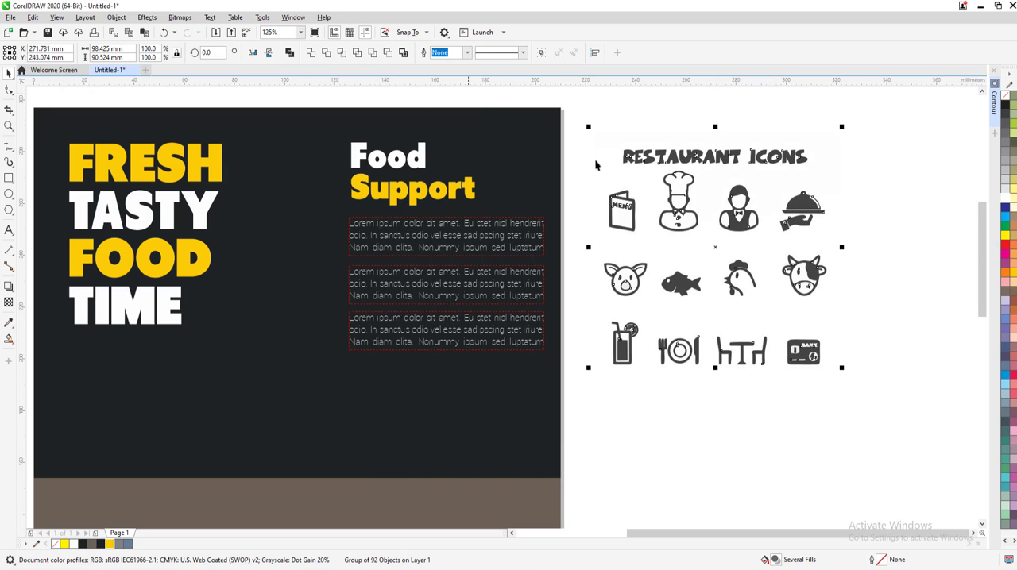
Delete the traced light background shape and the original bitmap behind the restaurant icons
click(742, 240)
scroll(733, 226, up, 2)
scroll(717, 226, down, 1)
scroll(694, 197, down, 1)
click(590, 129)
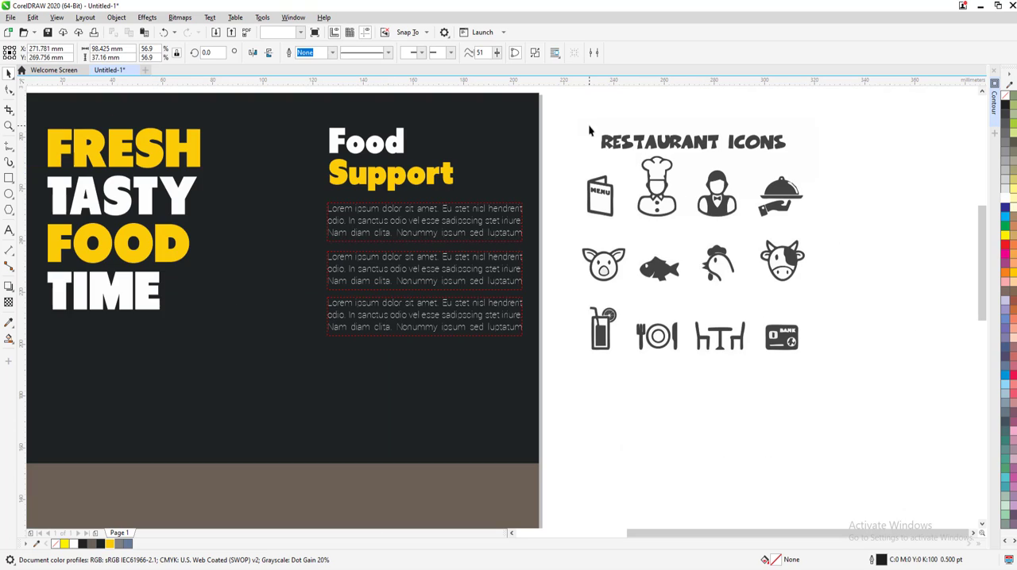
key(Delete)
click(693, 169)
key(Delete)
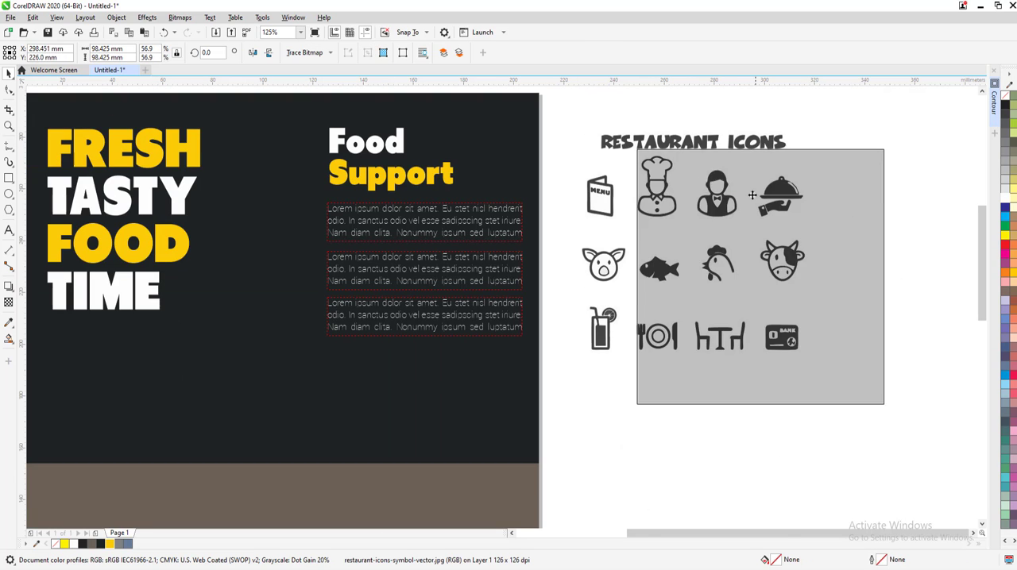
Group the pieces of the waiter icon and, separately, the pieces of the serving-dish icon
click(746, 232)
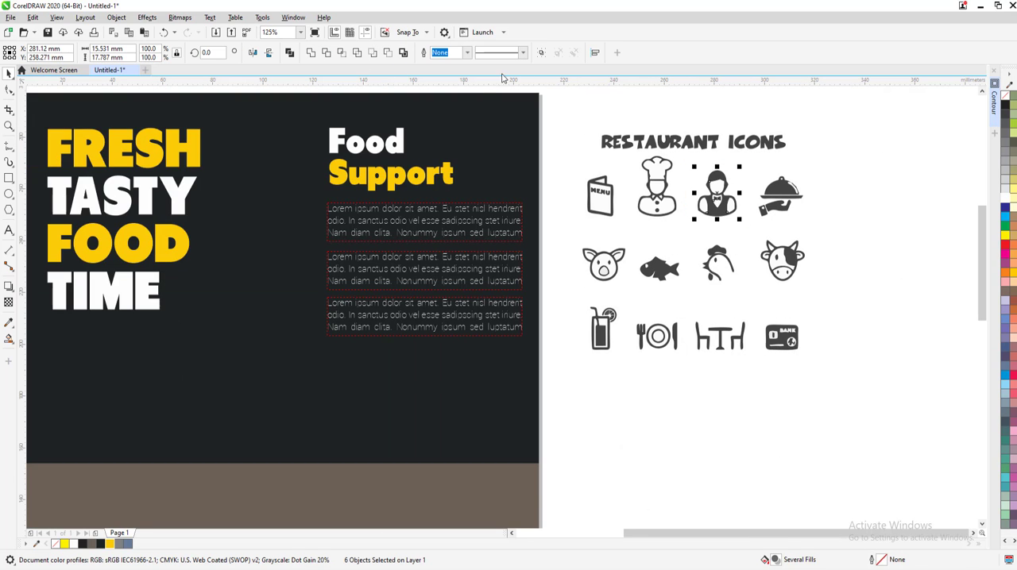
click(541, 53)
drag(805, 234, 747, 173)
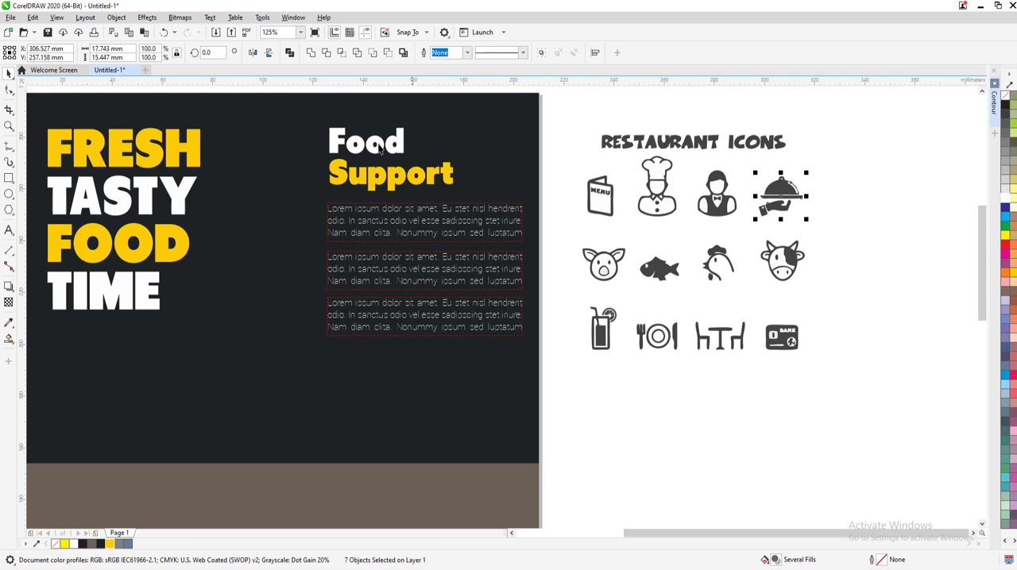
click(540, 52)
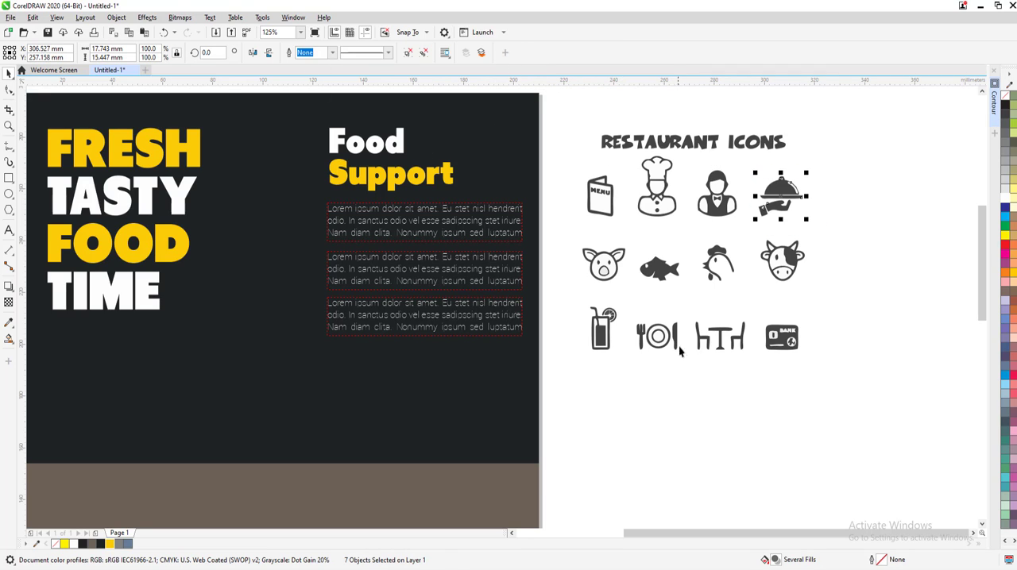
Move the waiter, serving-dish and plate-with-cutlery icons onto the flyer, one beside each of the three paragraphs
drag(629, 308, 281, 322)
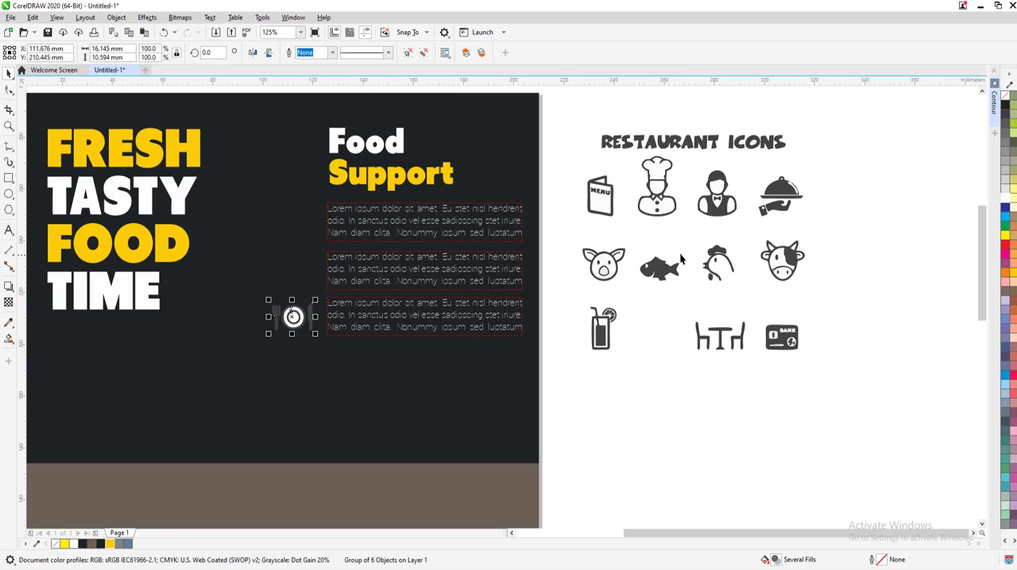
drag(714, 208, 293, 228)
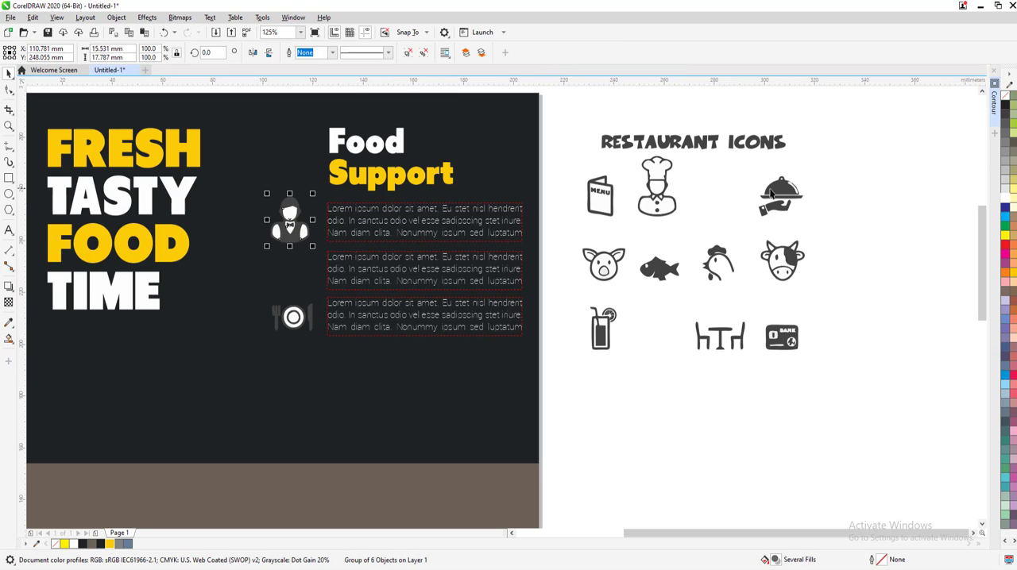
drag(770, 193, 287, 269)
key(Escape)
scroll(253, 262, up, 3)
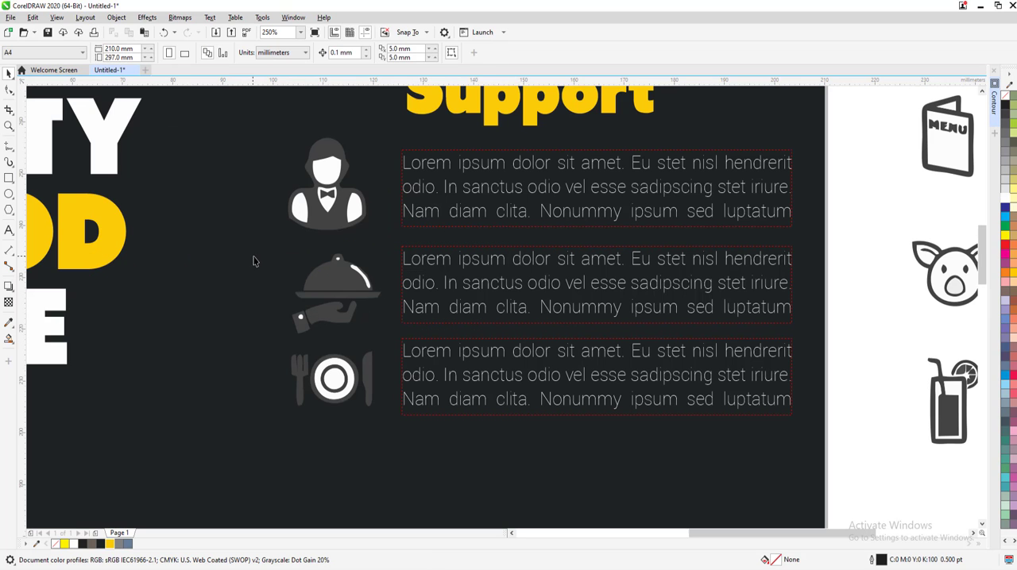
Scale the three icons down to about 87% and align them on a common vertical center line
drag(228, 131, 371, 406)
key(c)
click(122, 313)
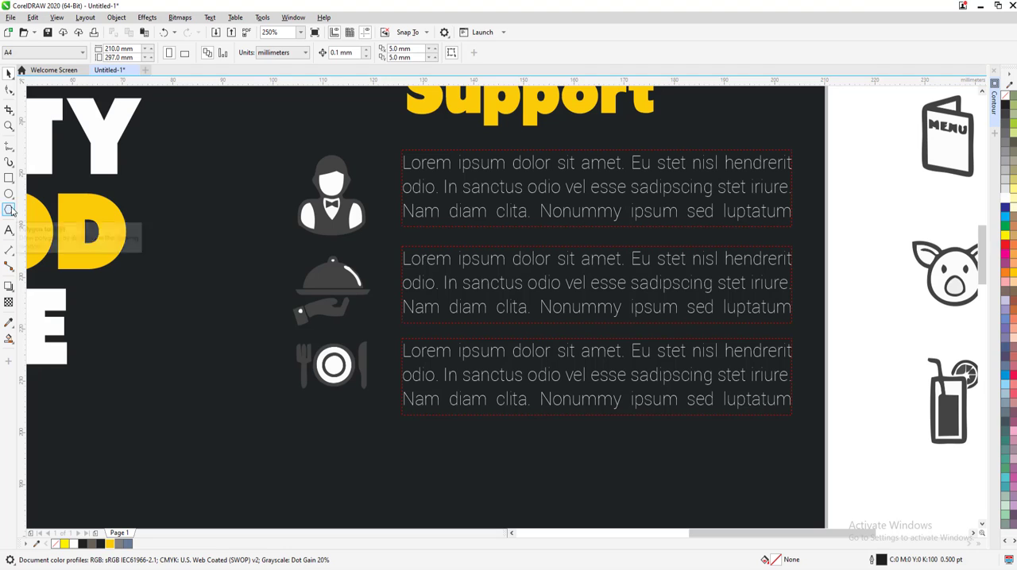
Draw a circle about 19 mm in diameter over the waiter icon and fill it with the flyer's yellow
click(9, 194)
mouse_move(291, 147)
mouse_down()
mouse_move(444, 222)
mouse_move(375, 227)
mouse_move(386, 247)
mouse_up()
click(110, 544)
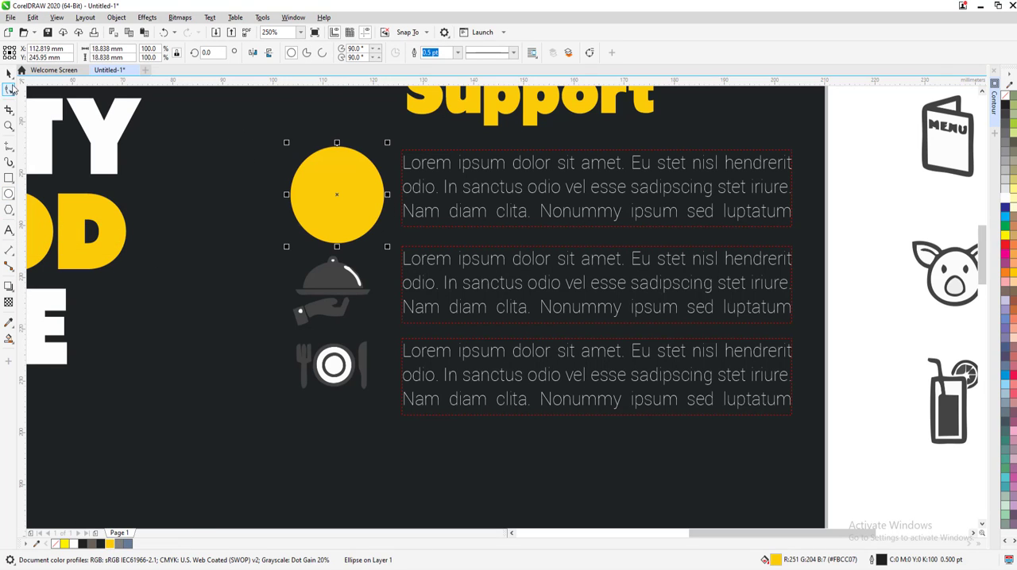
click(8, 74)
click(79, 105)
Bring the waiter icon in front of the yellow circle
drag(238, 120, 337, 227)
drag(378, 261, 378, 260)
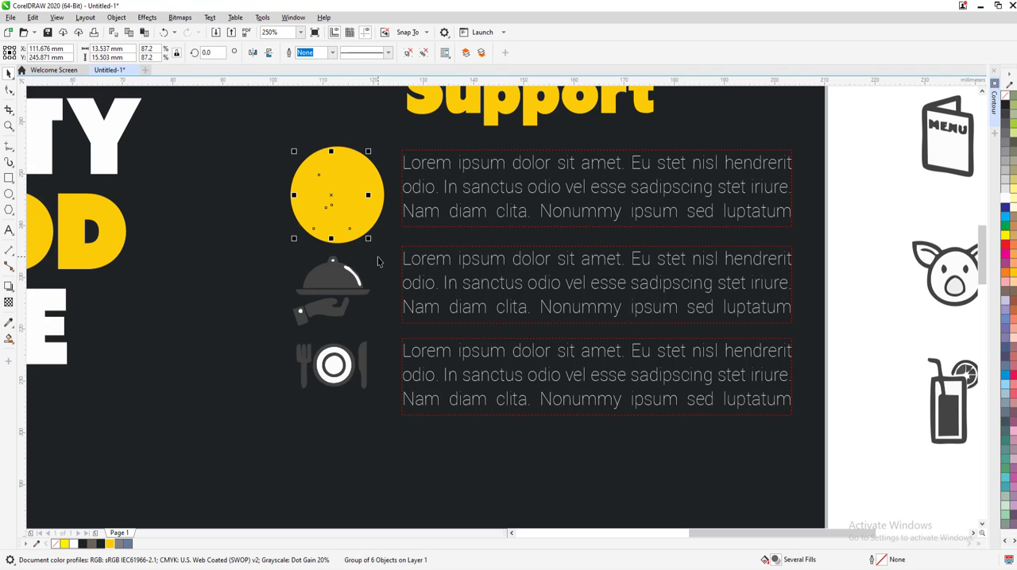
right_click(332, 193)
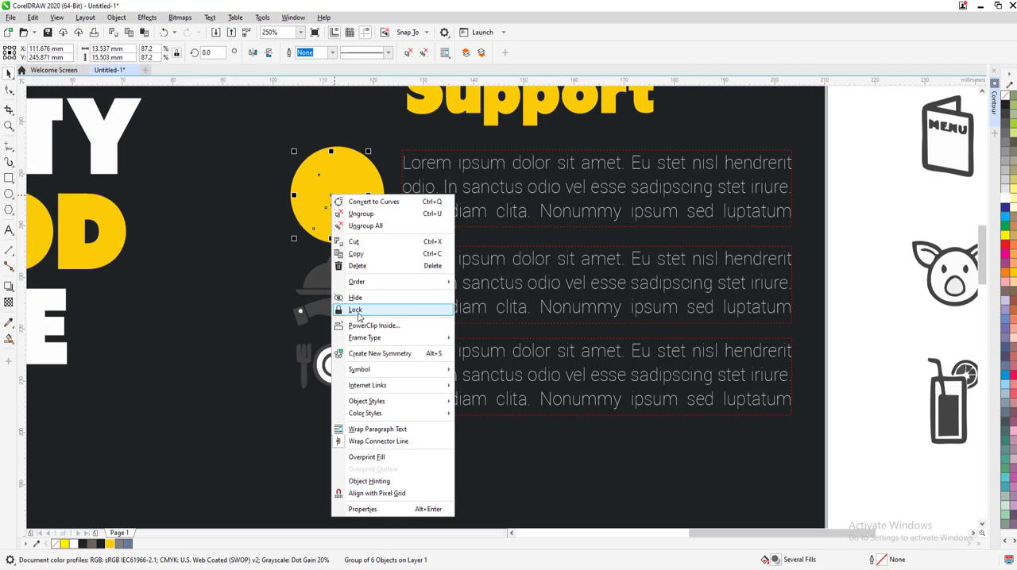
mouse_move(413, 282)
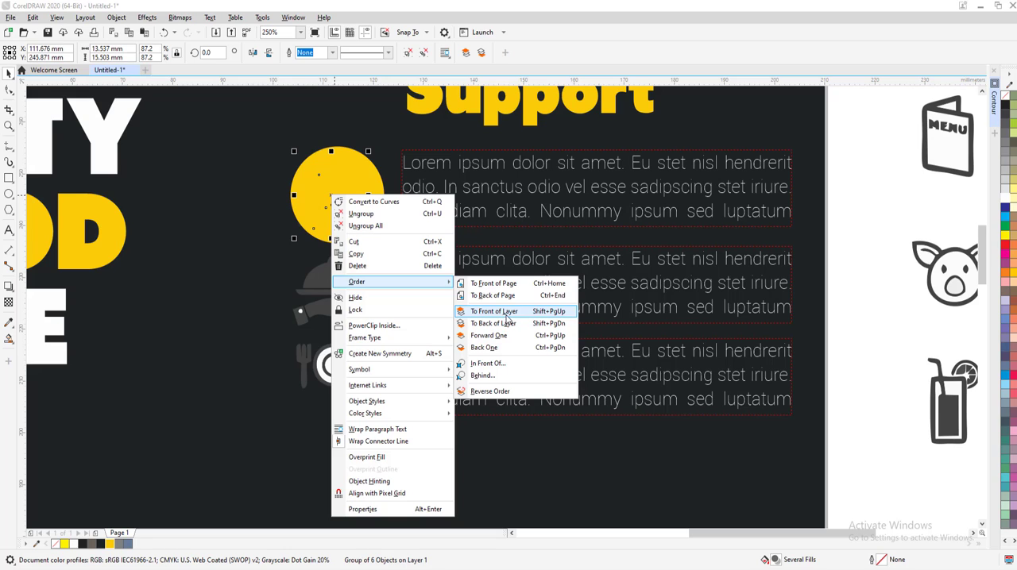
click(513, 292)
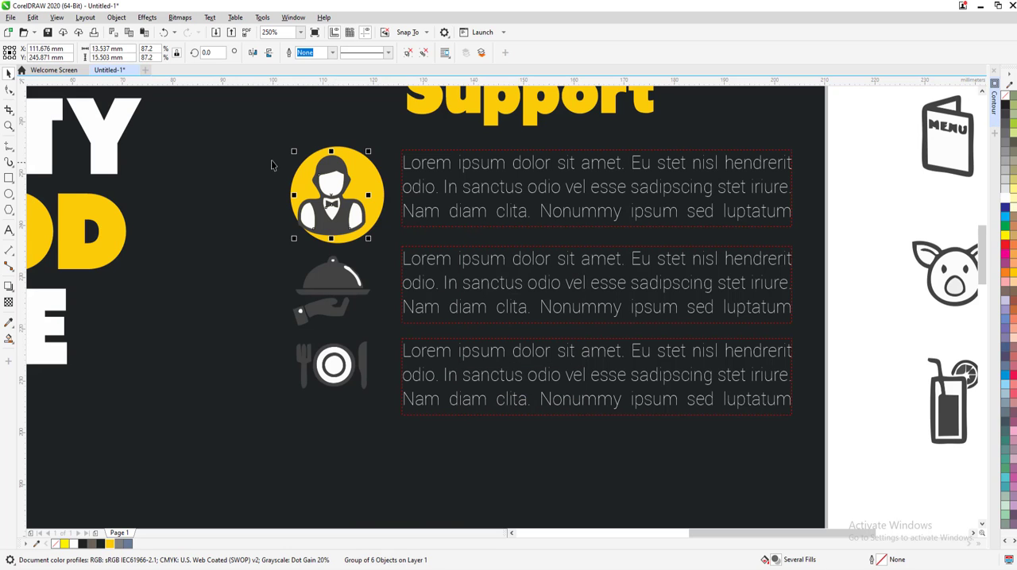
Center the waiter icon on the yellow circle and scale it down to about 11 mm wide
drag(262, 136, 411, 259)
key(c)
key(e)
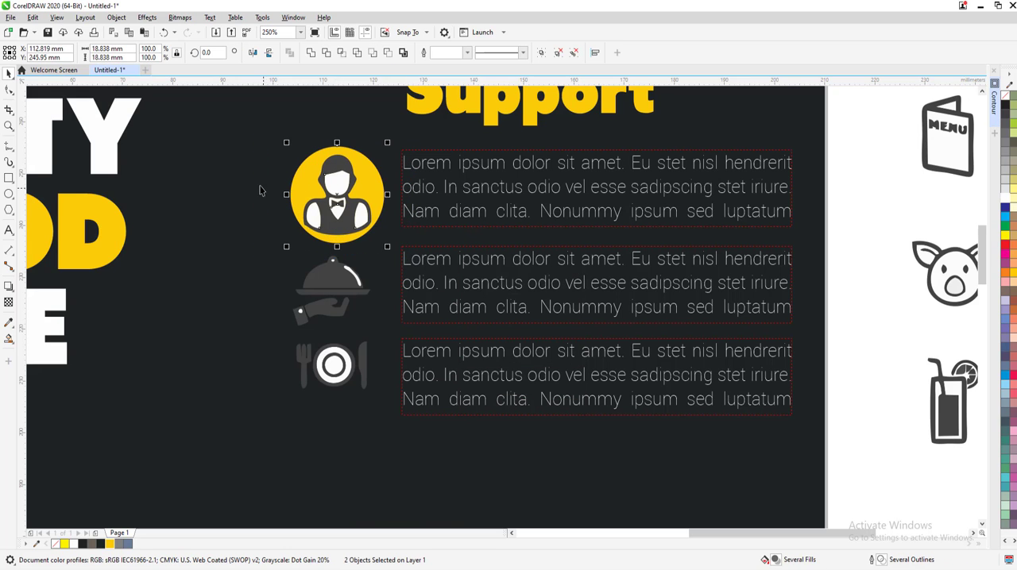
click(261, 188)
click(353, 208)
scroll(363, 231, up, 1)
scroll(381, 238, down, 1)
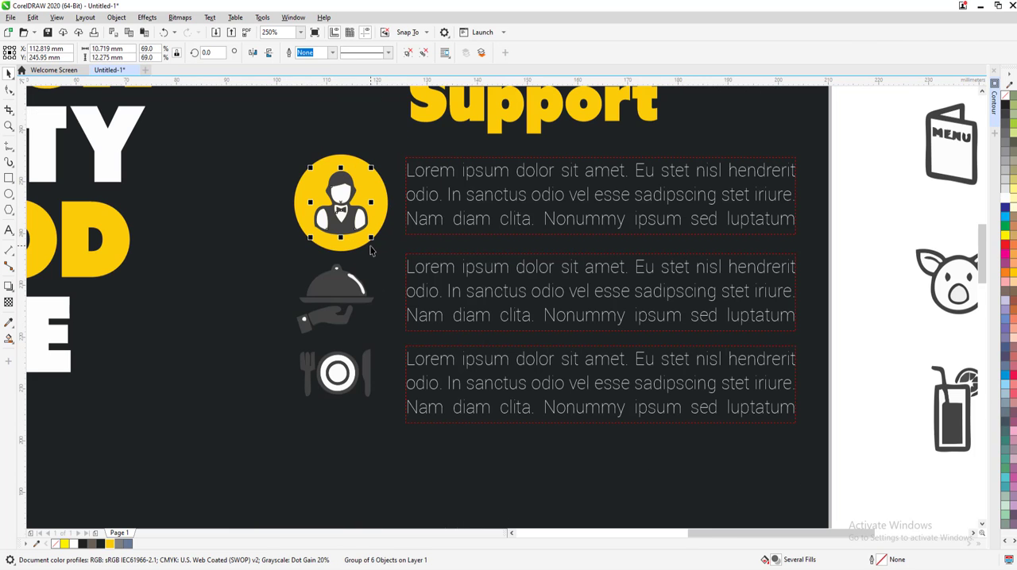
Place a copy of the yellow circle behind the serving-dish icon and scale that icon down to about 12 mm wide
drag(381, 199, 371, 290)
right_click(371, 291)
drag(378, 361, 376, 360)
key(shift+Page_Up)
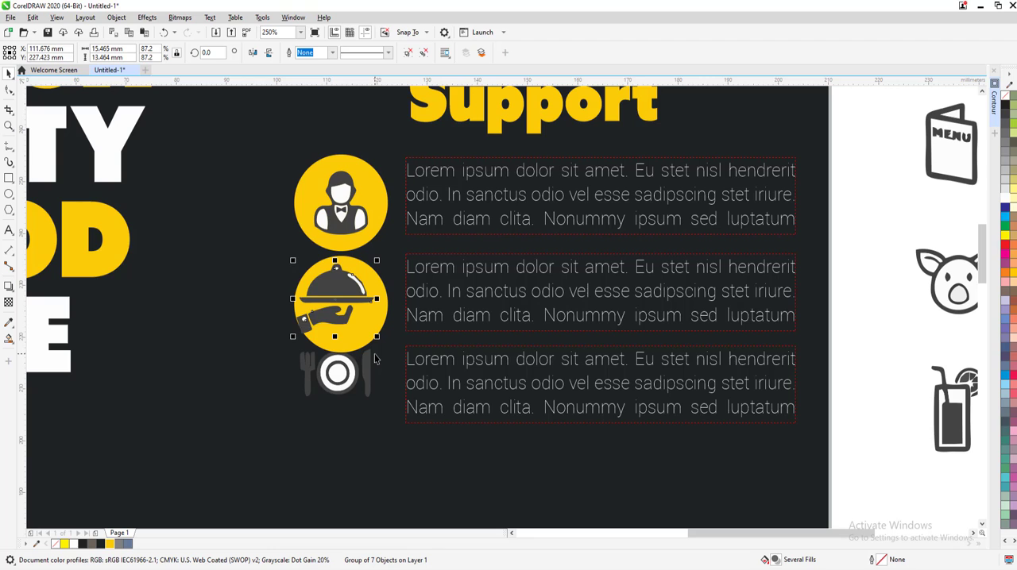
scroll(347, 339, up, 1)
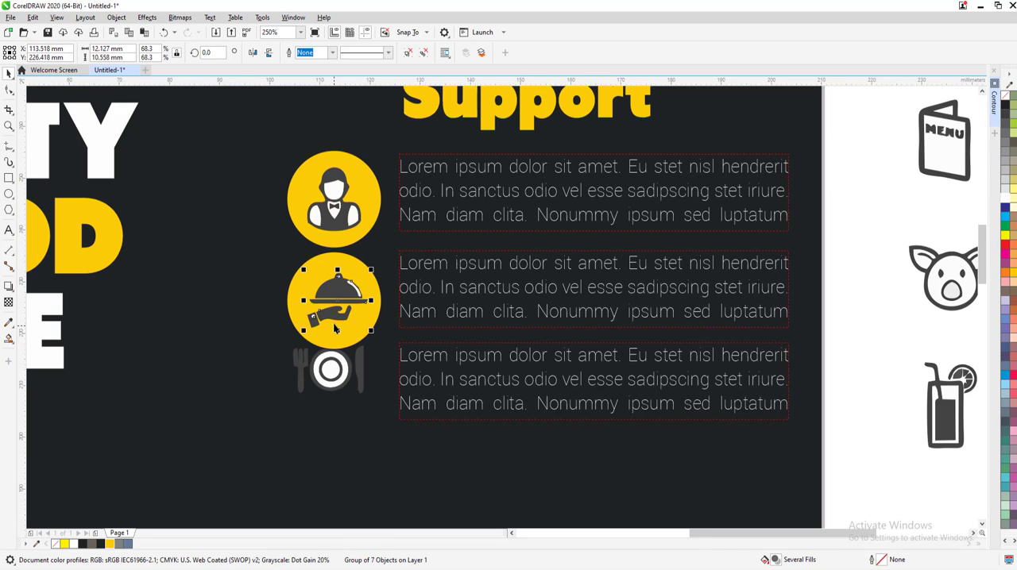
scroll(334, 309, down, 1)
Place another copy of the yellow circle behind the plate-with-cutlery icon beside the third paragraph
drag(323, 268, 293, 342)
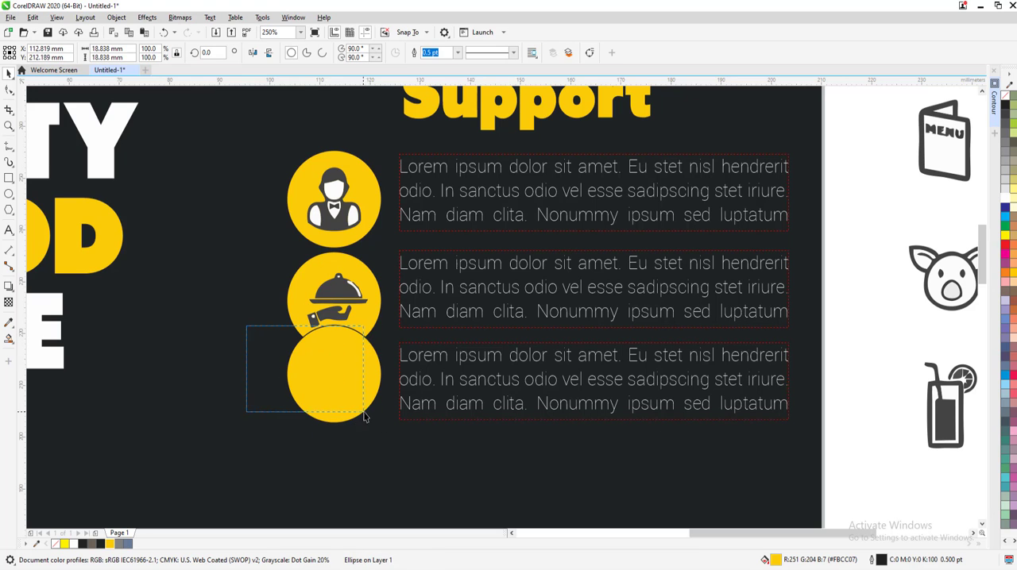
drag(364, 415, 153, 210)
key(shift+Page_Up)
click(379, 450)
scroll(365, 442, up, 1)
Center the plate-with-cutlery icon on its yellow circle and group the two
drag(420, 450, 155, 193)
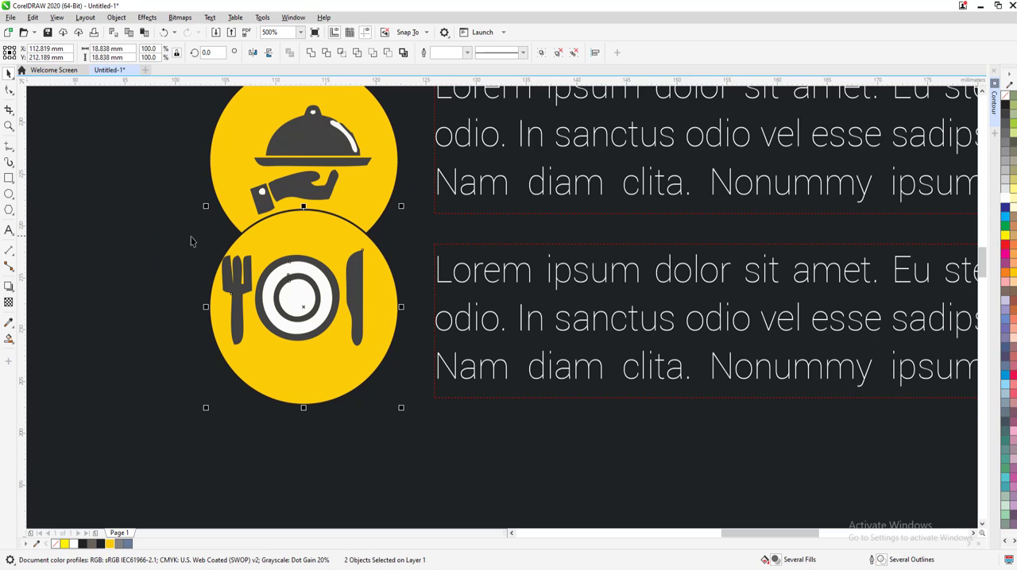
key(c)
key(e)
key(ctrl+g)
scroll(299, 324, down, 1)
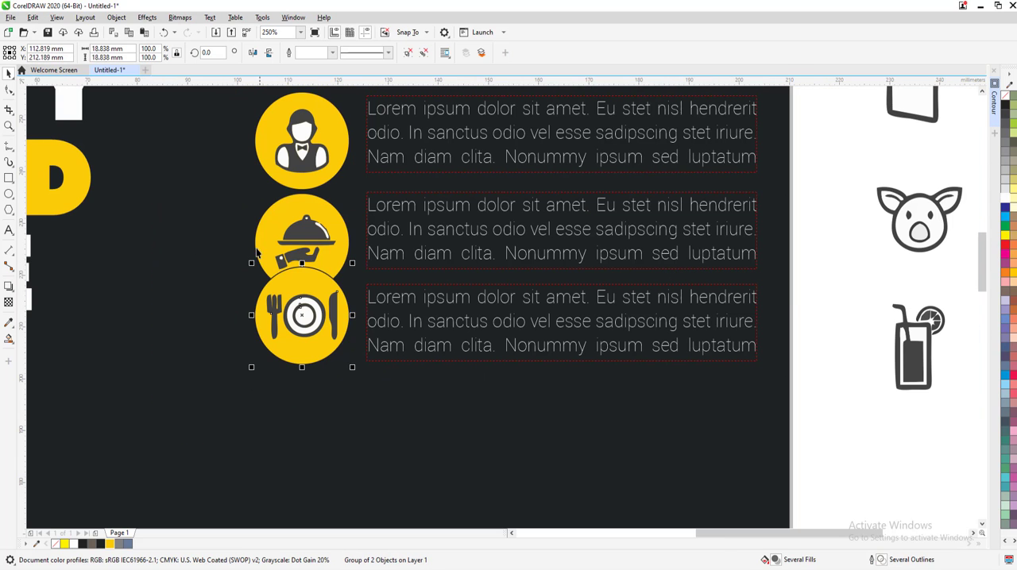
Center the serving-dish icon on its yellow circle and group the two
drag(231, 185, 365, 299)
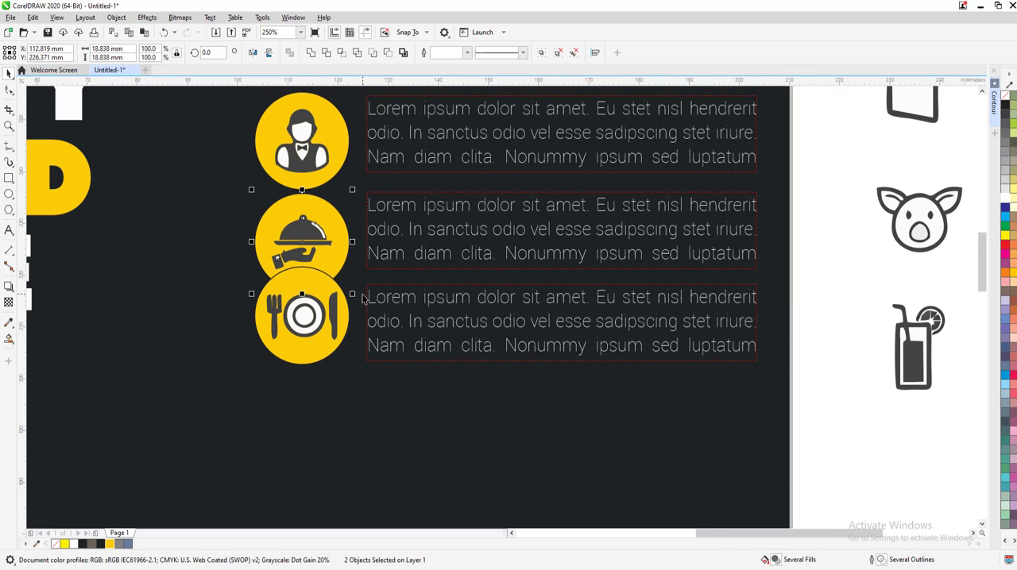
key(ctrl+g)
key(Escape)
Scale the three yellow icon badges down together to about 12 mm wide beside the paragraphs
scroll(255, 172, down, 2)
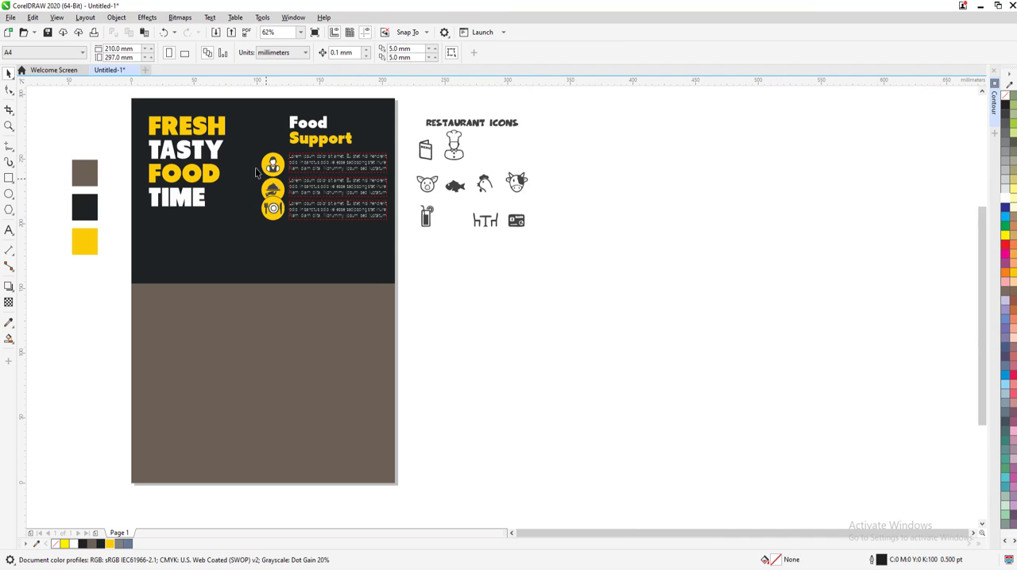
drag(300, 243, 301, 244)
scroll(274, 194, up, 2)
drag(386, 383, 348, 314)
drag(349, 262, 364, 270)
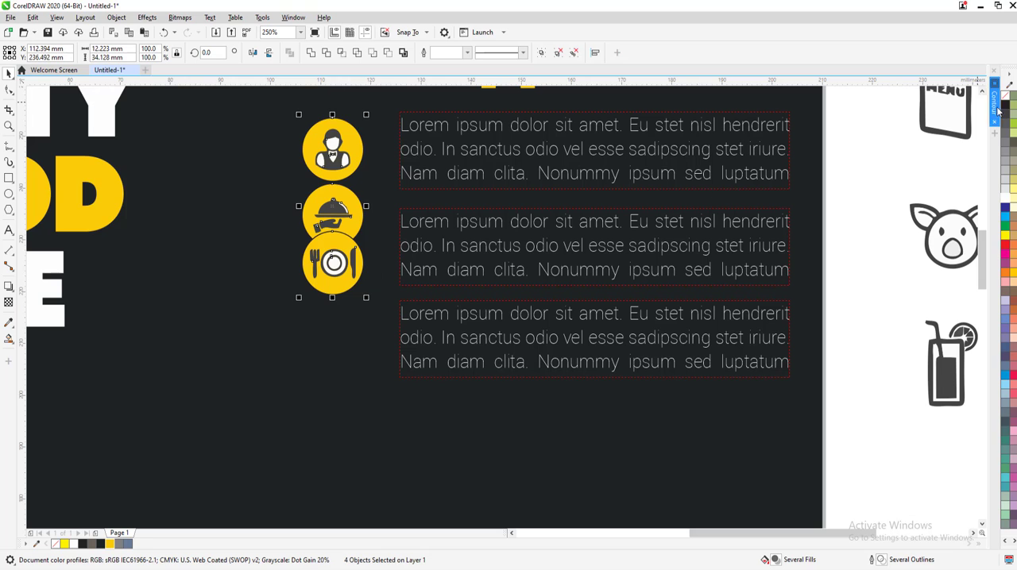
Move the plate-with-cutlery badge beside the third paragraph and the serving-dish badge beside the second paragraph
click(286, 235)
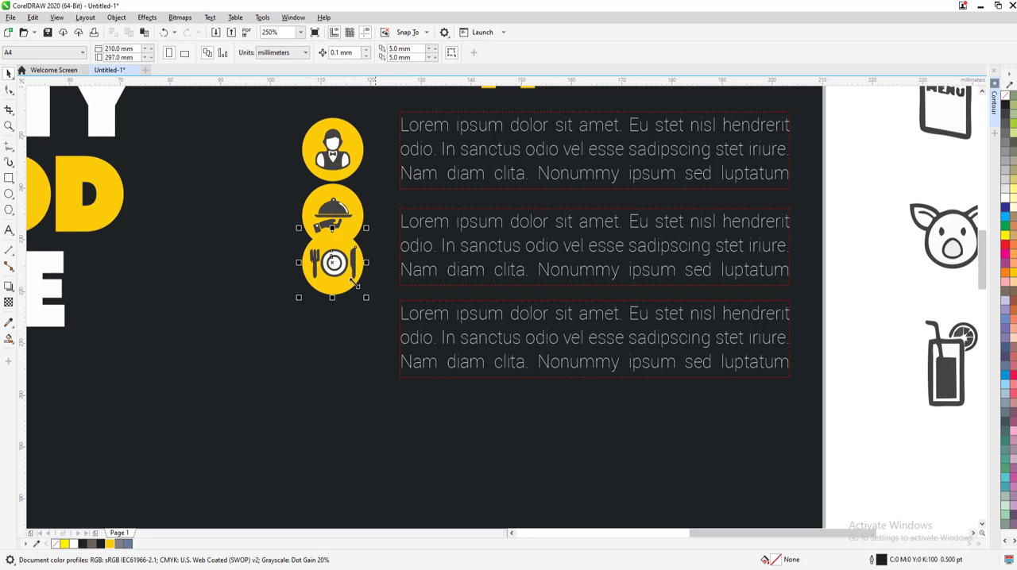
drag(354, 284, 361, 362)
key(super)
click(310, 210)
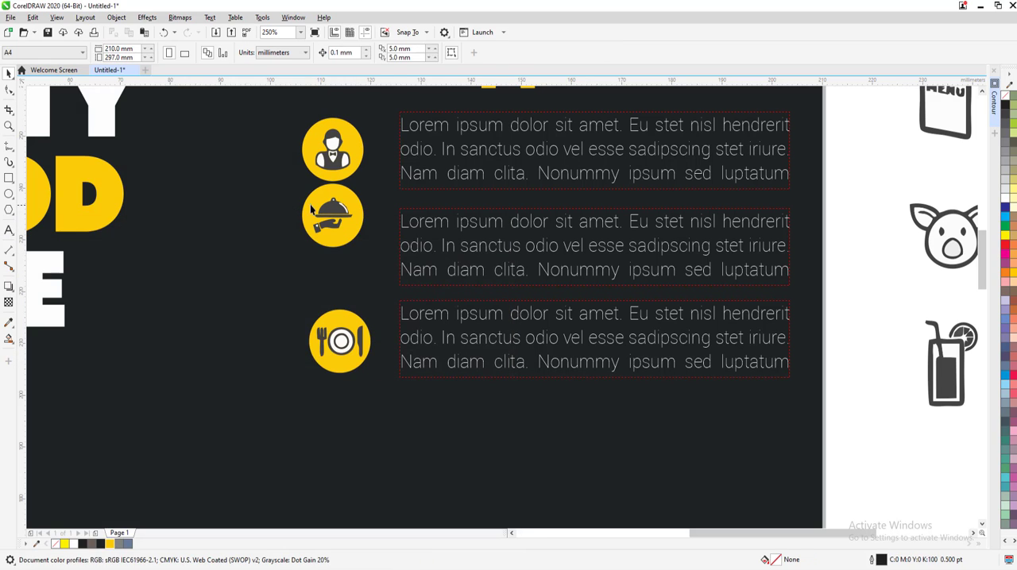
drag(374, 266, 374, 266)
drag(336, 217, 334, 249)
Distribute the three yellow icon badges evenly in the vertical direction beside the paragraphs
drag(267, 123, 381, 378)
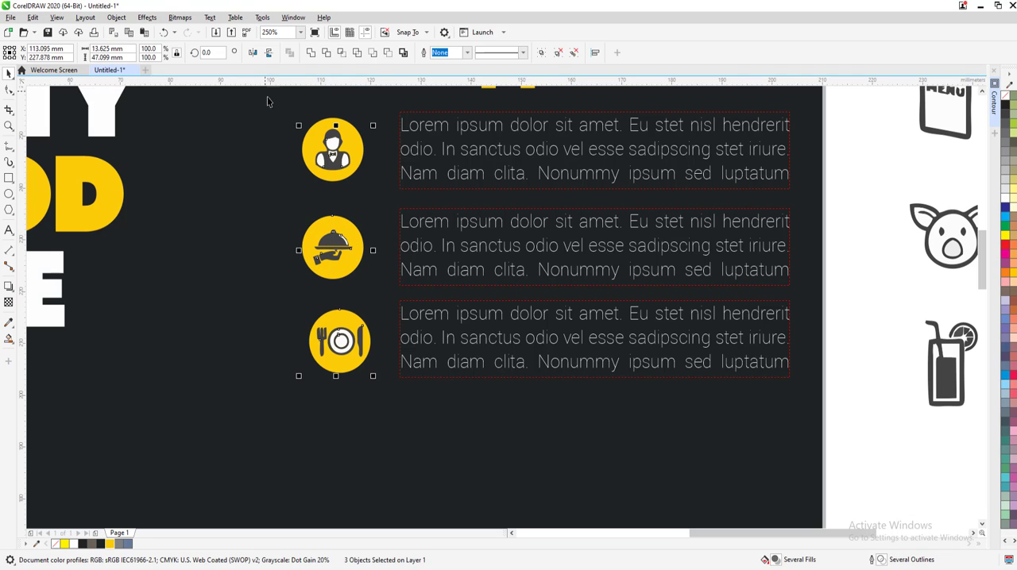
click(284, 102)
drag(283, 102, 389, 212)
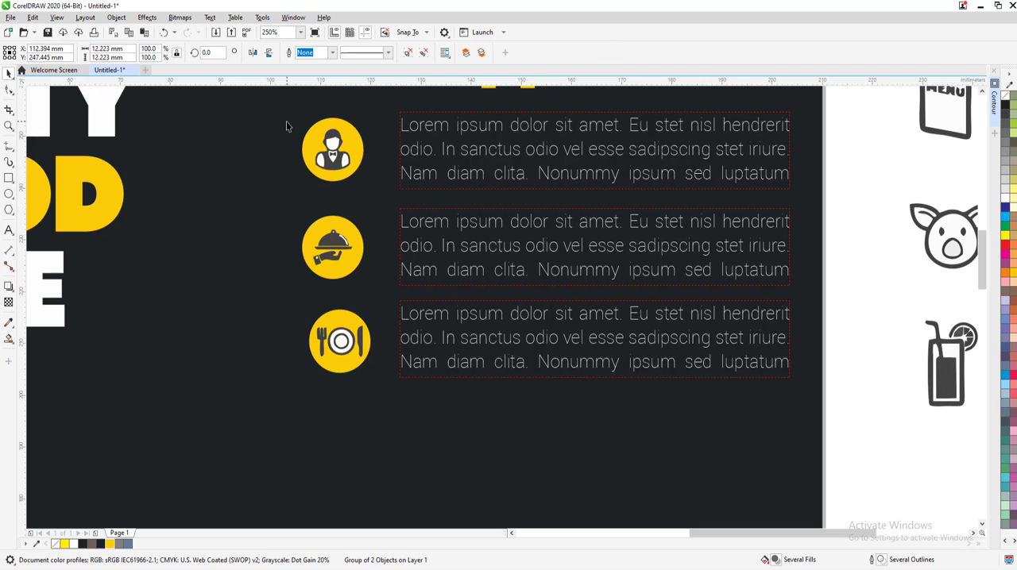
drag(291, 125, 388, 383)
click(594, 53)
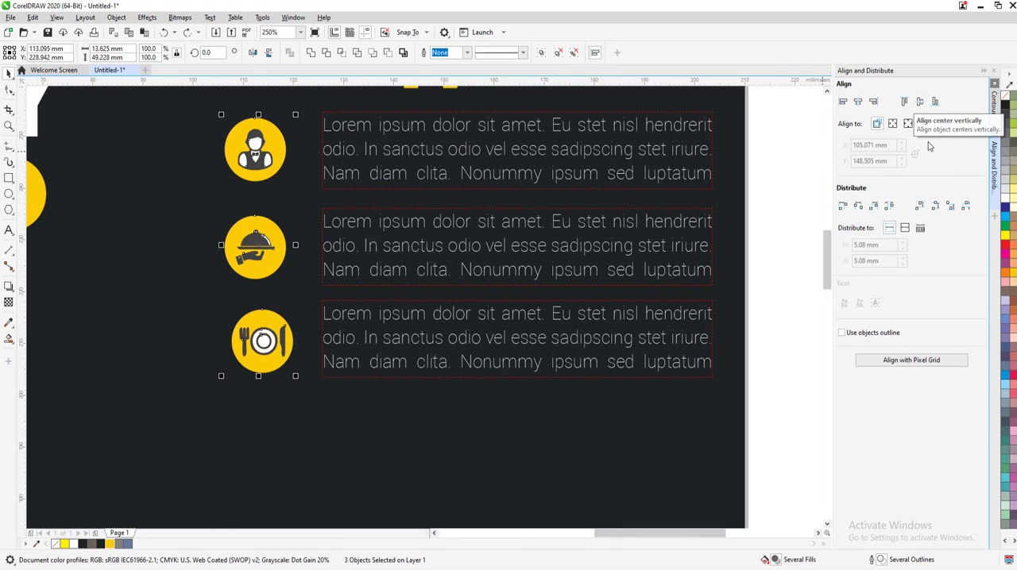
click(950, 205)
click(212, 262)
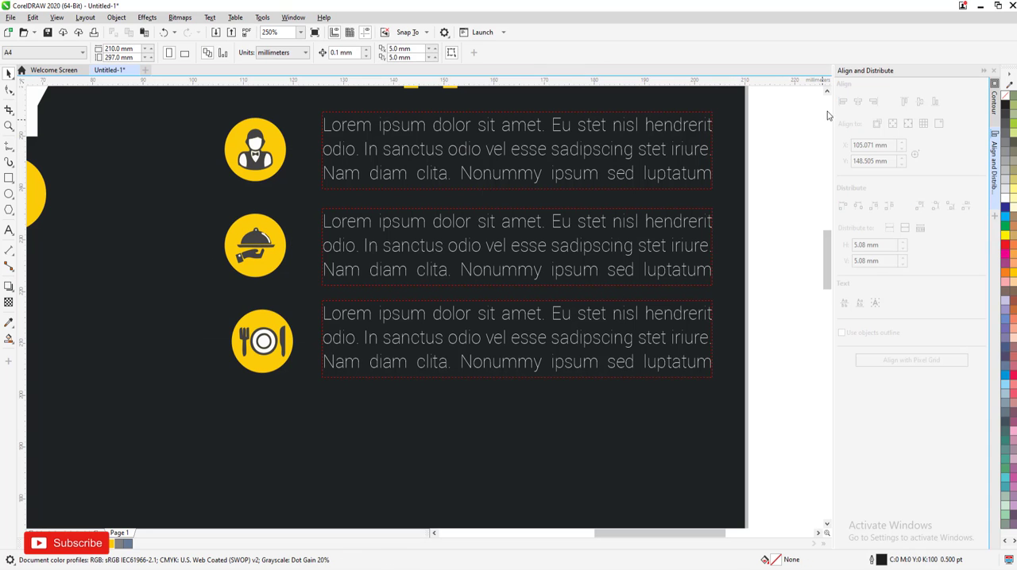
click(984, 71)
Place a spare paragraph text frame, the same size as the flyer's paragraphs, in the blank area beside the page
scroll(250, 268, down, 4)
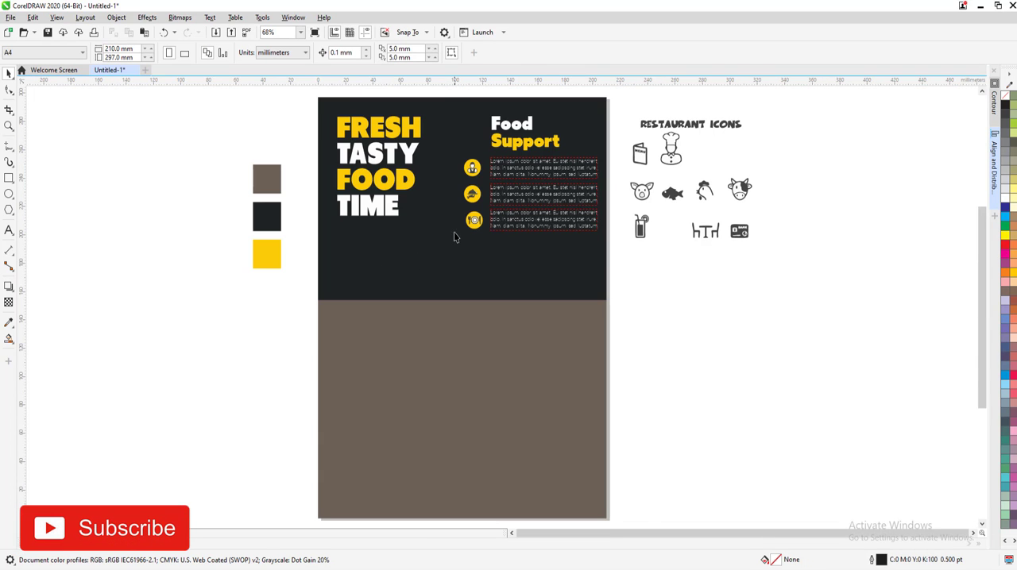
scroll(555, 151, up, 2)
drag(512, 235, 421, 165)
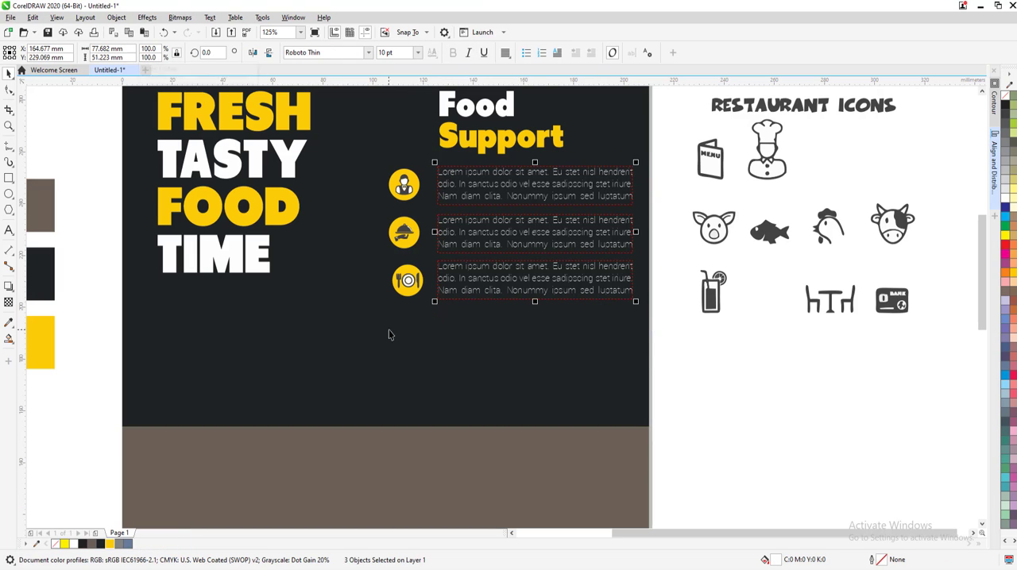
key(F8)
drag(683, 394, 883, 437)
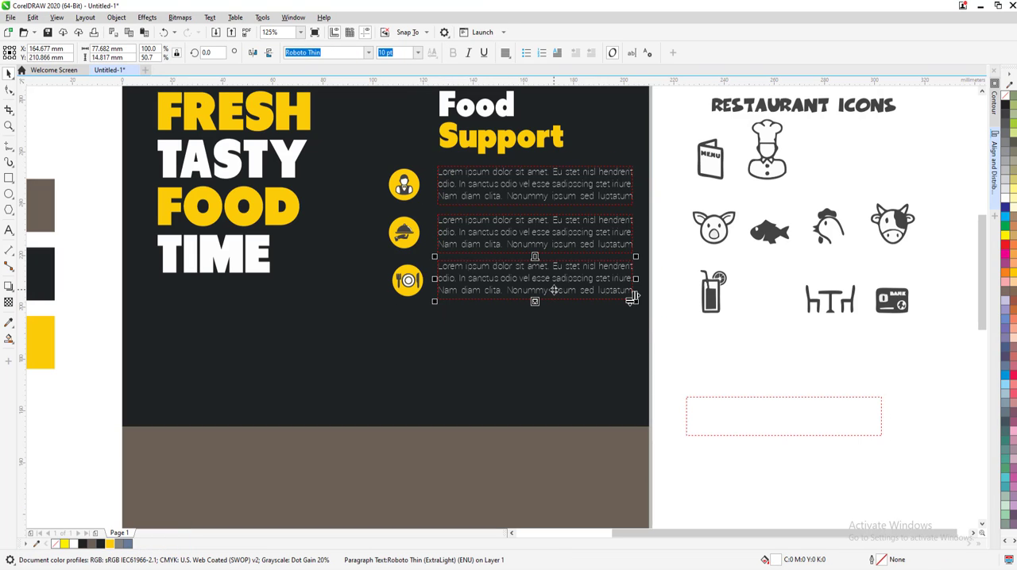
Convert the three "Food Support" paragraphs to curves
drag(647, 341, 426, 148)
click(116, 16)
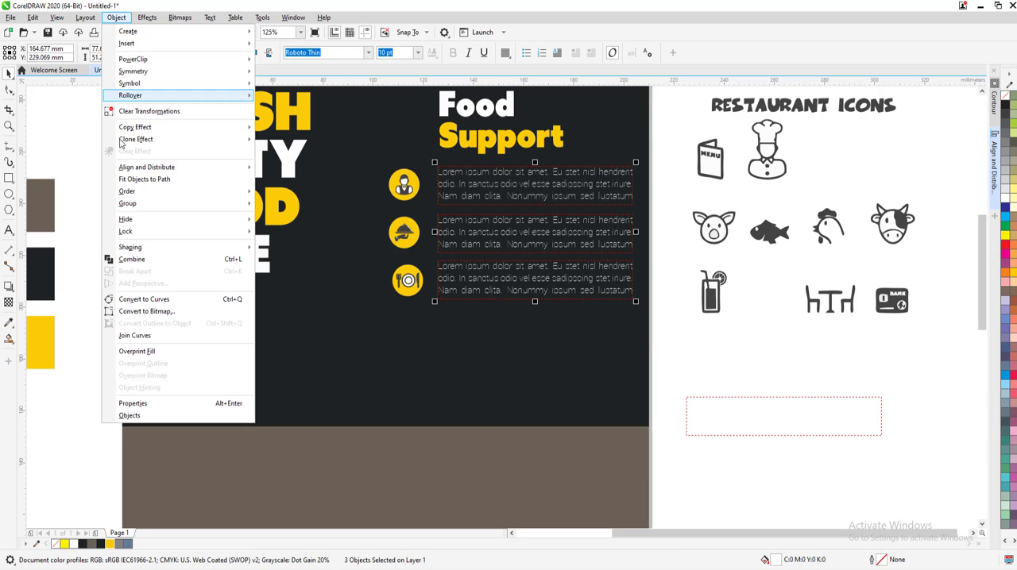
click(111, 299)
click(487, 340)
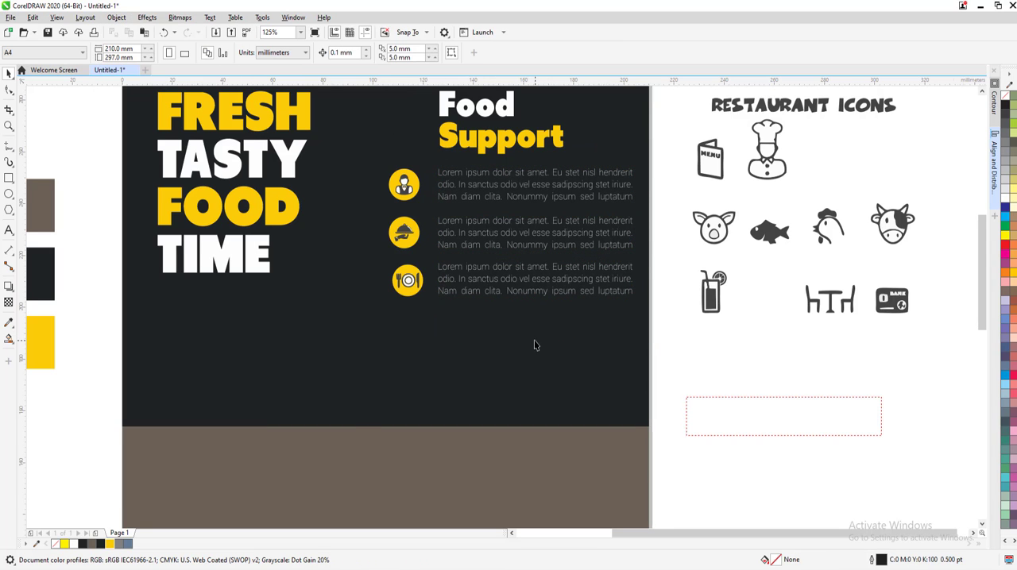
Draw a circle about 56.5 mm across and place it mid-page over the boundary between the dark and brown areas
key(F4)
scroll(463, 320, up, 4)
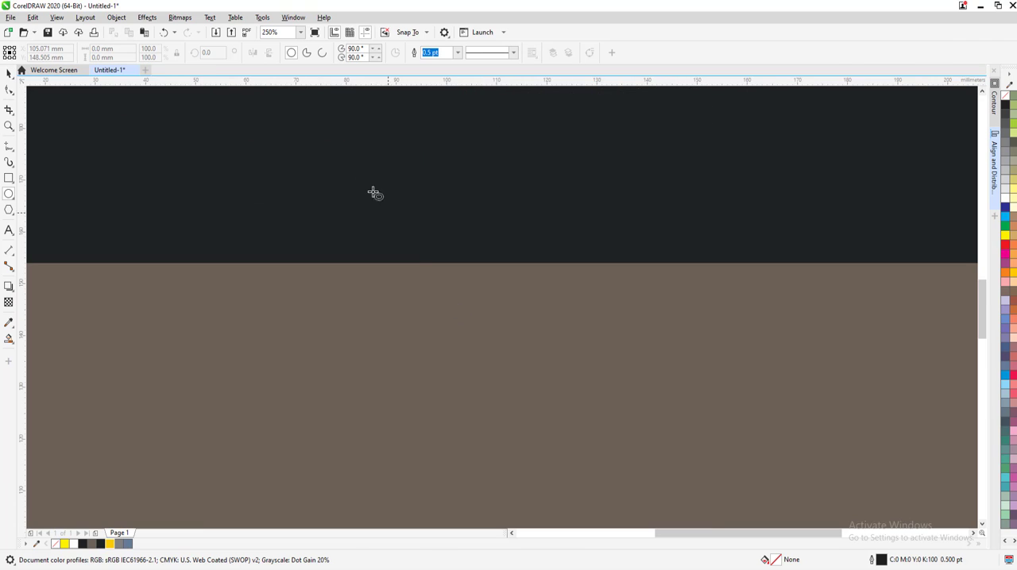
mouse_move(370, 188)
mouse_down()
mouse_move(654, 453)
mouse_move(647, 467)
mouse_up()
scroll(604, 405, down, 4)
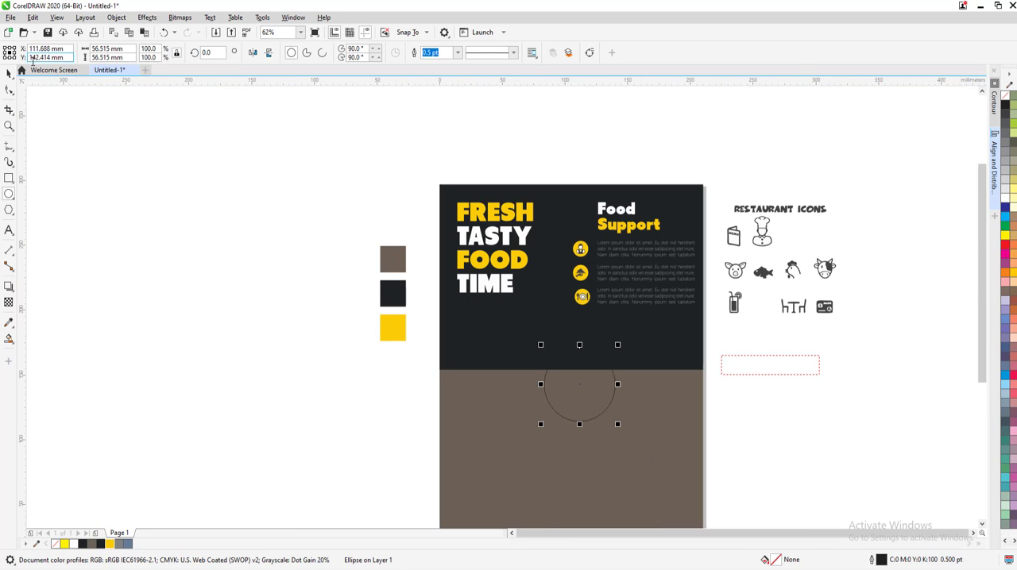
scroll(546, 361, up, 2)
drag(612, 409, 588, 371)
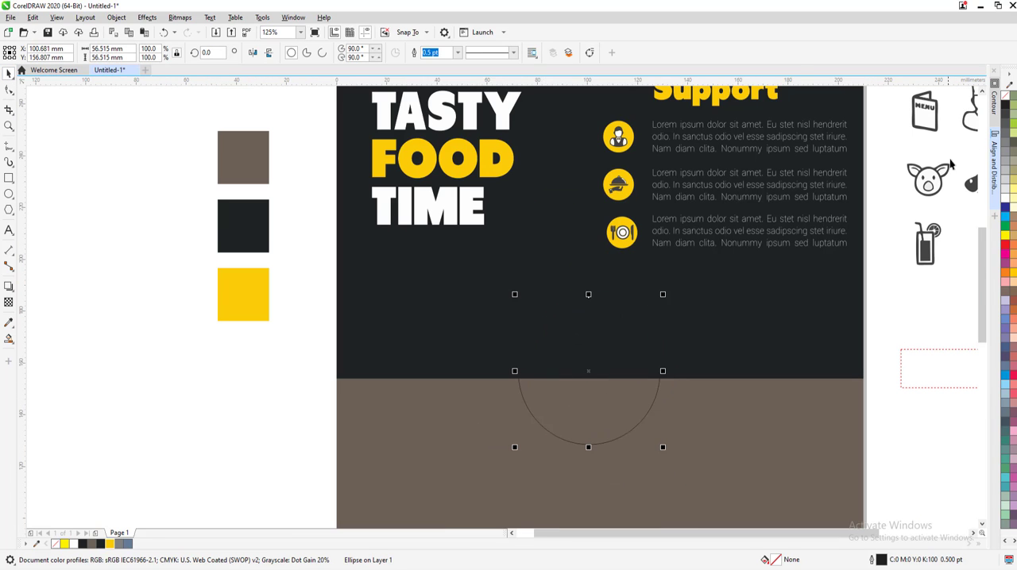
Fill the circle white and enlarge it from its center to about 71 mm across
drag(1002, 110, 621, 397)
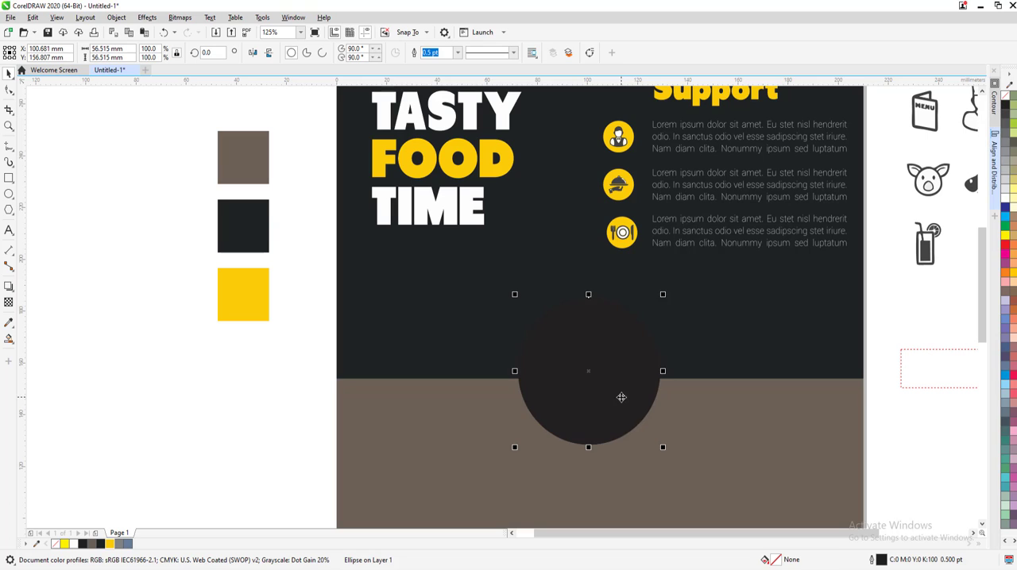
click(1004, 199)
drag(663, 448, 682, 471)
key(Escape)
Place a copy of the white circle to its left, scaled down to about 44 mm across and touching the large circle
scroll(641, 419, down, 1)
scroll(634, 423, up, 1)
drag(634, 426, 456, 421)
right_click(456, 421)
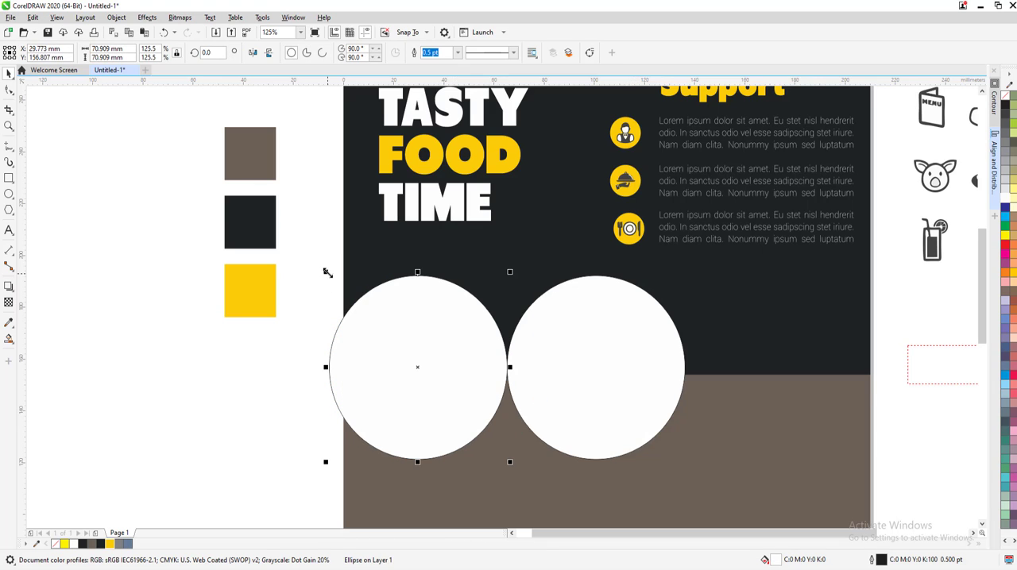
drag(325, 272, 357, 309)
drag(420, 363, 456, 374)
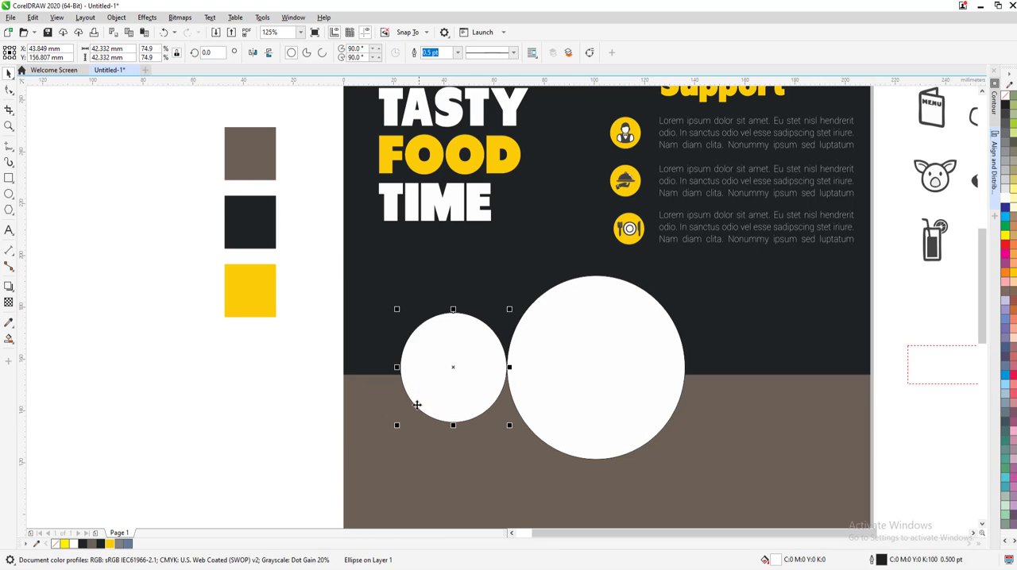
drag(398, 427, 395, 430)
key(Escape)
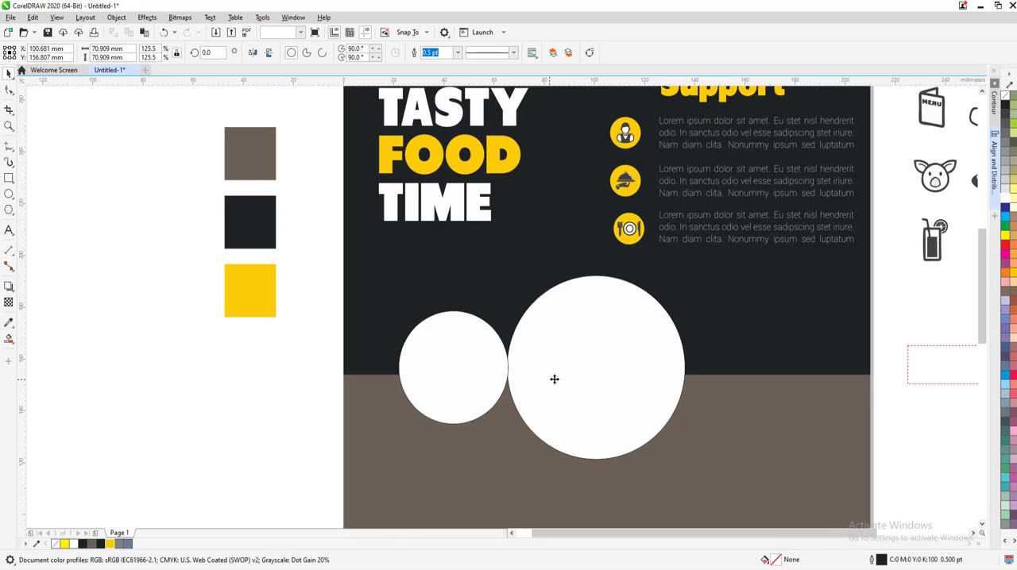
Apply a one-step outside contour with a 2.0 mm offset to both white circles
click(994, 88)
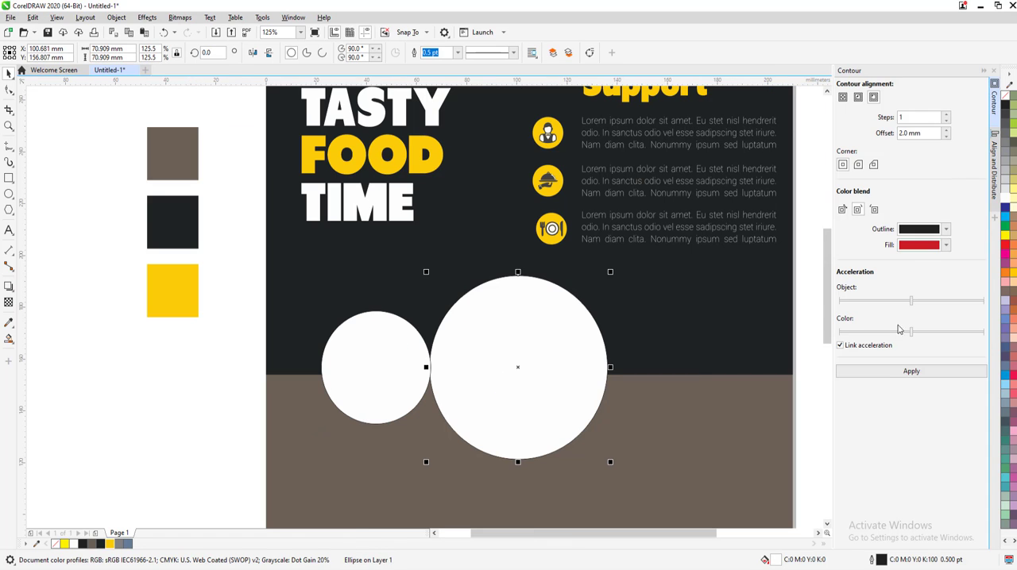
click(905, 371)
key(Tab)
click(853, 373)
key(Escape)
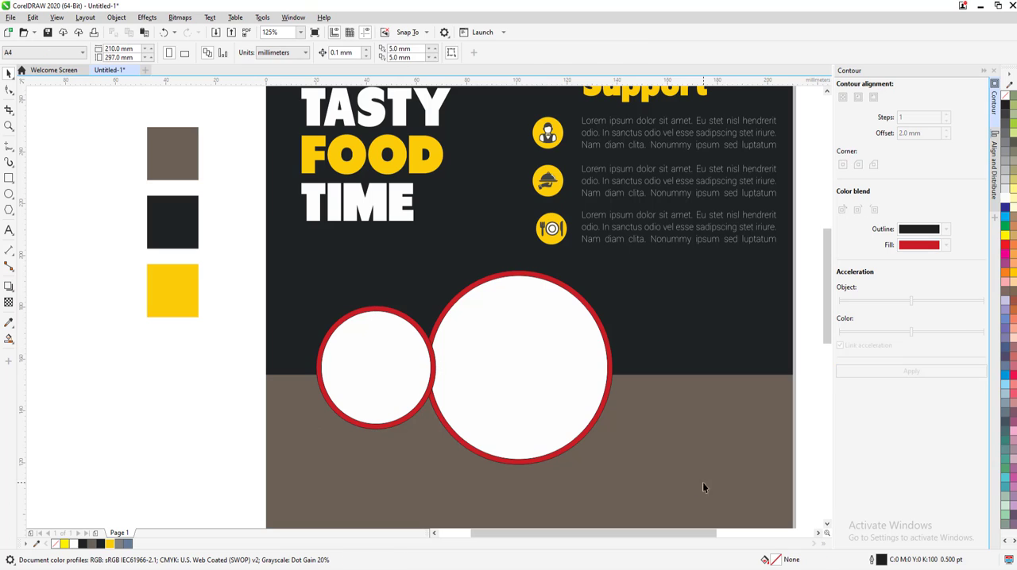
Break the contours of both circles apart and fill the two outer contour circles white
drag(301, 262, 302, 263)
click(146, 19)
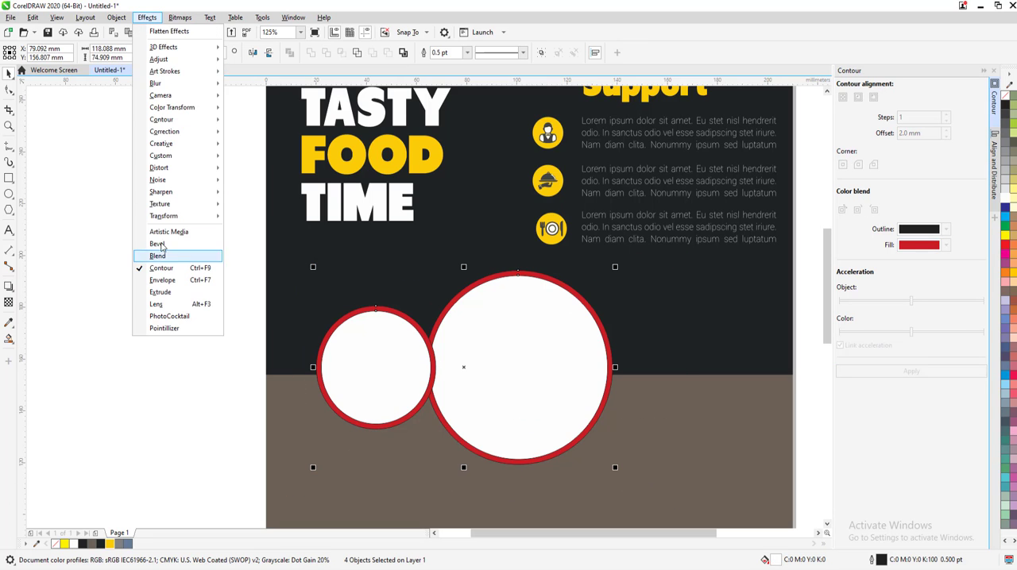
mouse_move(116, 18)
click(141, 274)
click(375, 312)
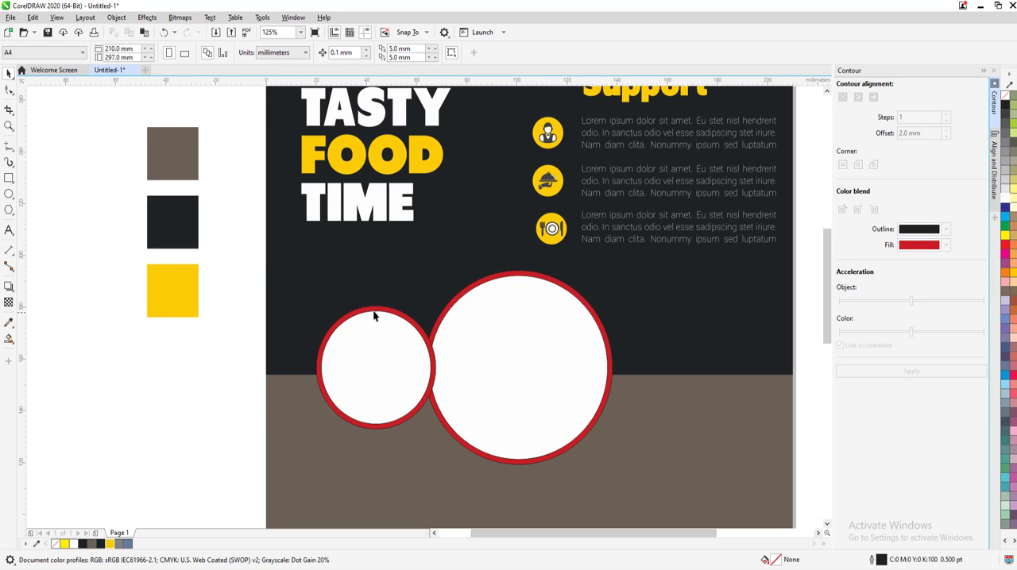
click(380, 307)
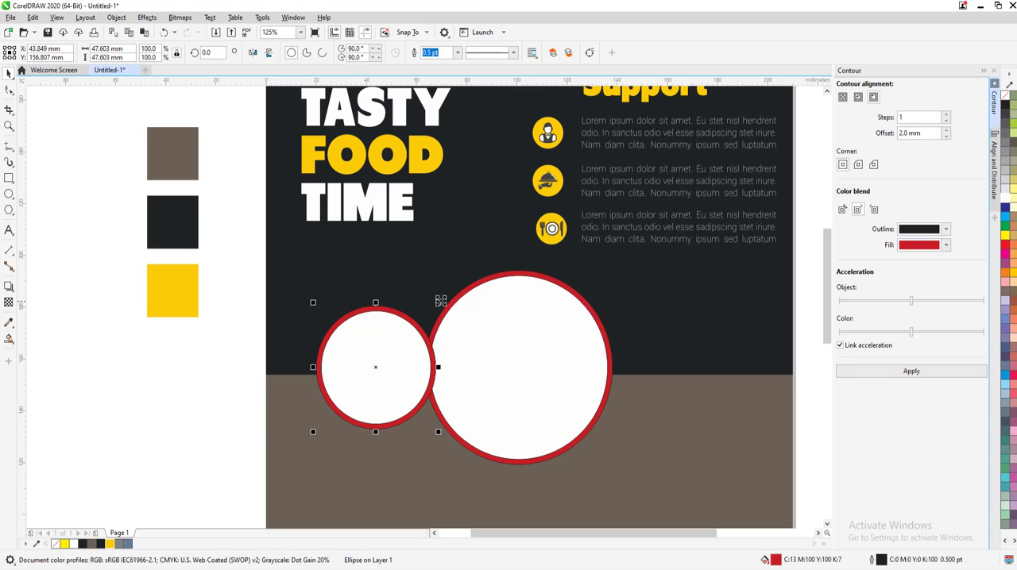
shift+click(491, 280)
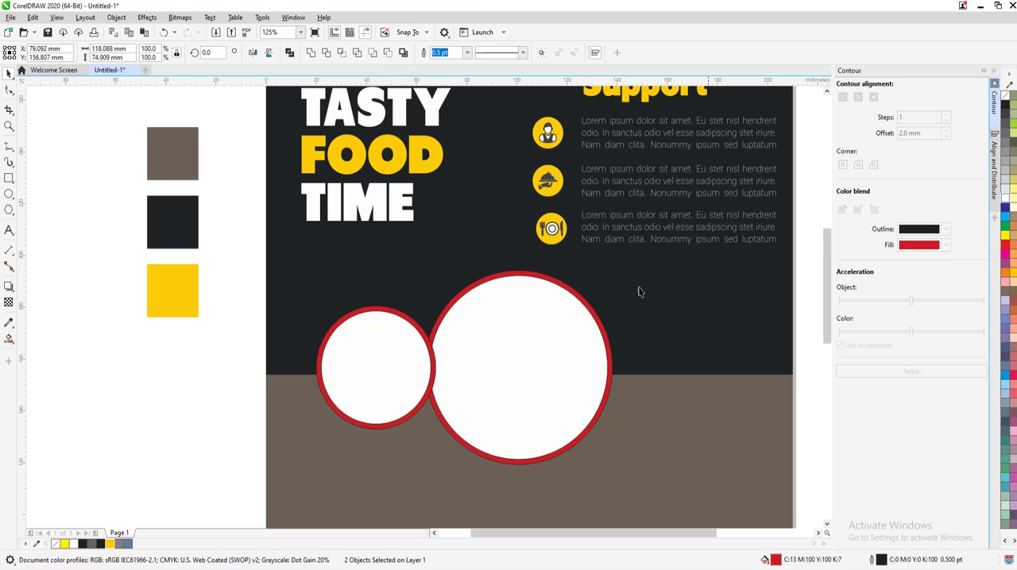
key(Delete)
Fill the two inner circles black
click(372, 350)
shift+click(564, 294)
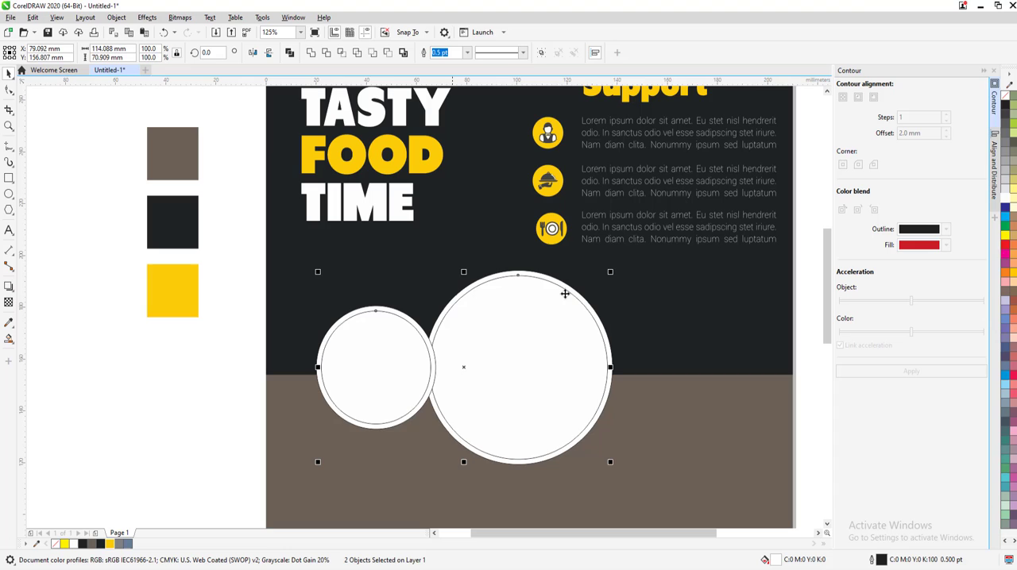
click(1005, 107)
key(Escape)
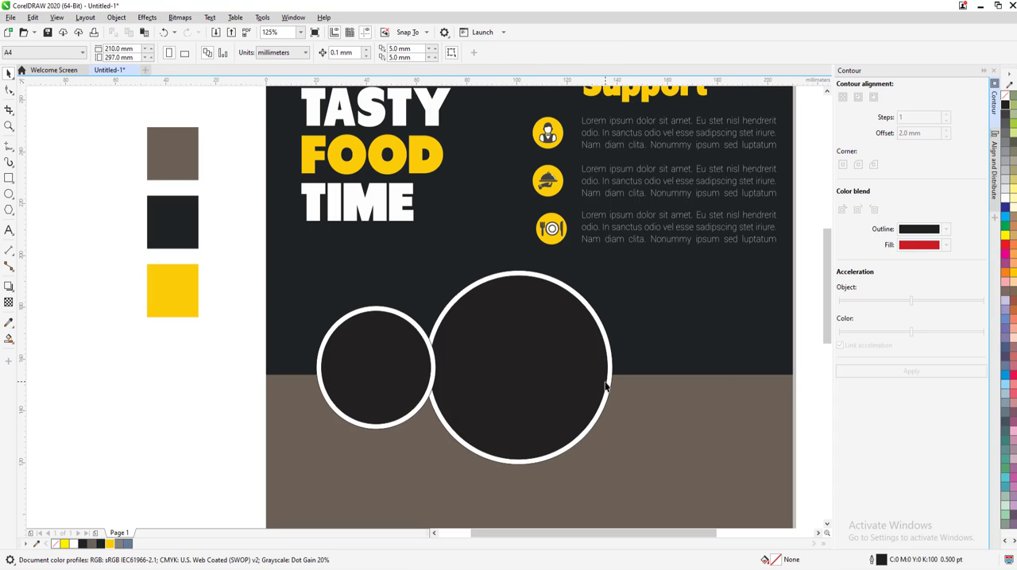
Apply a one-step outside contour with a 3.0 mm offset to both white outer circles
click(403, 318)
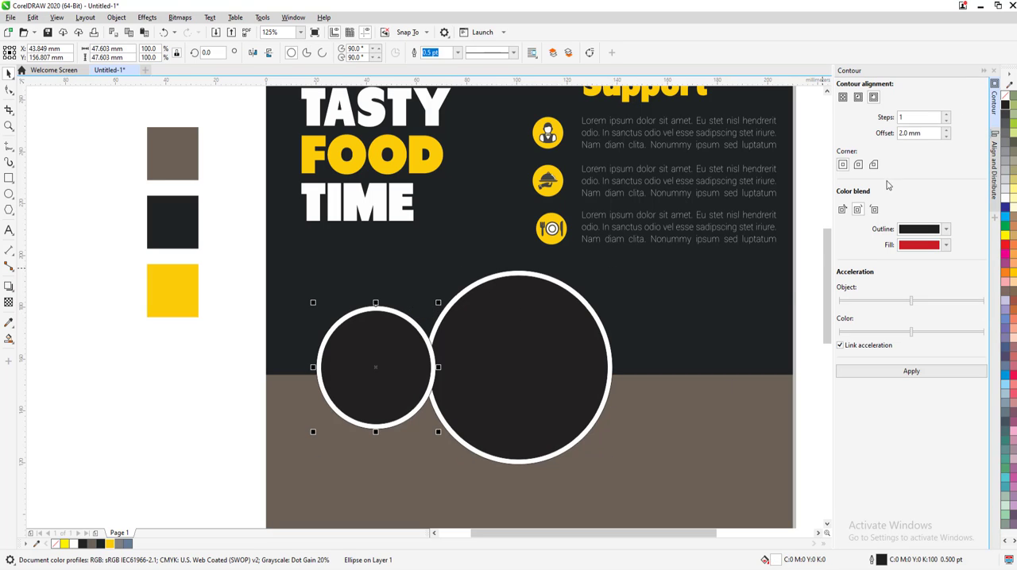
click(926, 132)
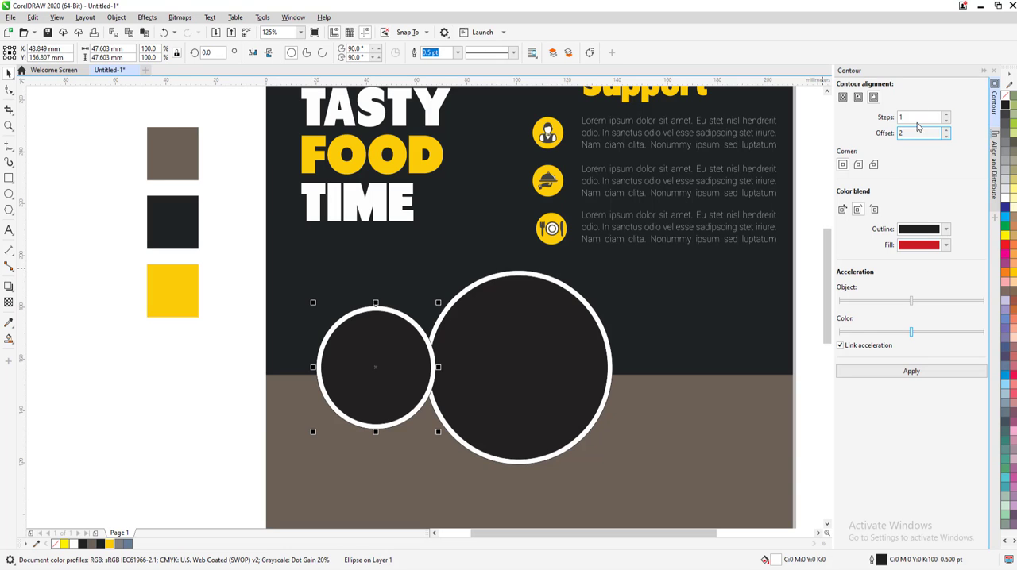
drag(908, 135, 877, 138)
click(911, 371)
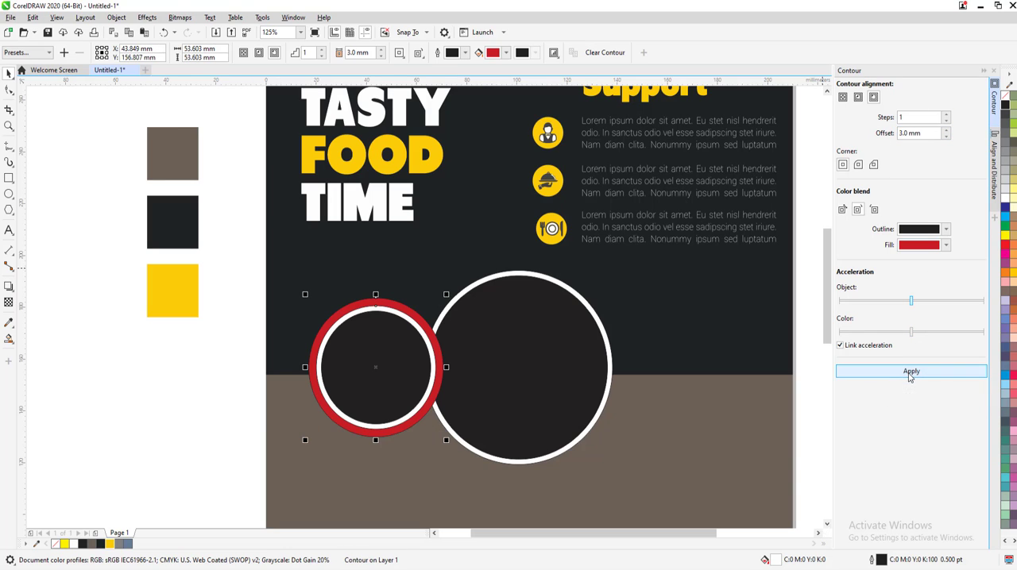
click(594, 315)
click(900, 378)
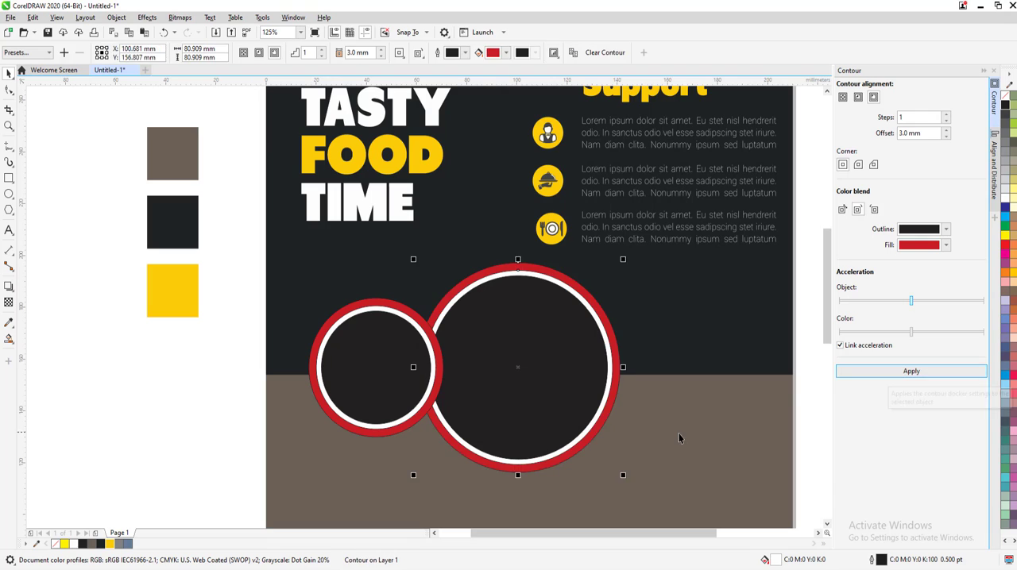
Fill the two white circles with the dark color #1F2324 and break their red contours apart
scroll(479, 356, up, 3)
scroll(411, 318, down, 3)
click(411, 299)
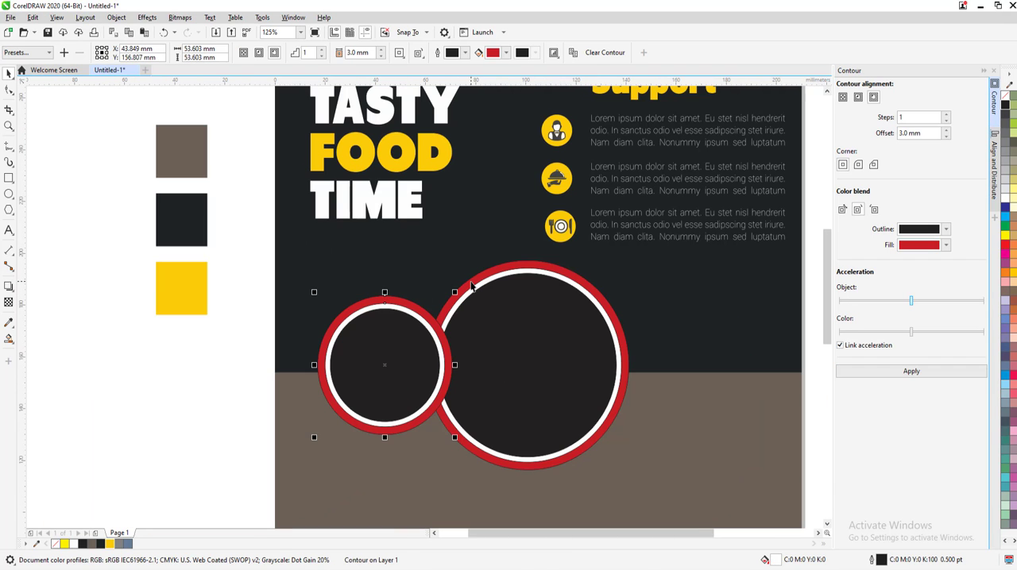
shift+click(471, 285)
click(102, 544)
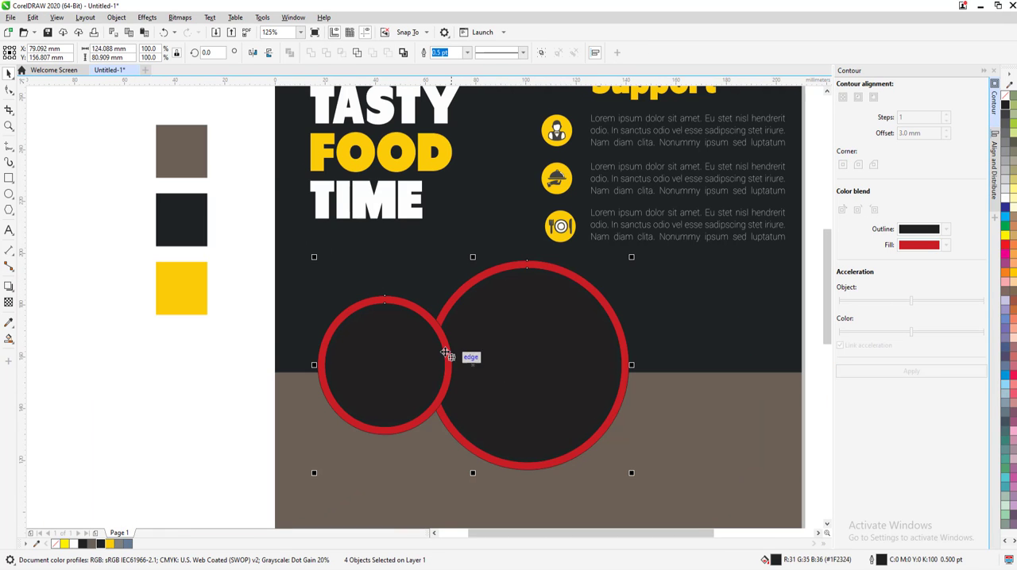
click(118, 18)
click(143, 272)
Try to fill both red ring circles with the dark color #1F2324 sampled from the swatch square
click(169, 301)
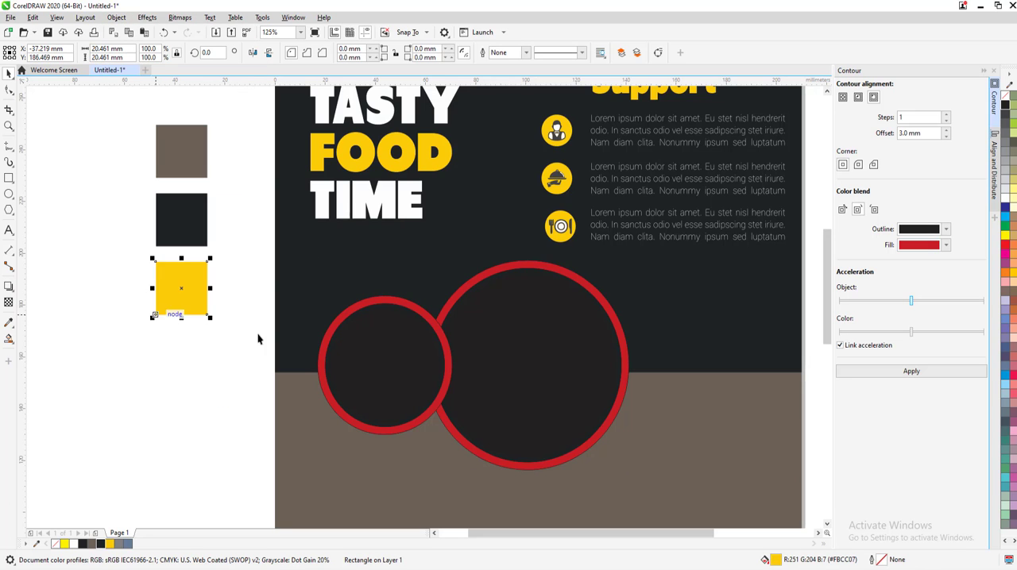
click(363, 305)
shift+click(465, 291)
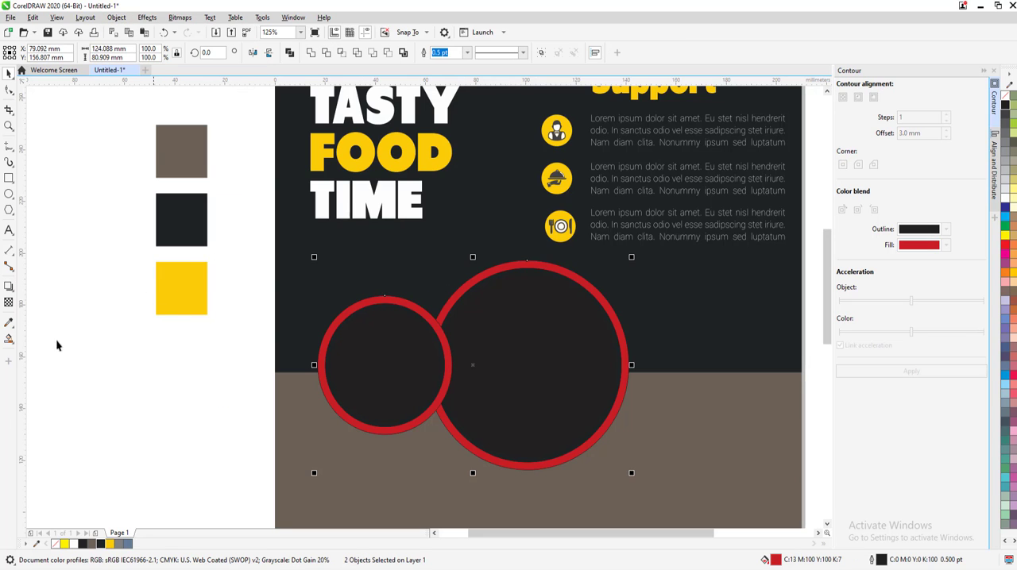
click(13, 322)
click(166, 230)
scroll(390, 317, up, 2)
click(423, 256)
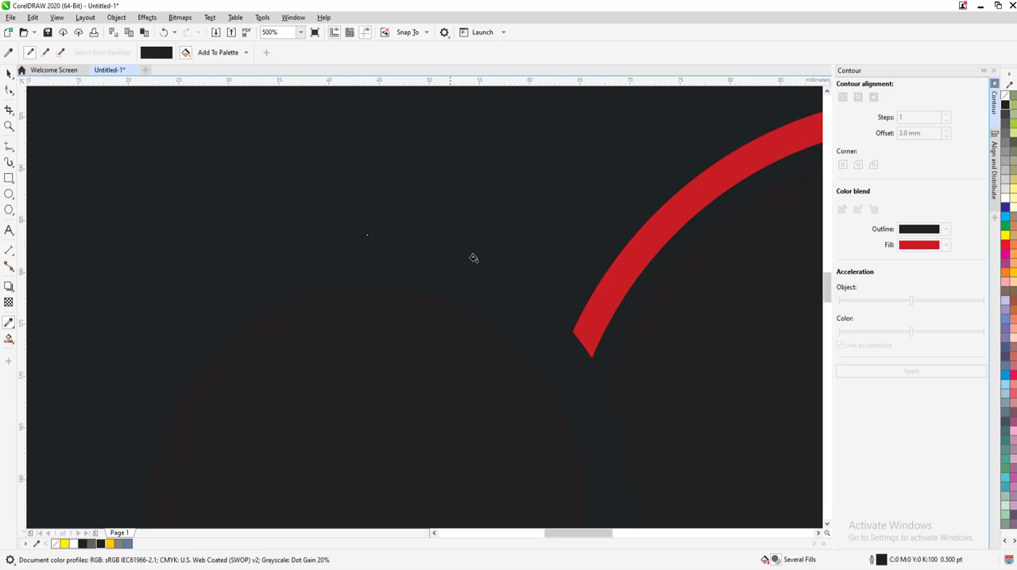
click(615, 266)
scroll(611, 268, down, 3)
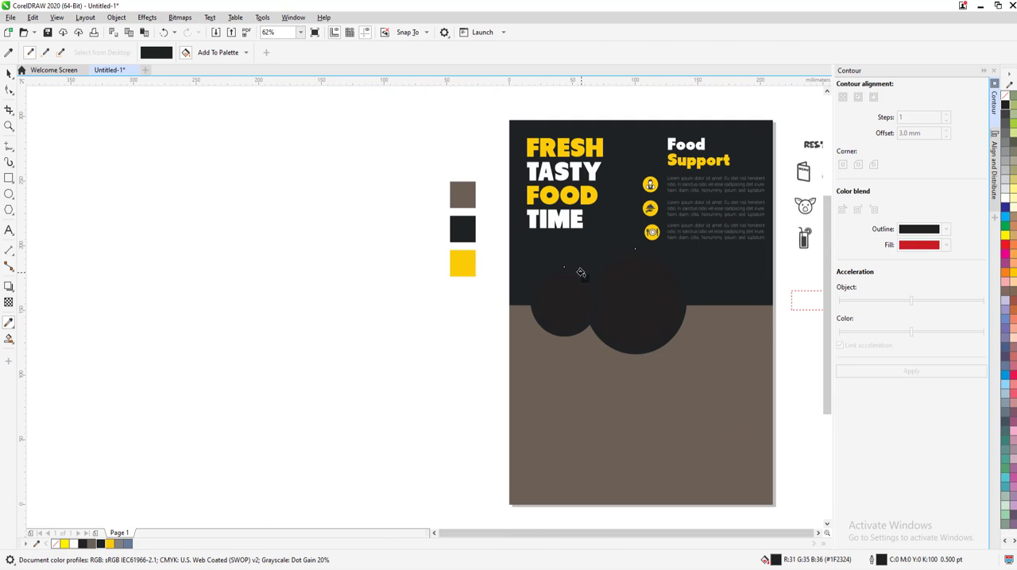
scroll(580, 273, up, 2)
scroll(579, 278, down, 1)
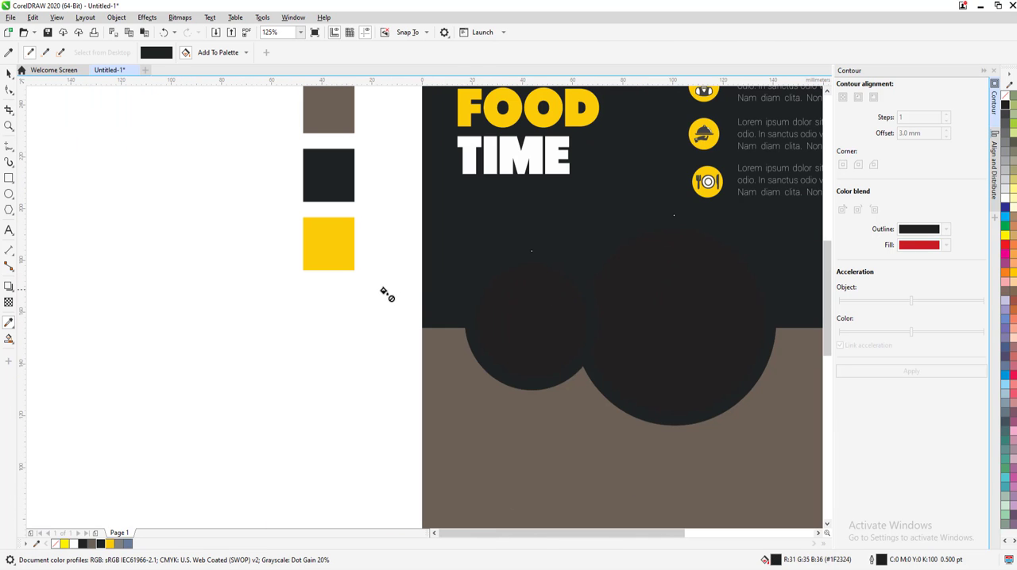
Undo the two dark fills on the red ring circles and deselect everything
key(ctrl+z)
key(ctrl+z)
click(9, 74)
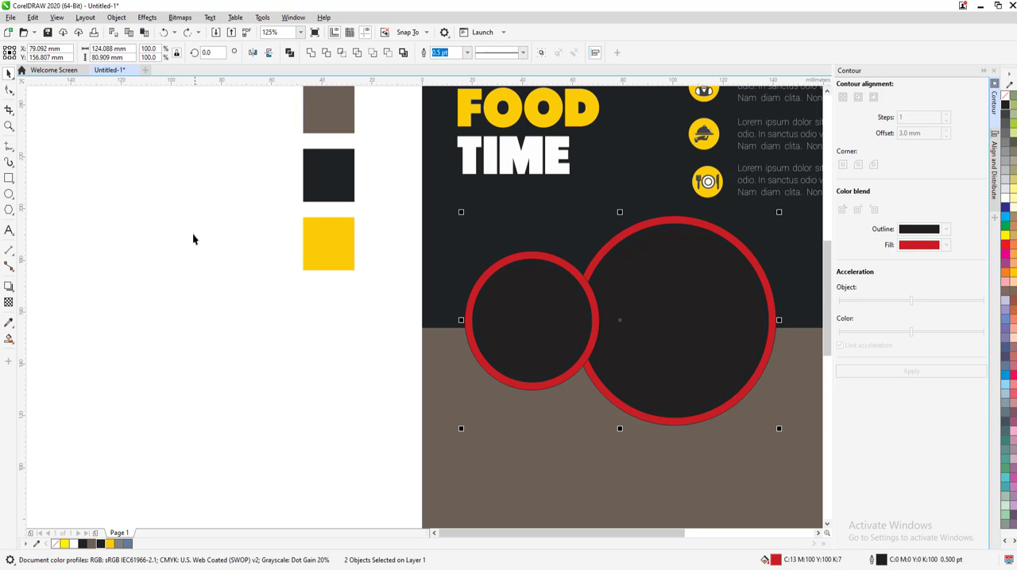
click(193, 233)
Fill the innermost circles of the small and large frames white
click(581, 330)
scroll(584, 295, up, 1)
drag(570, 297, 531, 257)
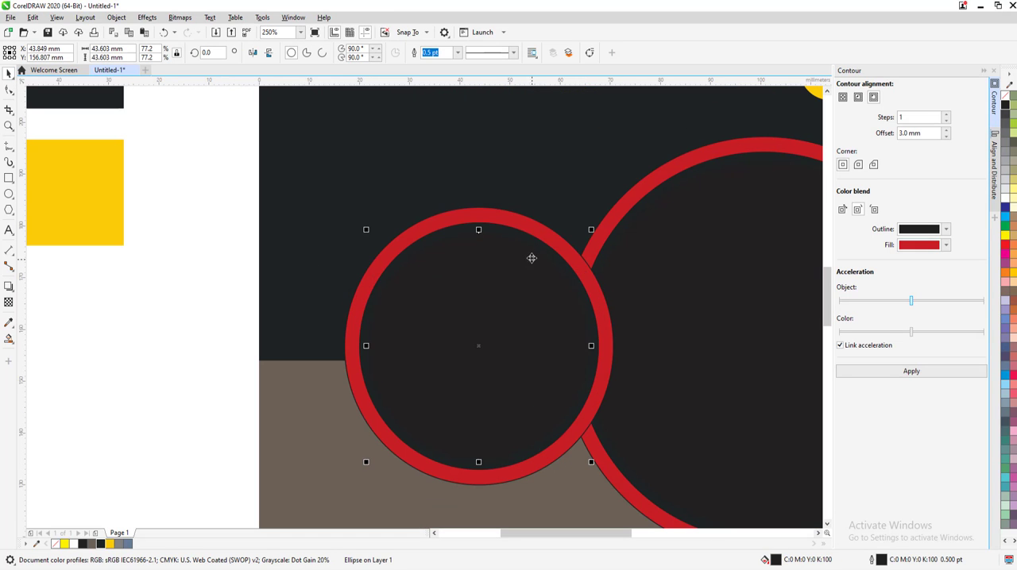
shift+click(700, 304)
click(1004, 199)
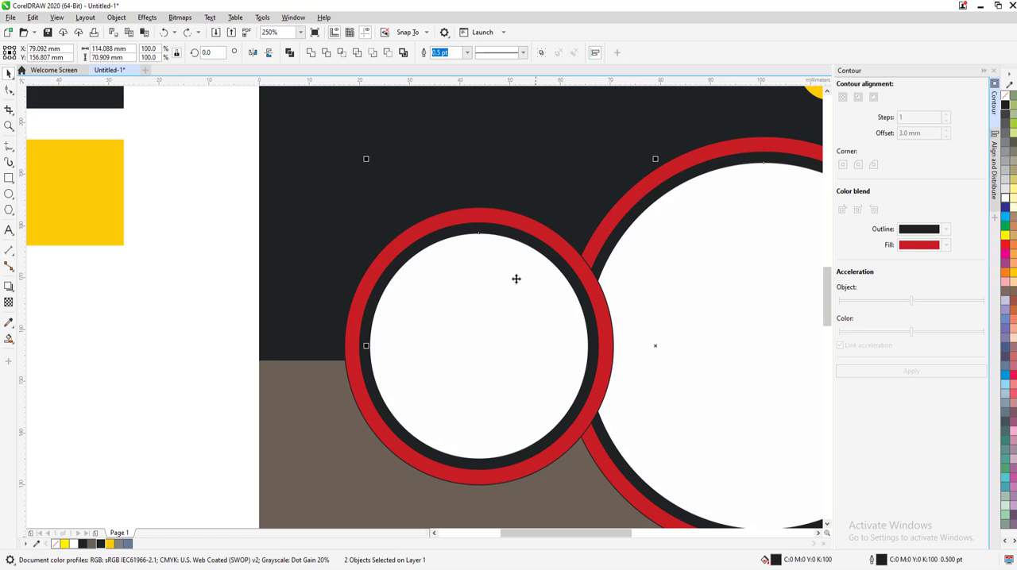
Fill the outer red circles of both frames with the document's yellow
click(382, 247)
shift+click(607, 218)
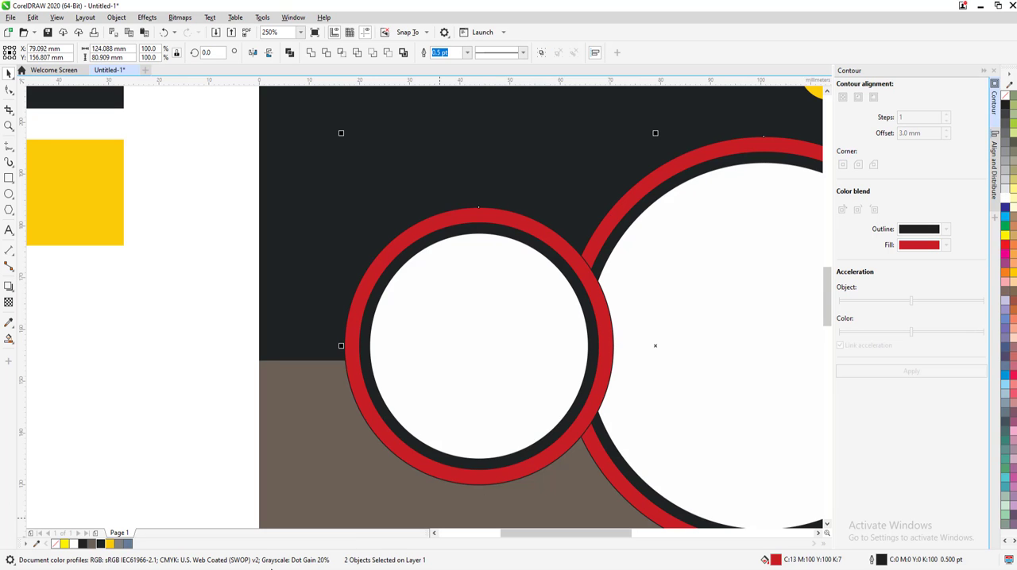
click(110, 544)
click(227, 411)
scroll(239, 413, down, 3)
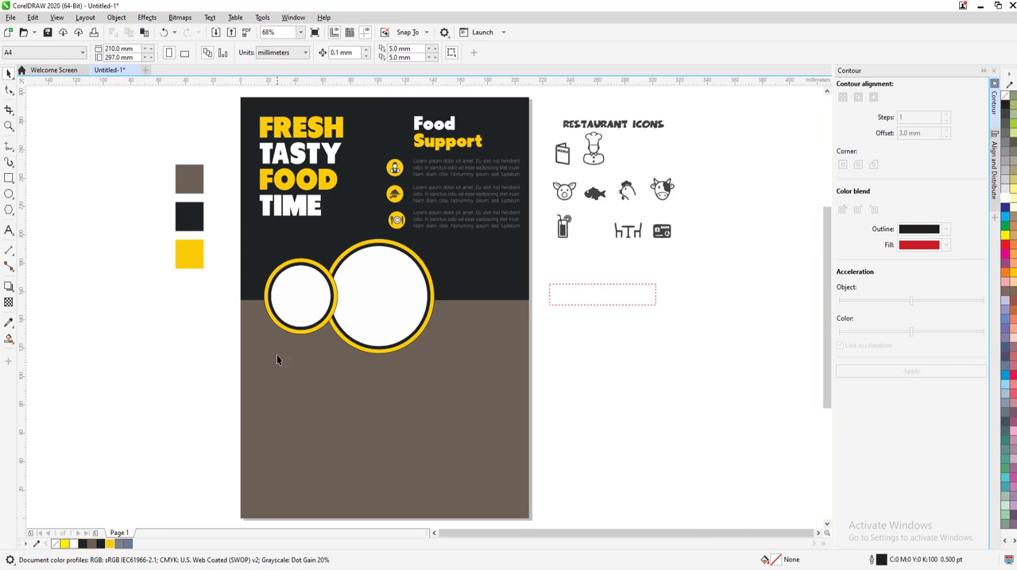
Move the three circles of the small frame about 5 mm outward to reduce their overlap with the large frame
scroll(289, 269, up, 2)
drag(420, 417, 442, 424)
scroll(326, 314, up, 2)
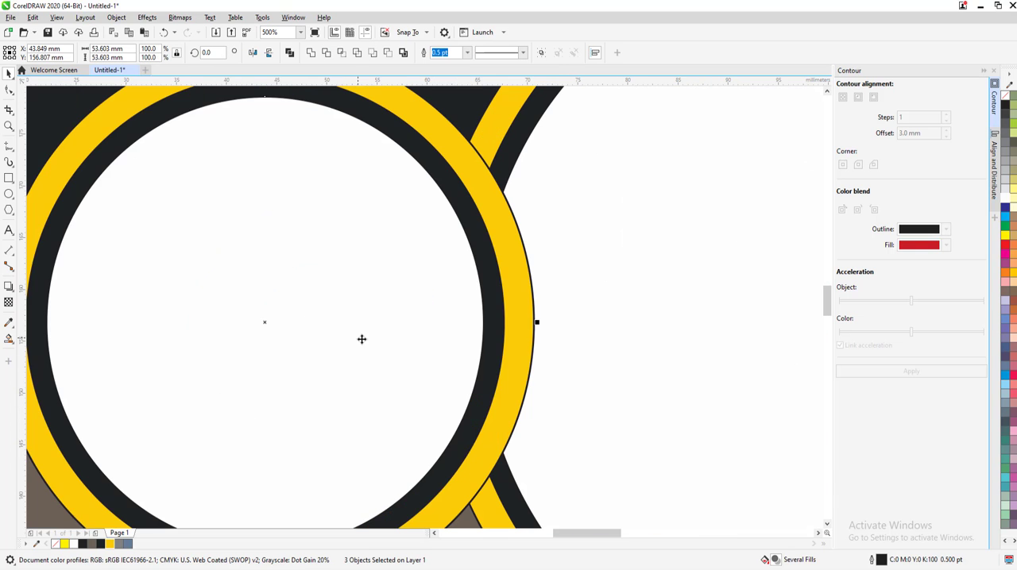
drag(361, 338, 313, 341)
scroll(325, 336, down, 2)
click(181, 225)
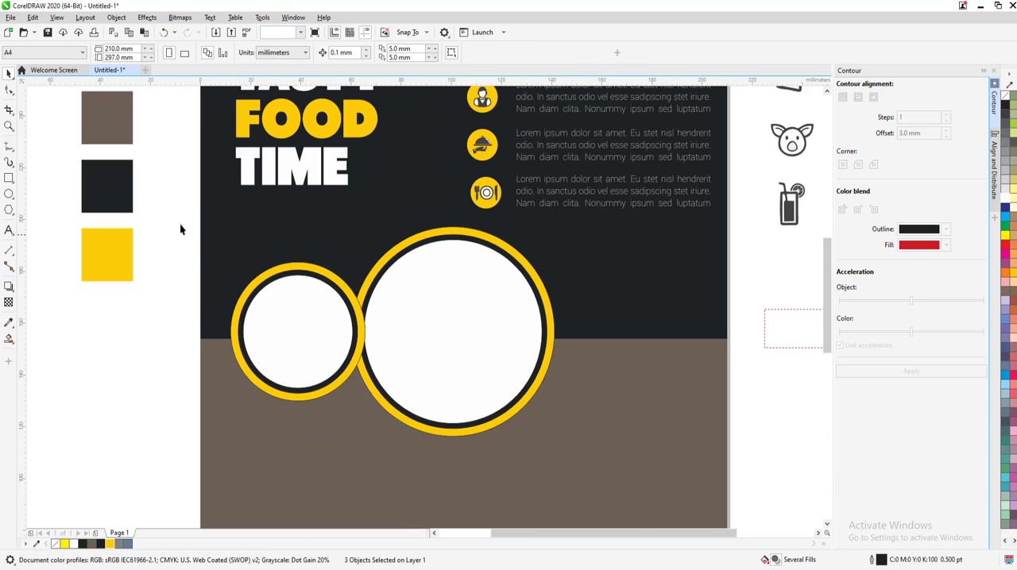
Duplicate the small frame onto the opposite side of the large frame and group the three circles of each small frame
drag(398, 465, 399, 464)
drag(313, 358, 623, 361)
click(540, 53)
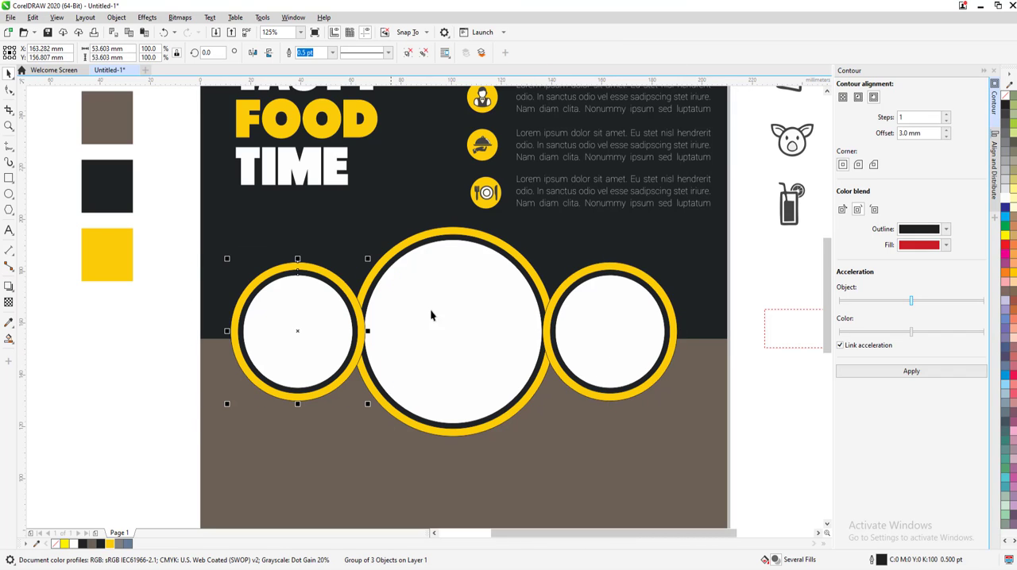
click(541, 53)
Group the two small frames together and group the three circles of the large frame
click(291, 343)
shift+click(632, 344)
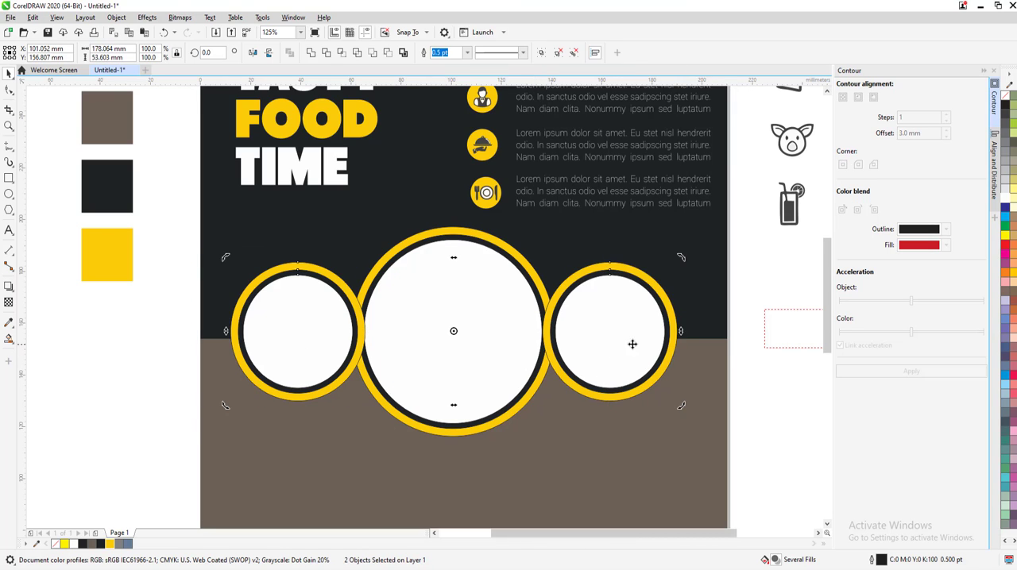
click(542, 53)
drag(584, 491, 319, 193)
click(541, 54)
Align the paired small frames and the large frame on their horizontal centers
drag(711, 477, 211, 213)
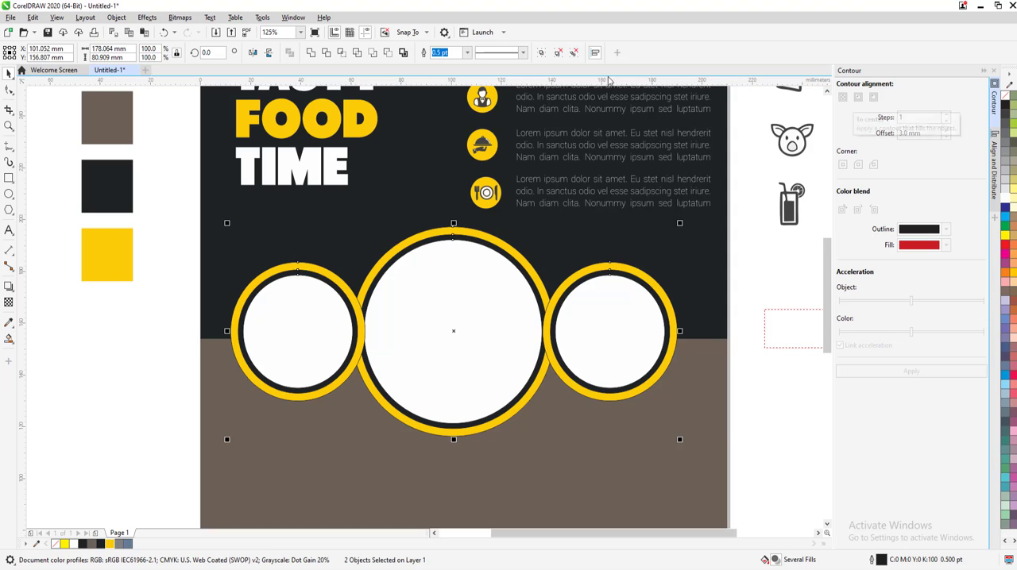
click(594, 53)
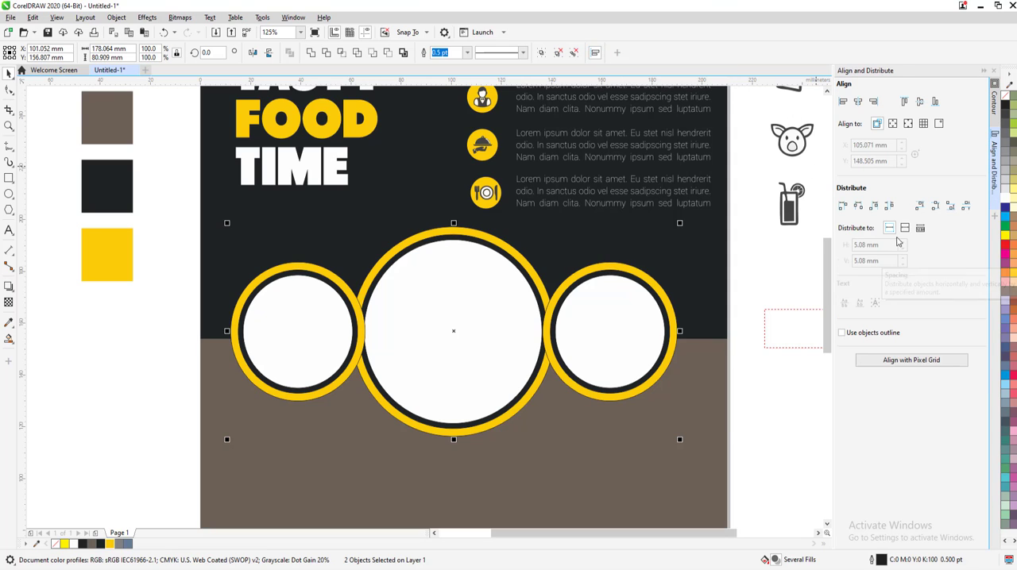
click(858, 102)
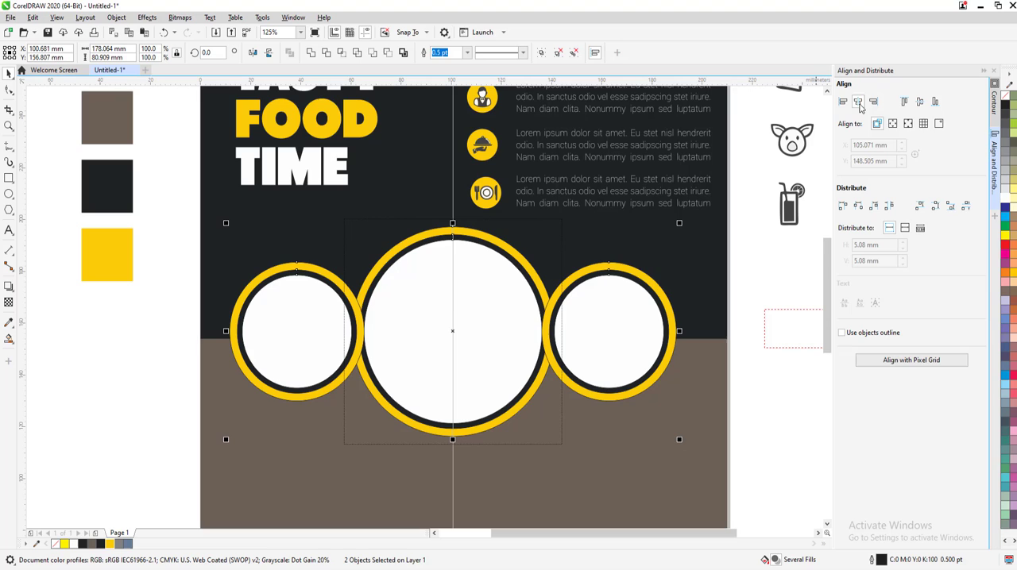
click(983, 73)
Remove the outline from all three ringed frames
drag(776, 478, 308, 210)
right_click(1004, 95)
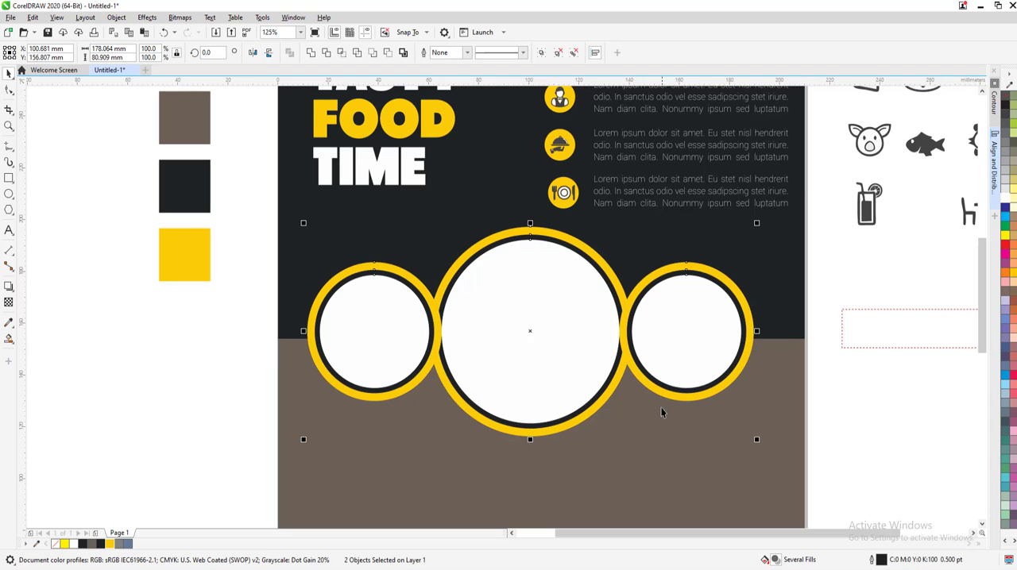
key(Escape)
key(F4)
scroll(440, 310, up, 2)
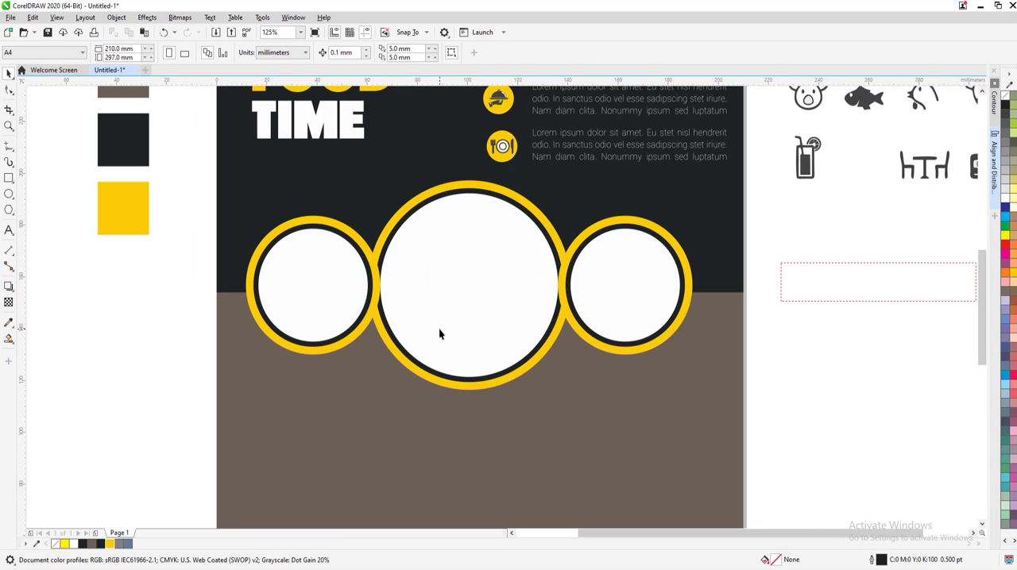
click(438, 316)
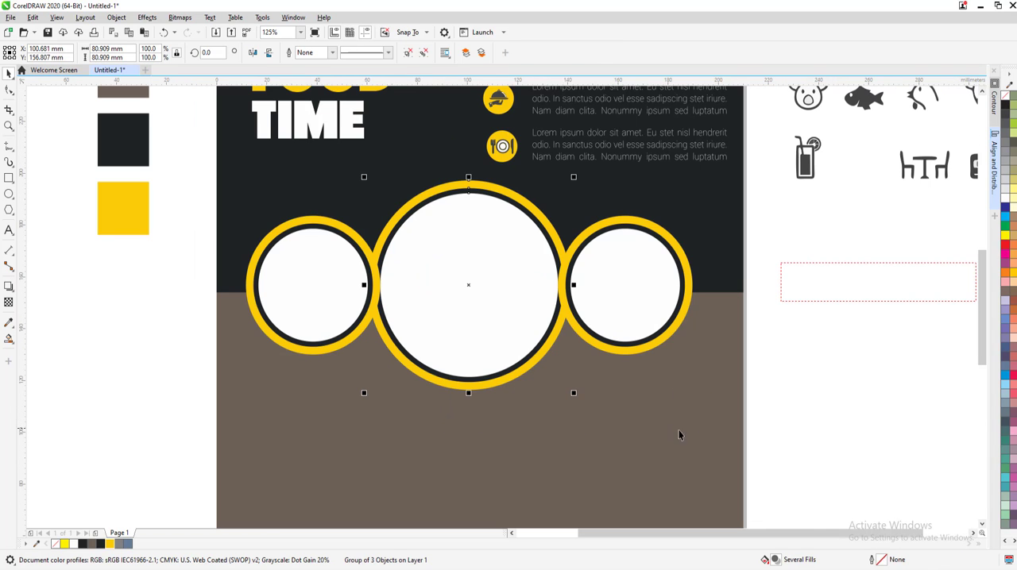
drag(249, 213, 213, 159)
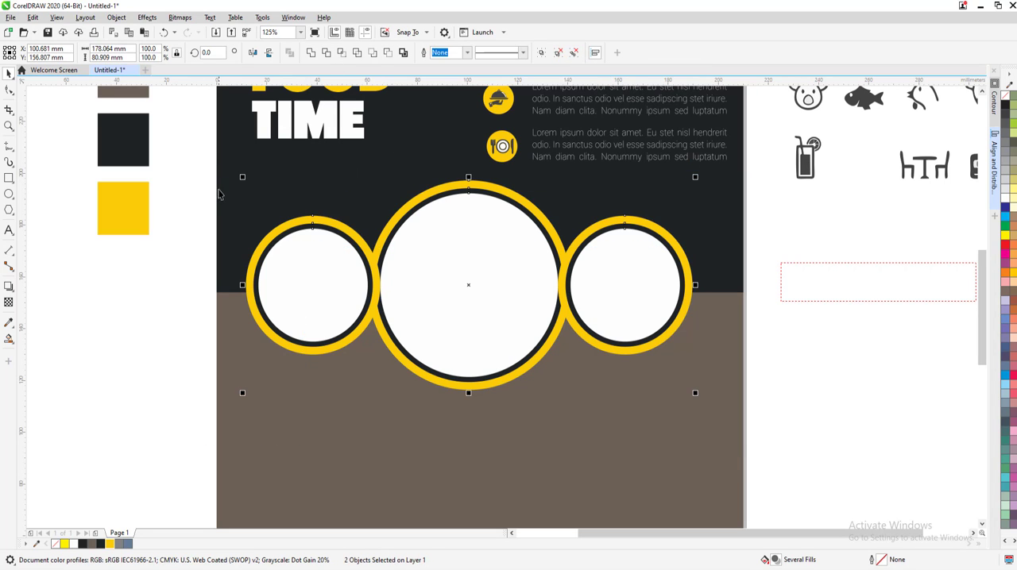
click(216, 189)
Import assorted-pastries (1).jpg over the large frame and PowerClip it inside the white inner circle
click(216, 32)
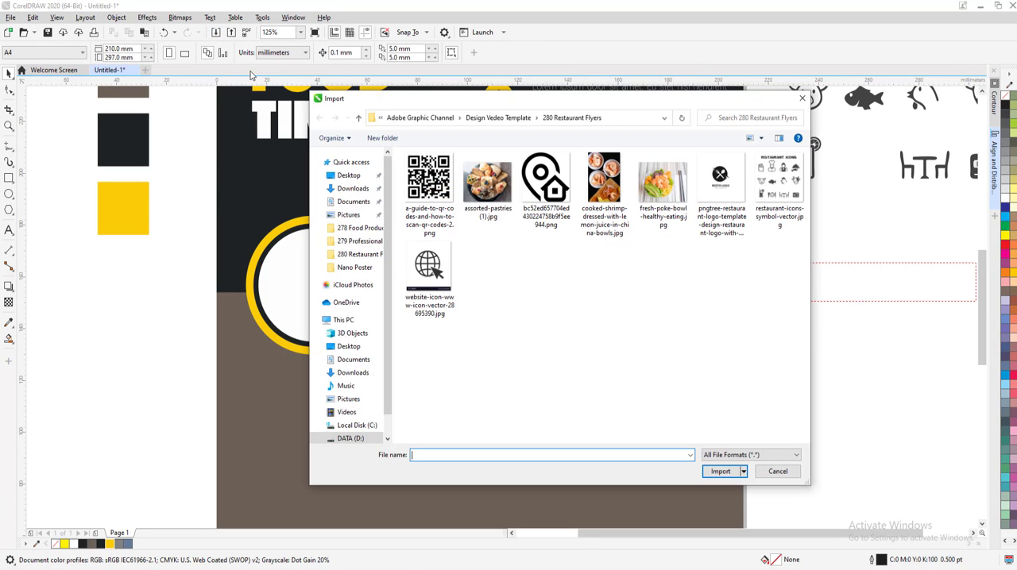
click(485, 179)
click(722, 472)
drag(371, 197, 539, 337)
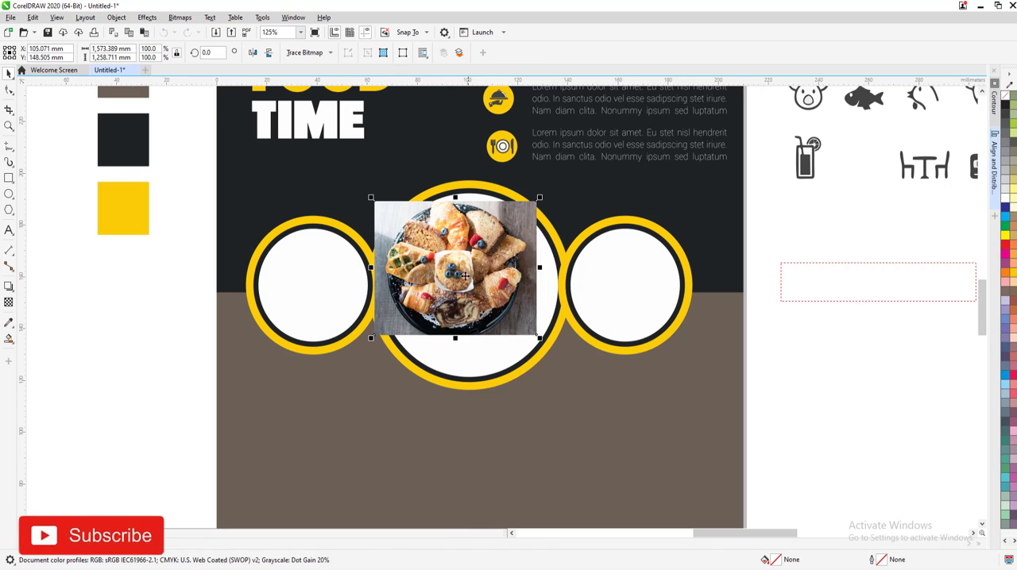
right_click(464, 262)
click(506, 403)
click(465, 356)
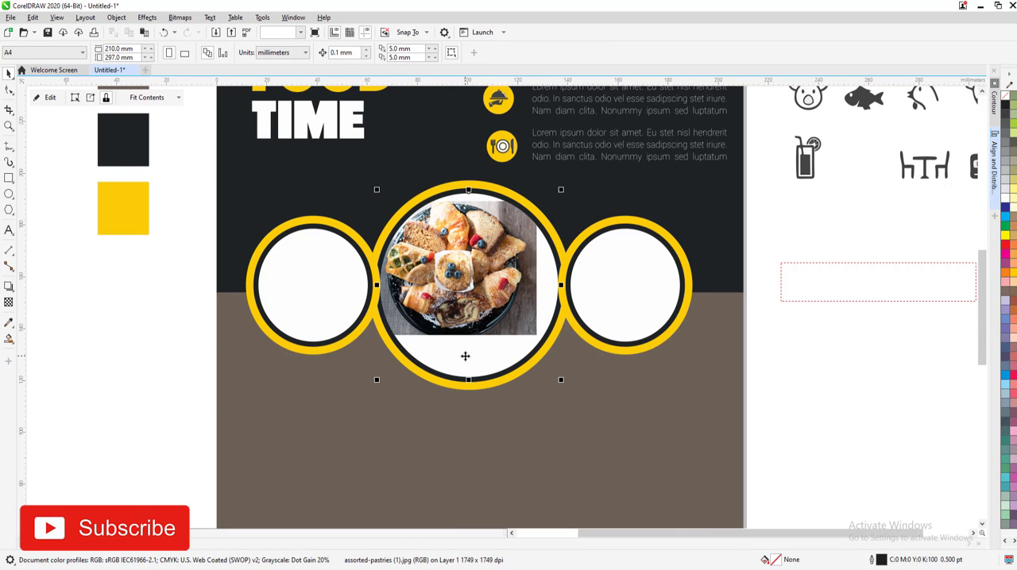
Center the pastries picture in its PowerClip frame and enlarge it to cover the whole large circle
click(151, 97)
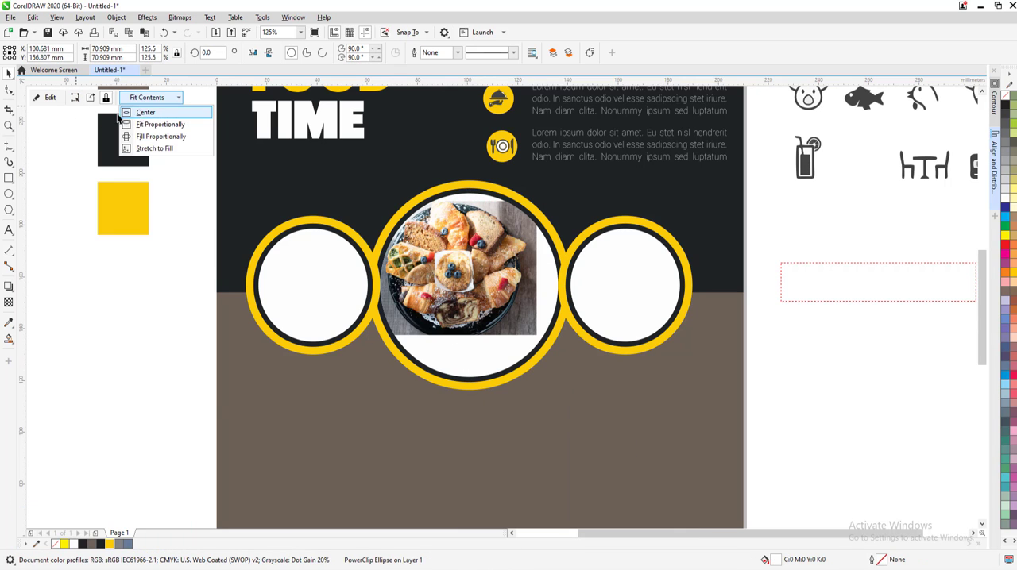
click(143, 109)
click(75, 97)
drag(560, 360, 601, 421)
Import fresh-poke-bowl-healthy-eating.jpg and PowerClip it inside the white inner circle of the right small frame
click(625, 295)
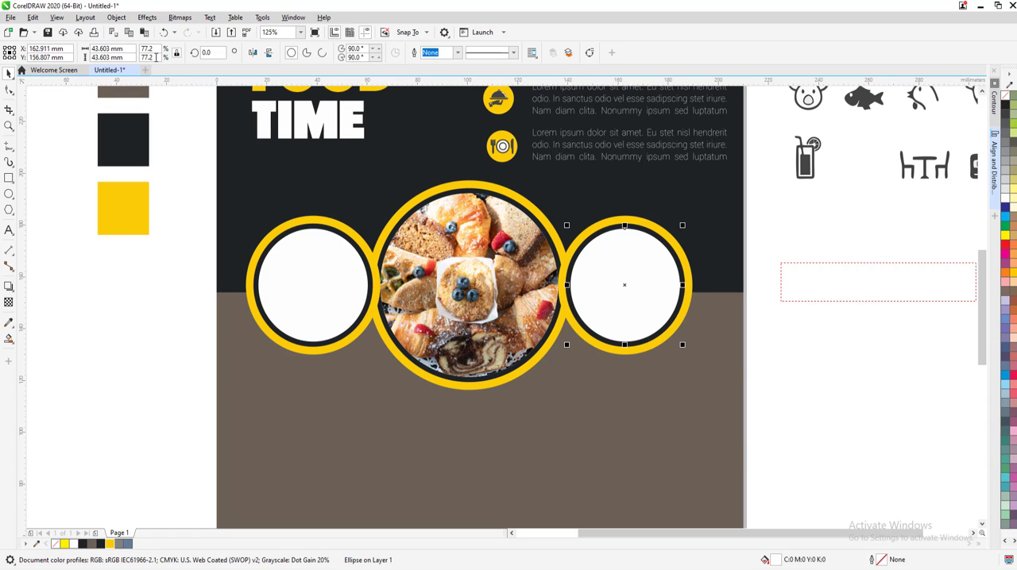
click(215, 32)
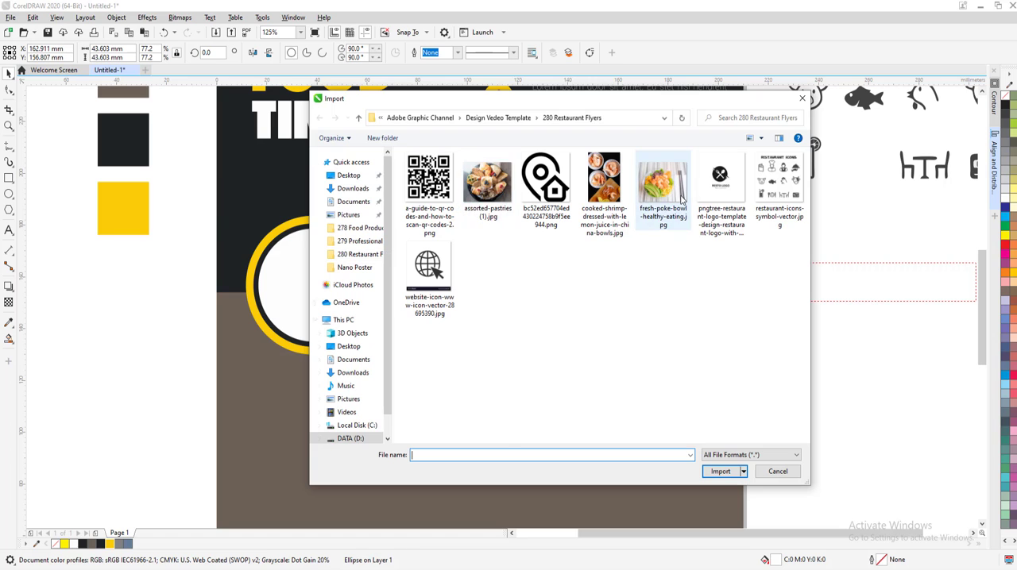
click(681, 200)
click(726, 473)
drag(525, 209, 647, 362)
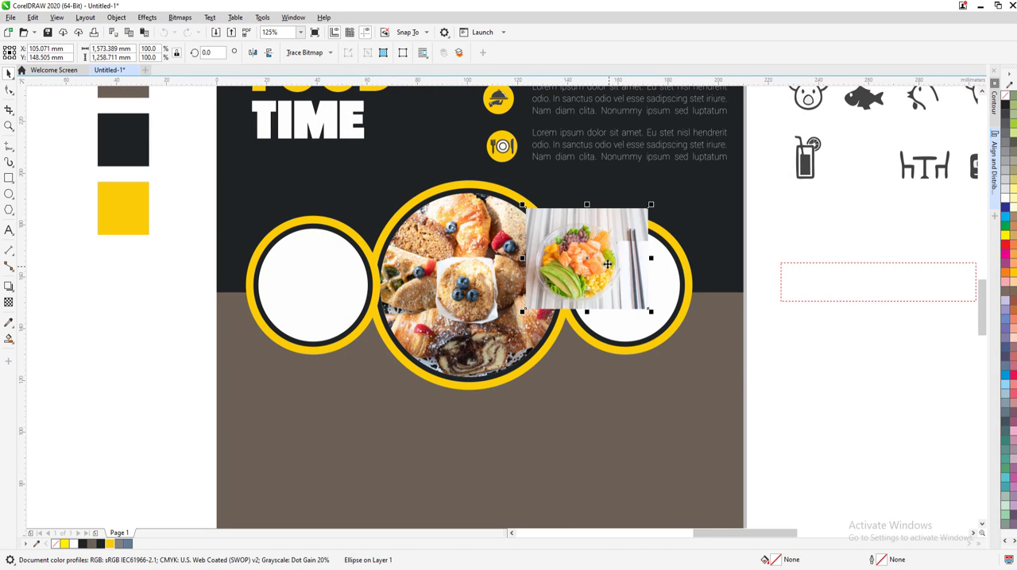
right_click(607, 264)
click(644, 398)
click(647, 319)
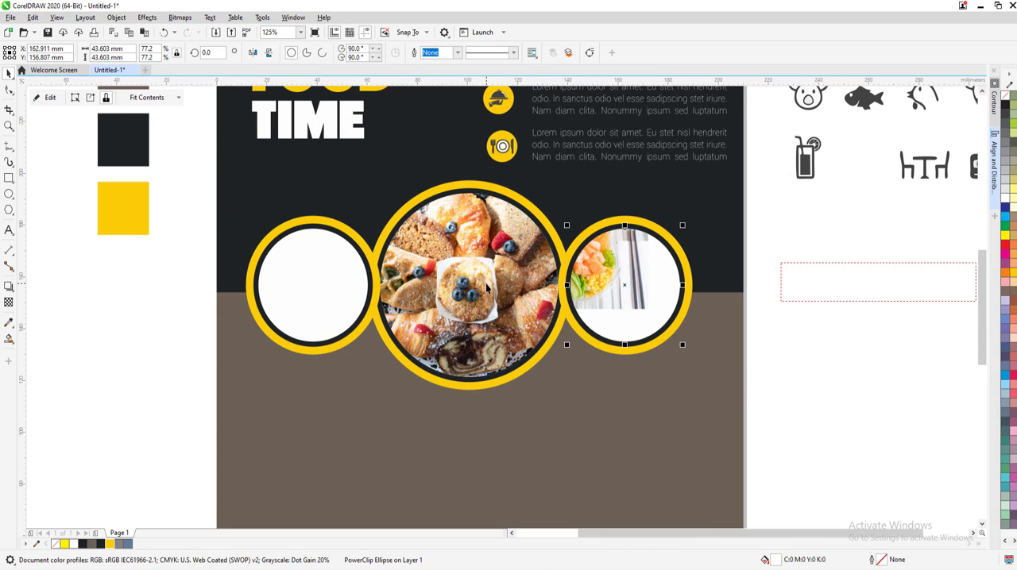
Fit the poke bowl picture proportionally in its PowerClip frame and enlarge it to cover the whole circle
click(135, 97)
click(132, 125)
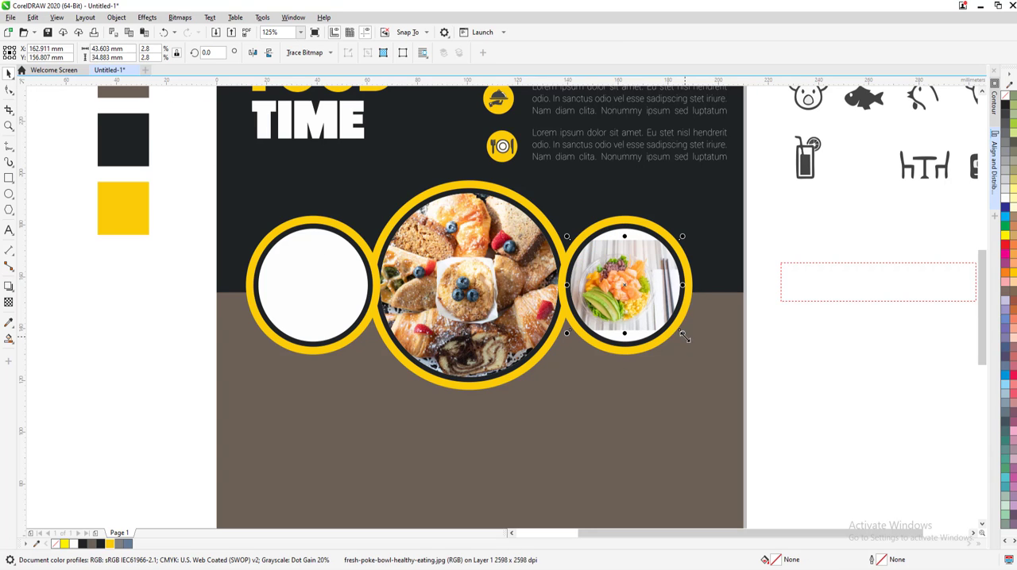
drag(682, 333, 705, 372)
click(671, 409)
click(630, 315)
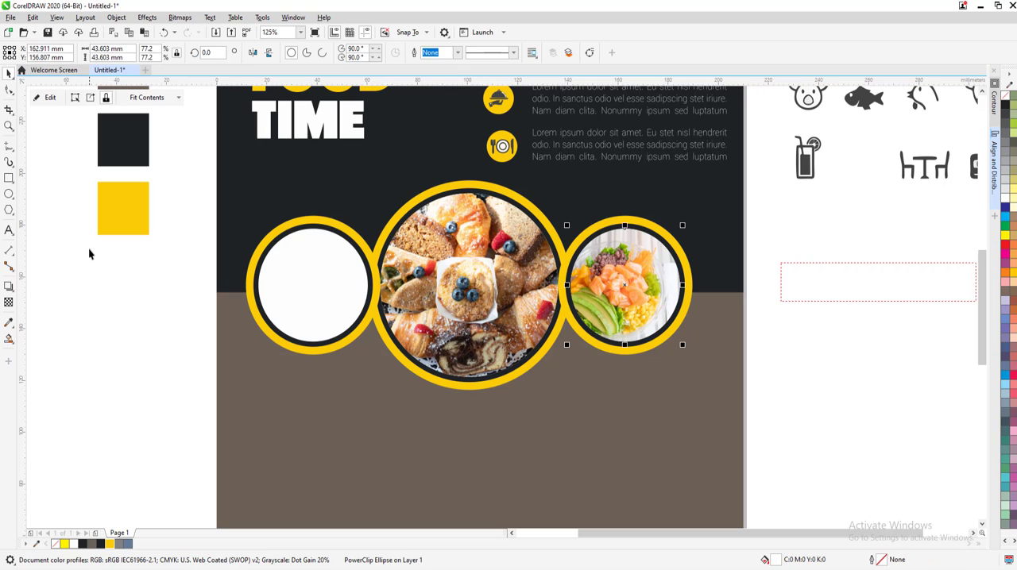
Import the cooked-shrimp picture over the left small frame and PowerClip it inside the white inner circle
click(89, 248)
click(216, 33)
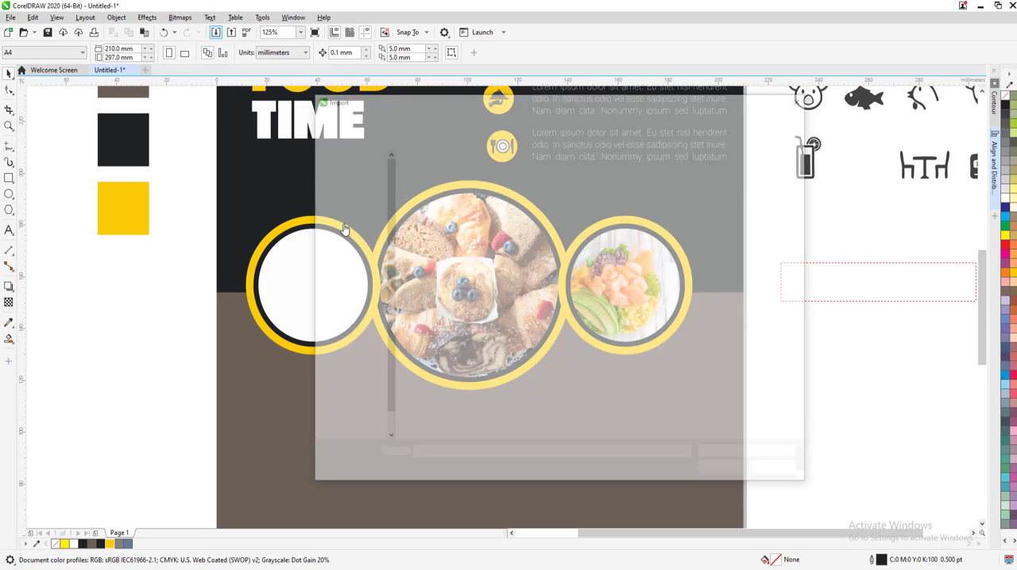
click(603, 191)
click(719, 471)
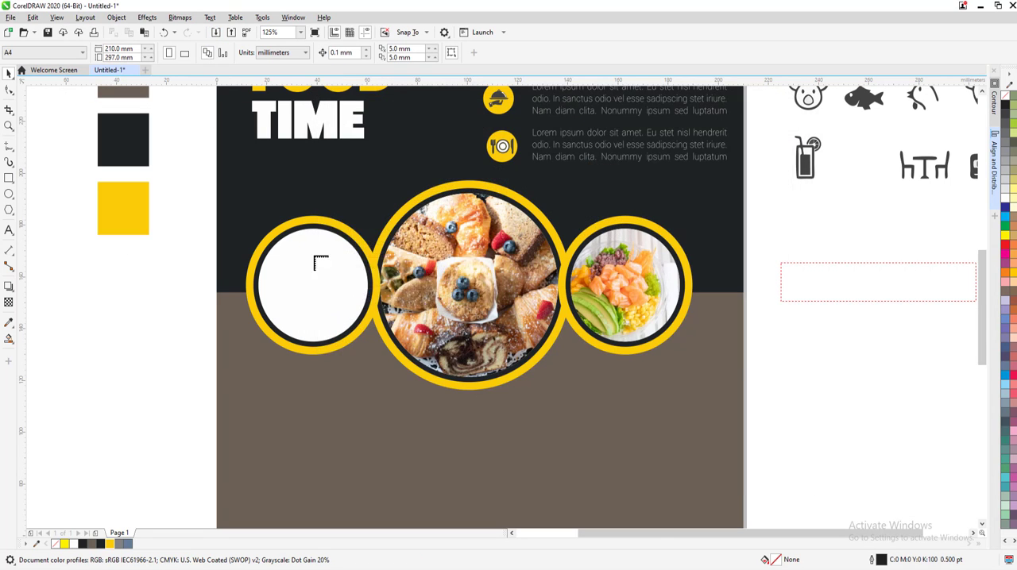
drag(251, 210, 355, 367)
right_click(305, 254)
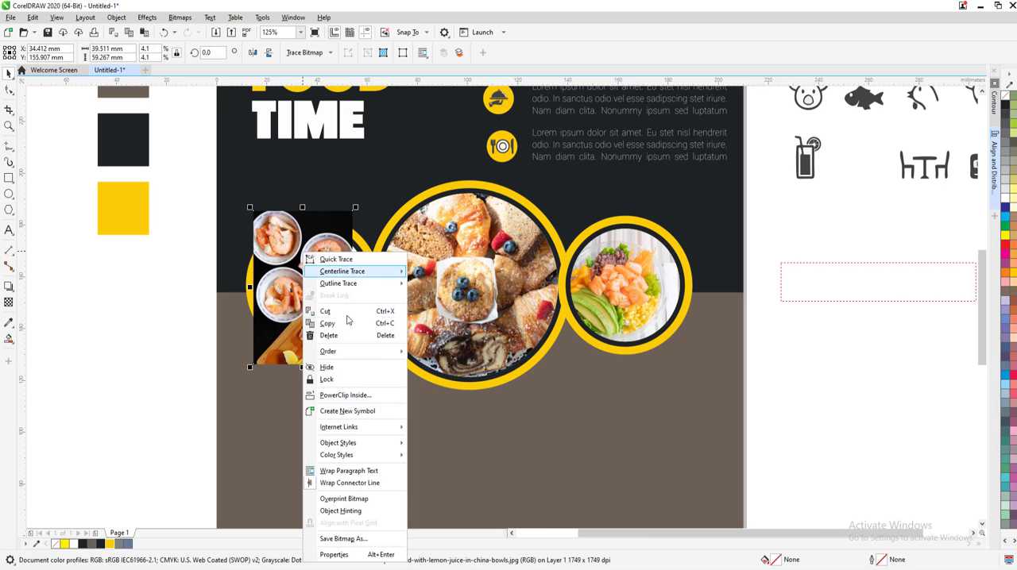
click(345, 394)
click(359, 283)
Center the shrimp picture in its PowerClip frame, enlarge it and reposition it to cover the whole circle
click(147, 98)
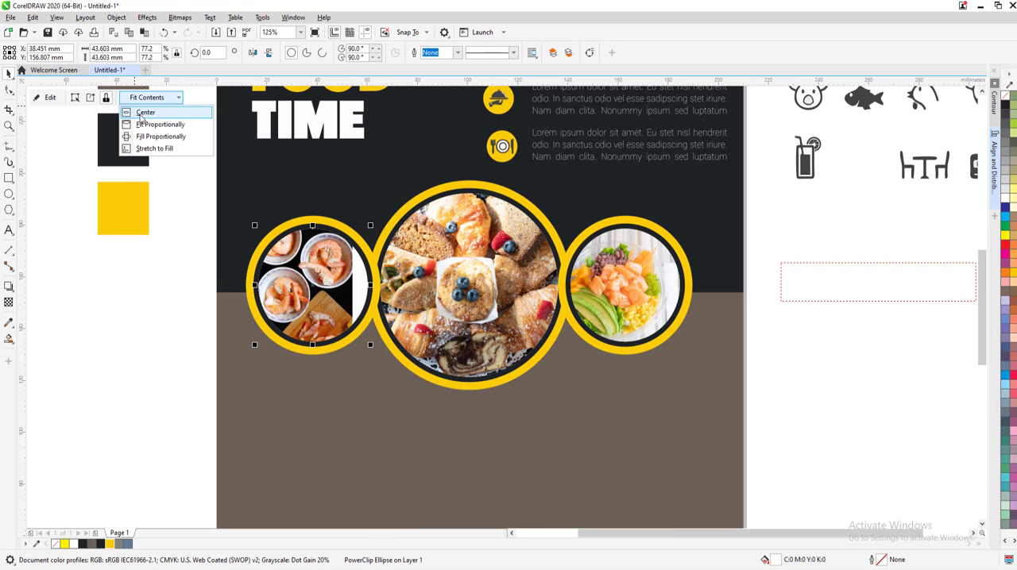
click(142, 114)
click(74, 97)
drag(366, 364, 376, 387)
drag(333, 314, 328, 303)
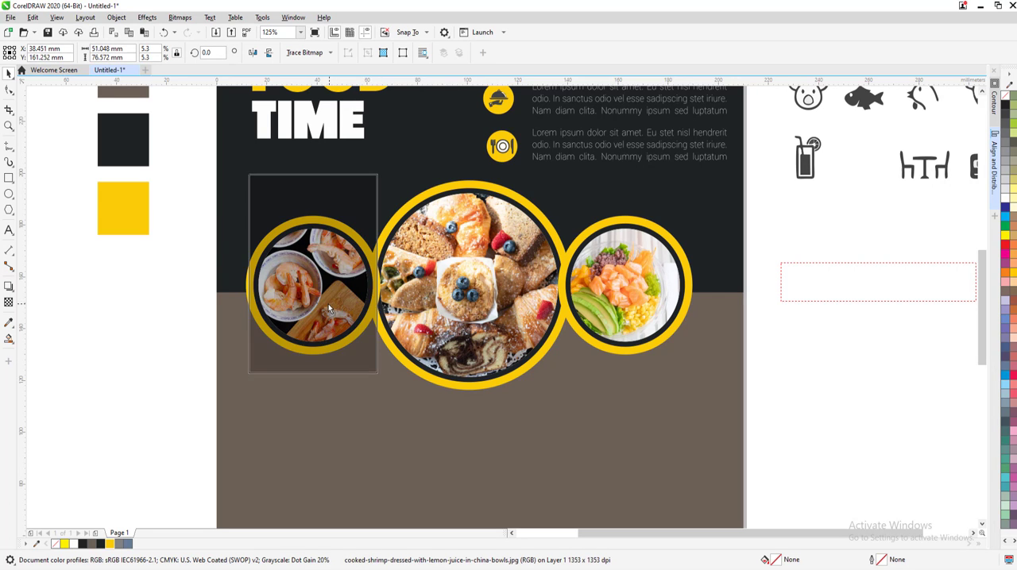
key(Escape)
Move all three circular picture frames together slightly down the page
scroll(402, 418, down, 2)
scroll(464, 437, up, 2)
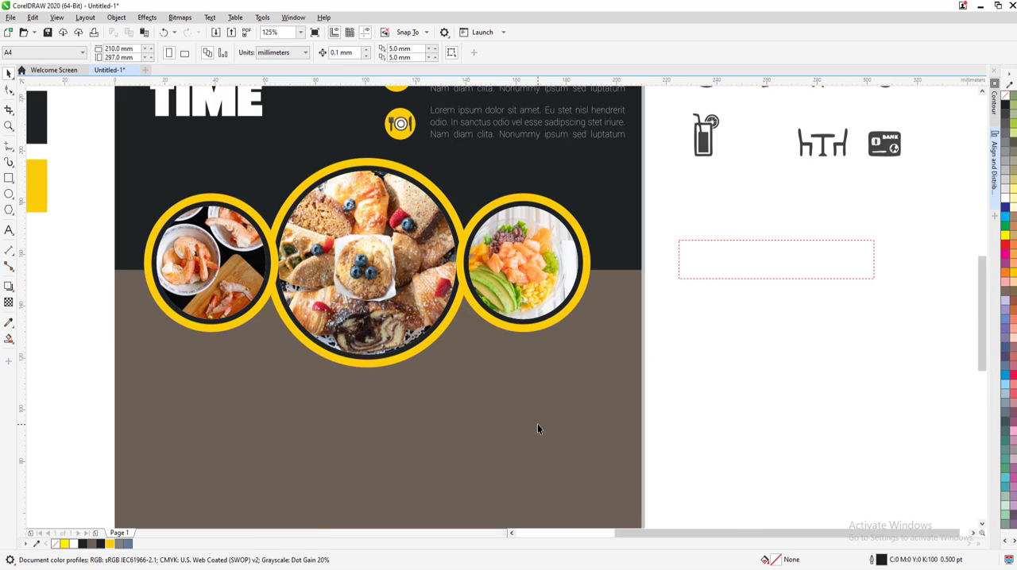
drag(620, 438, 175, 179)
drag(344, 260, 344, 271)
click(514, 389)
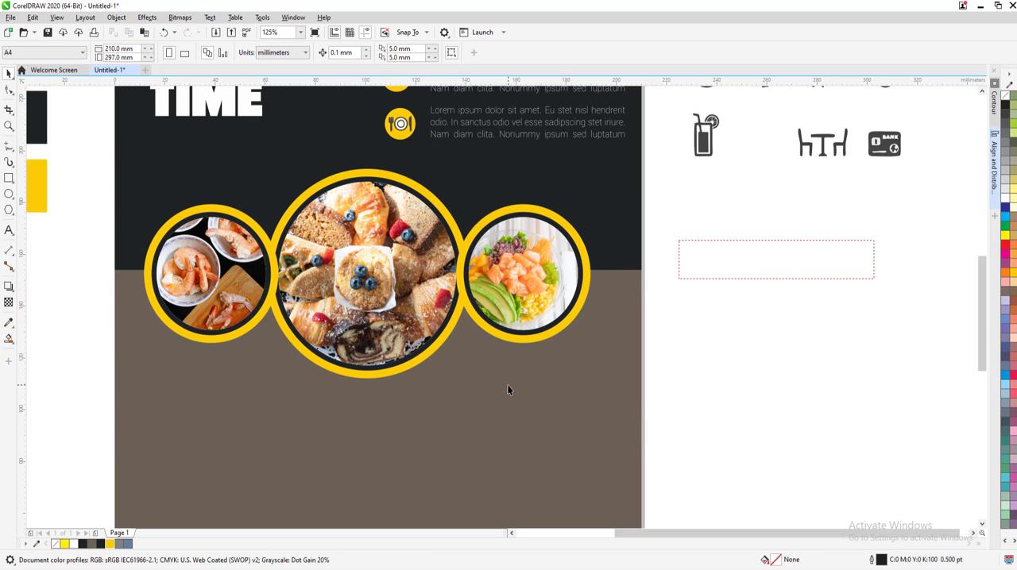
Fill the dark inner ring circles of all three picture frames with white
scroll(468, 274, up, 2)
click(467, 268)
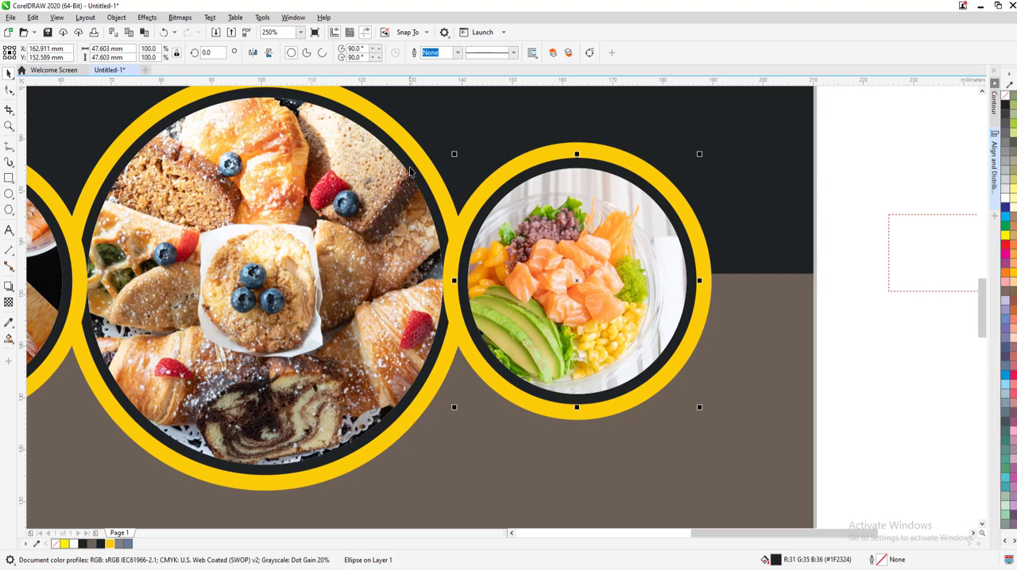
shift+click(71, 248)
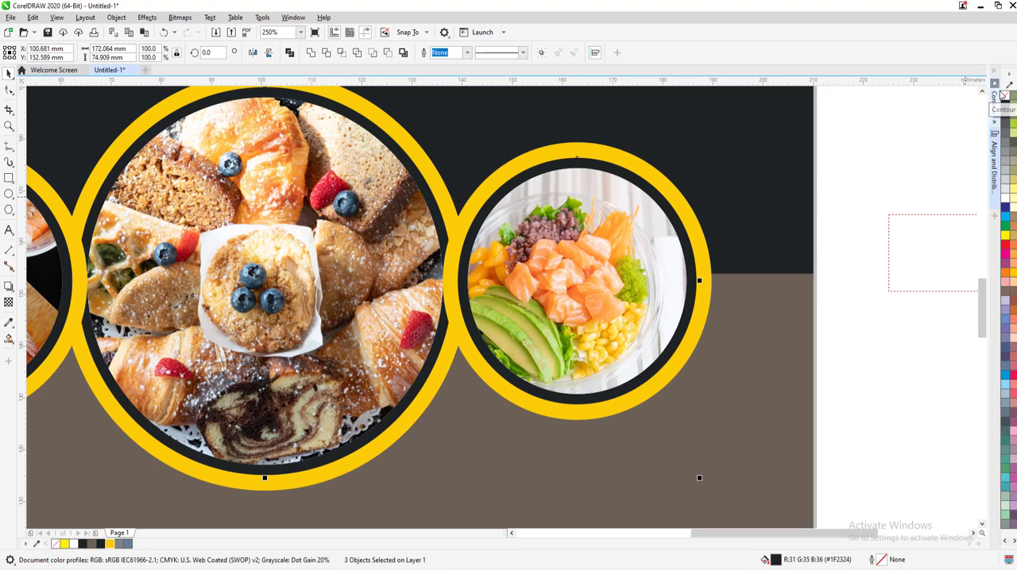
click(1005, 199)
key(Escape)
scroll(689, 322, down, 1)
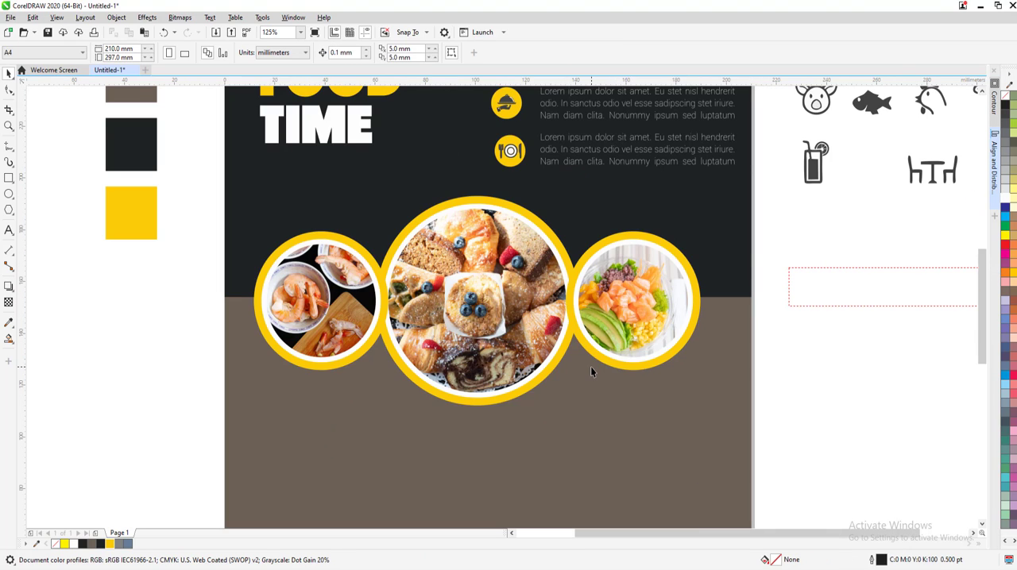
Apply a one-step 3.0 mm outside contour to each of the three yellow ring circles
scroll(436, 451, up, 1)
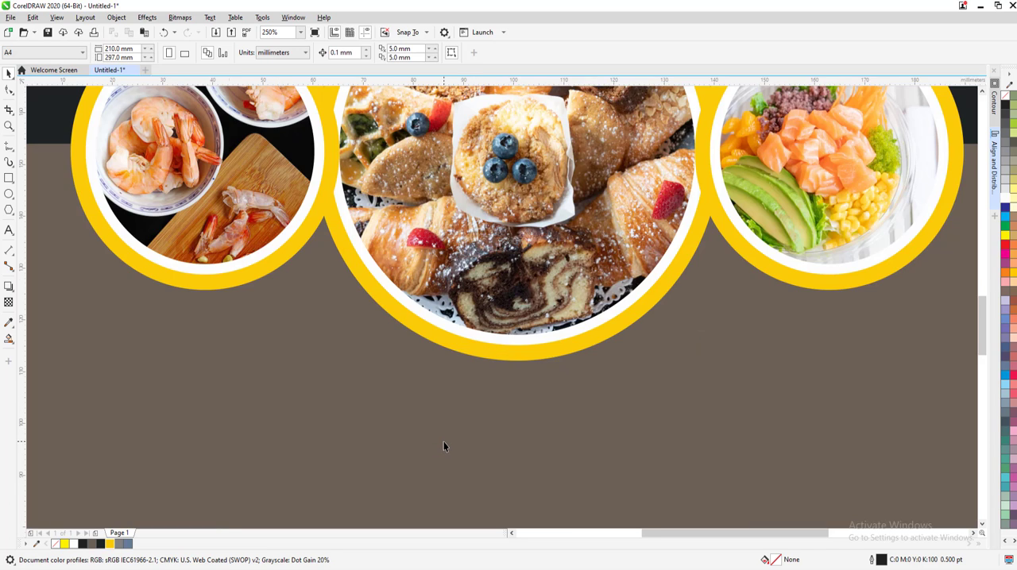
scroll(445, 442, down, 1)
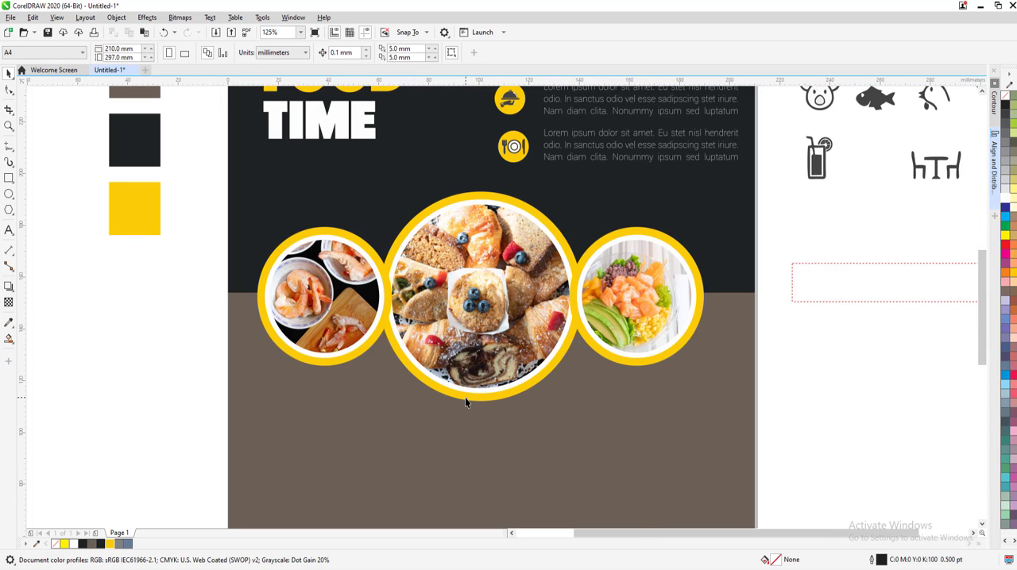
click(465, 397)
shift+click(366, 350)
click(611, 369)
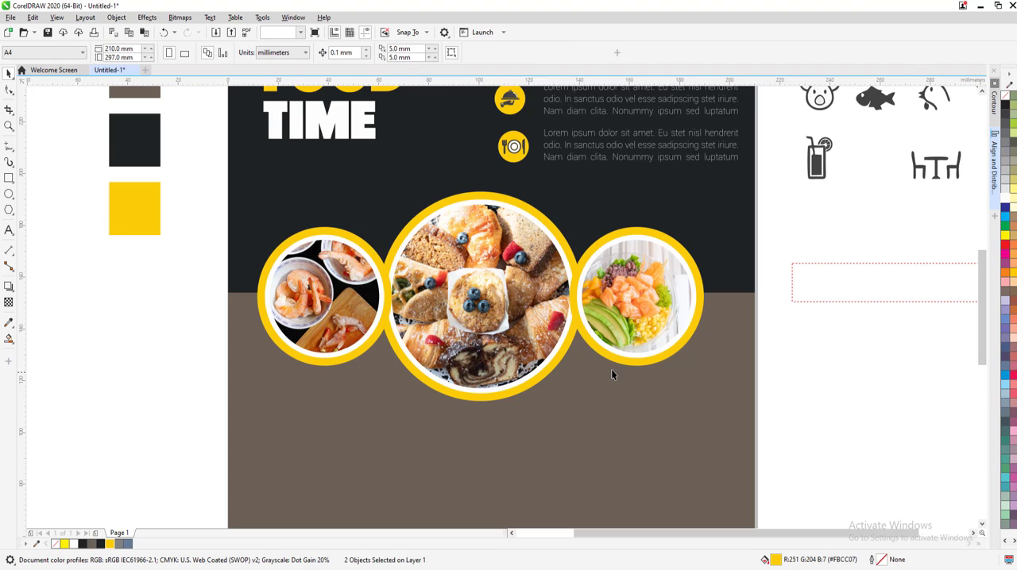
click(617, 361)
key(ctrl+F9)
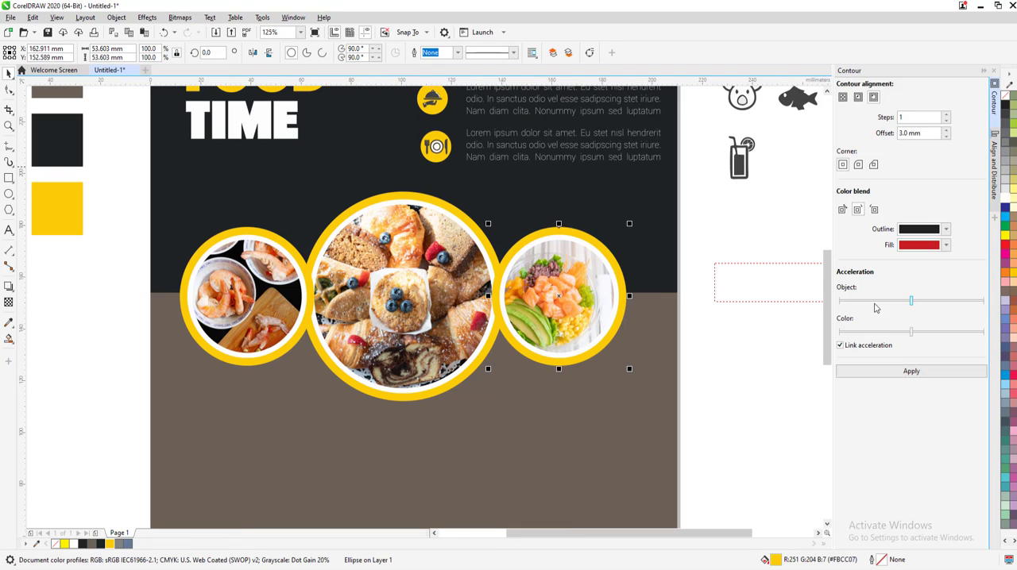
click(869, 371)
click(481, 367)
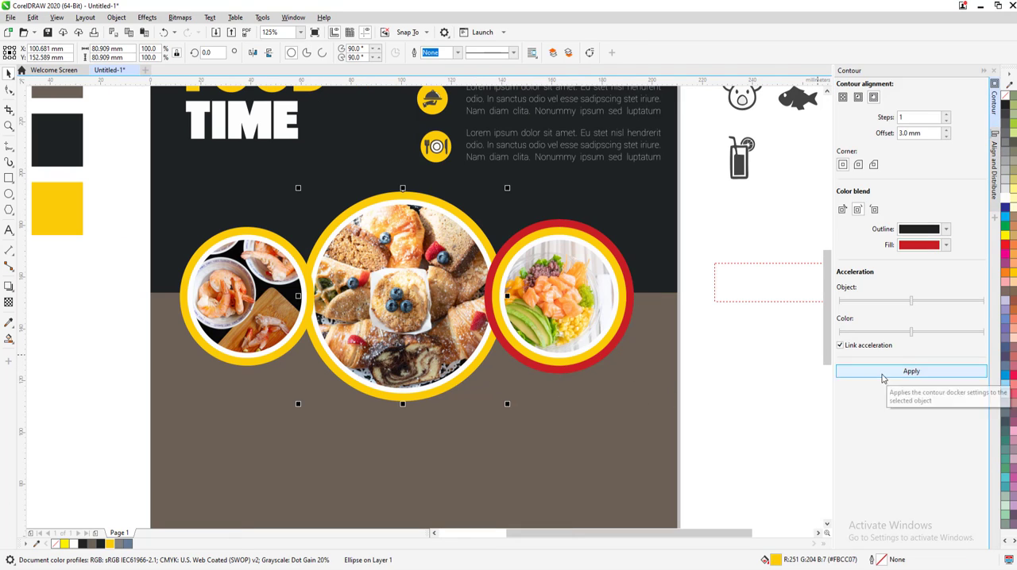
click(911, 371)
click(287, 354)
click(858, 371)
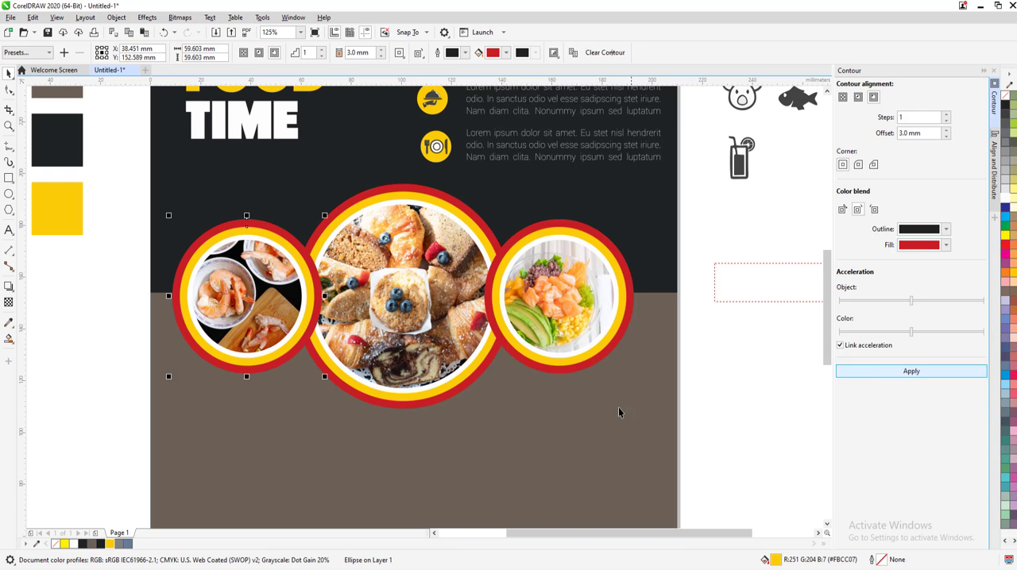
Select the contours of all three frames and break them apart into separate objects
click(617, 409)
scroll(509, 371, up, 1)
click(531, 359)
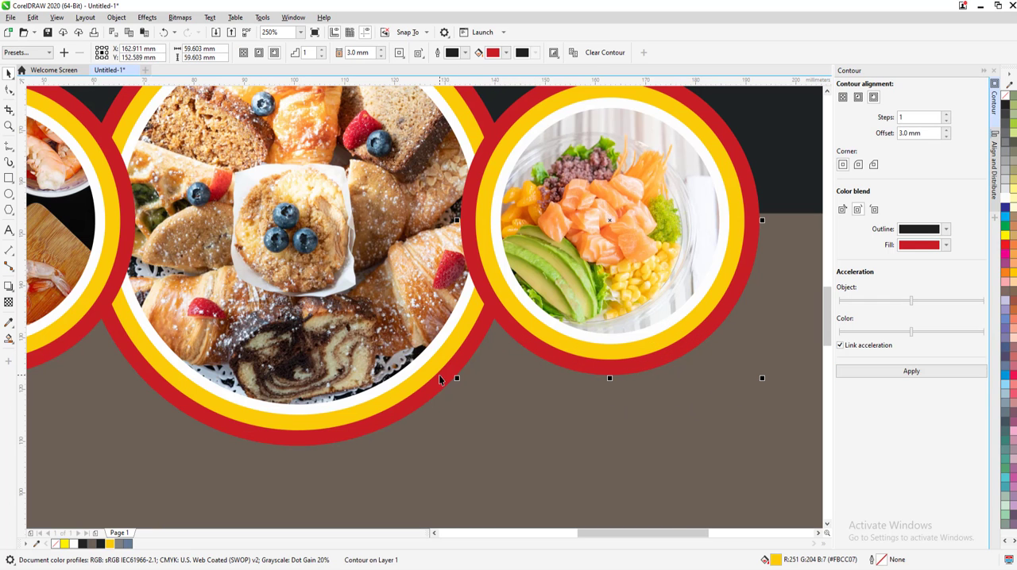
shift+click(116, 337)
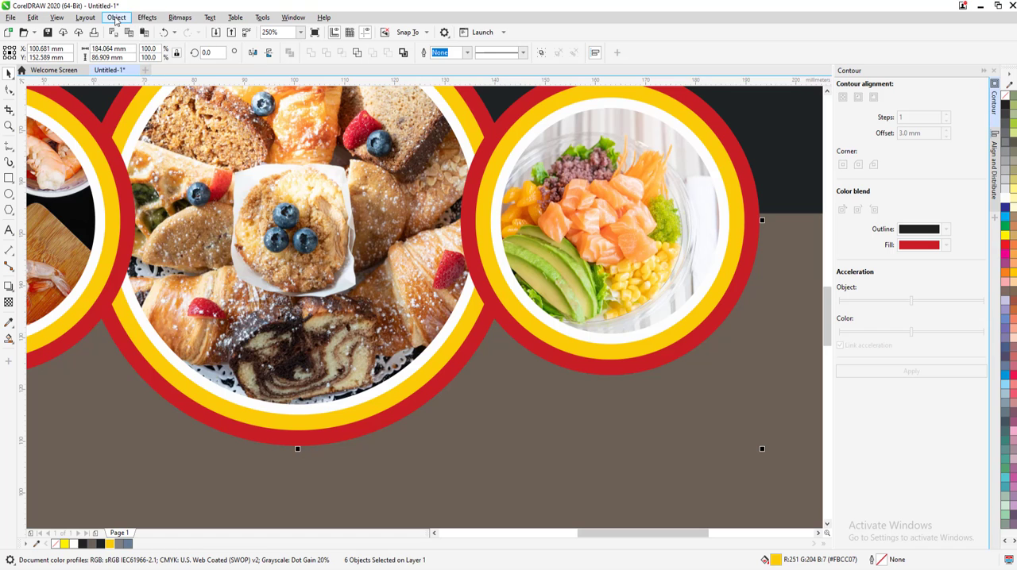
click(116, 18)
click(113, 273)
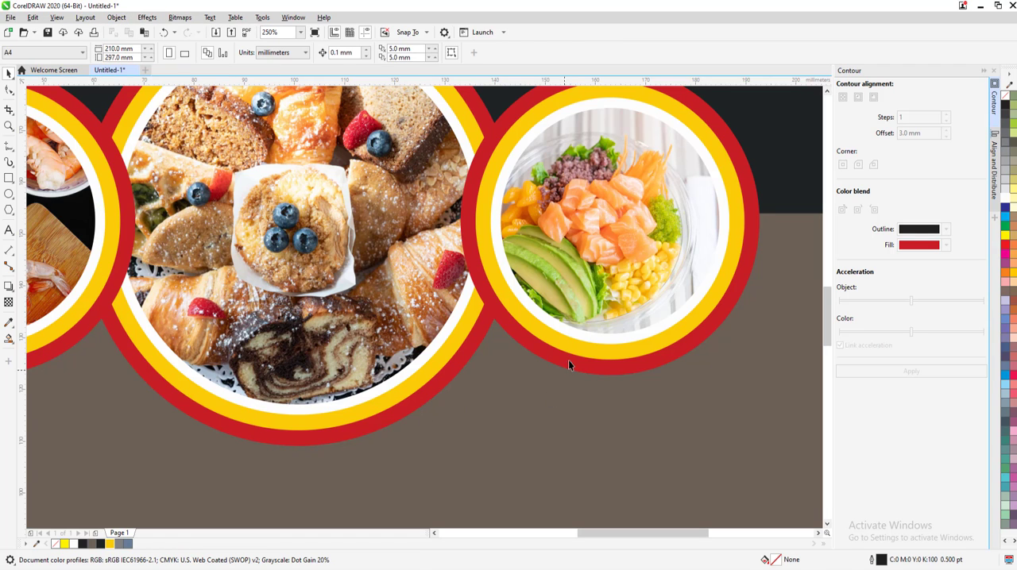
Recolor the three yellow ring circles with the dark background color
click(533, 352)
shift+click(102, 305)
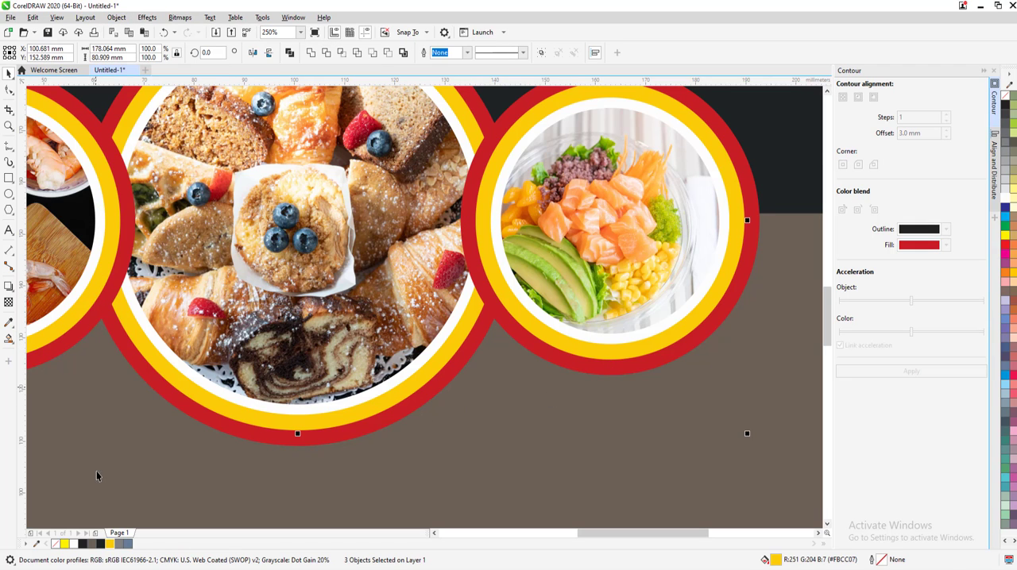
click(101, 545)
key(Escape)
scroll(248, 416, down, 1)
scroll(265, 423, down, 1)
scroll(249, 430, up, 1)
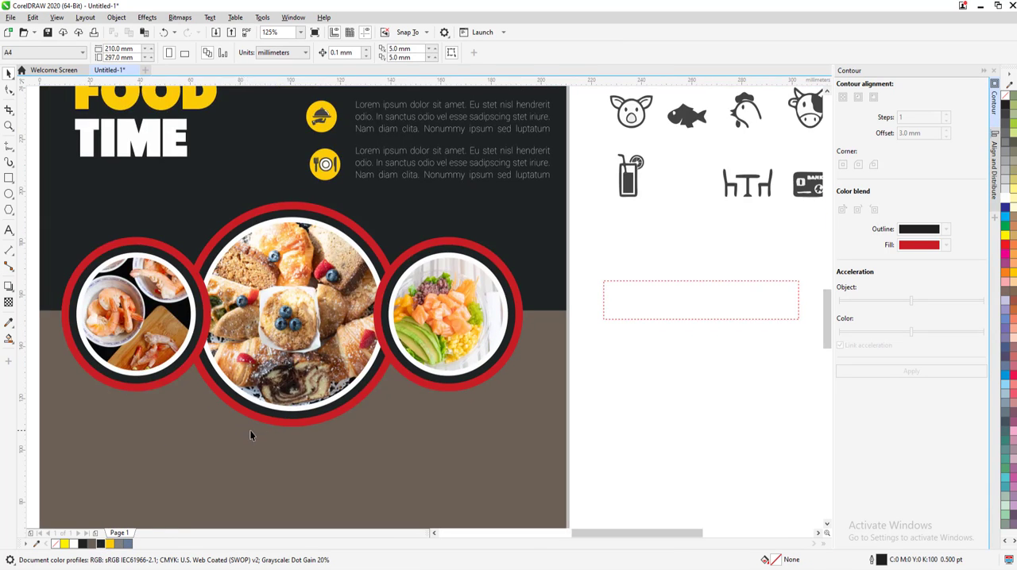
Fill the red outer circles of all three picture frames with the flyer's yellow
scroll(249, 435, up, 1)
click(288, 413)
shift+click(116, 329)
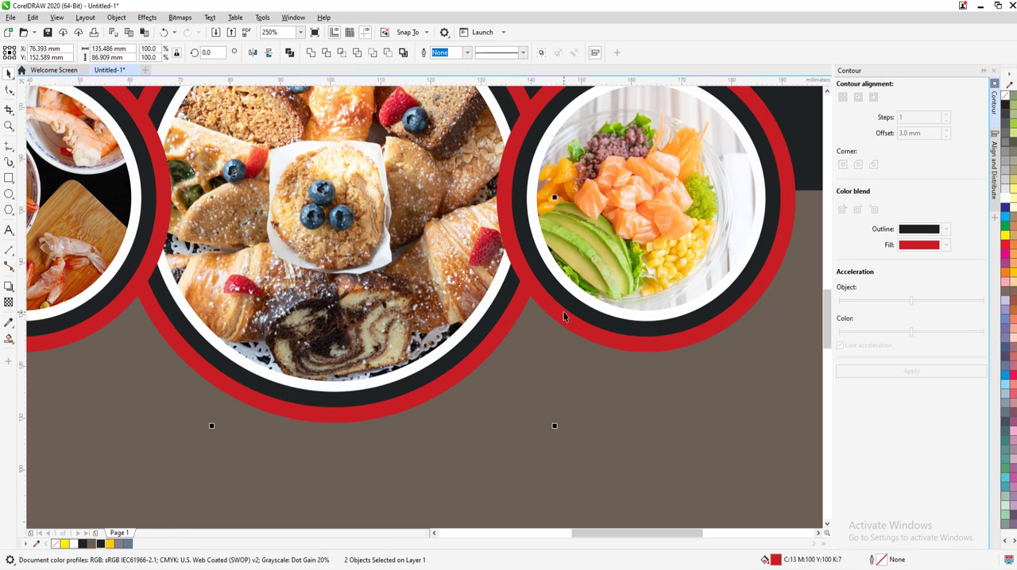
click(110, 544)
key(Escape)
scroll(294, 483, down, 2)
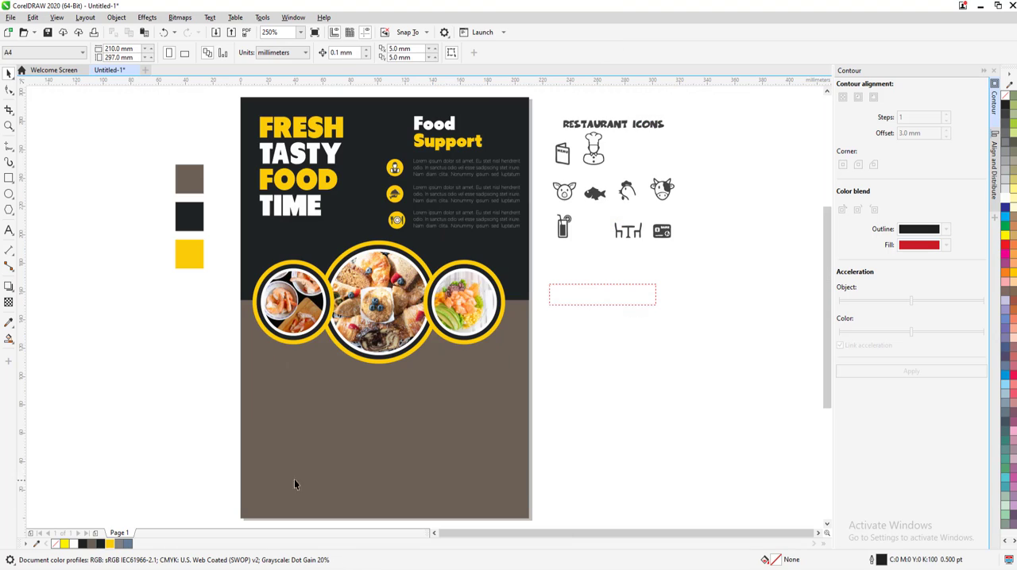
Nudge the complete poke bowl frame horizontally away from the large circle to an X position of about 167.7 mm
scroll(416, 406, up, 1)
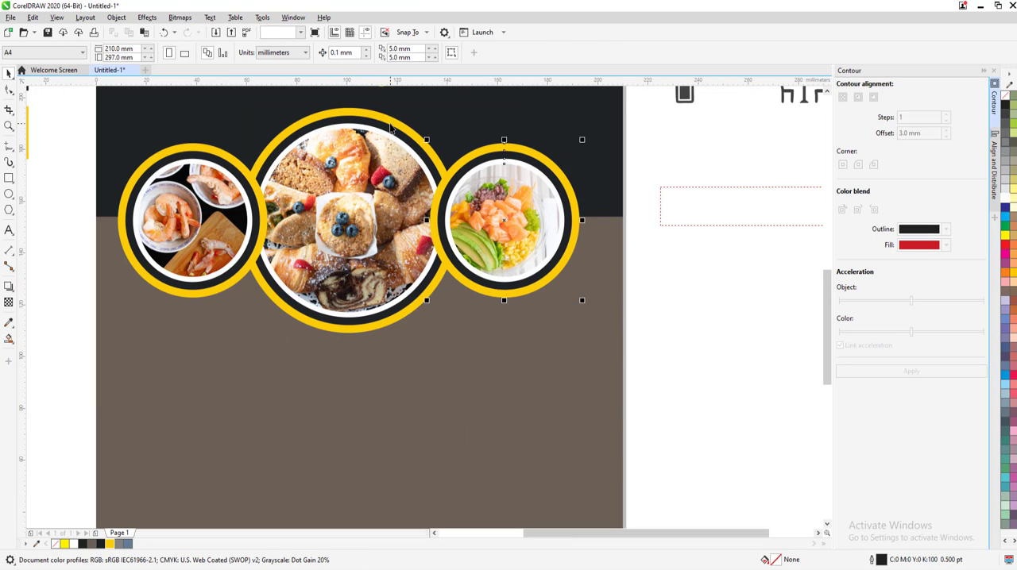
key(Right)
key(Right)
key(Right)
key(Right)
key(Right)
key(Right)
key(Right)
key(Right)
key(Right)
key(Right)
key(Right)
key(Right)
key(Right)
key(Right)
key(Right)
key(Right)
key(Right)
key(Right)
key(Right)
key(Right)
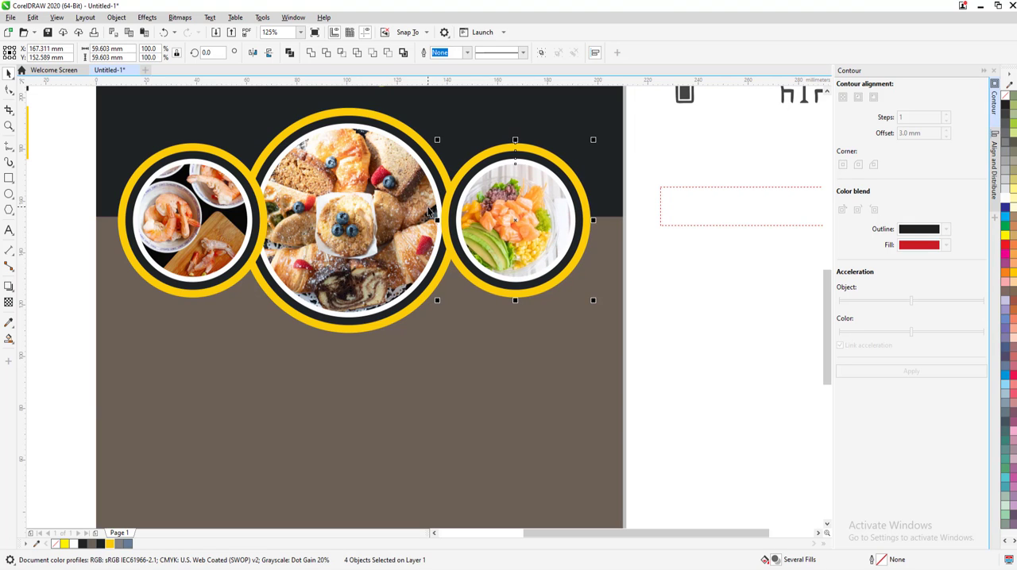
key(Right)
key(Right)
key(Right)
key(Right)
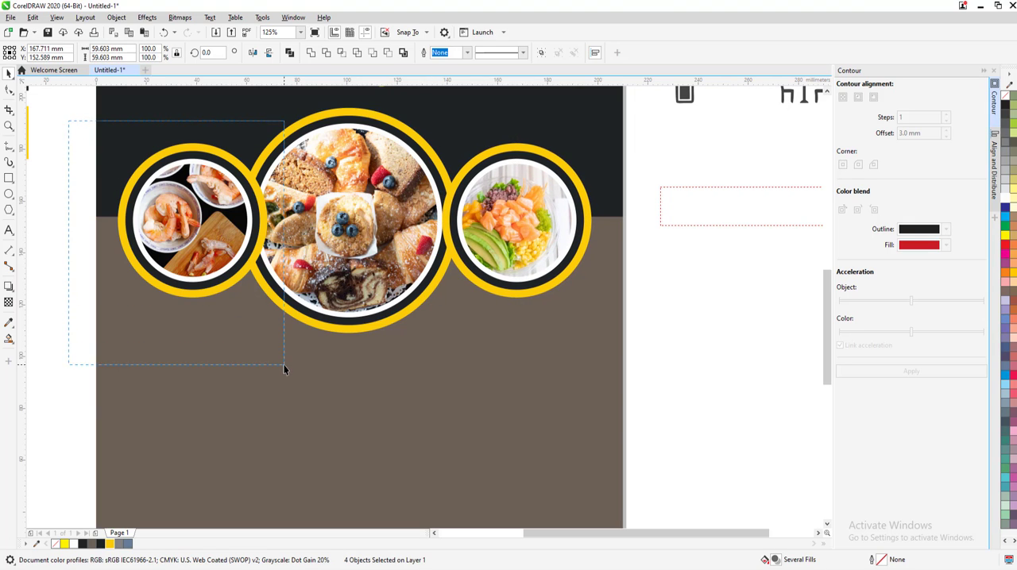
Nudge the complete shrimp frame horizontally away from the large circle, toward the page edge
key(Left)
key(Left)
key(Left)
key(Left)
key(Left)
key(Left)
key(Left)
key(Left)
key(Left)
key(Left)
key(Left)
key(Left)
key(Left)
key(Left)
key(Left)
key(Left)
key(Left)
key(Left)
key(Left)
key(Left)
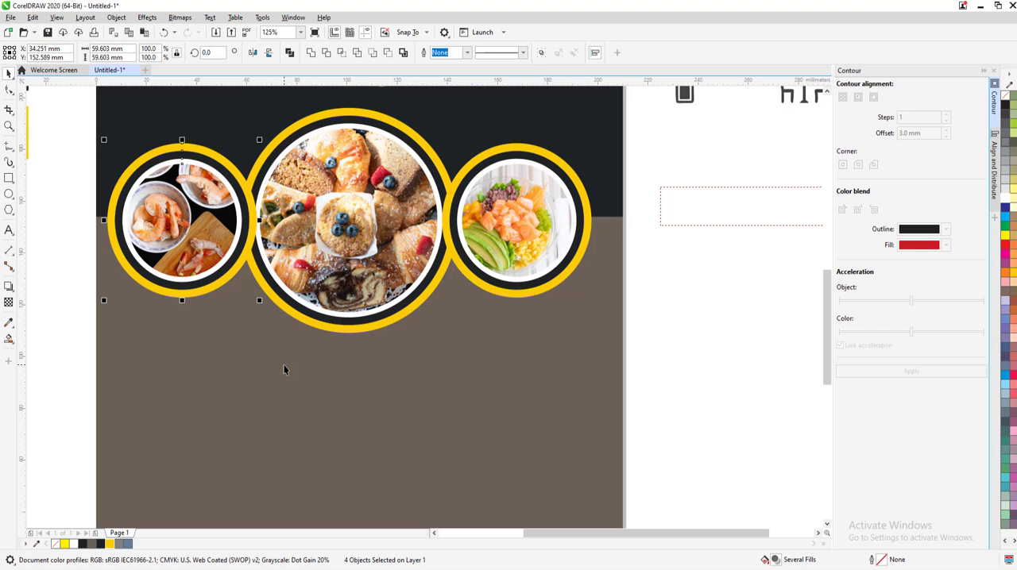
Group the three picture frames and center the group on the page at X 105.0 mm, Y 148.5 mm
drag(602, 396, 96, 116)
click(540, 53)
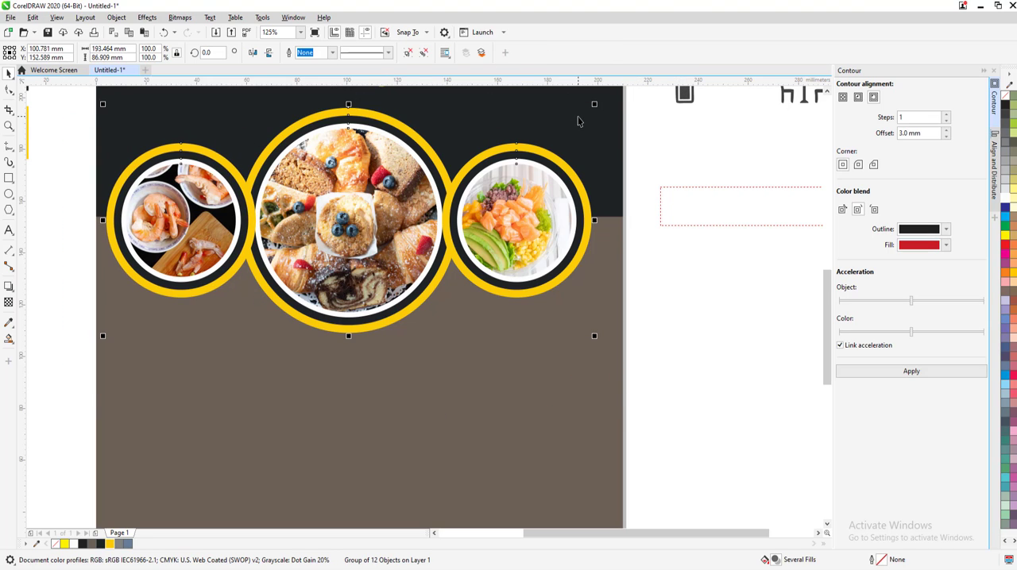
drag(534, 156, 538, 162)
scroll(522, 356, down, 3)
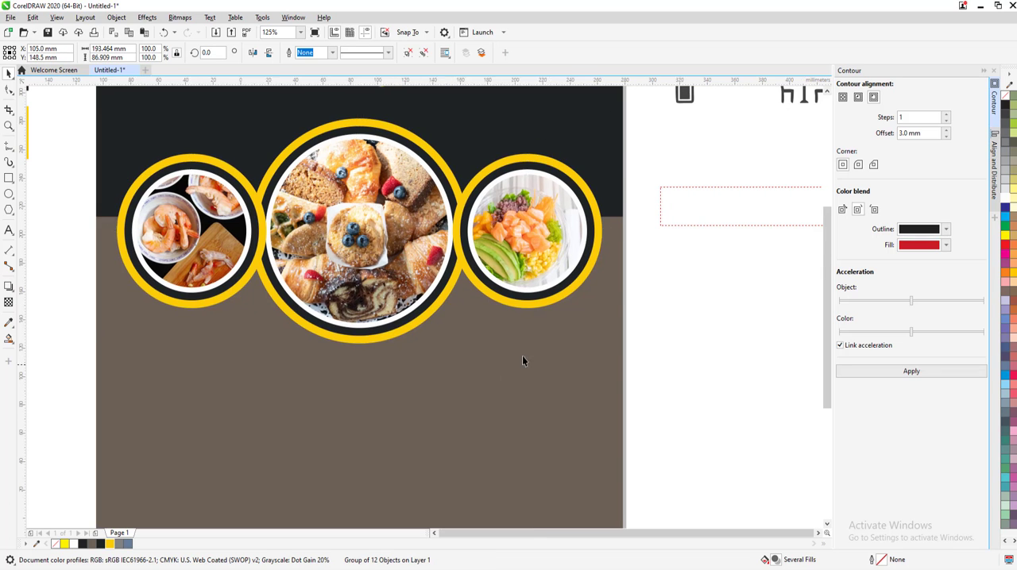
Ungroup the centered picture frames into separate objects
click(423, 52)
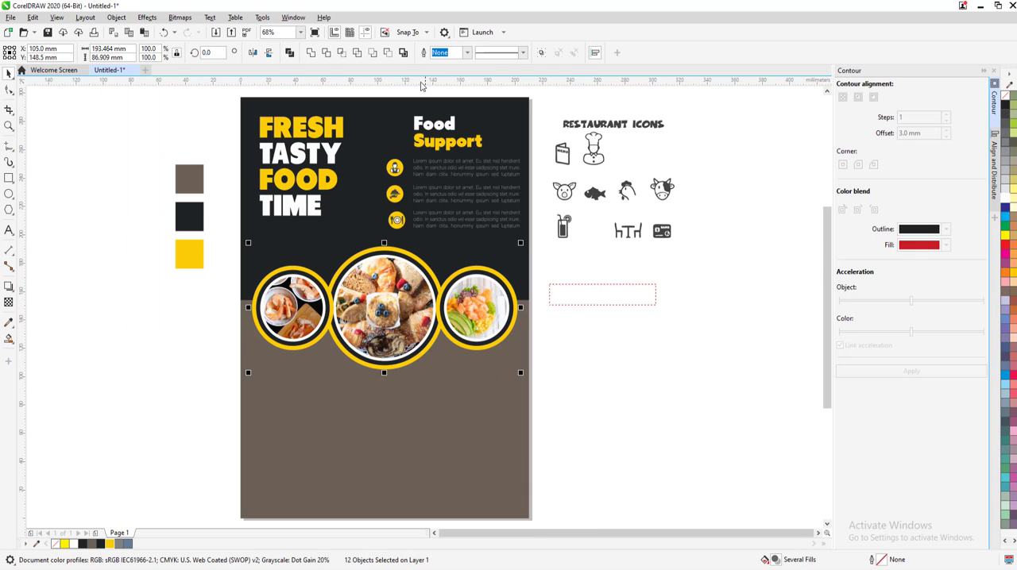
key(ctrl+z)
click(409, 52)
key(Escape)
Make a concentric copy of the large outer yellow circle about 125.4 mm wide, with no fill and a 0.5 pt black outline
scroll(358, 379, up, 2)
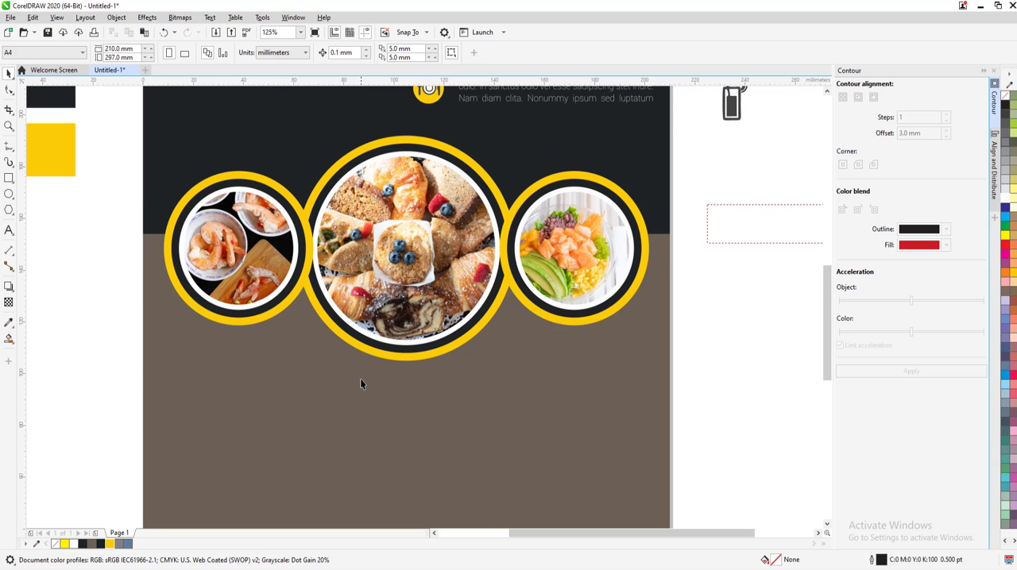
scroll(360, 378, up, 3)
scroll(360, 378, down, 3)
click(411, 363)
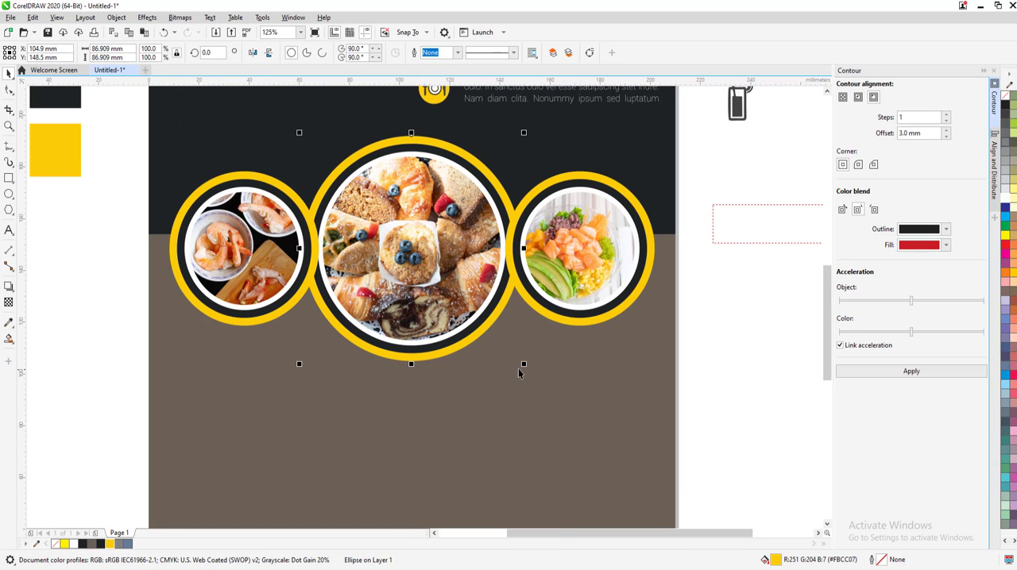
drag(524, 367, 571, 413)
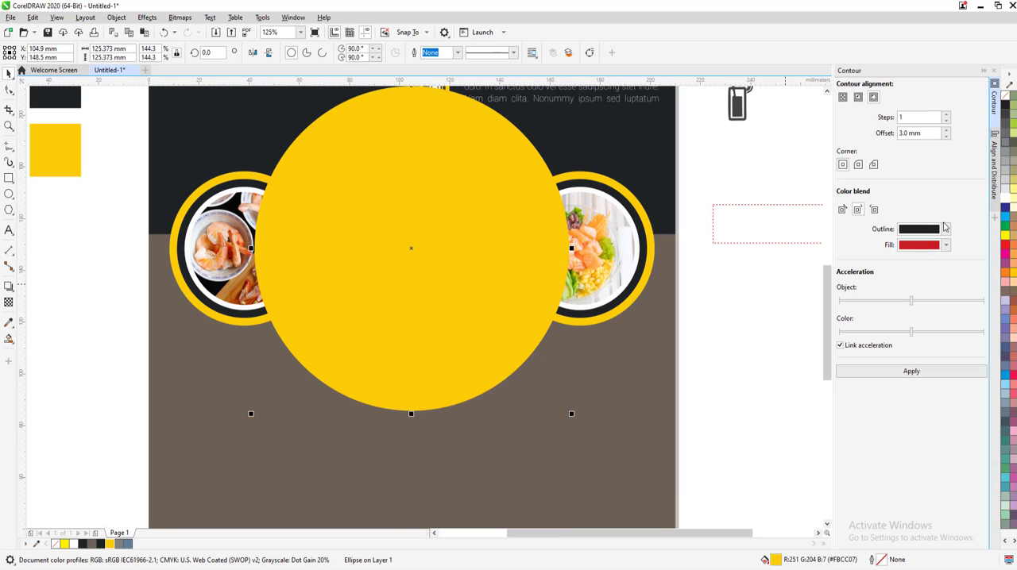
click(1004, 95)
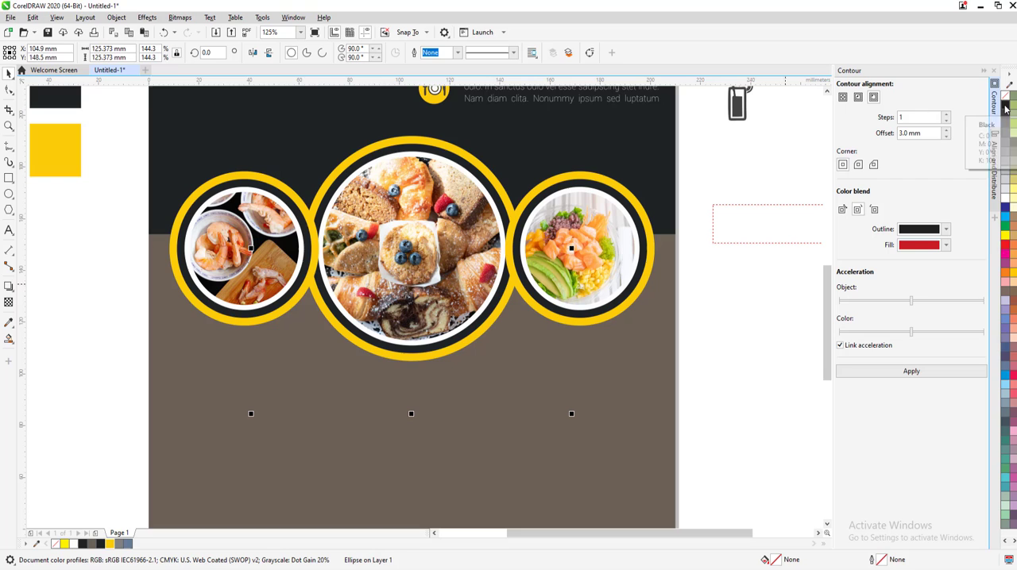
Add the tagline "Great Food with Cheap Price" along the bottom of the thin outlined circle in Tondu Beta, 24 pt
click(9, 230)
click(367, 53)
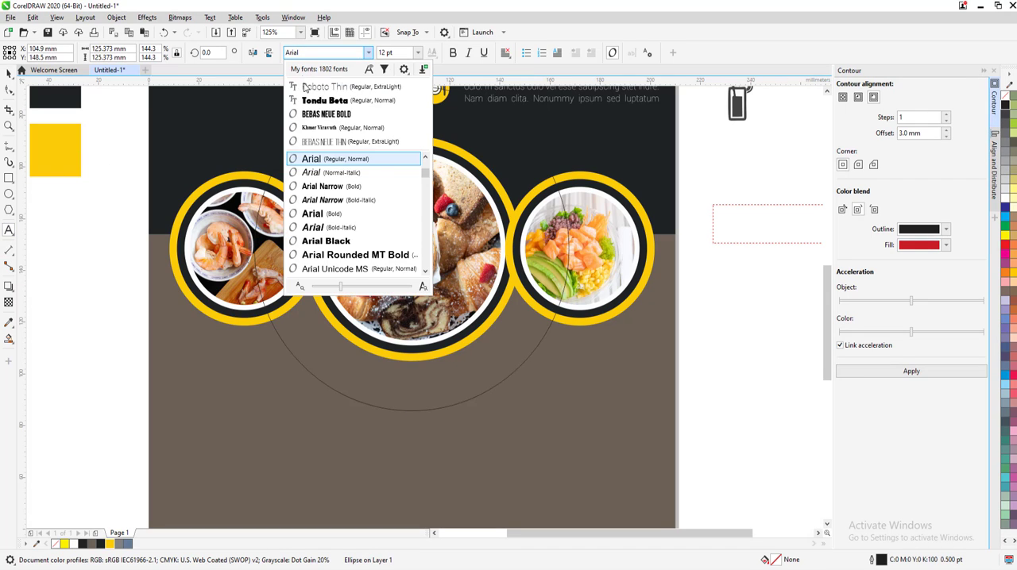
click(318, 159)
click(522, 344)
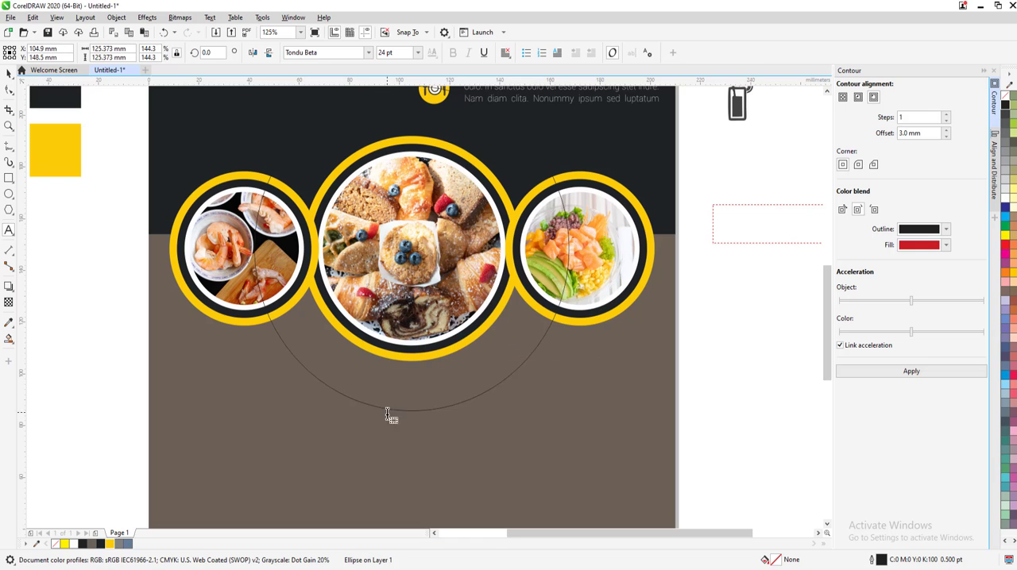
click(388, 409)
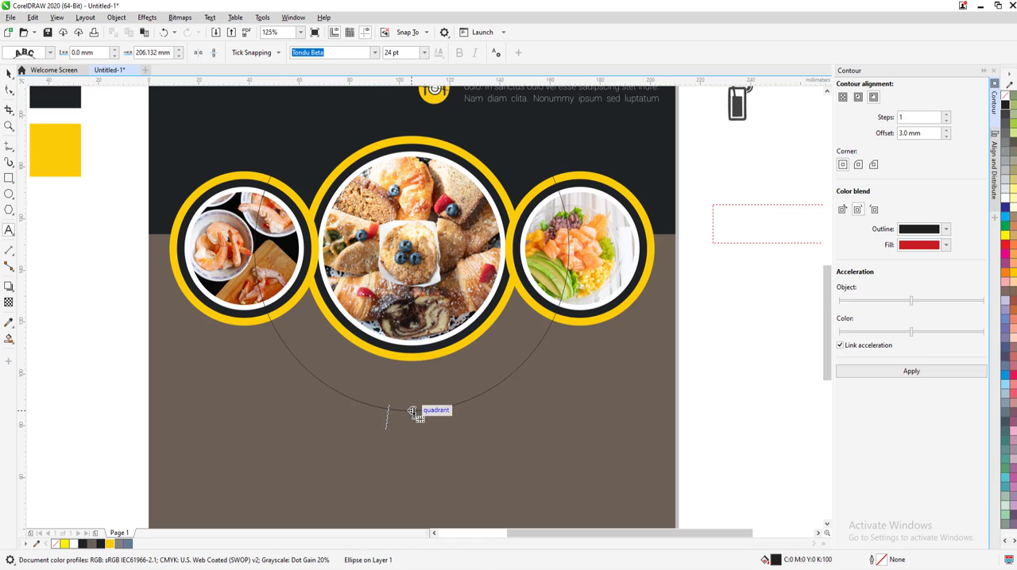
text(Oreat Food with)
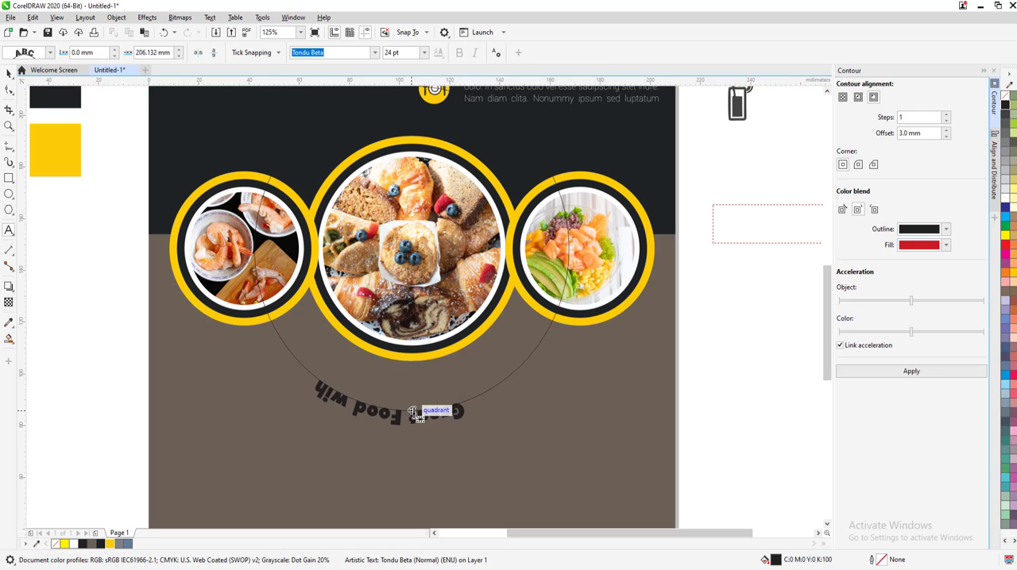
key(BackSpace)
text(th)
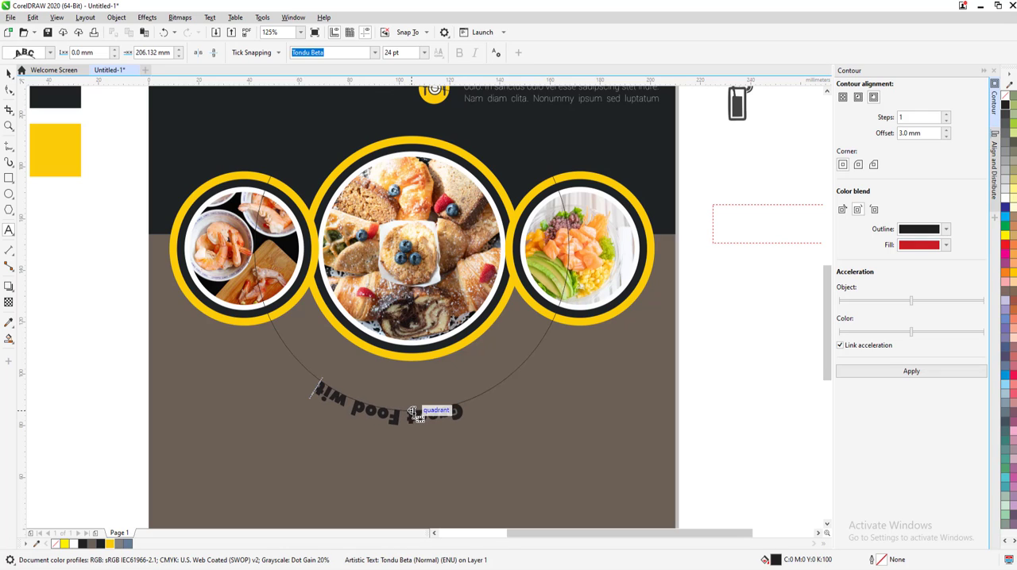
text( C hea)
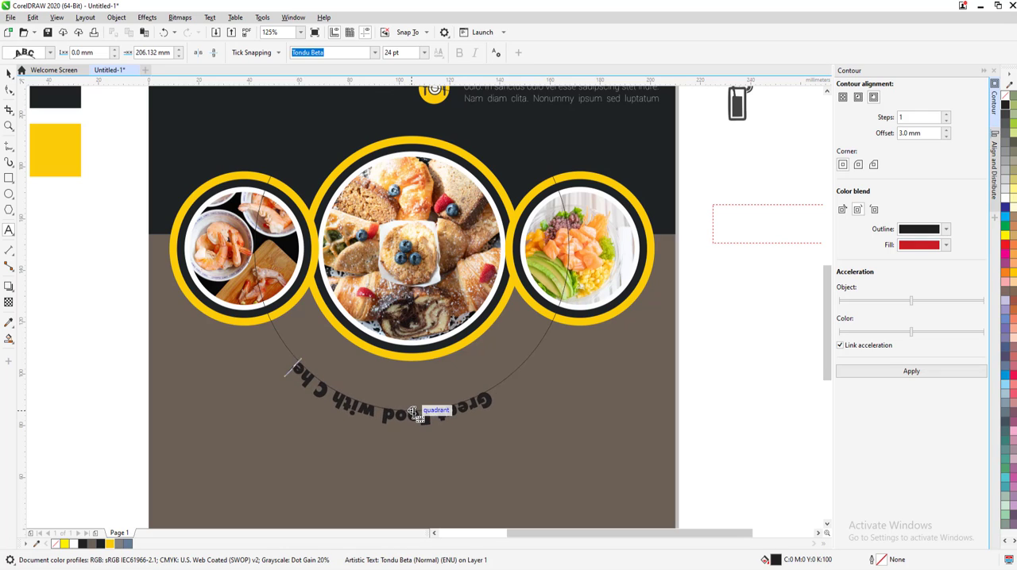
key(BackSpace)
key(BackSpace)
key(BackSpace)
key(BackSpace)
text(od with Cheap)
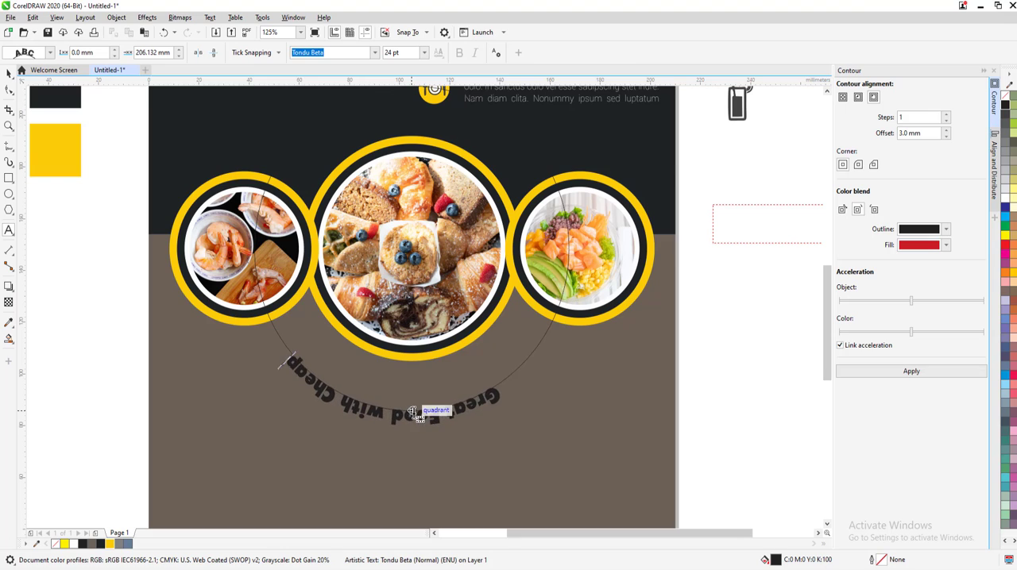
text( Price)
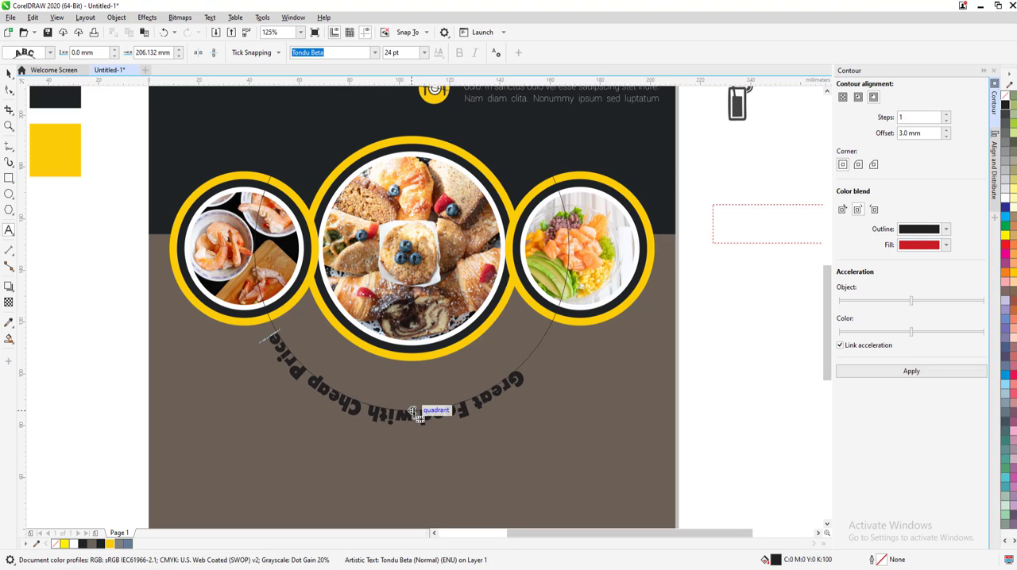
key(ctrl+space)
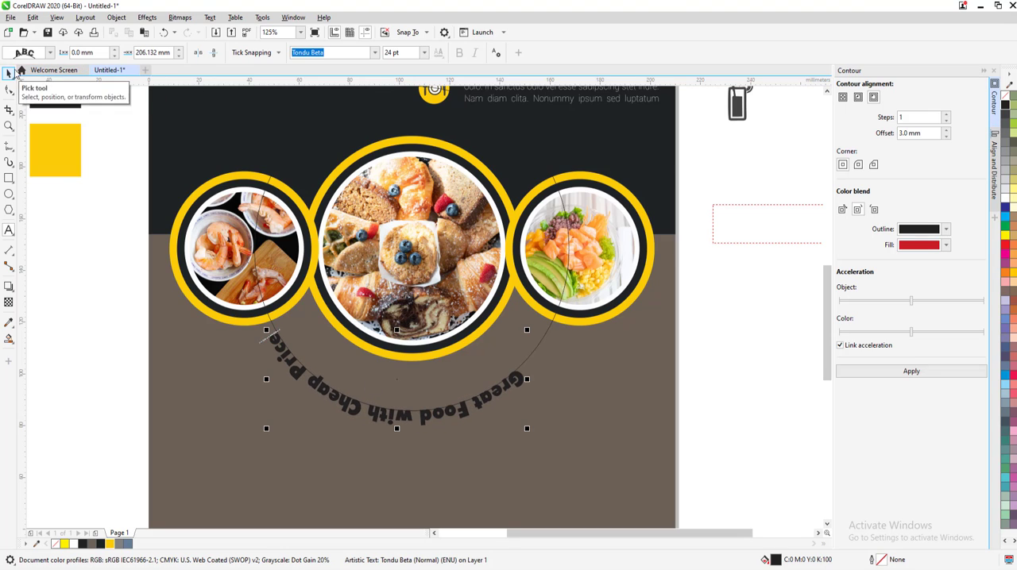
Mirror the curved tagline horizontally and vertically so it reads upright inside the circle, and set its size to 22 pt
click(213, 53)
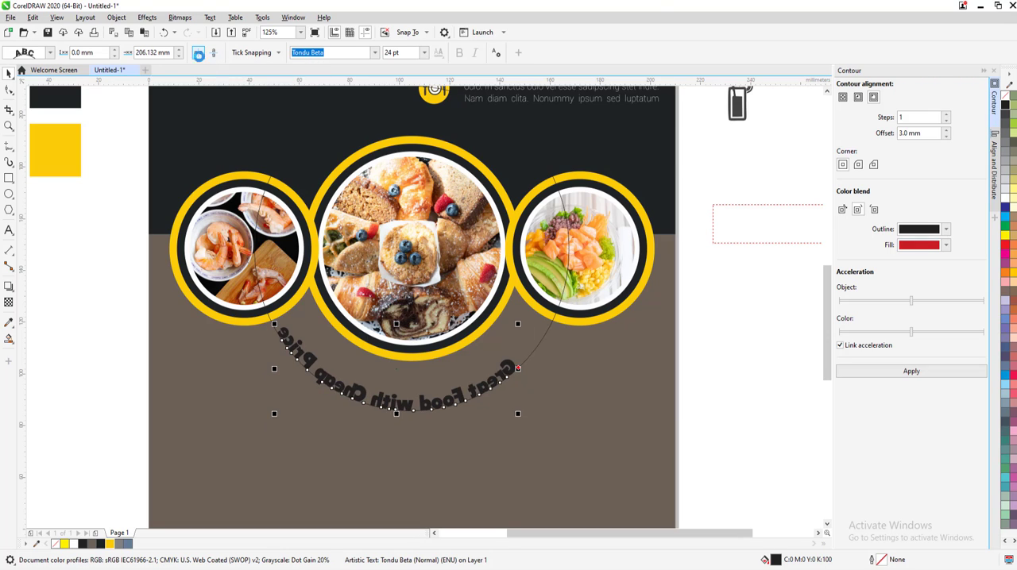
click(198, 52)
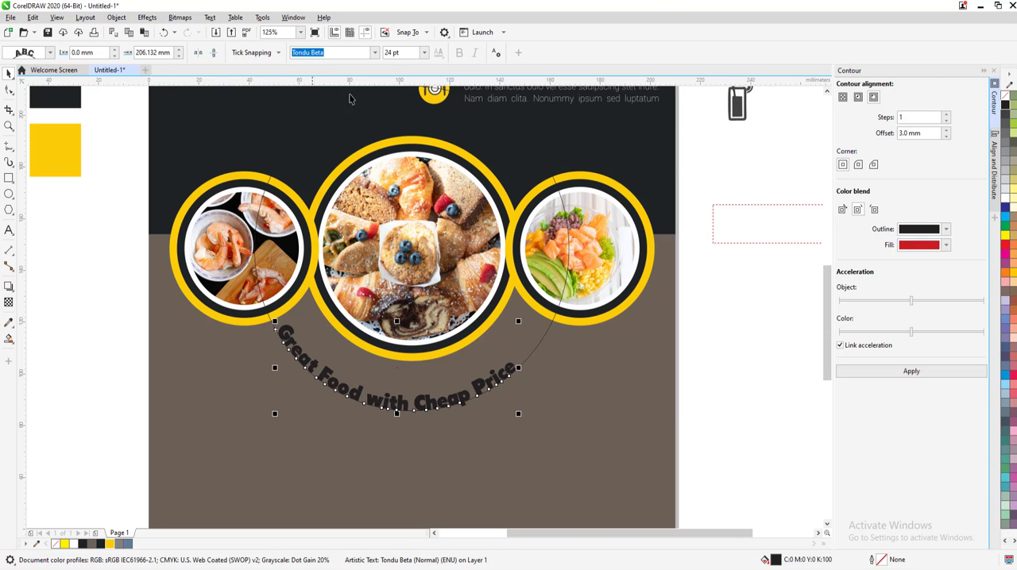
click(424, 52)
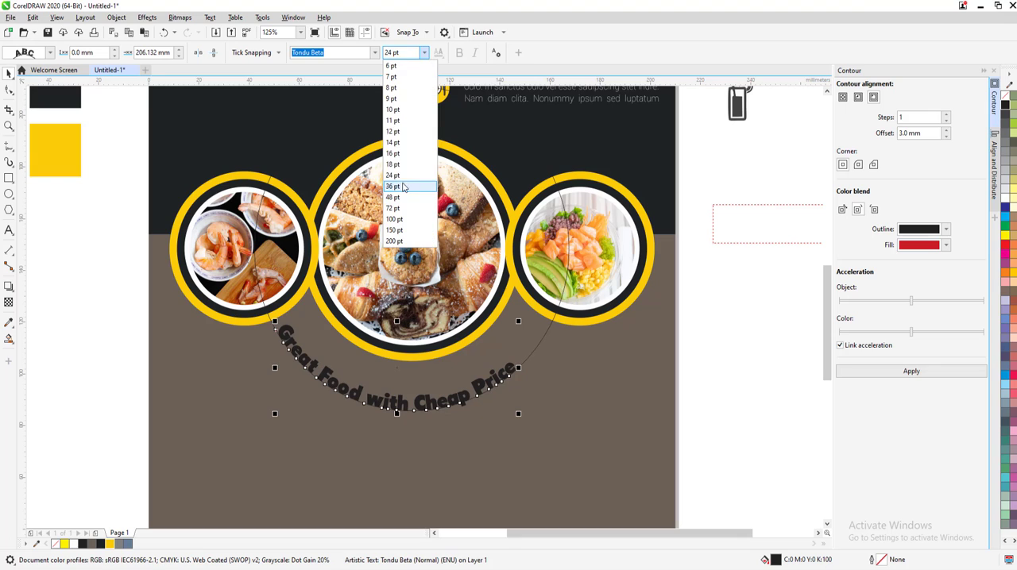
click(394, 165)
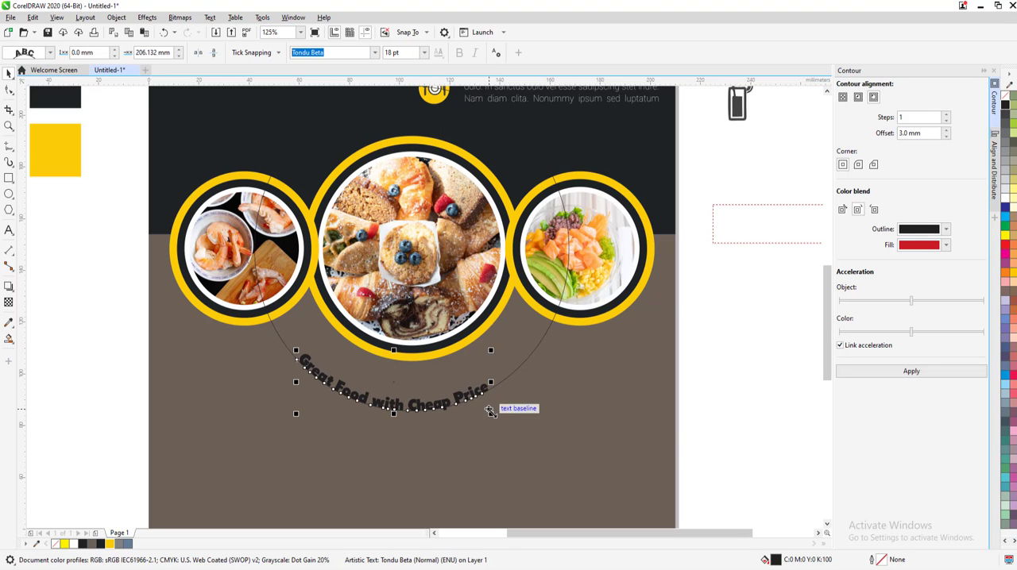
click(389, 52)
text(22)
key(Return)
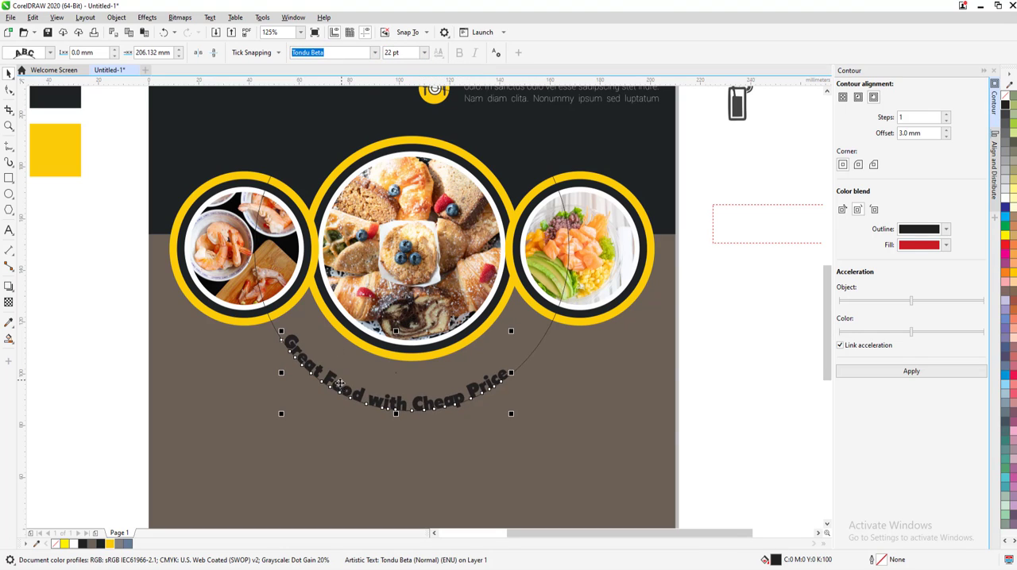
Insert leading space before the tagline to shift it along the path until it is centered beneath the large picture
double_click(340, 385)
click(291, 344)
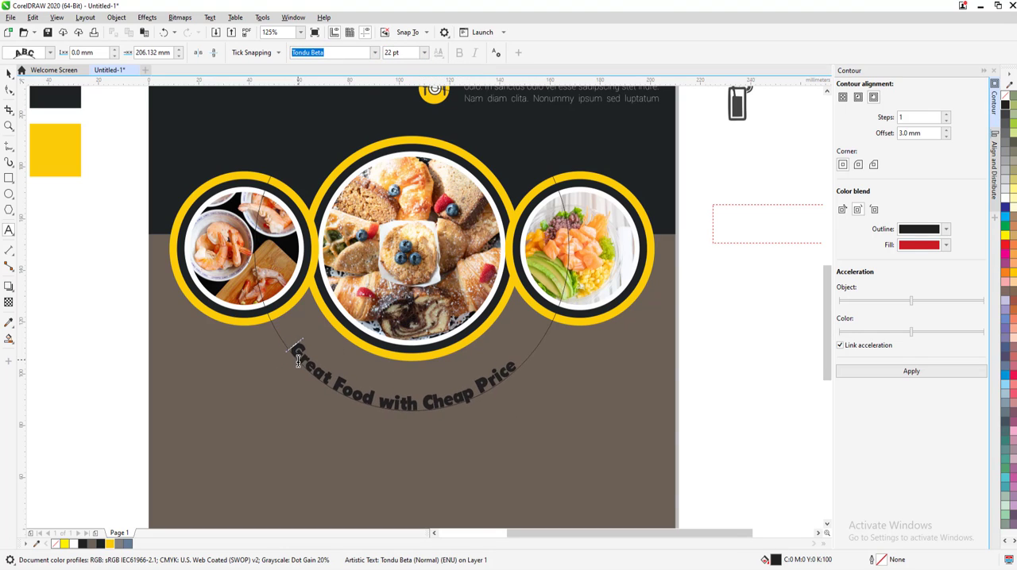
click(8, 74)
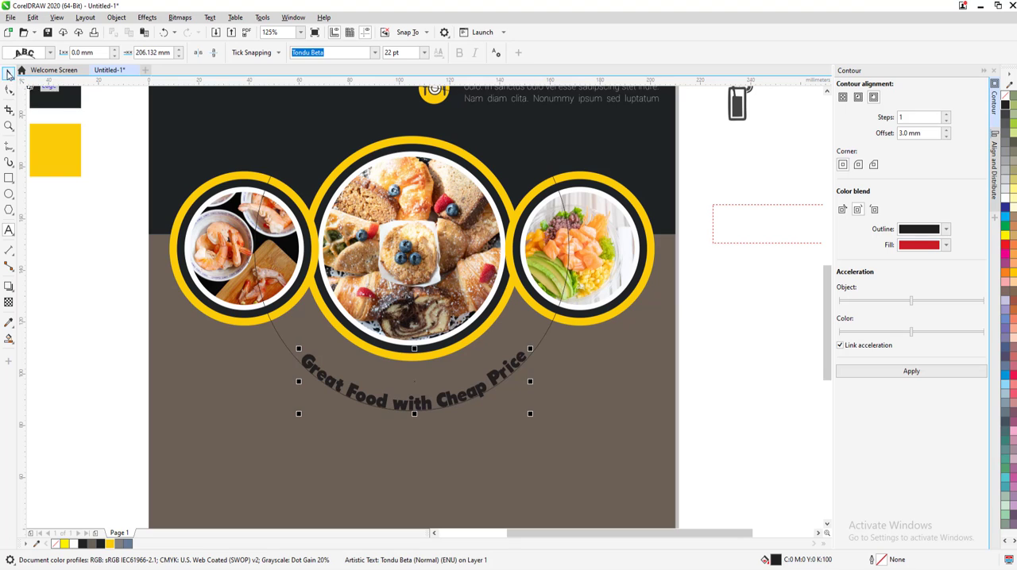
Scale the tagline and its circle down concentrically to about 102.7 mm wide, and set the text size to 22 pt
mouse_move(528, 415)
mouse_down()
mouse_move(511, 407)
mouse_move(543, 415)
mouse_up()
key(ctrl+z)
click(516, 368)
click(395, 52)
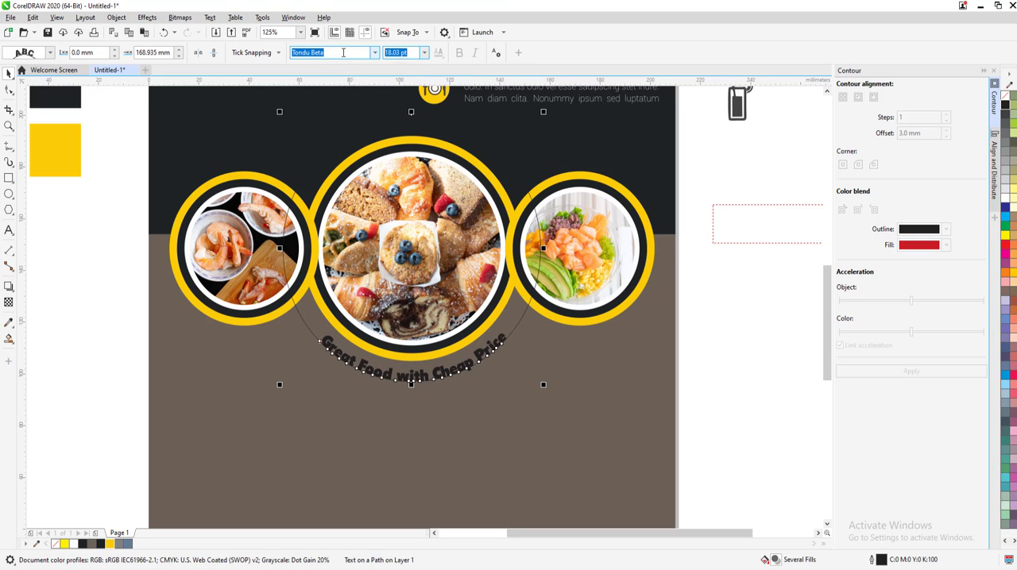
text(22)
key(Return)
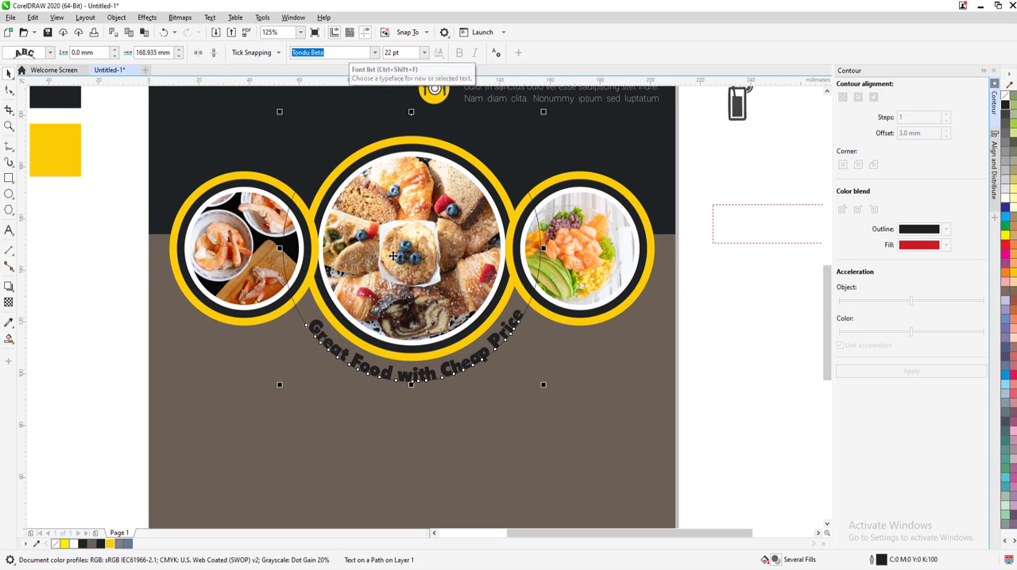
Break the curved tagline apart from its circular path, making the text and the circle separate objects
double_click(475, 360)
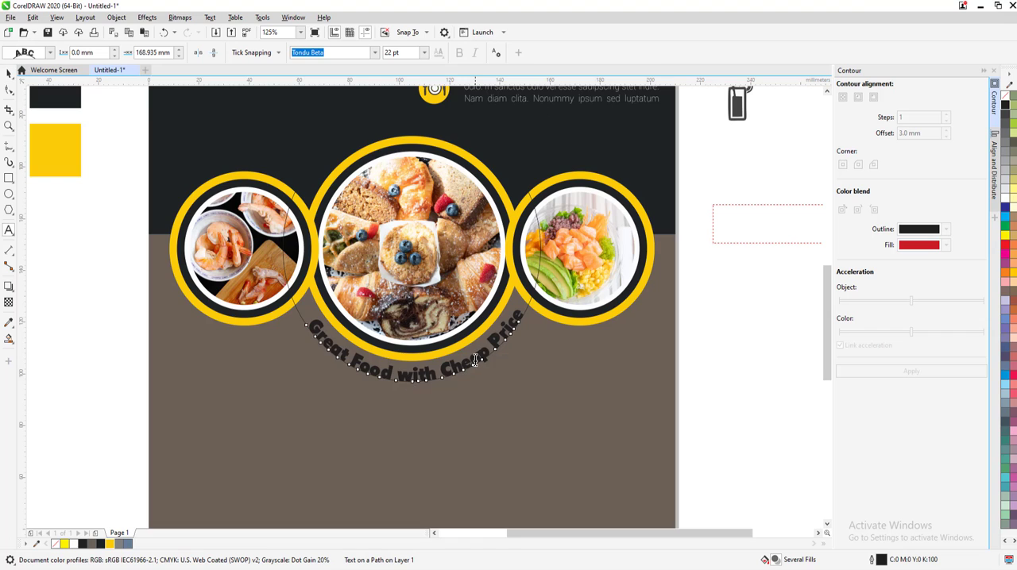
click(475, 360)
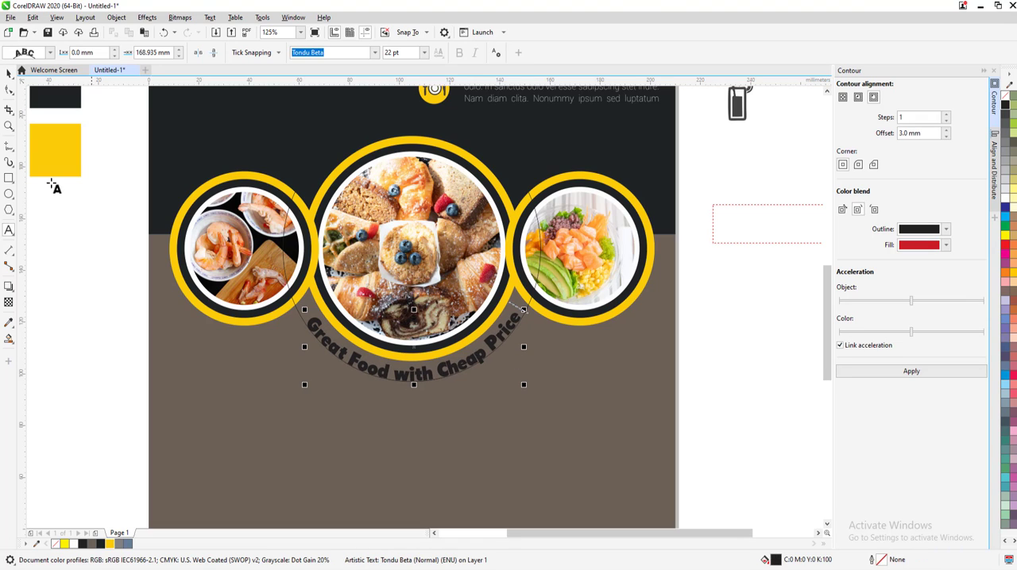
click(9, 73)
click(303, 303)
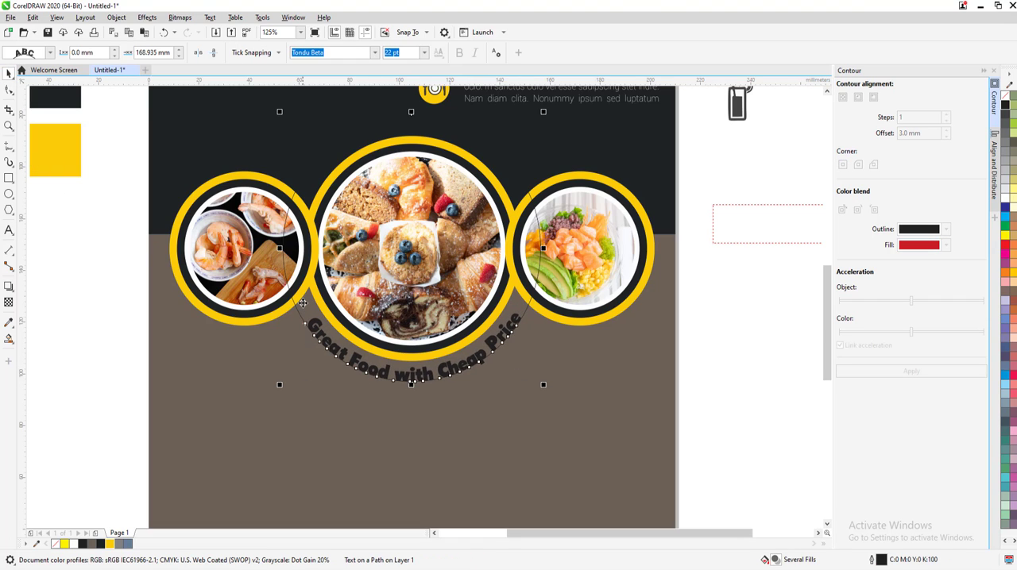
click(116, 17)
click(127, 273)
click(303, 318)
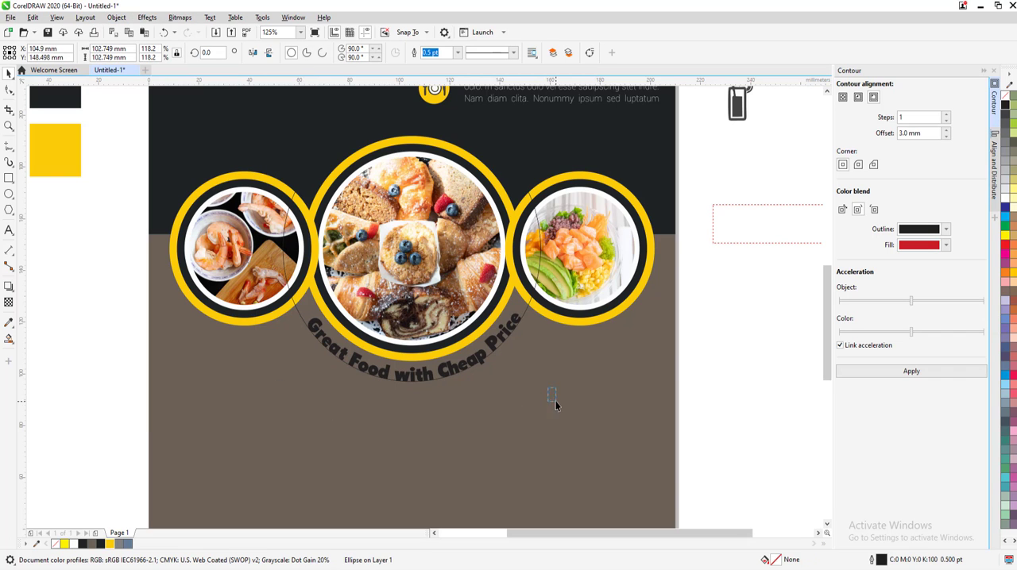
Enlarge the thin circle concentrically beyond the tagline and Smart Fill the crescent beneath the picture frames with blue-gray
drag(545, 382, 556, 404)
click(9, 338)
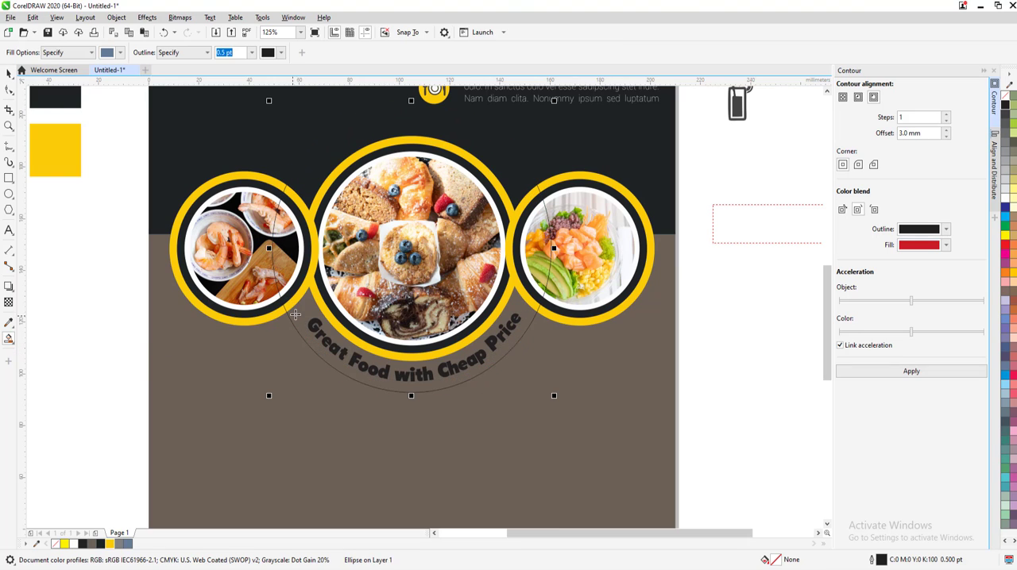
click(294, 315)
click(9, 74)
click(310, 173)
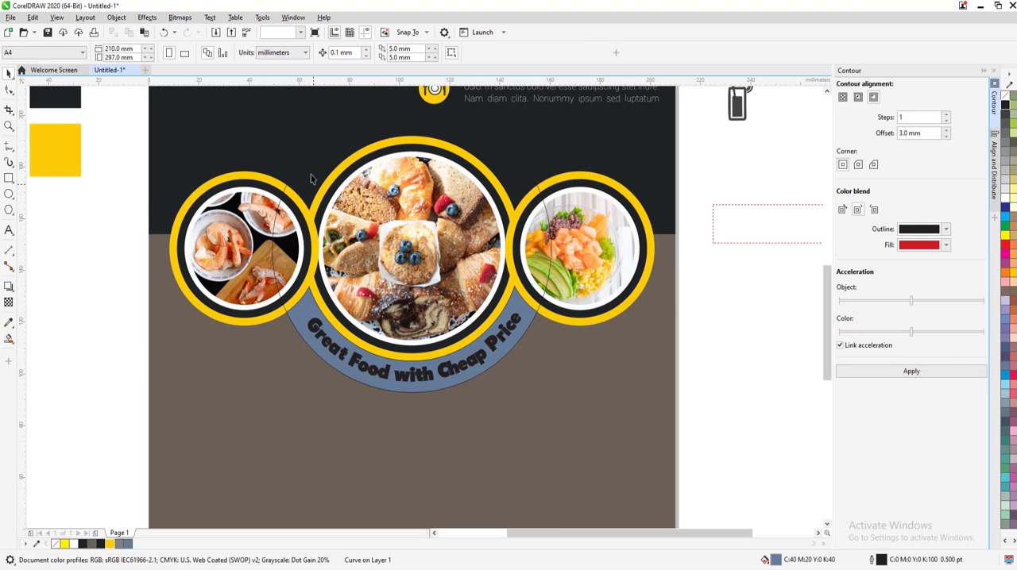
Move the tagline up off the crescent and delete the leftover thin construction circle
click(309, 165)
key(Delete)
click(307, 309)
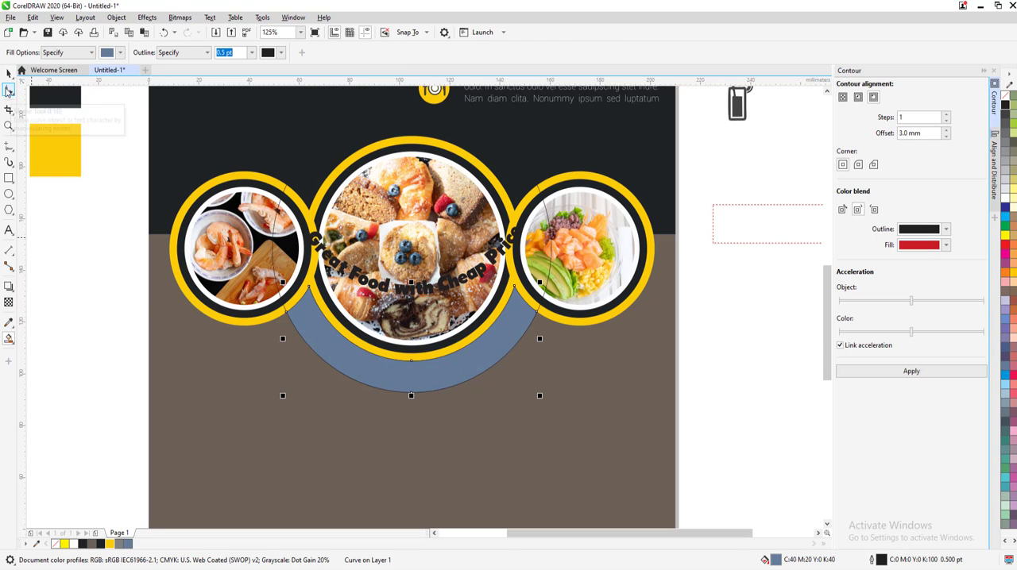
click(8, 74)
click(352, 140)
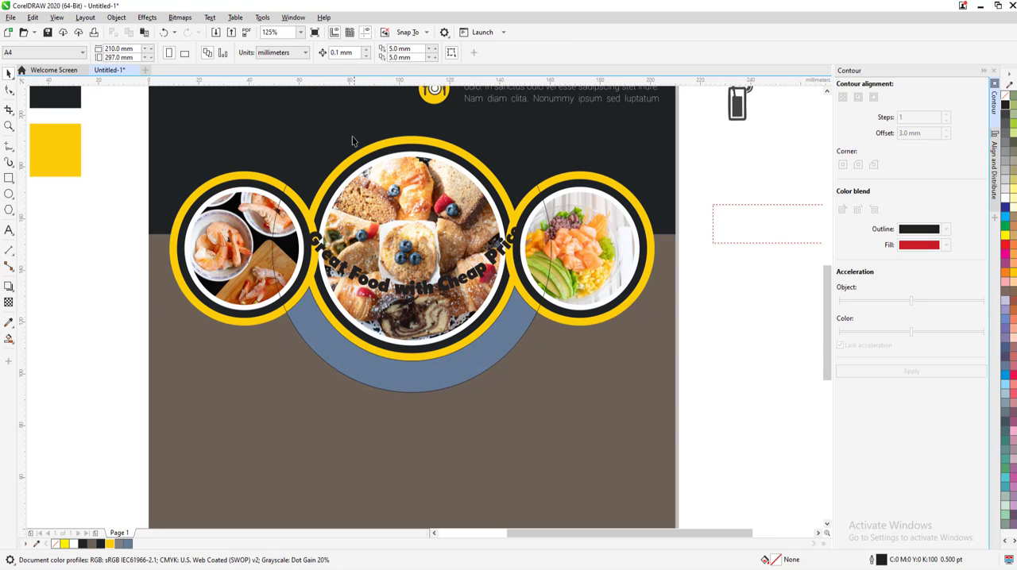
click(341, 138)
key(Delete)
Color both the fill and the outline of the crescent beneath the large circle yellow #FBCC07
click(354, 351)
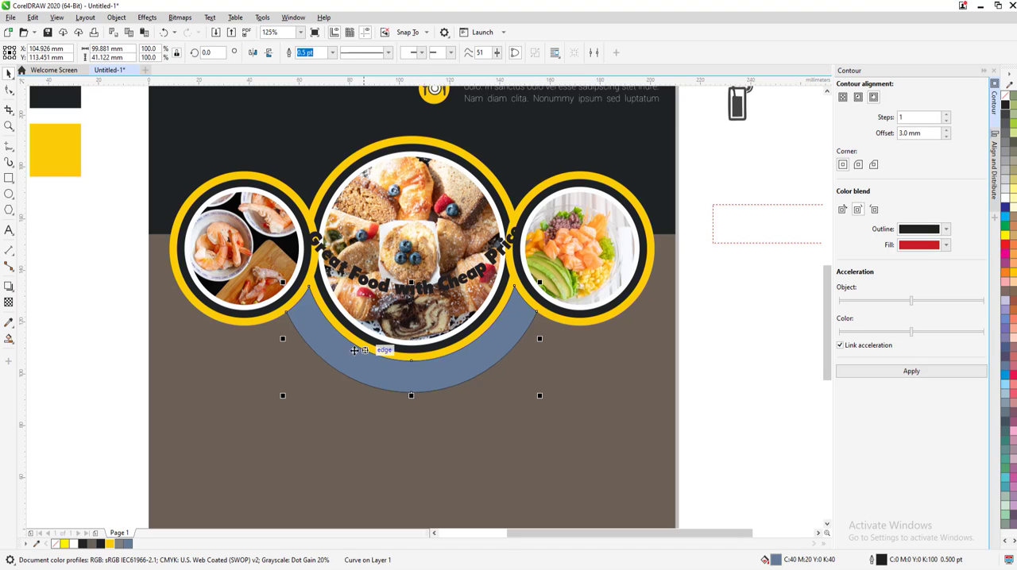
click(109, 544)
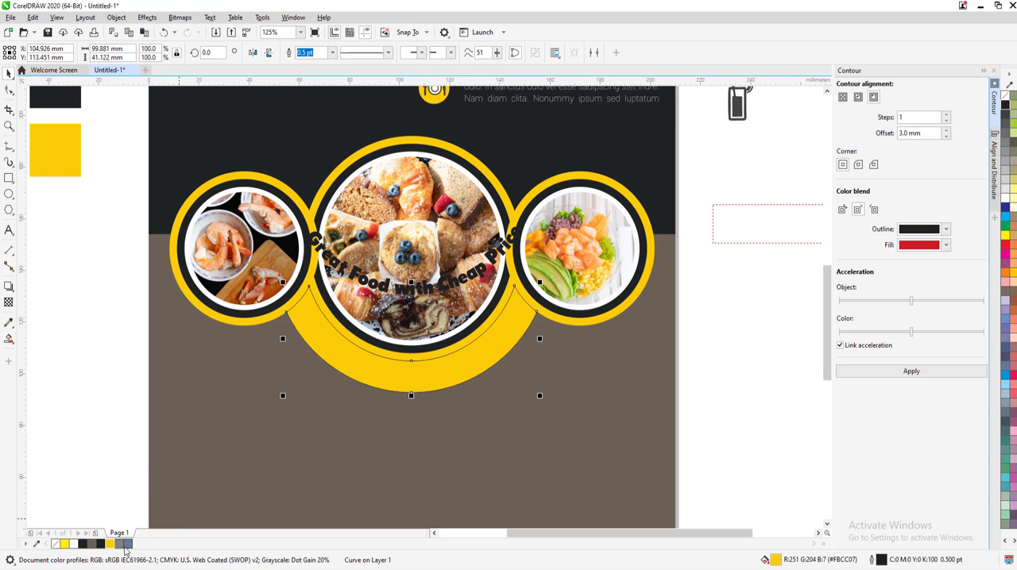
right_click(110, 545)
click(295, 465)
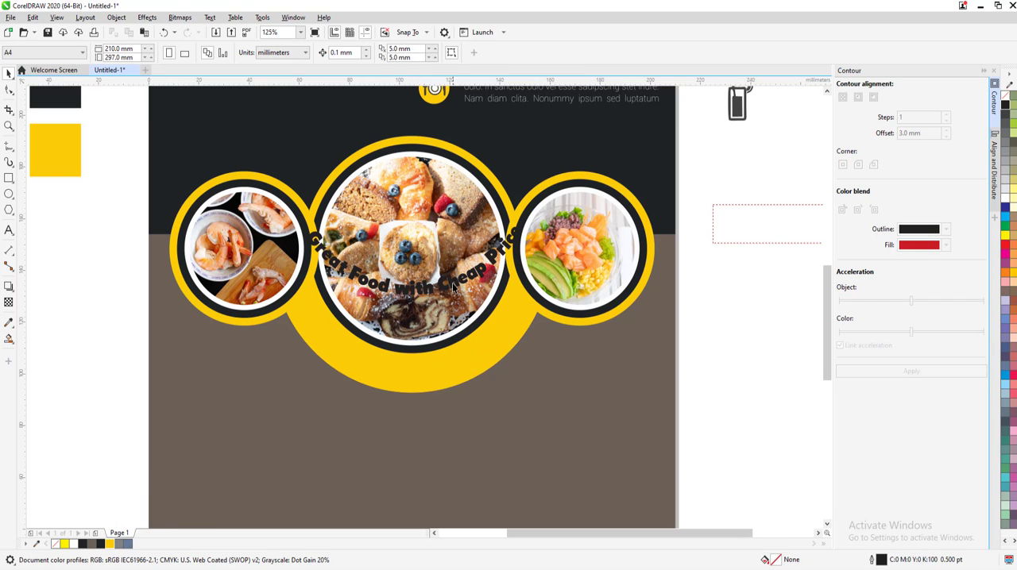
Move the tagline back down onto the yellow crescent and send the crescent behind the text
drag(453, 285, 447, 366)
click(471, 433)
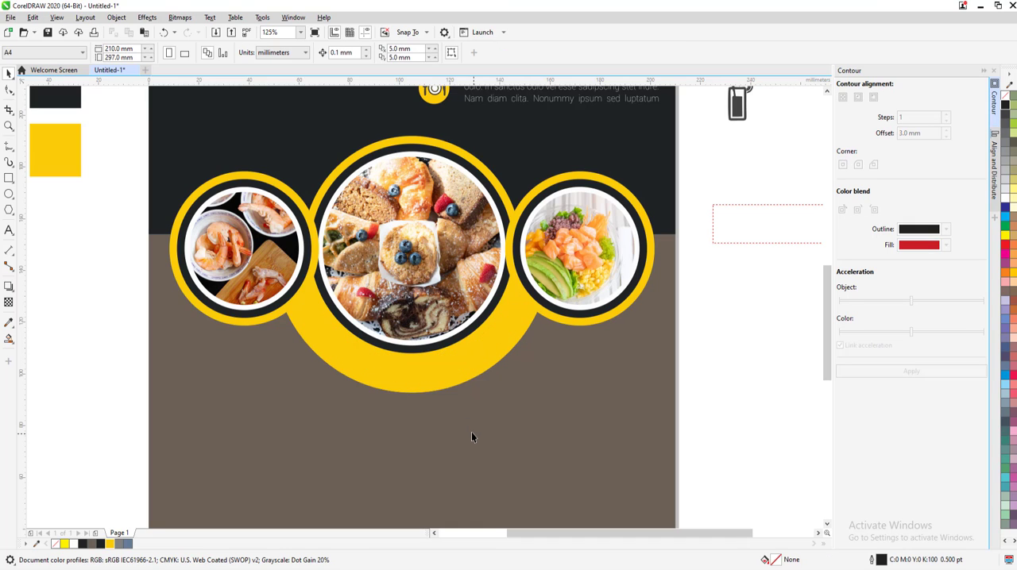
click(462, 386)
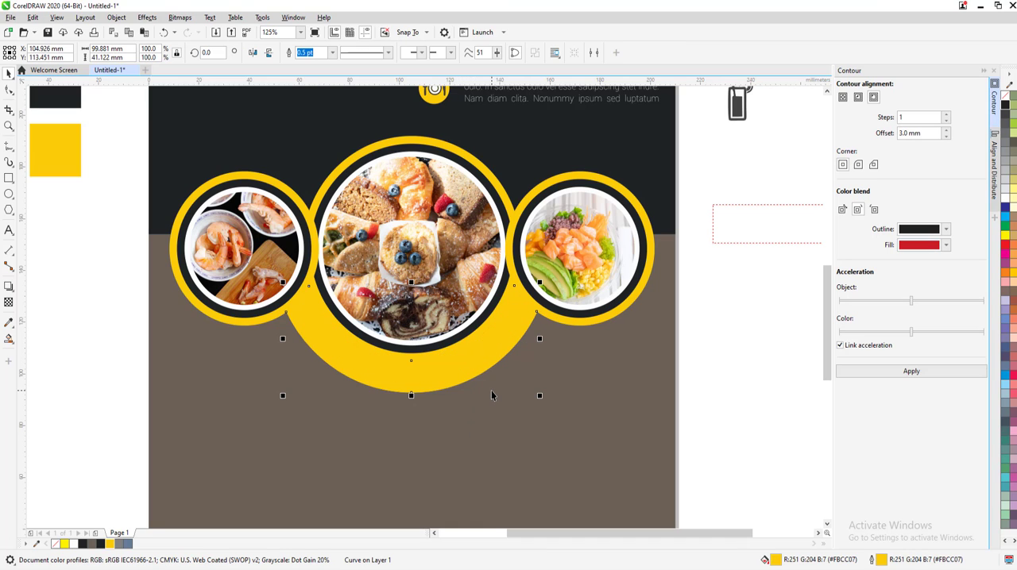
key(ctrl+Page_Down)
click(526, 398)
scroll(528, 398, down, 1)
scroll(540, 399, up, 1)
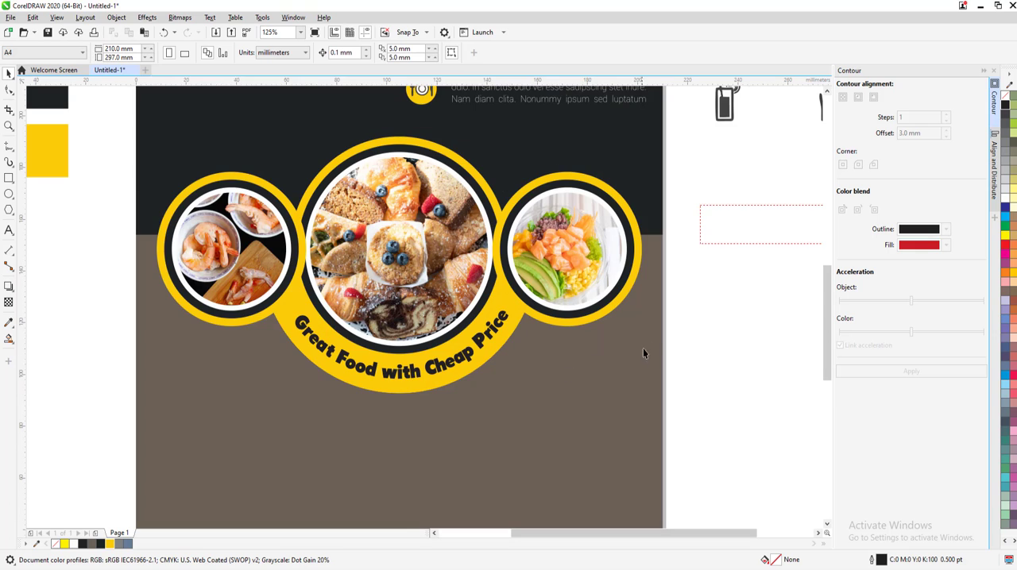
Group the four objects of the salad picture frame and cast a Multiply drop shadow, opacity 50 and feather 15, diagonally toward the tagline
drag(643, 354, 437, 157)
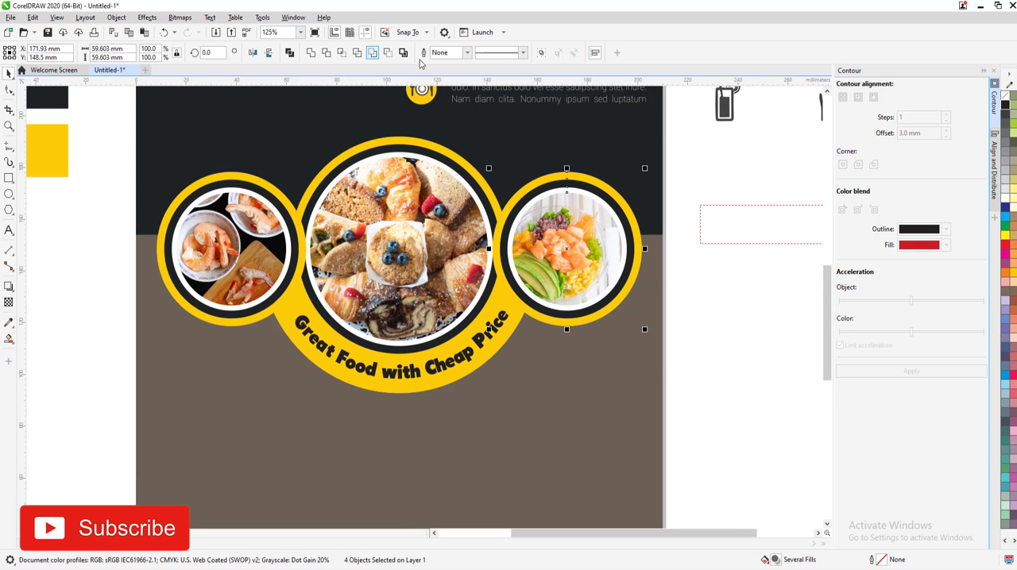
click(541, 52)
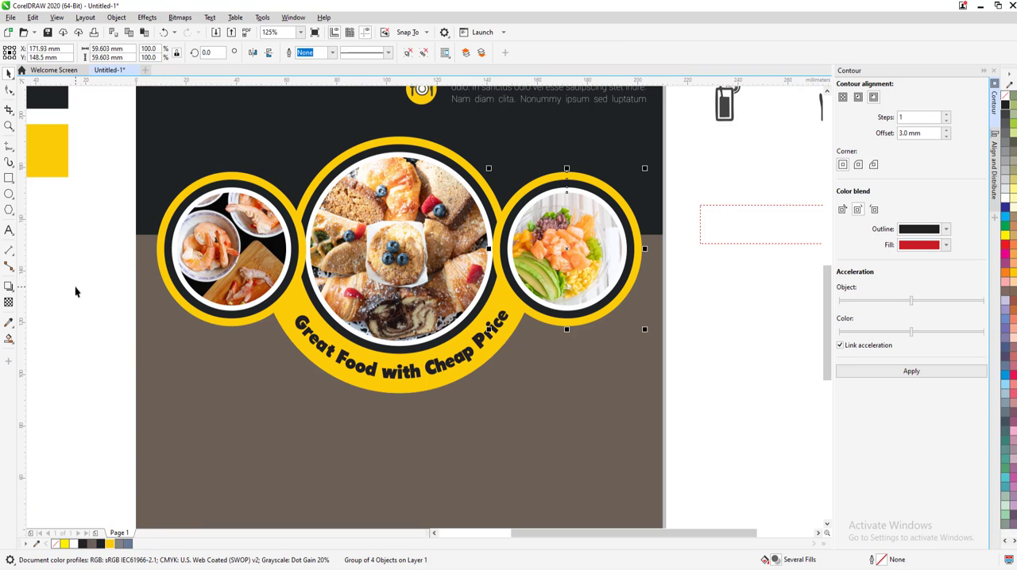
click(10, 287)
drag(567, 252, 489, 310)
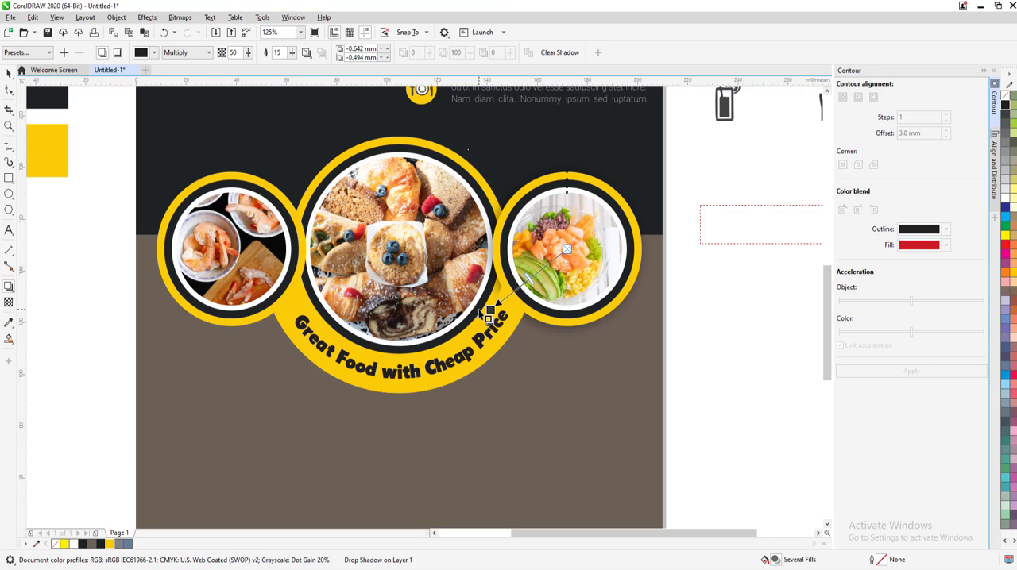
Regroup the salad picture frame without its outer yellow ring and cast a Multiply shadow, opacity 50 and feather 15, diagonally down toward the large circle
click(9, 73)
click(598, 254)
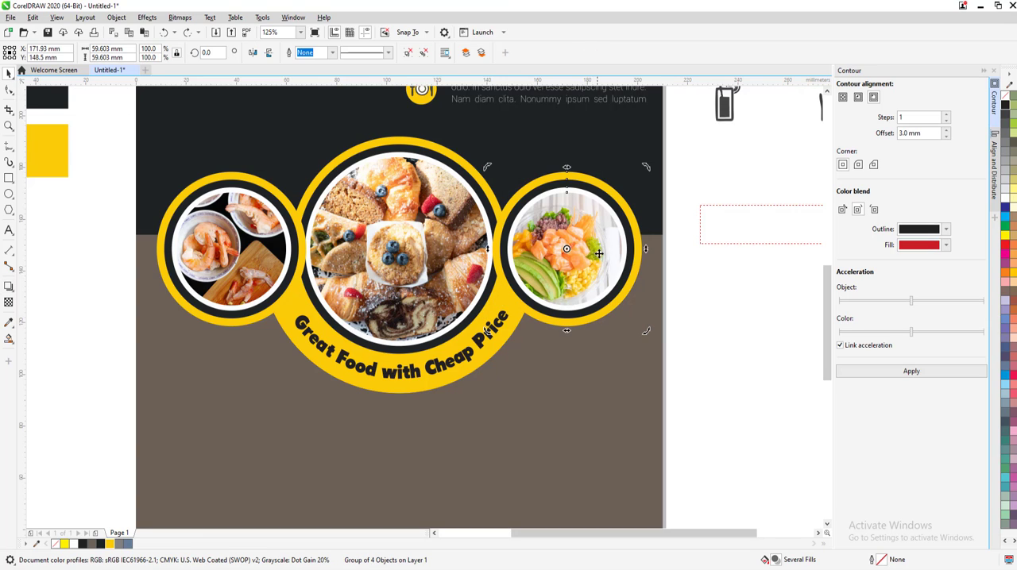
drag(684, 350, 495, 159)
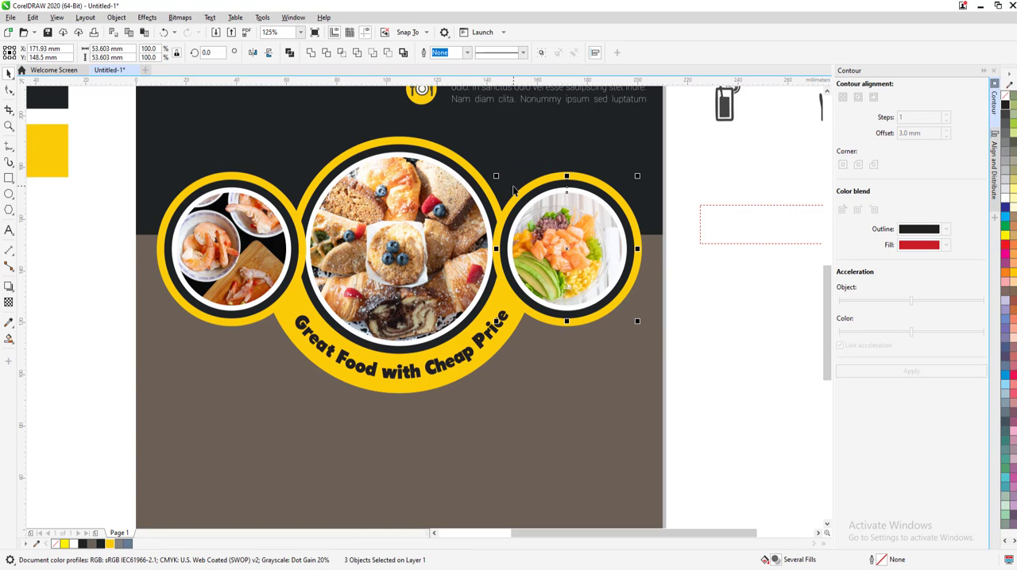
click(541, 53)
click(9, 287)
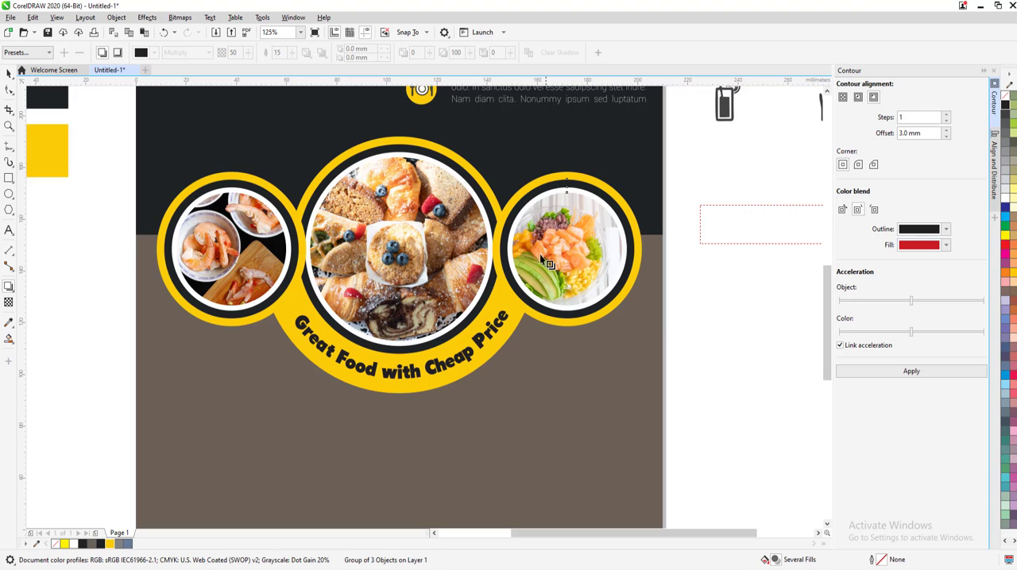
drag(566, 249, 491, 287)
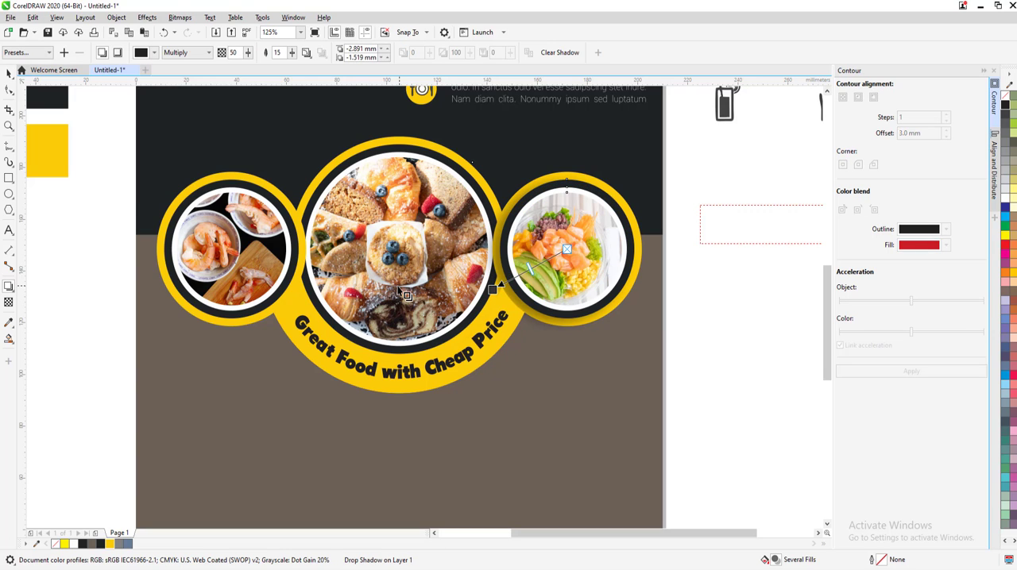
Group the three inner objects of the shrimp picture frame and cast a drop shadow diagonally down toward the start of the tagline
click(9, 73)
drag(110, 155, 300, 357)
key(ctrl+g)
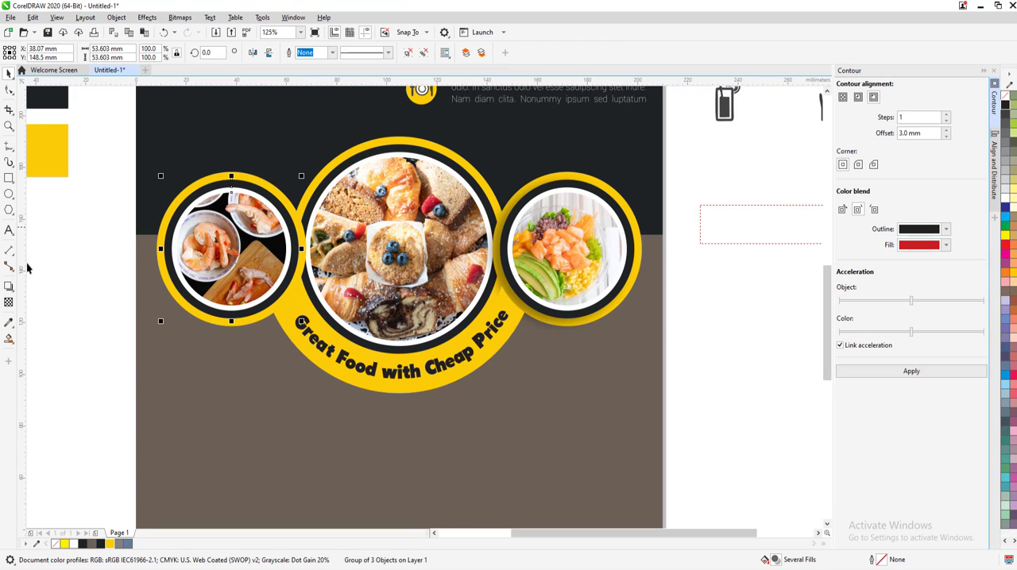
click(9, 287)
drag(230, 249, 301, 299)
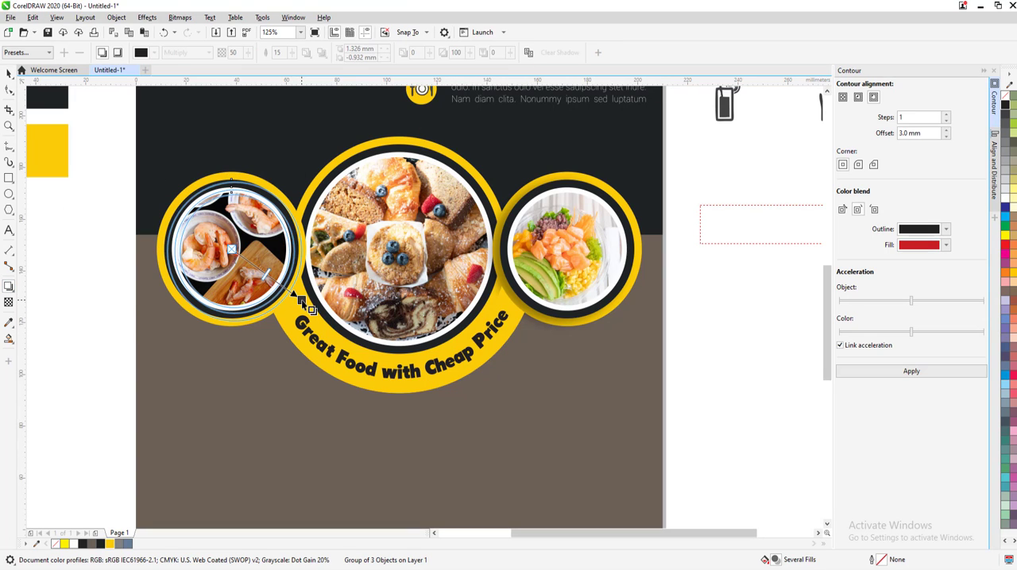
click(9, 73)
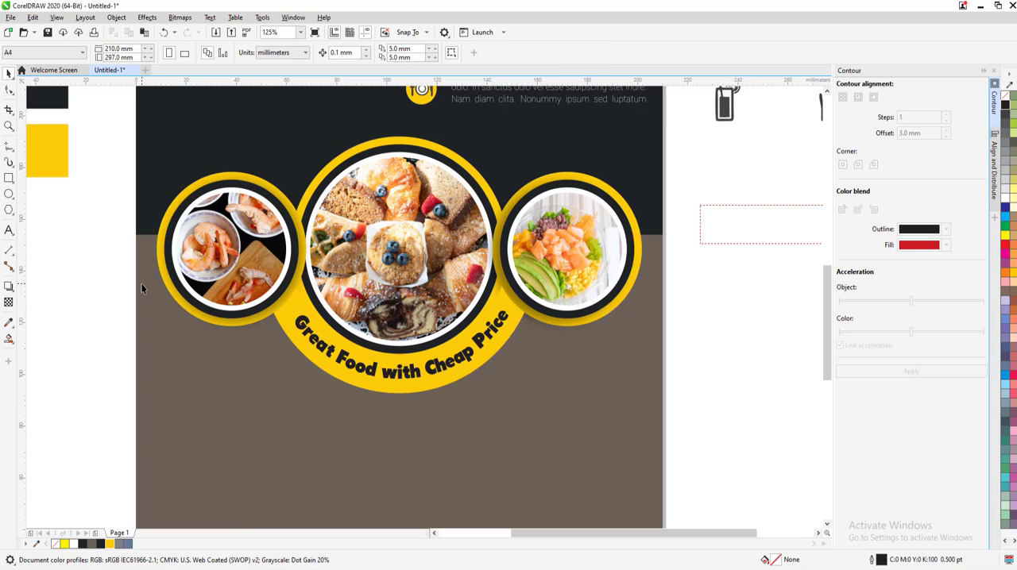
Group the three ringed food pictures, the yellow crescent and the curved tagline into one object
key(shift+F4)
drag(227, 227, 538, 443)
key(ctrl+g)
scroll(389, 296, up, 3)
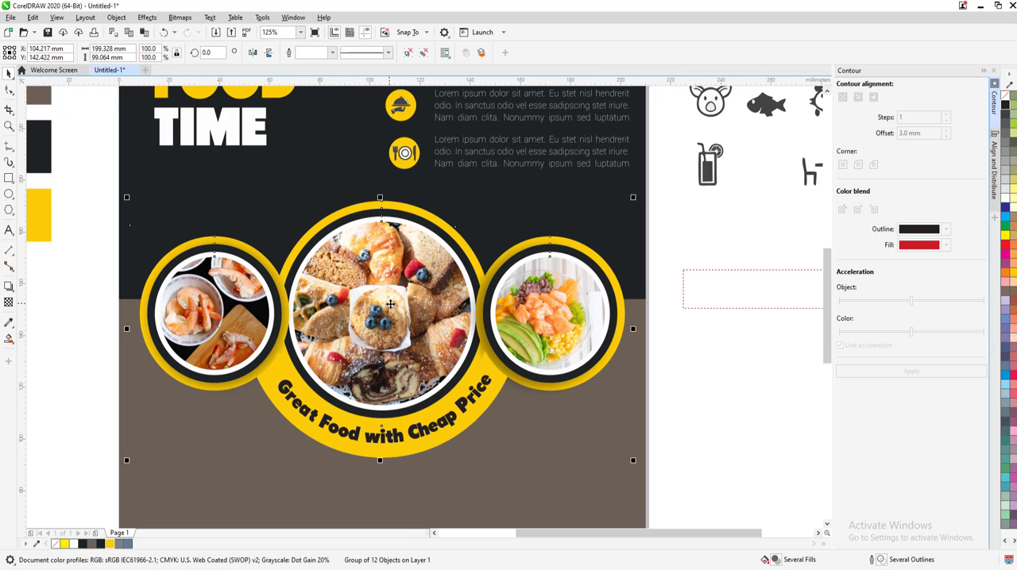
scroll(389, 295, down, 3)
click(232, 305)
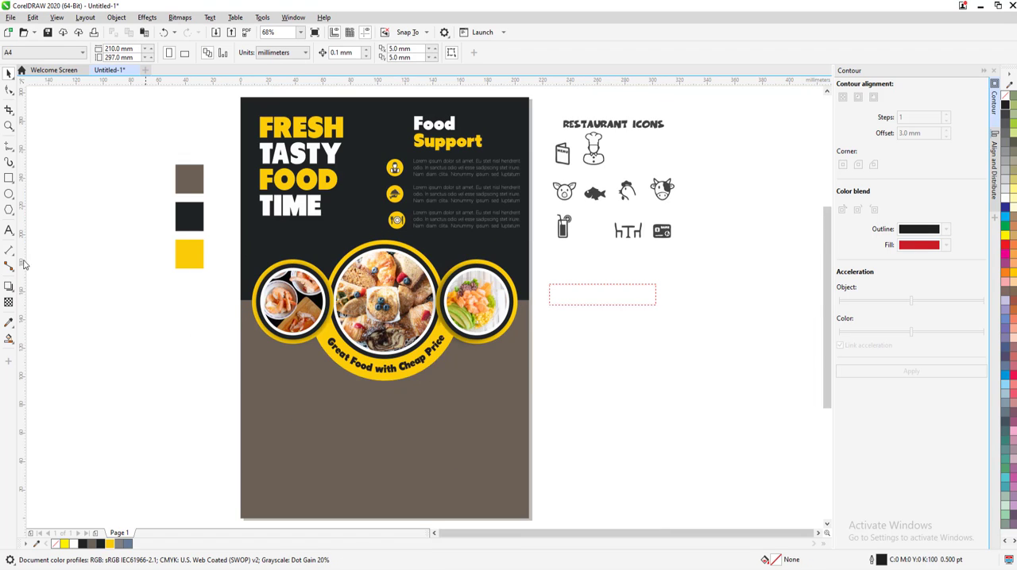
Draw a circle about 34 mm across on the brown area below the shrimp picture and fill it dark #1F2324
click(9, 194)
mouse_move(274, 357)
mouse_down()
mouse_move(339, 430)
mouse_move(326, 411)
mouse_up()
click(106, 543)
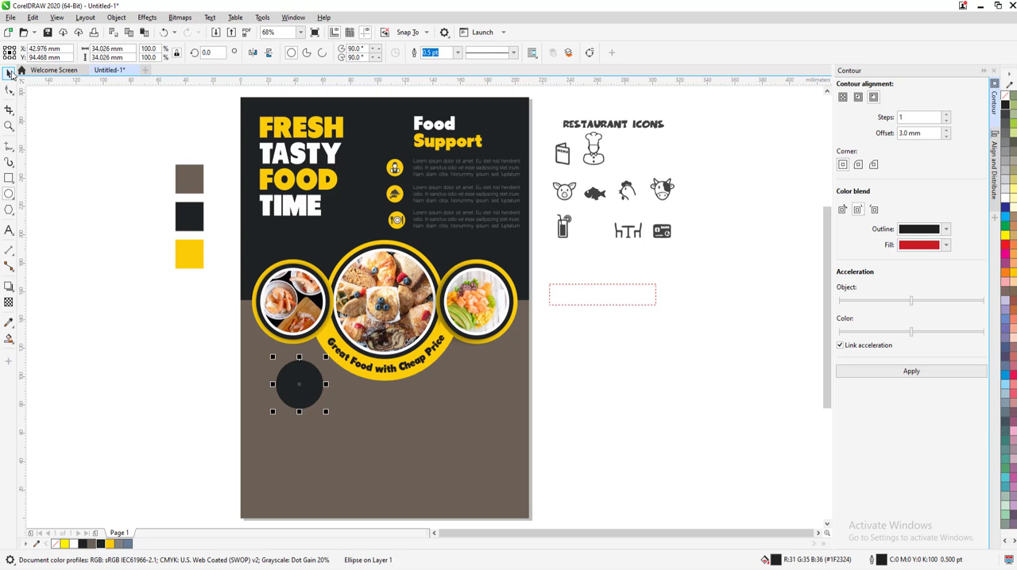
click(9, 73)
scroll(306, 376, up, 4)
scroll(307, 381, down, 4)
scroll(310, 373, up, 2)
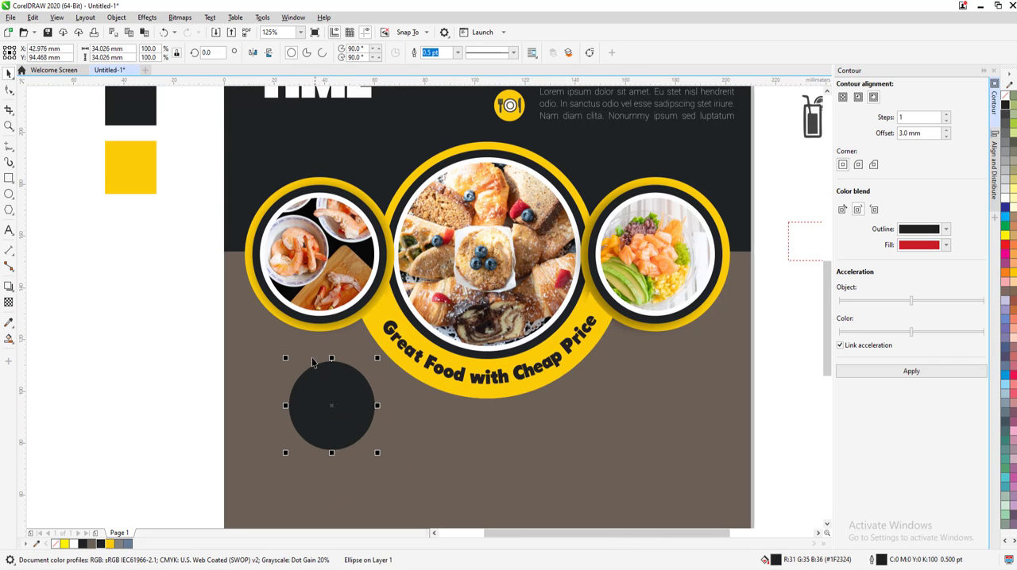
Duplicate the dark circle in place and give the copy a 4.0 pt yellow #FBCC07 outline
click(117, 17)
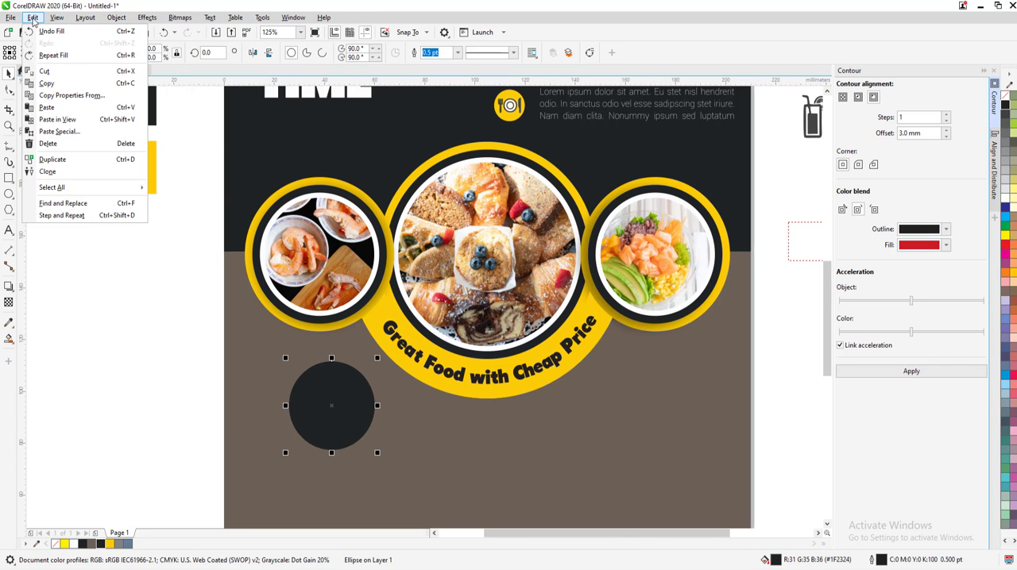
click(33, 18)
click(33, 18)
click(57, 88)
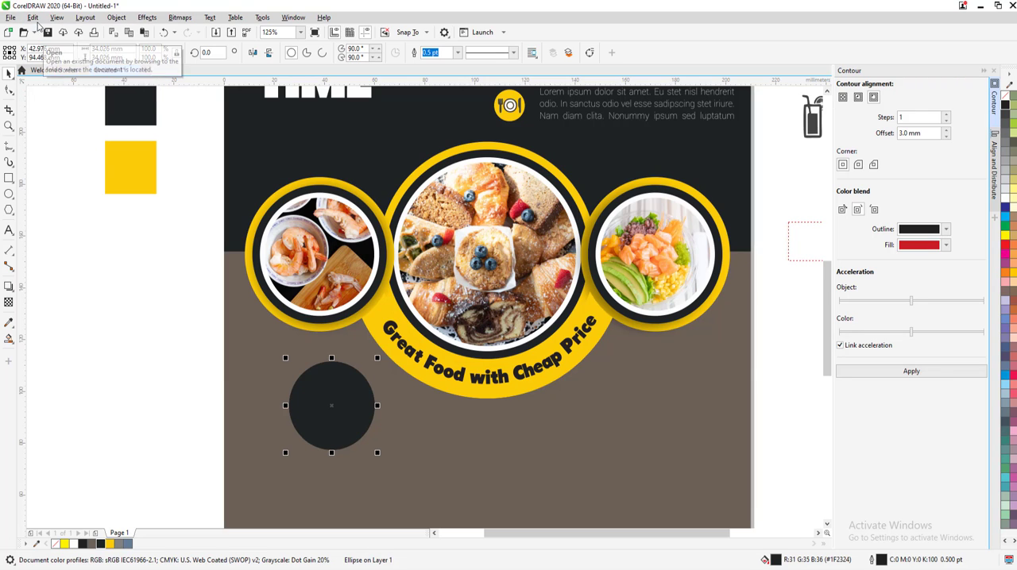
right_click(110, 544)
click(458, 52)
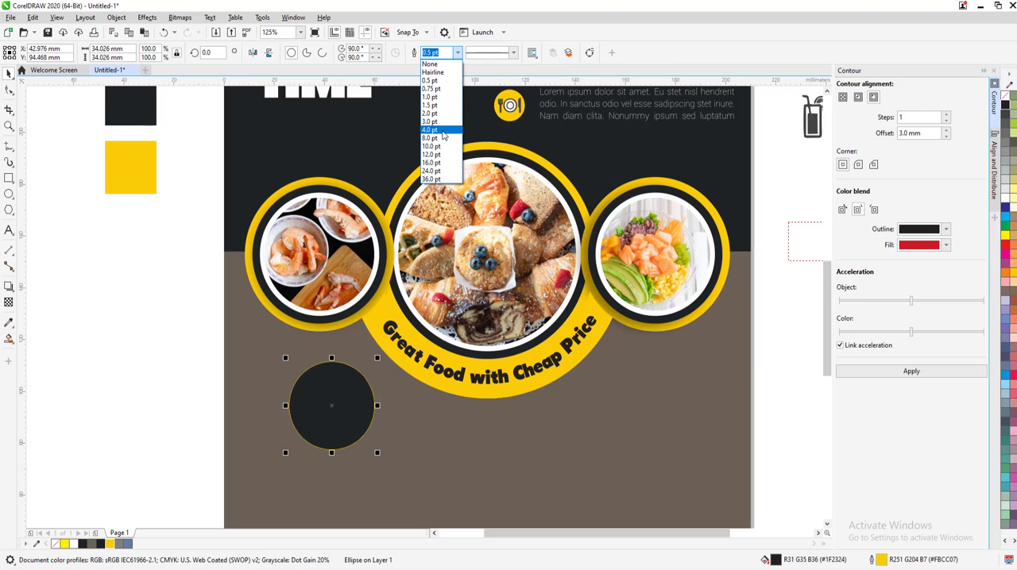
click(441, 132)
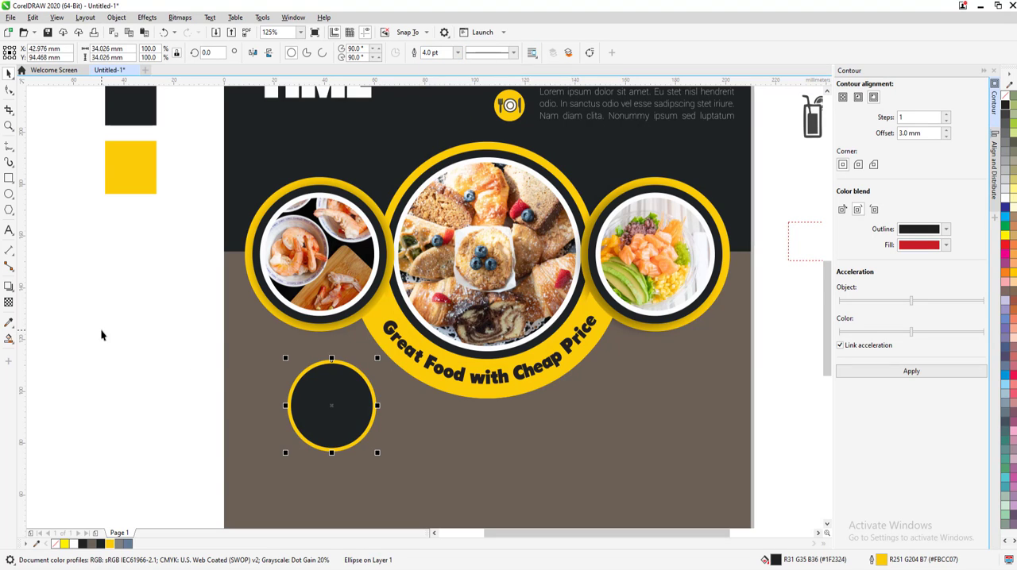
Turn the yellow-outlined circle into an open arc running from about 45 to 227 degrees around the upper-left side of the dark circle
click(9, 89)
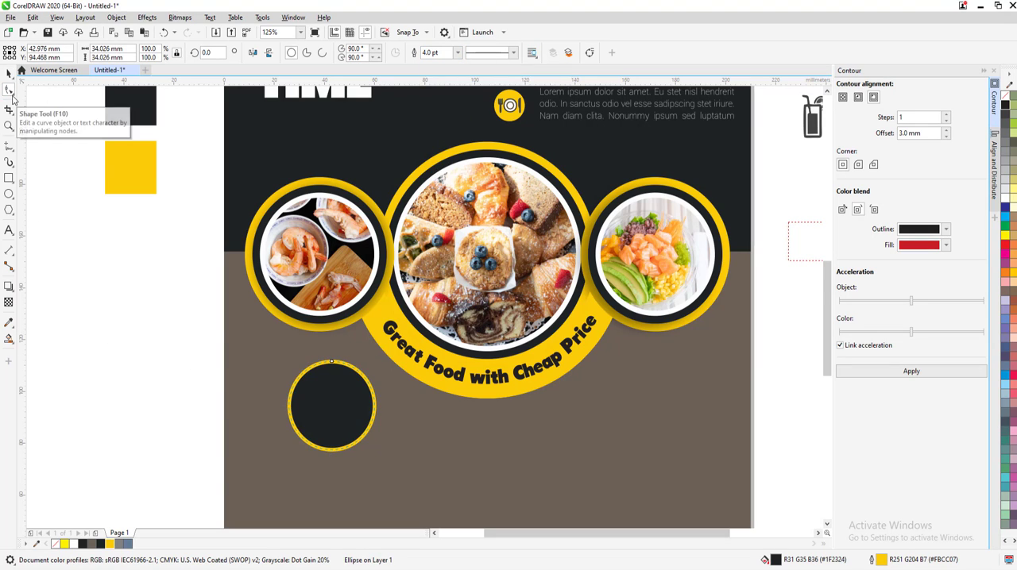
click(306, 53)
scroll(342, 433, up, 3)
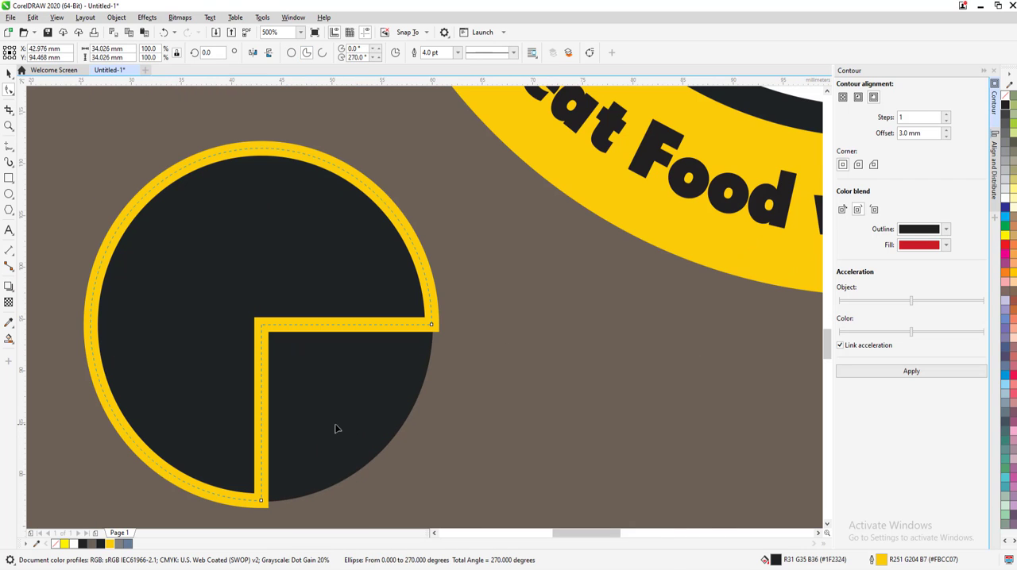
drag(433, 325, 382, 202)
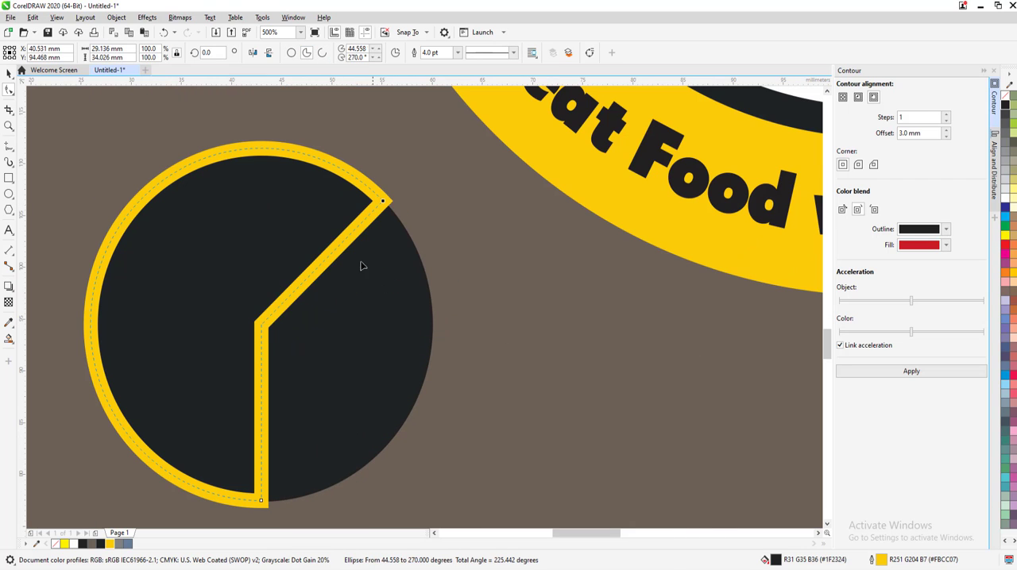
drag(130, 473, 131, 472)
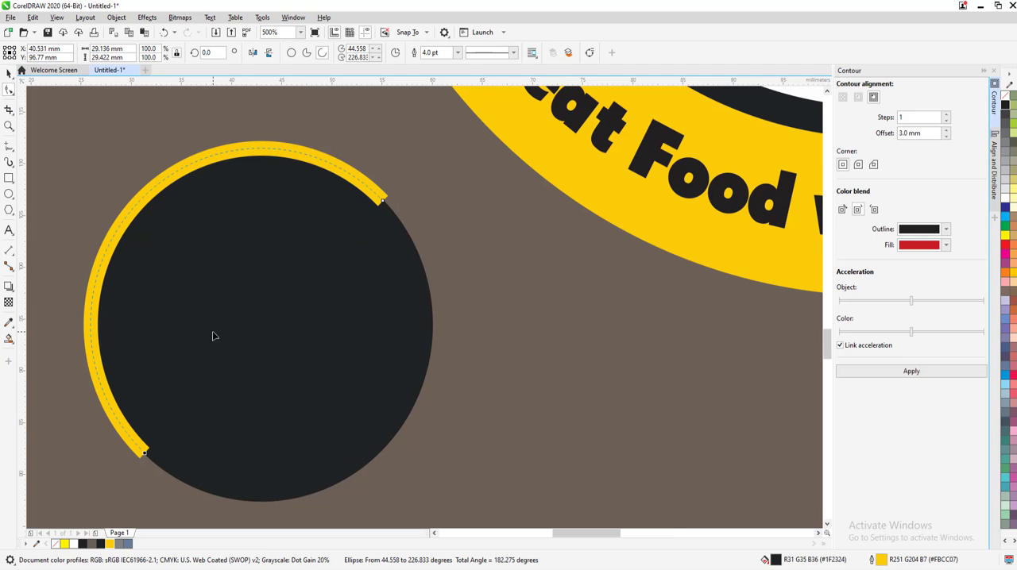
scroll(180, 372, down, 2)
Give the yellow arc's outline round line caps
click(8, 73)
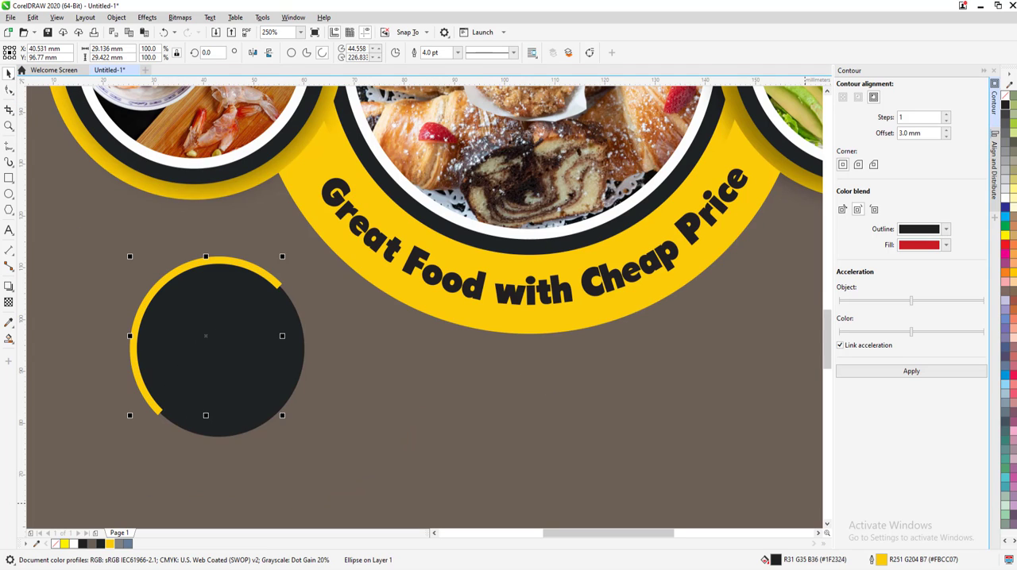
double_click(891, 561)
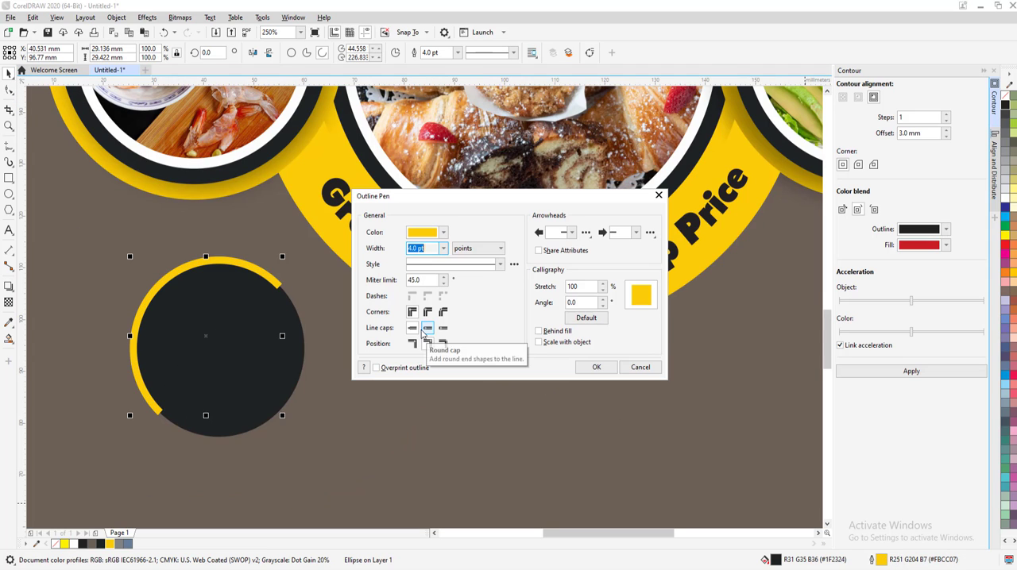
click(596, 367)
click(507, 397)
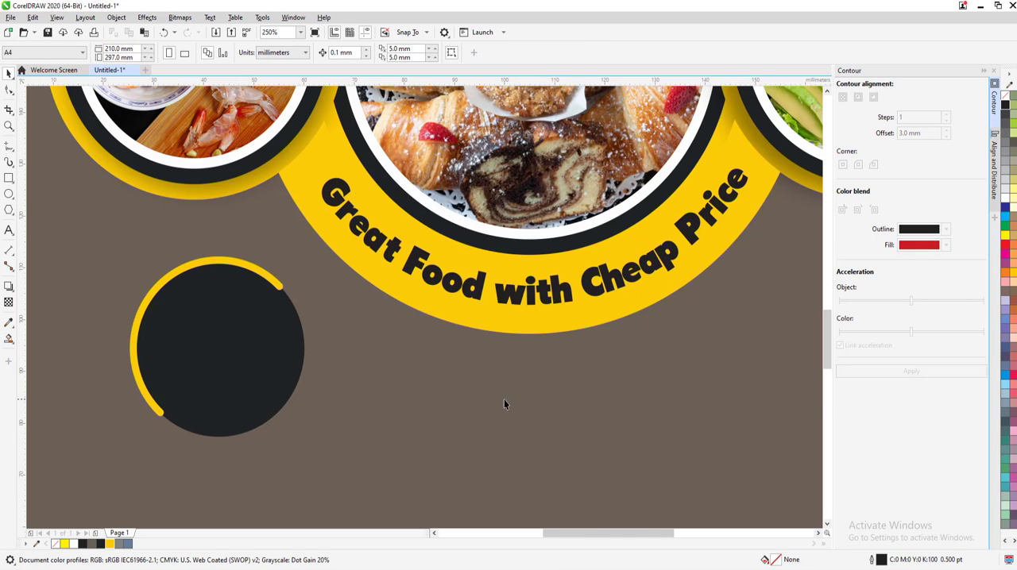
Place a copy of the "Food Support" heading on the dark circle, scaled down to about 26.5 mm wide and centered inside it
scroll(338, 400, down, 4)
drag(427, 135, 318, 405)
scroll(317, 405, up, 2)
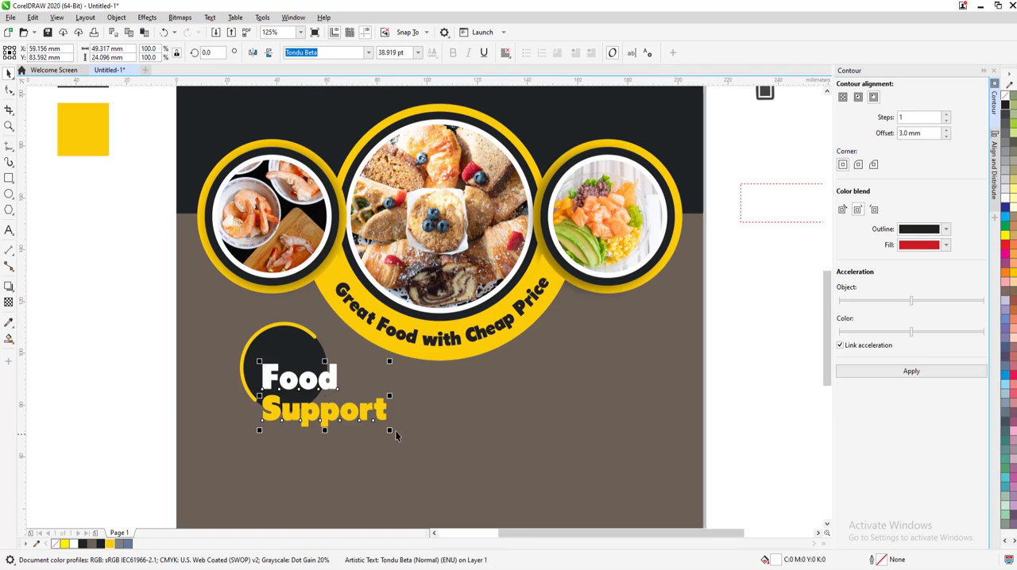
drag(390, 430, 333, 415)
mouse_move(294, 377)
mouse_down()
mouse_move(287, 360)
mouse_move(284, 369)
mouse_up()
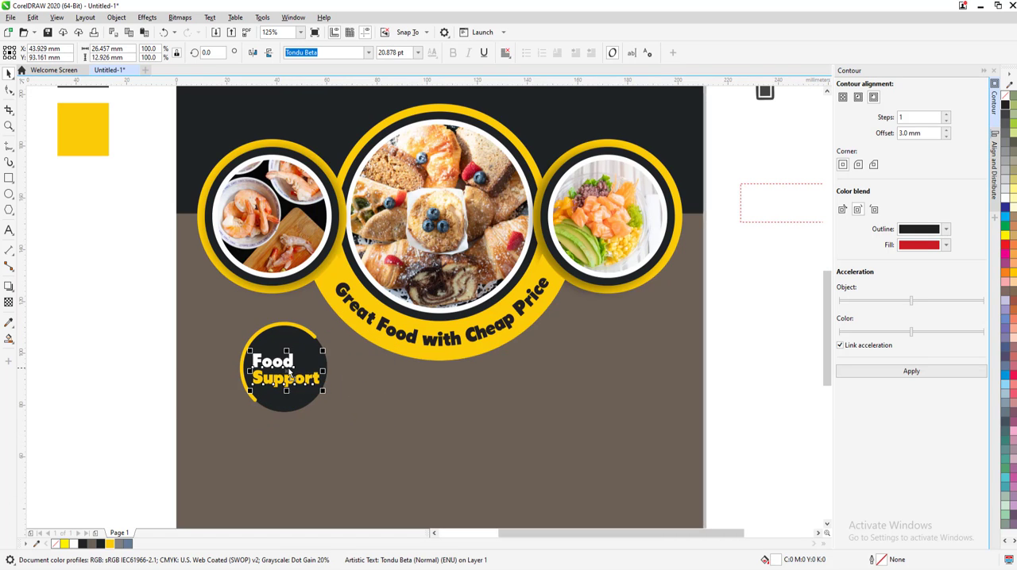
Replace the copied heading's text inside the dark circle with new text beginning "Da"
key(F8)
key(ctrl+a)
text(Da)
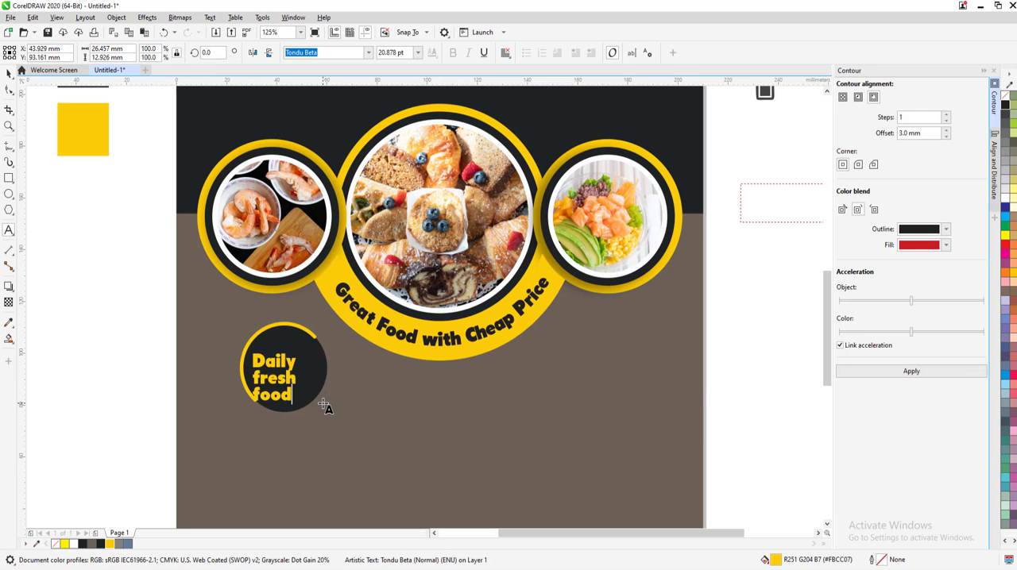
Convert the "Daily fresh food" text in the dark circle to uppercase and center-align its lines
key(ctrl+a)
right_click(282, 374)
mouse_move(341, 419)
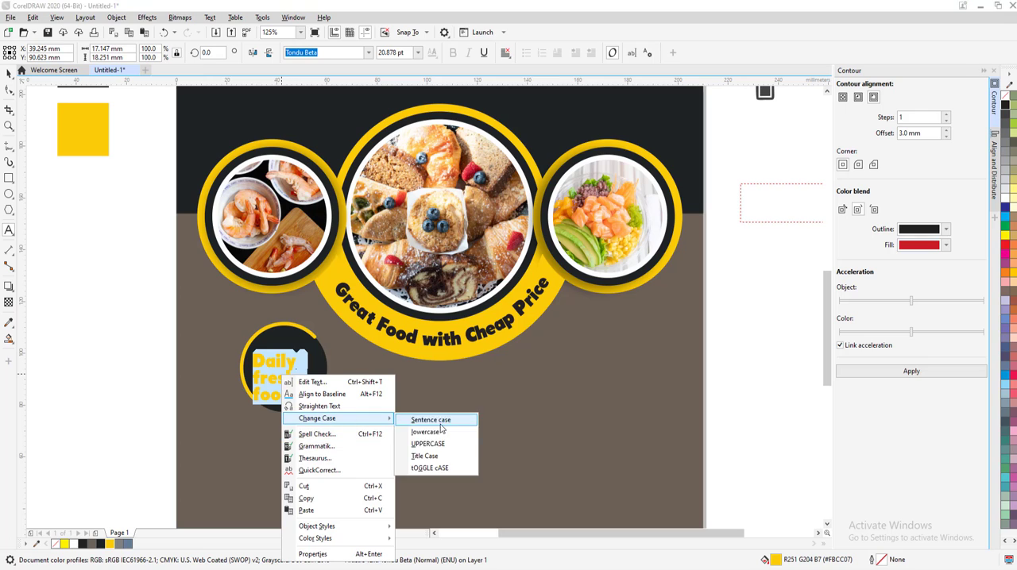
click(430, 444)
click(505, 52)
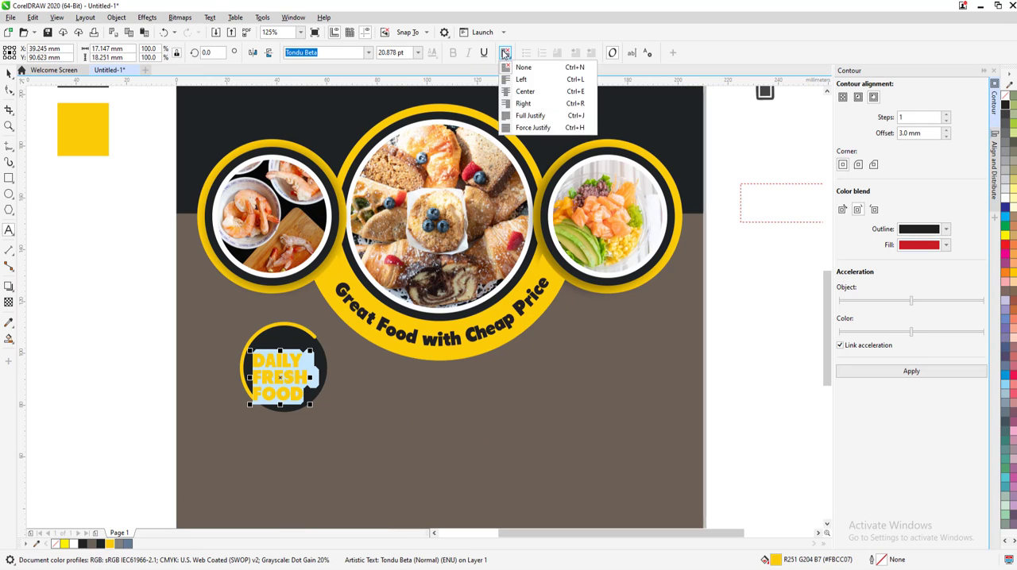
click(526, 105)
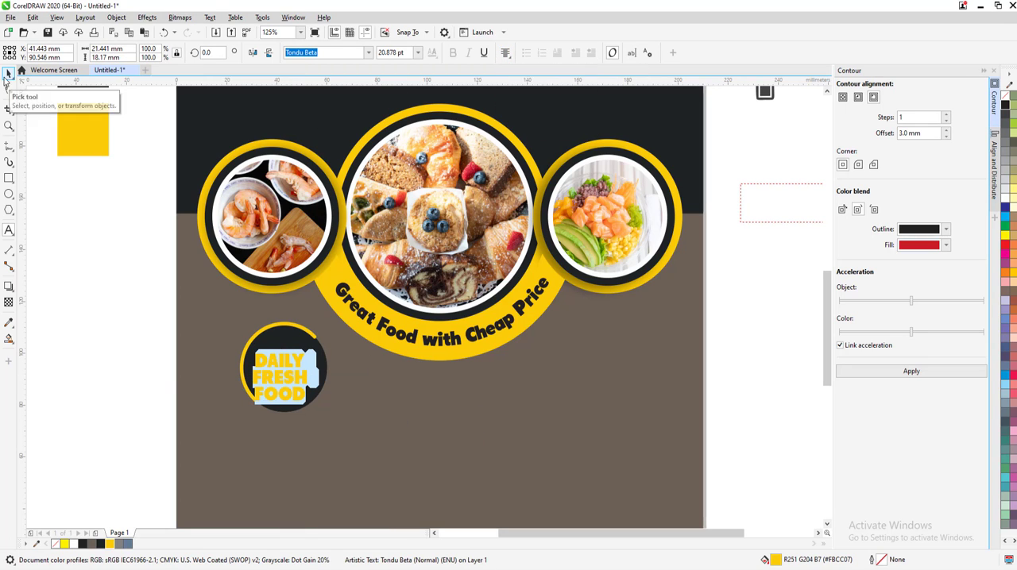
Enlarge the "DAILY FRESH FOOD" text inside the dark circle to about 22.8 mm wide, keeping it centered
click(9, 72)
scroll(255, 383, up, 4)
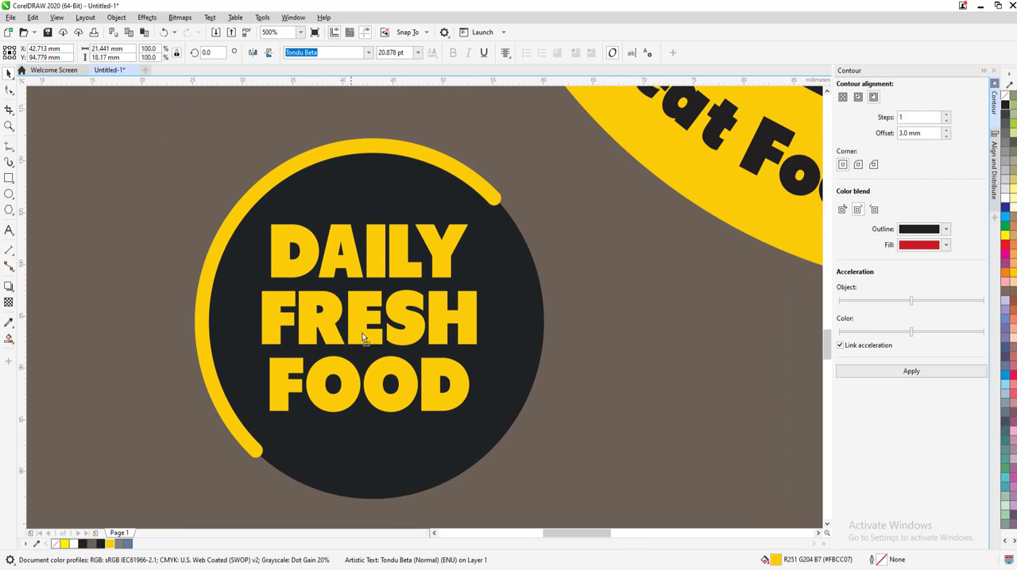
drag(481, 416, 487, 439)
scroll(476, 413, down, 2)
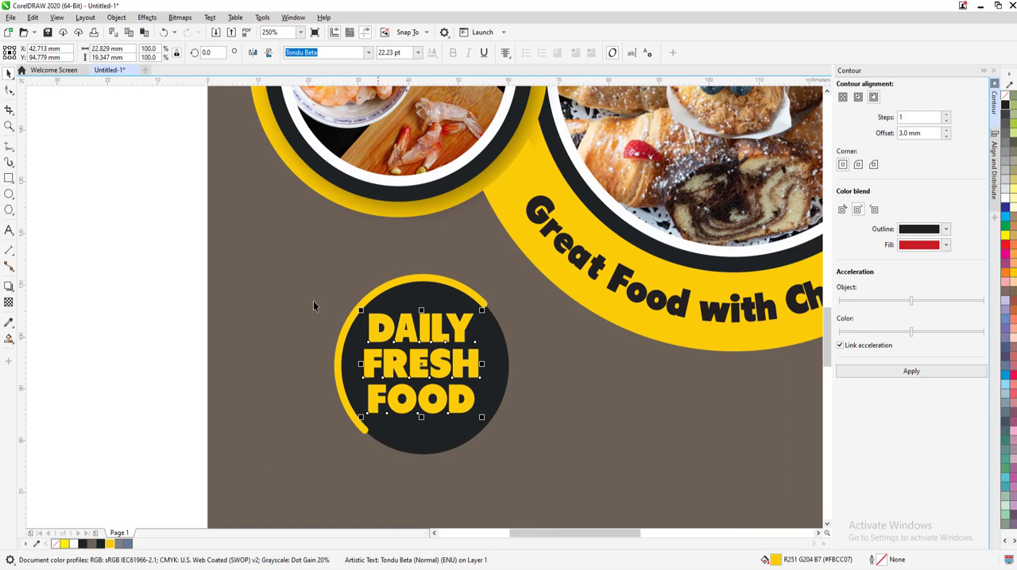
Break the badge text apart into separate lines and fill the "DAILY" and "FOOD" lines with white
click(147, 16)
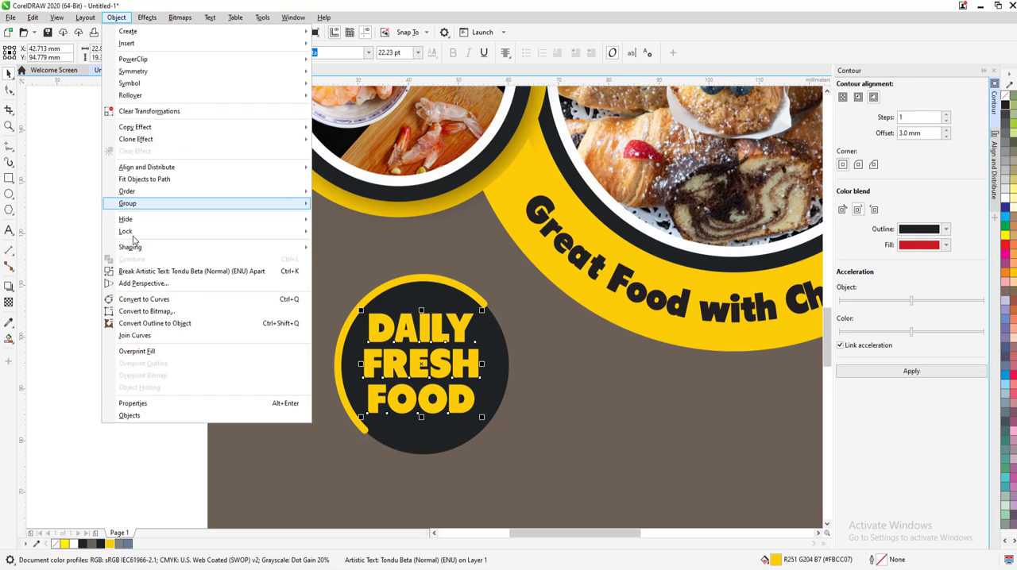
click(130, 273)
click(220, 361)
click(433, 337)
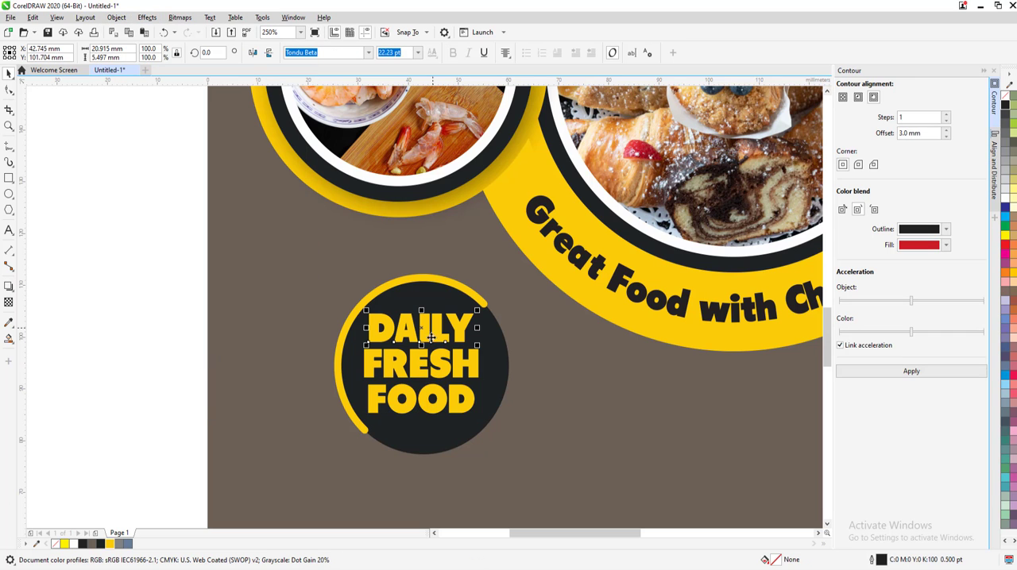
shift+click(429, 406)
click(74, 543)
click(248, 370)
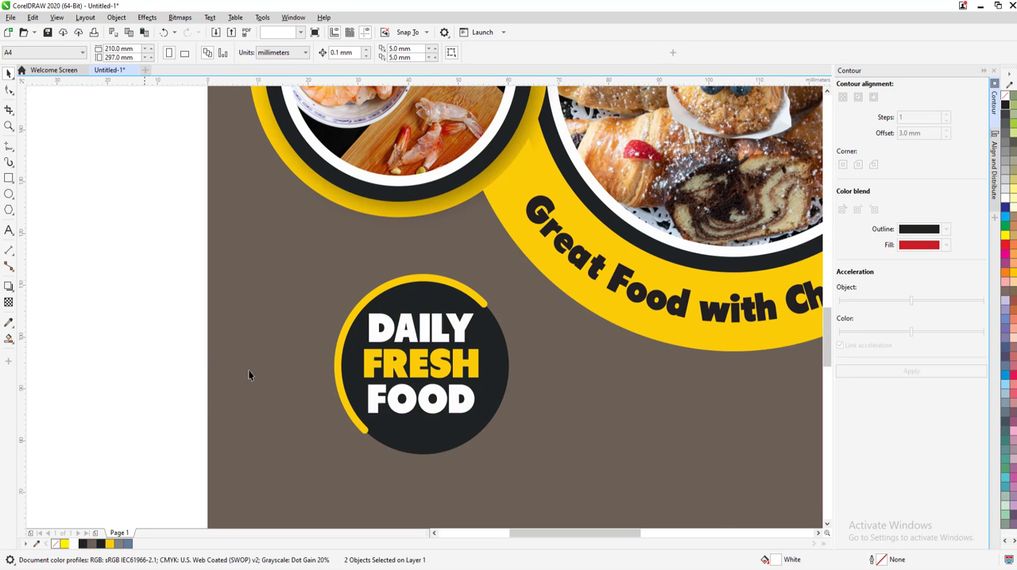
Group the dark circle, yellow arc and three text lines into one badge
scroll(254, 367, down, 2)
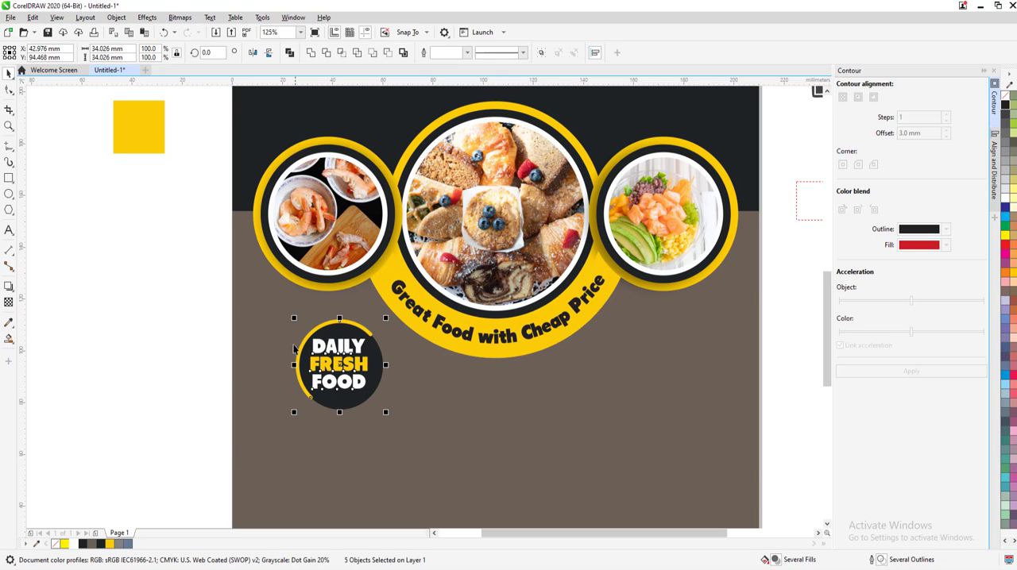
key(ctrl+g)
click(161, 371)
Place a copy of the "Food Support" heading in the flyer's lower brown area and replace its text with "Fresh & Tasty Food"
scroll(366, 381, down, 2)
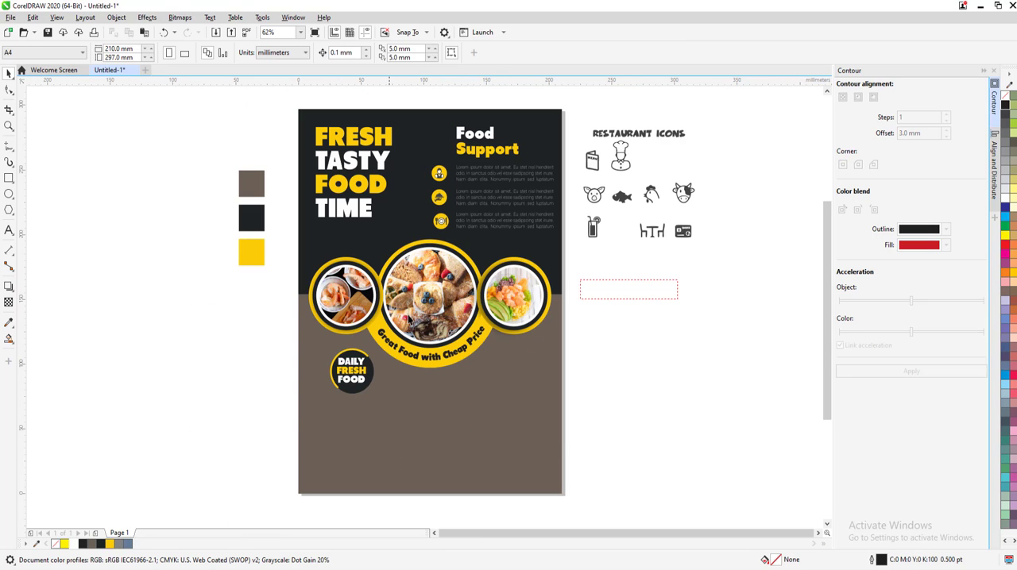
drag(476, 137, 423, 401)
right_click(423, 401)
double_click(421, 403)
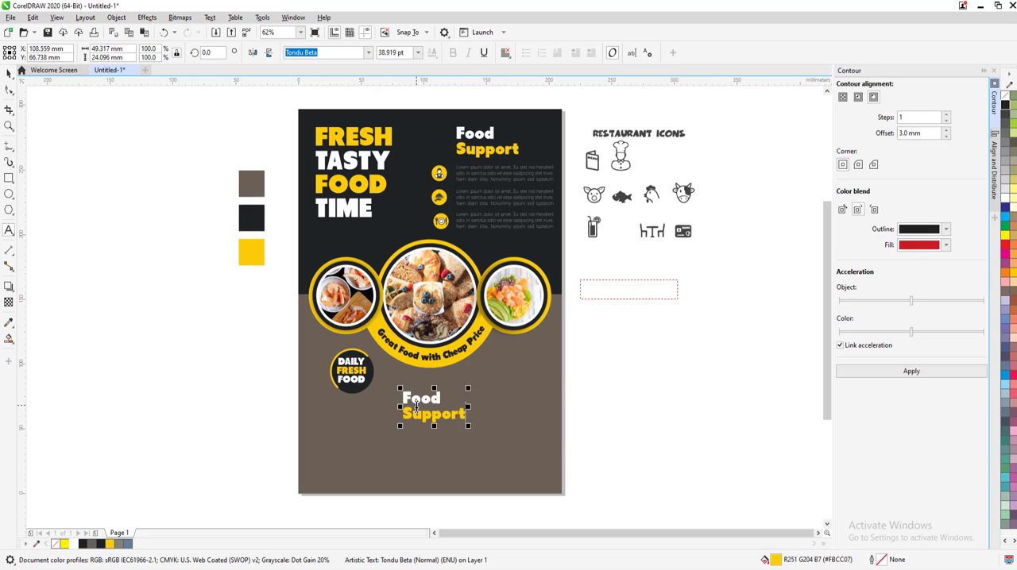
key(ctrl+a)
text(F)
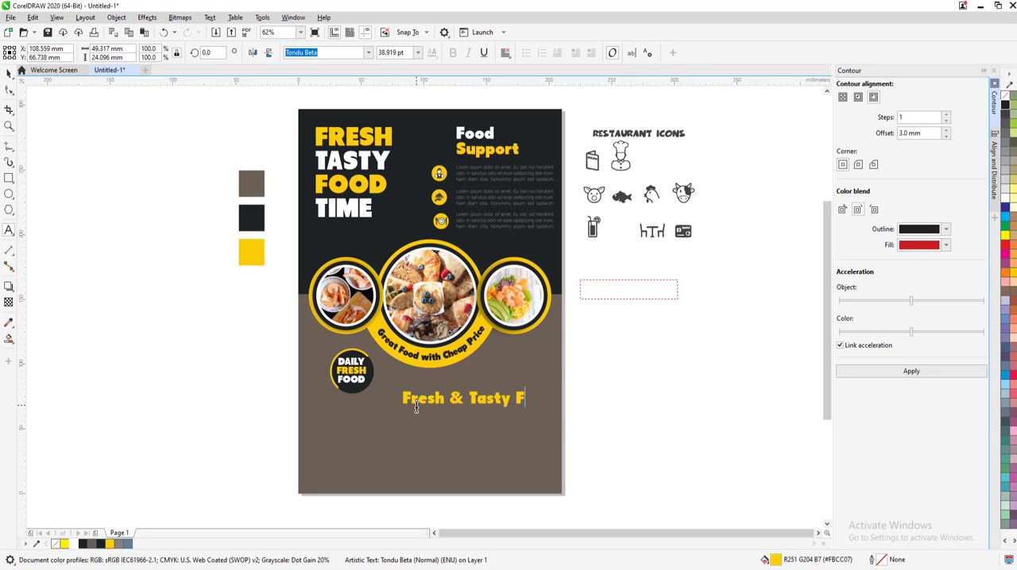
click(8, 73)
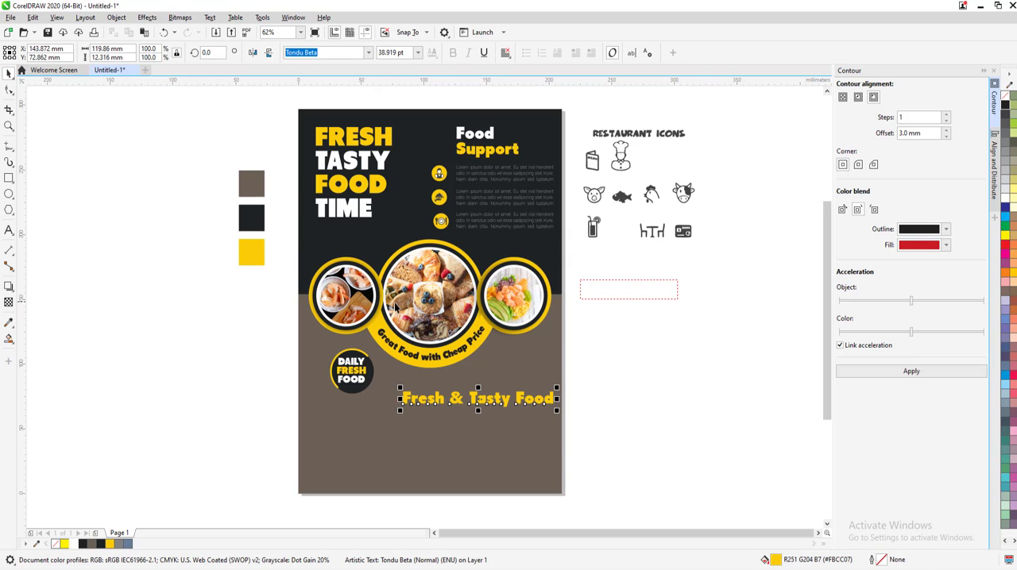
Align the "Fresh & Tasty Food" heading's horizontal center with the yellow tagline shape around the large picture
shift+click(417, 330)
key(c)
click(613, 451)
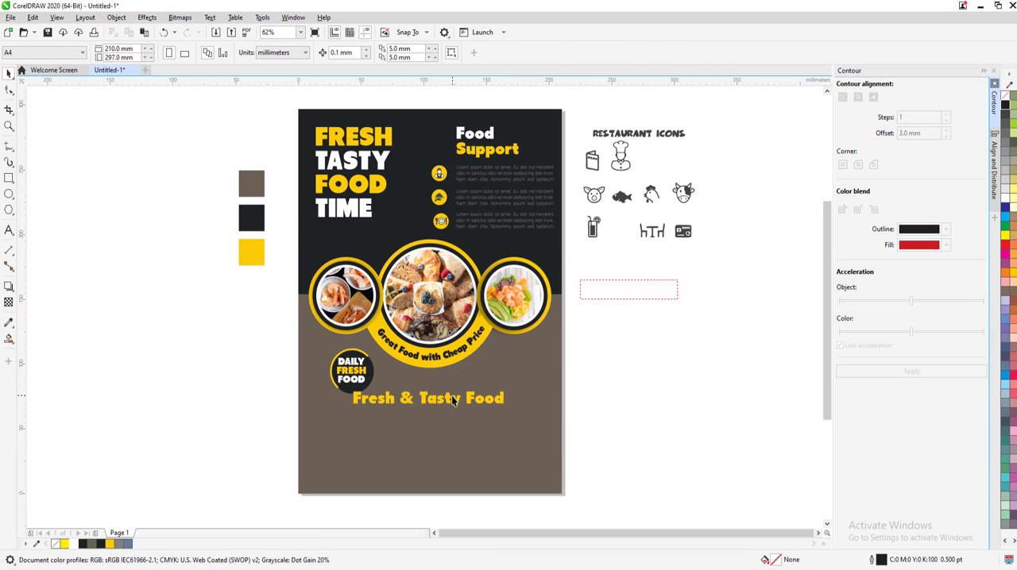
Move the "Fresh & Tasty Food" heading down about 10 mm and fill it with white
drag(455, 400, 455, 414)
click(945, 229)
click(690, 346)
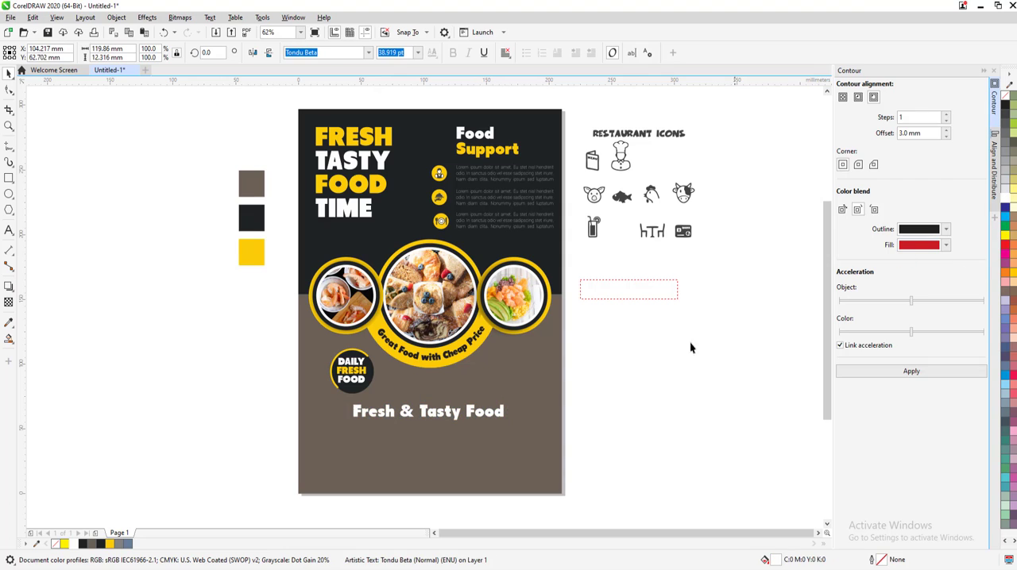
Place the off-page paragraph text frame below the "Fresh & Tasty Food" heading and enlarge it to about 158 by 26 mm
click(677, 295)
drag(656, 294, 524, 442)
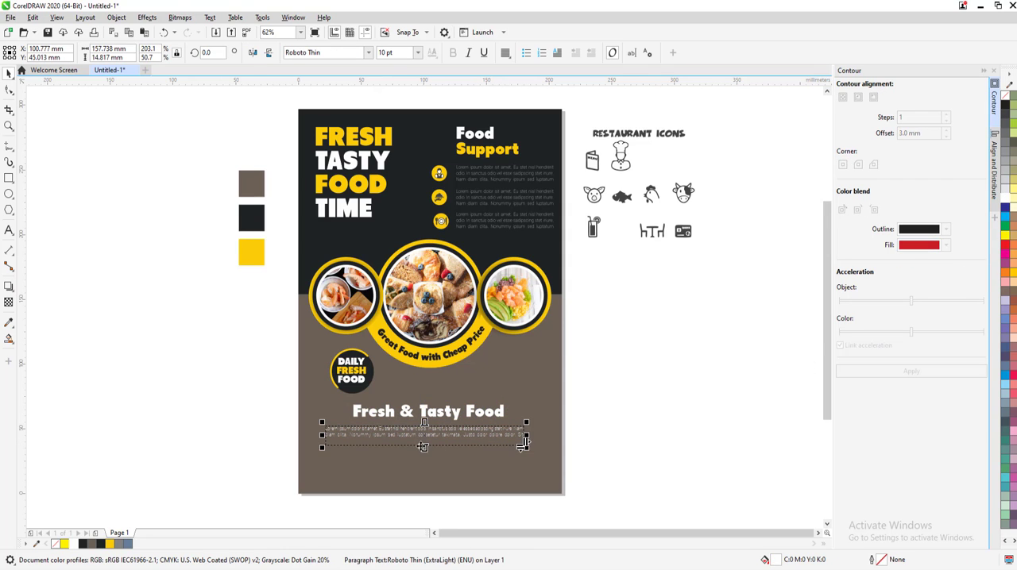
drag(424, 448, 423, 461)
scroll(422, 458, up, 2)
scroll(432, 395, down, 1)
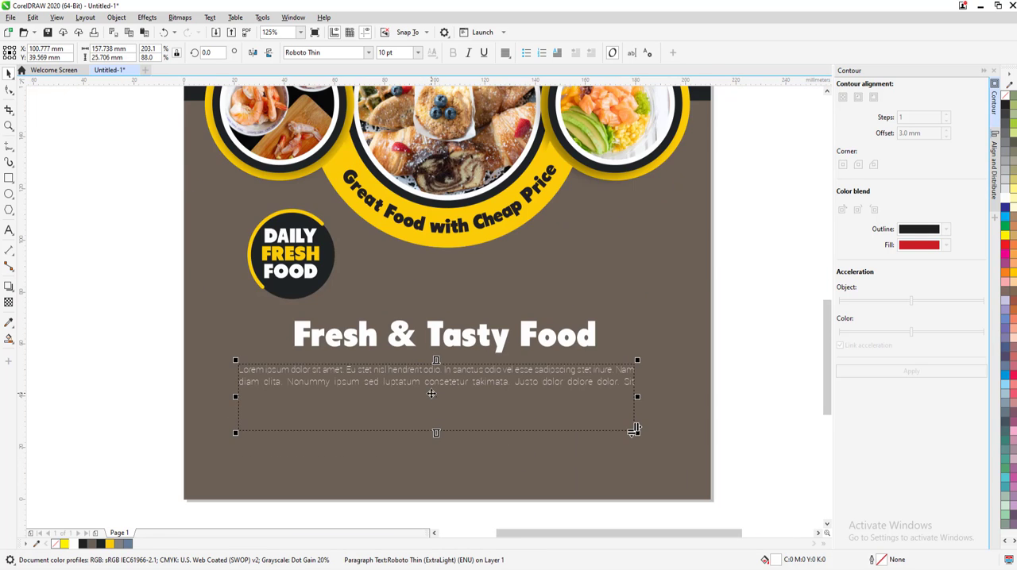
Duplicate the Lorem ipsum paragraph by pasting its own text at the end of the frame
scroll(433, 394, up, 1)
double_click(433, 394)
key(ctrl+a)
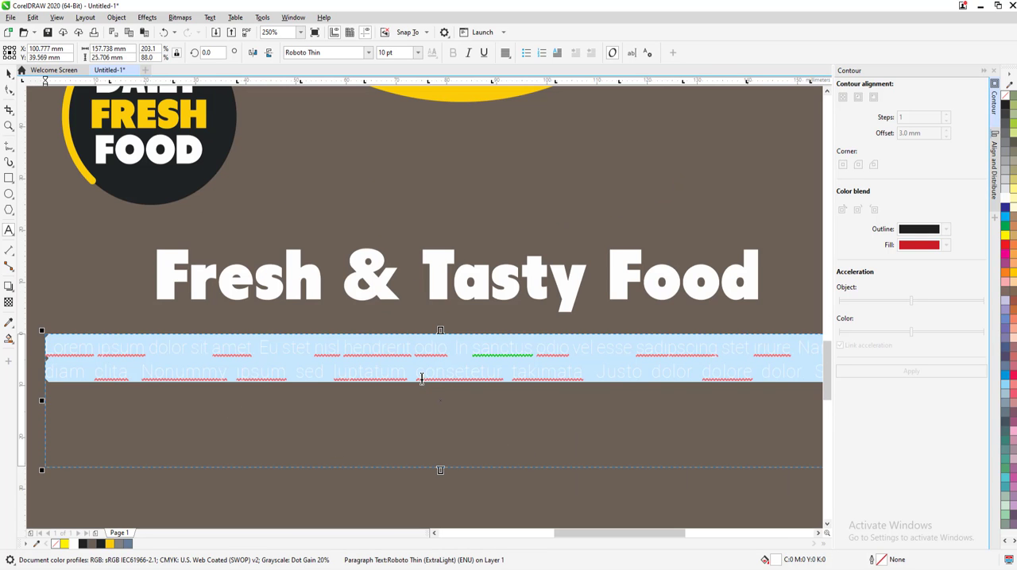
key(Right)
text(Lorem ipsum dolor sit amet. Eu stet nisl hendrerit odio. In sanctus odio vel esse sadipscing stet iriure. Nam diam clita. Nonummy ipsum sed luptatum consetetur takimata. Justo dolor dolore dolor. Sit)
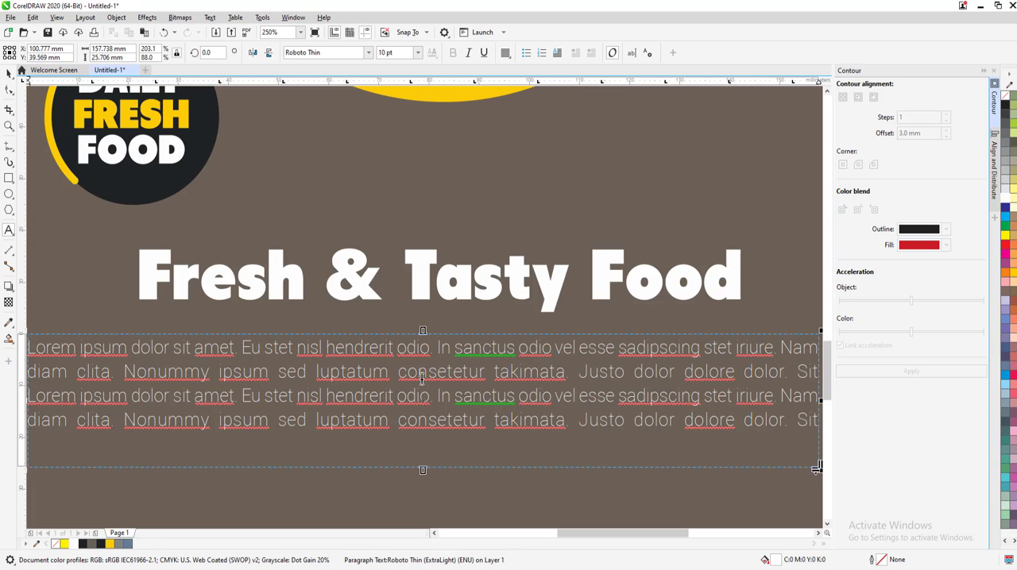
Set the font size of the whole Lorem ipsum paragraph to 14 pt
key(ctrl+a)
click(417, 52)
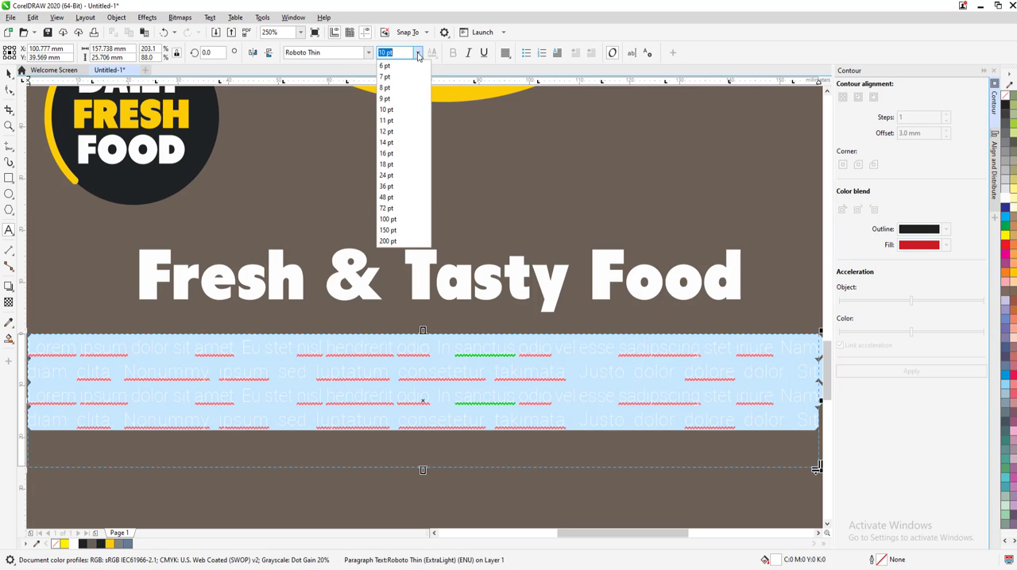
click(390, 143)
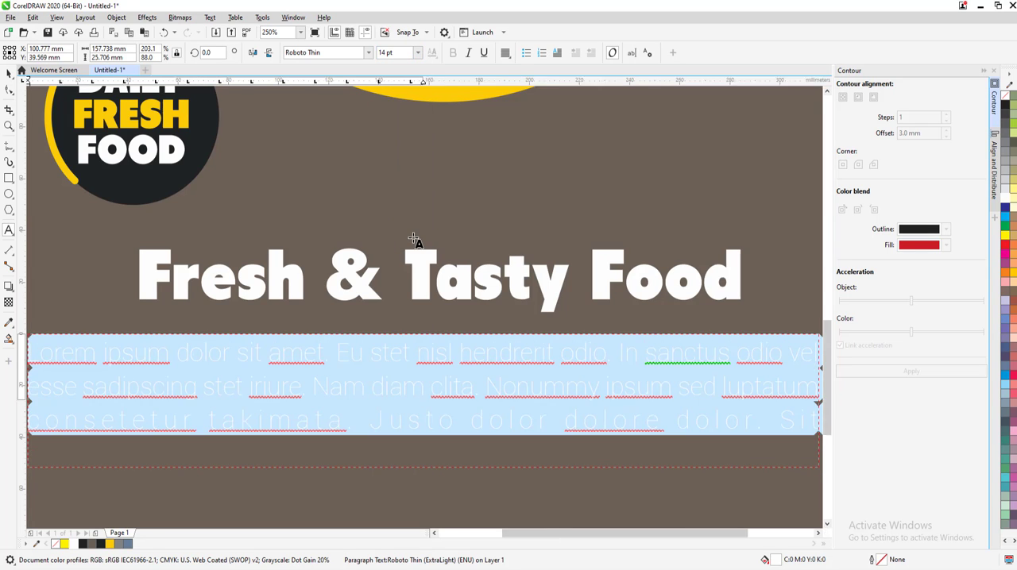
Slightly loosen the paragraph's line spacing with the Shape tool, extending its frame to about 28.4 mm high
scroll(412, 238, down, 2)
click(9, 89)
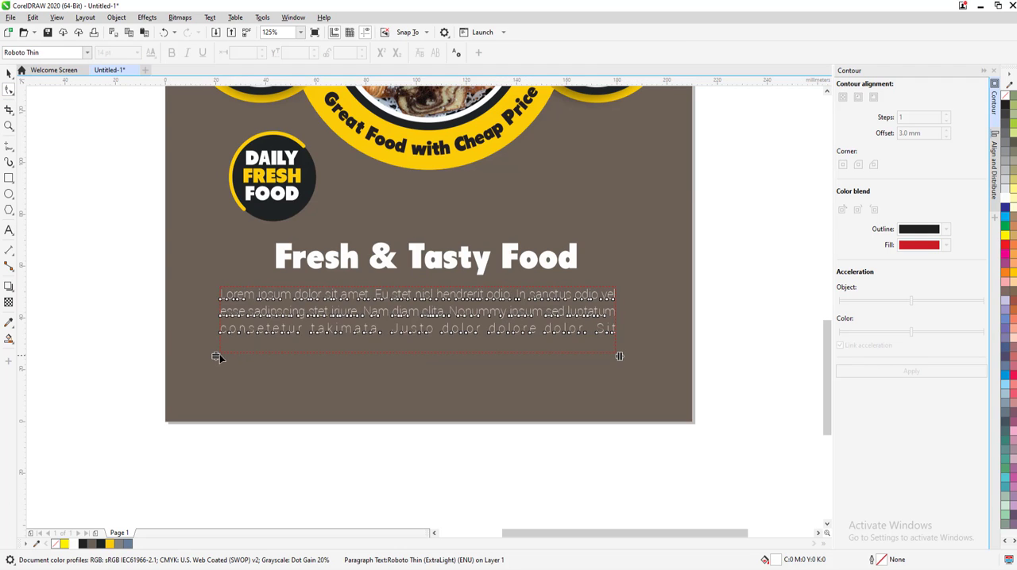
drag(216, 356, 217, 360)
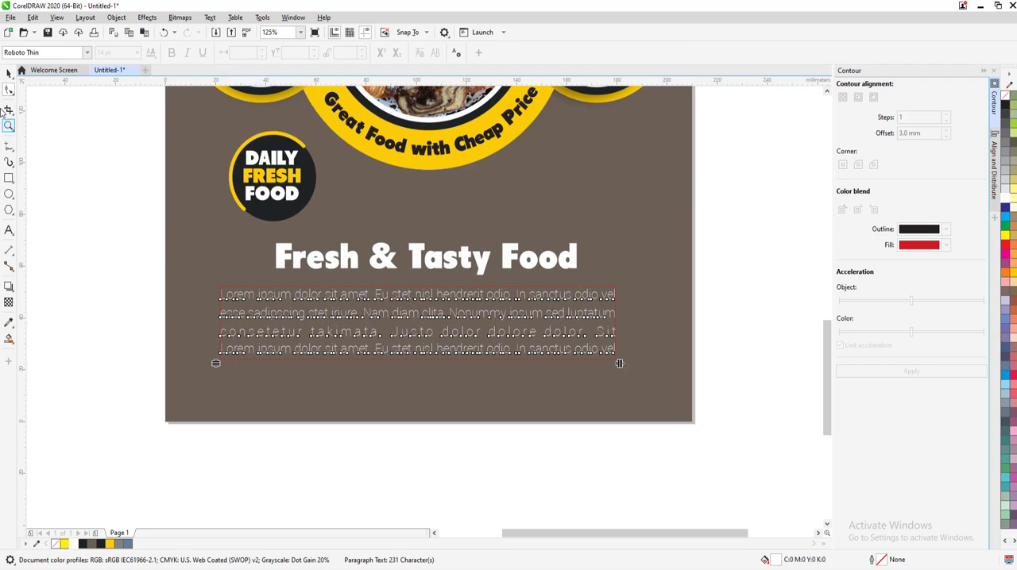
click(9, 74)
click(60, 173)
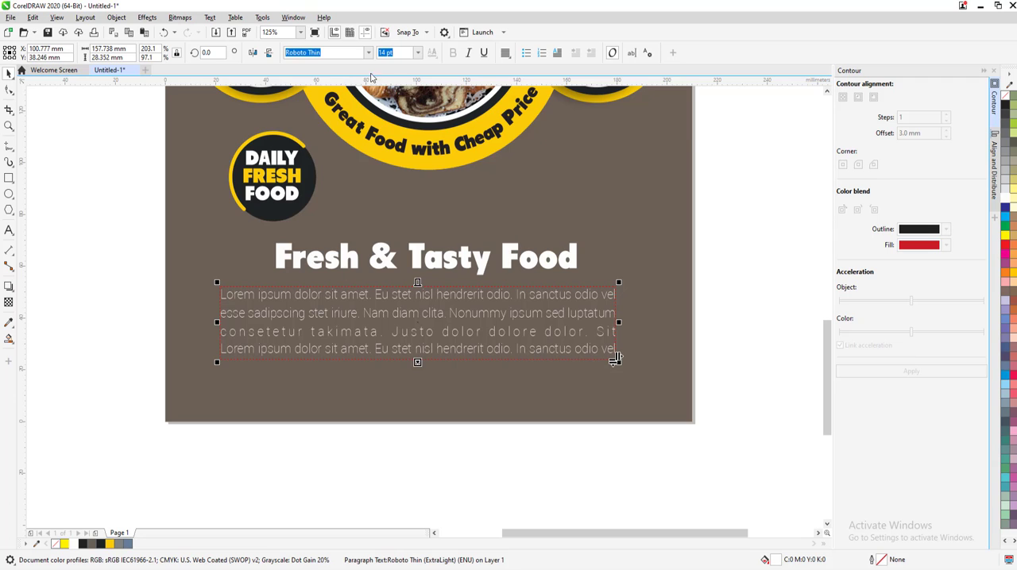
Set the Lorem ipsum paragraph's font to regular Roboto
click(369, 54)
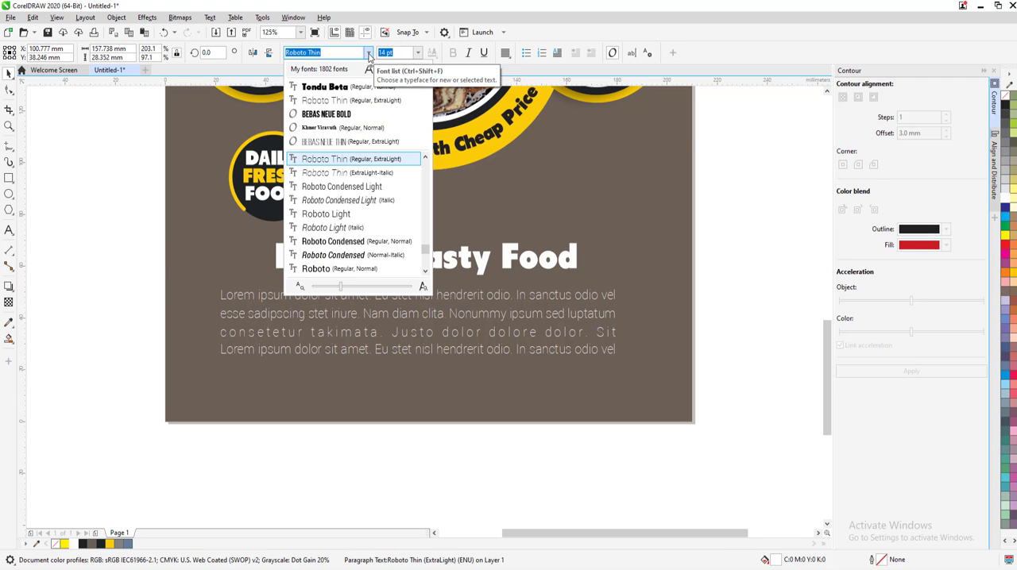
click(342, 187)
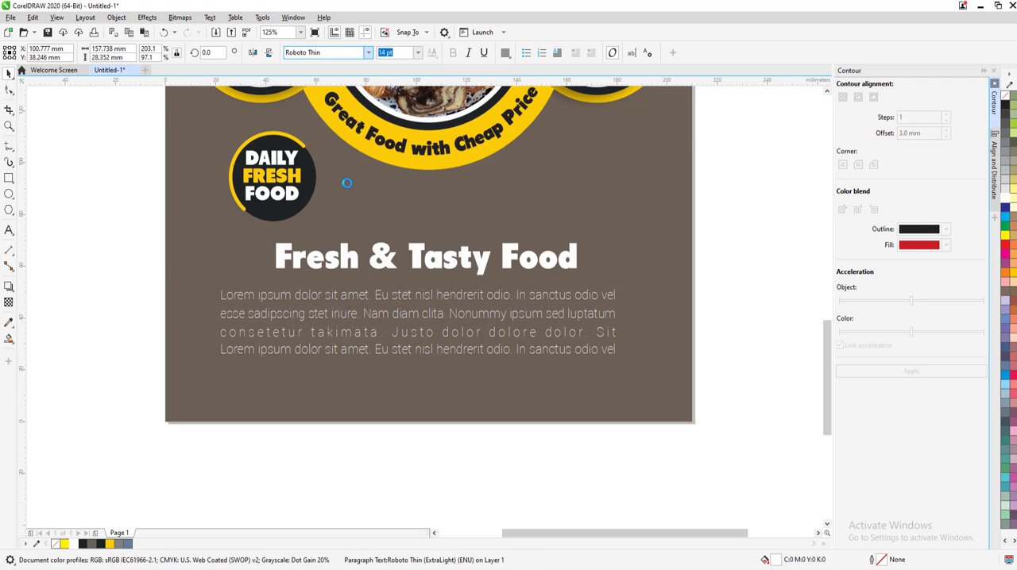
click(369, 53)
click(346, 241)
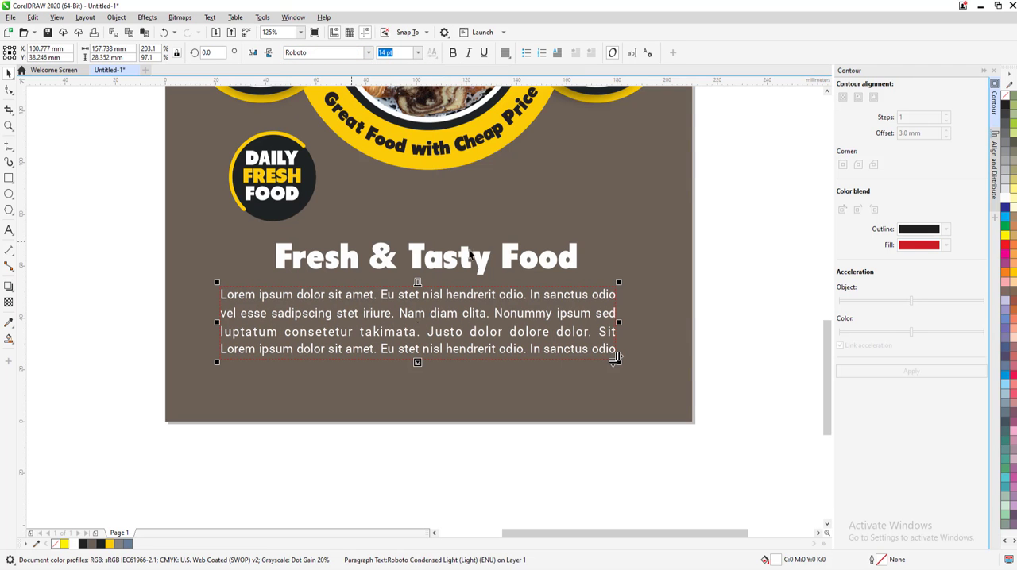
Convert the Lorem ipsum paragraph below the heading to curves
click(118, 18)
click(91, 253)
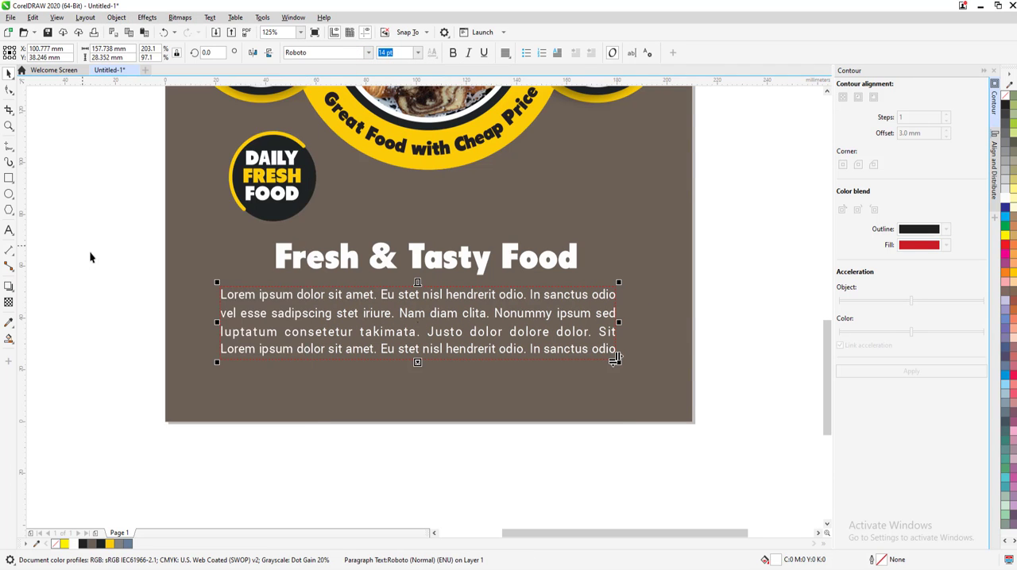
scroll(450, 349, down, 1)
click(434, 399)
click(441, 349)
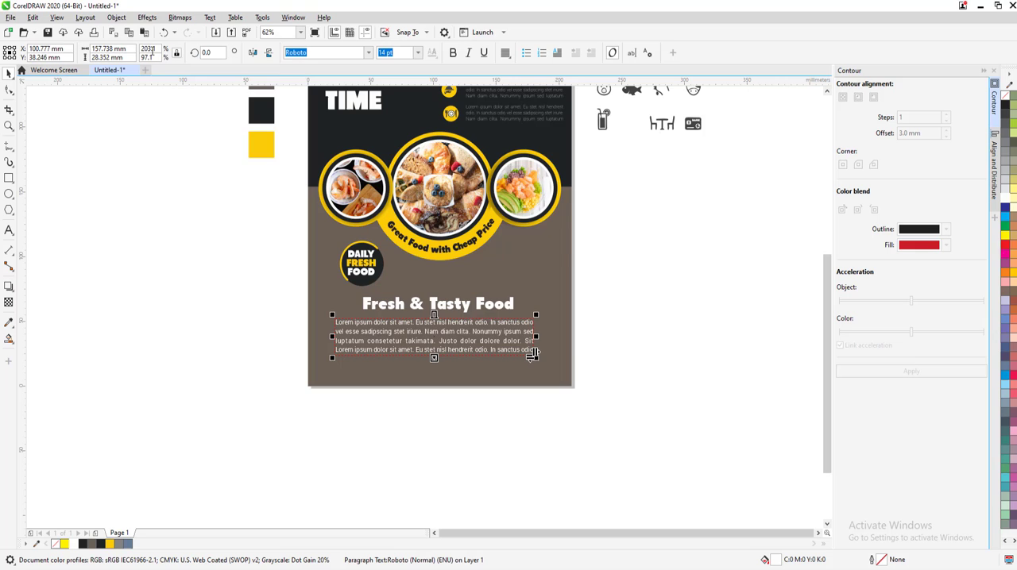
click(117, 17)
click(144, 301)
click(600, 423)
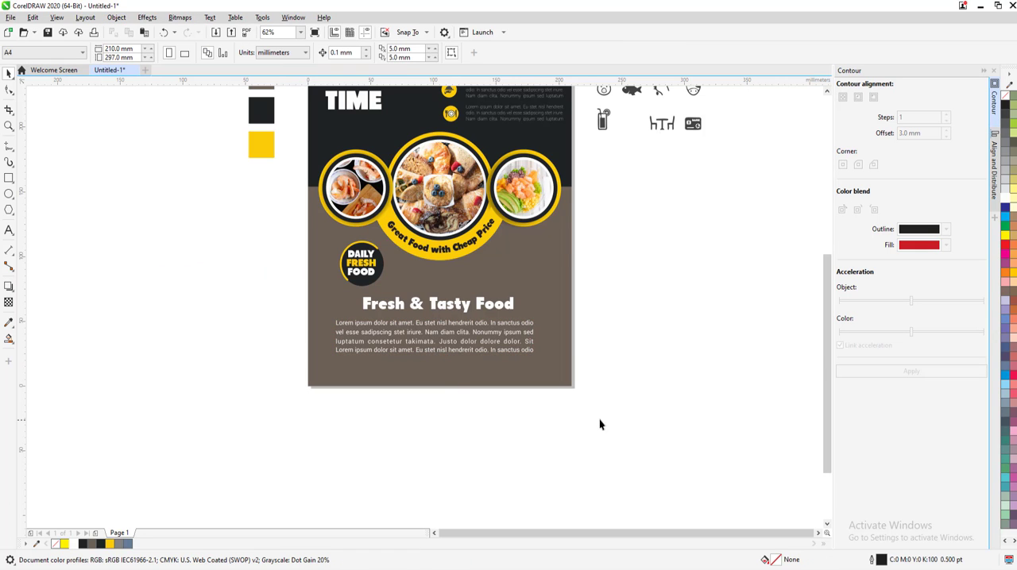
Align the "Fresh & Tasty Food" heading's horizontal center with the paragraph below it
drag(316, 296, 296, 291)
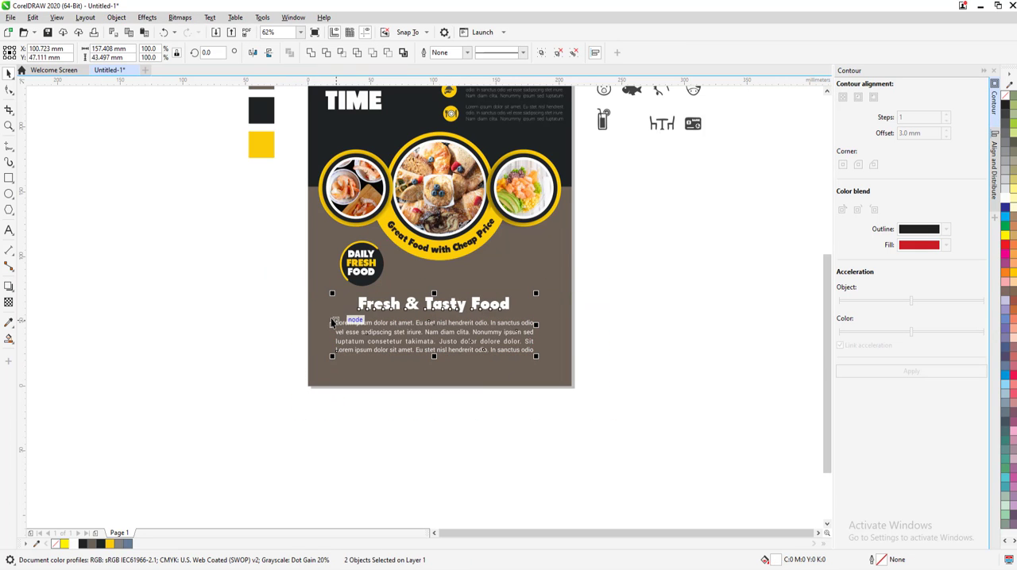
click(526, 410)
Place a copy of the "DAILY FRESH FOOD" badge level with the original, below the salad picture, at about X 164 mm
scroll(397, 283, up, 2)
drag(333, 273, 635, 280)
right_click(635, 280)
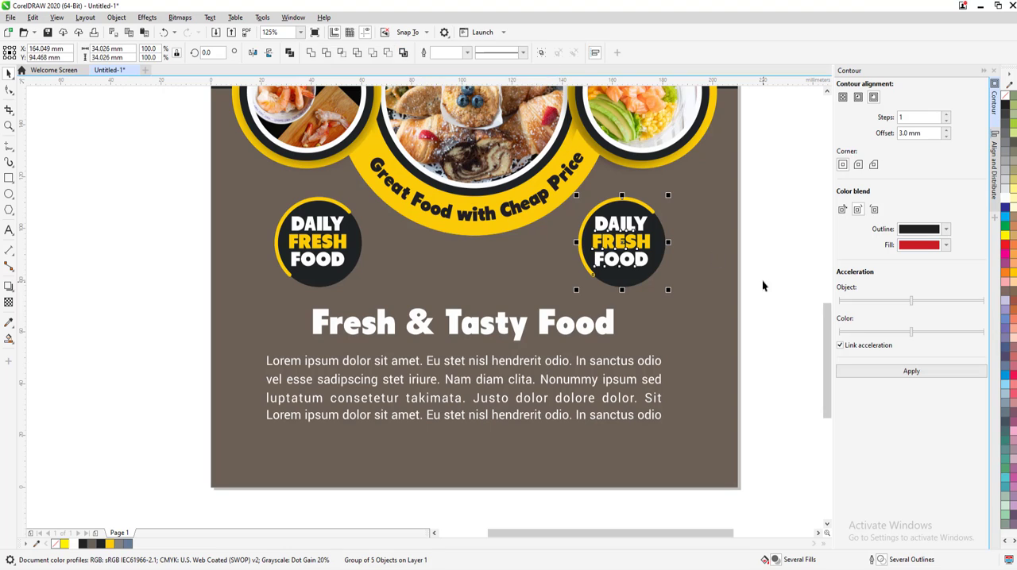
Break up the copied badge and delete its yellow arc, dark circle and "FOOD" line
ctrl+click(632, 228)
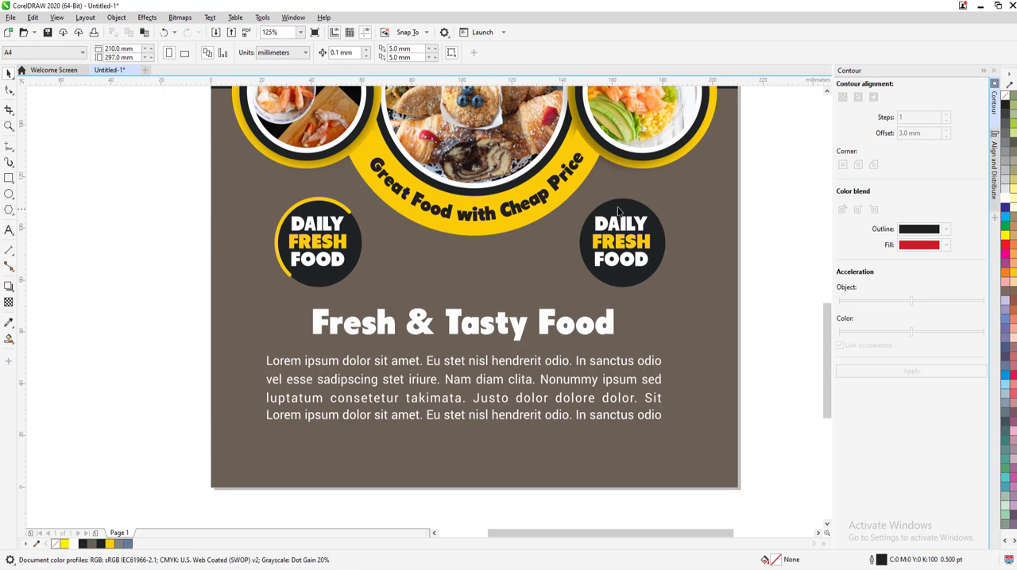
key(Delete)
ctrl+click(623, 224)
ctrl+click(627, 262)
key(Delete)
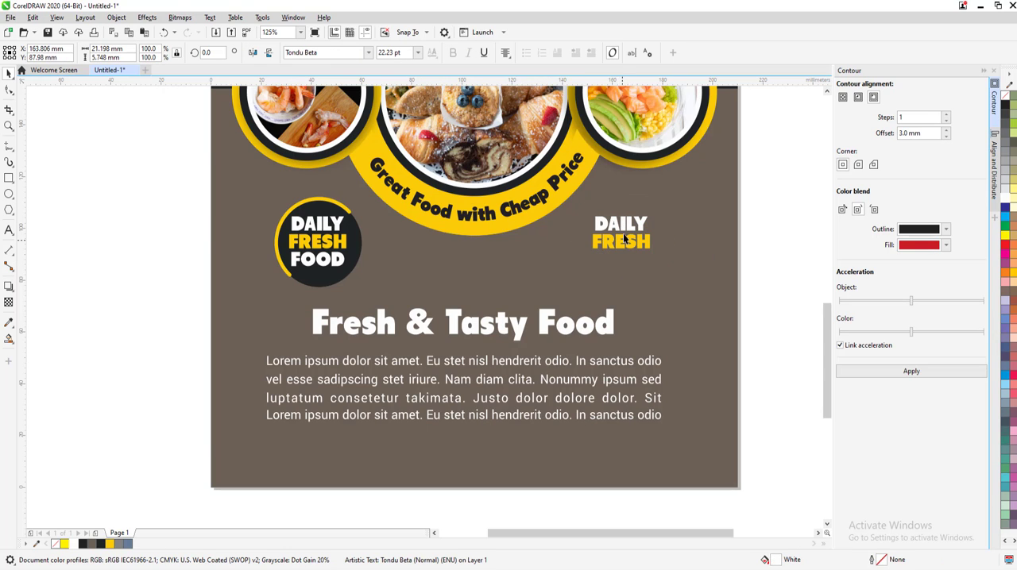
Replace the copied "DAILY" line below the salad picture with "Free Home"
double_click(624, 226)
double_click(624, 227)
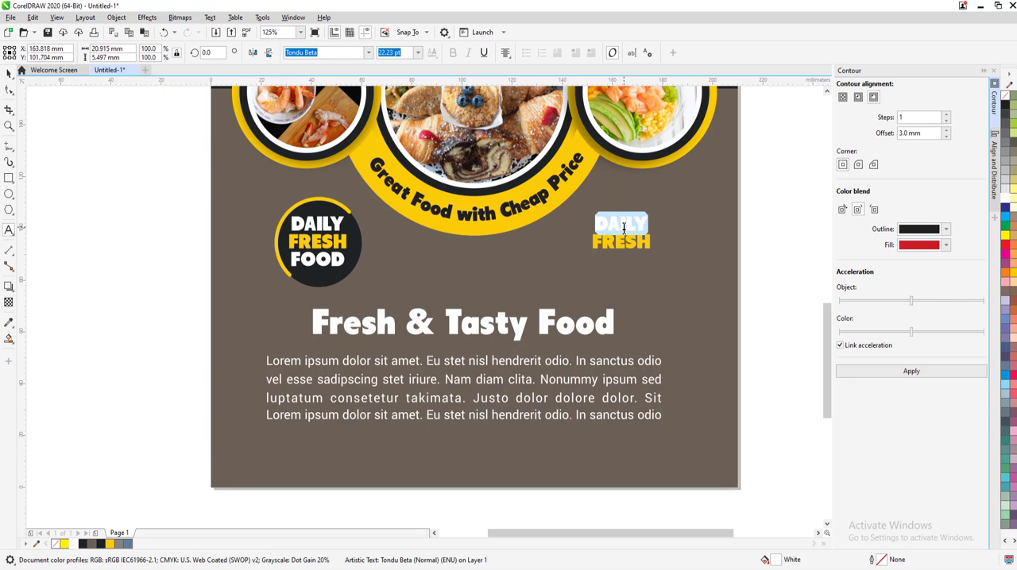
text(Free hom)
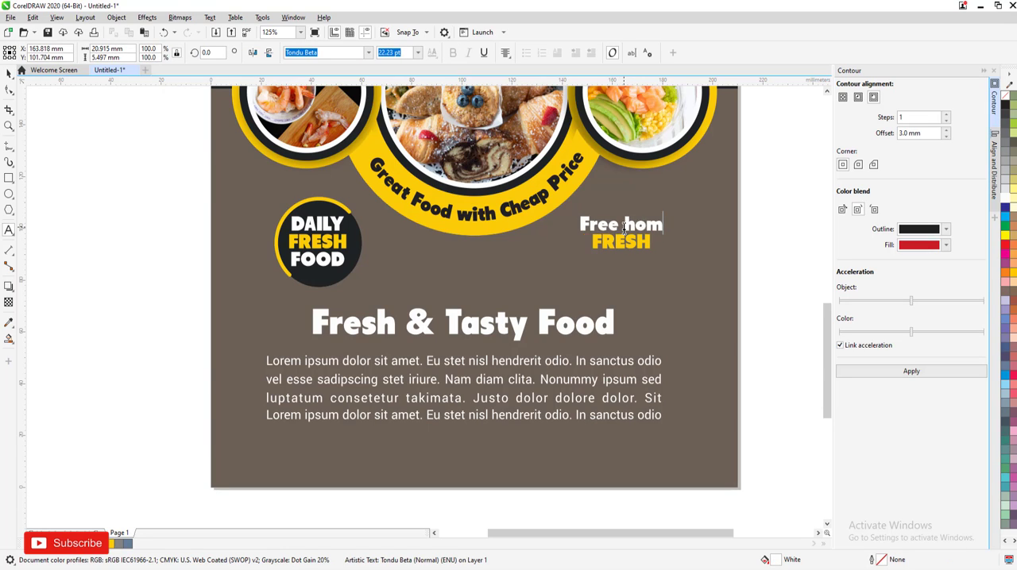
key(BackSpace)
key(BackSpace)
key(BackSpace)
text(Home)
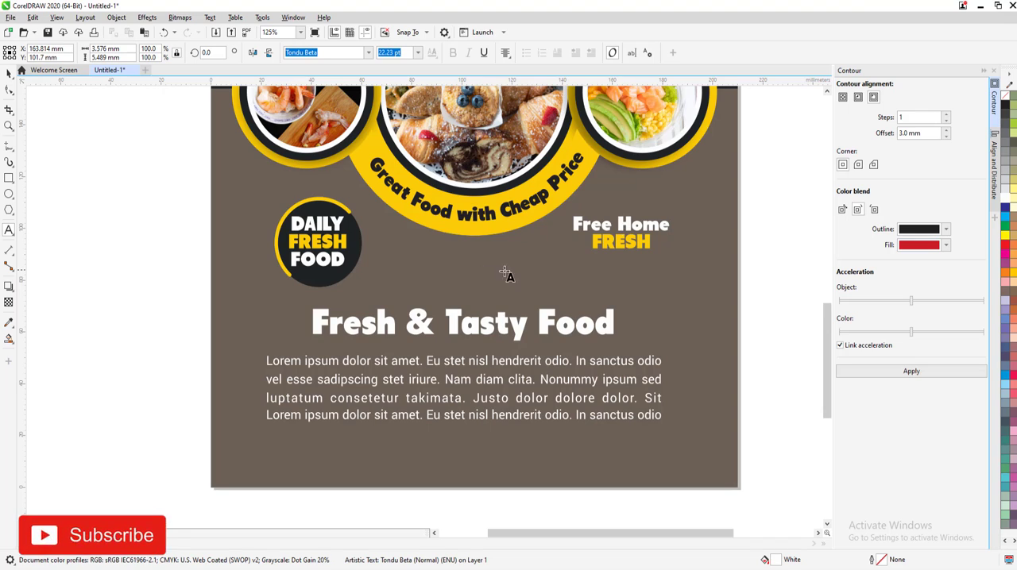
Replace the yellow "FRESH" line under "Free Home" with "Delivery" and add "Everyday" on a second line
double_click(602, 246)
text(De)
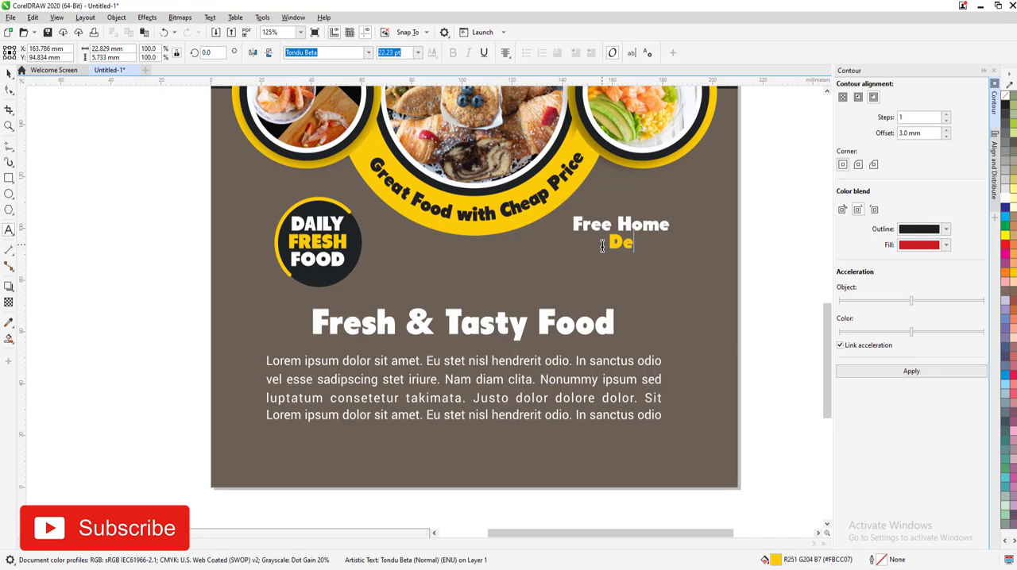
text(livery )
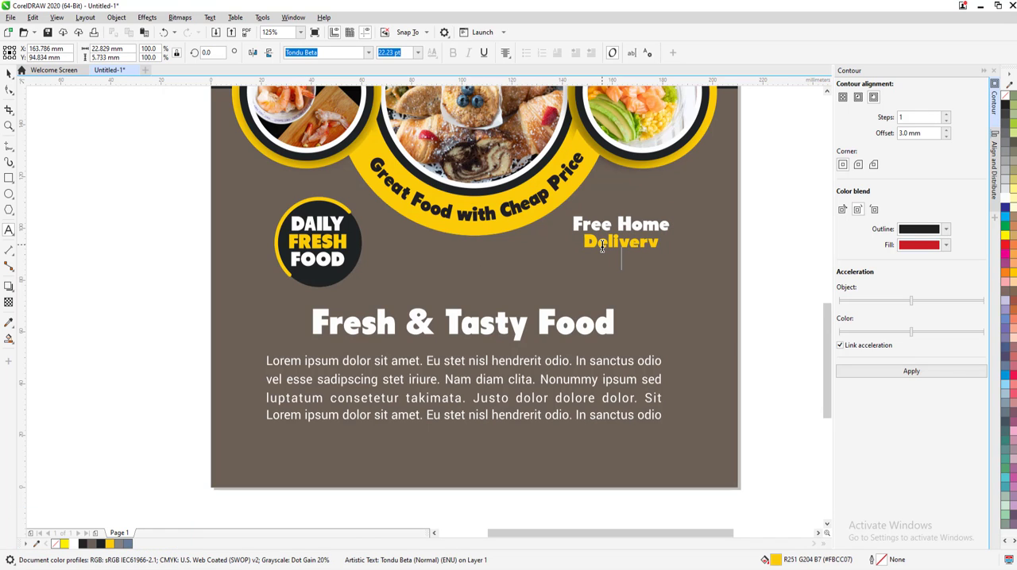
text(Everyday)
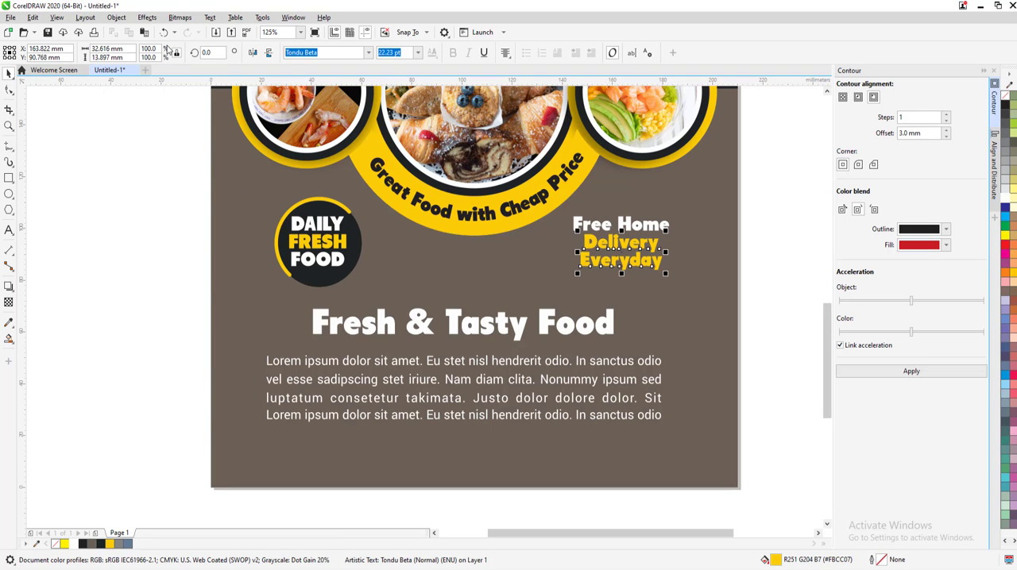
Break apart the two-line "Delivery Everyday" text and fill the "Everyday" line with white
click(9, 72)
click(116, 17)
click(150, 271)
click(130, 267)
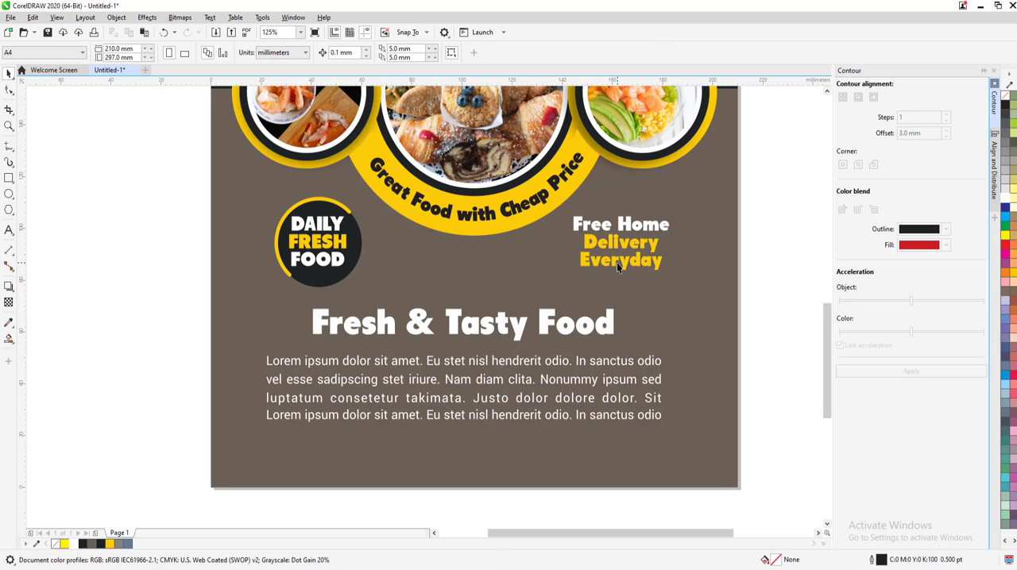
click(591, 269)
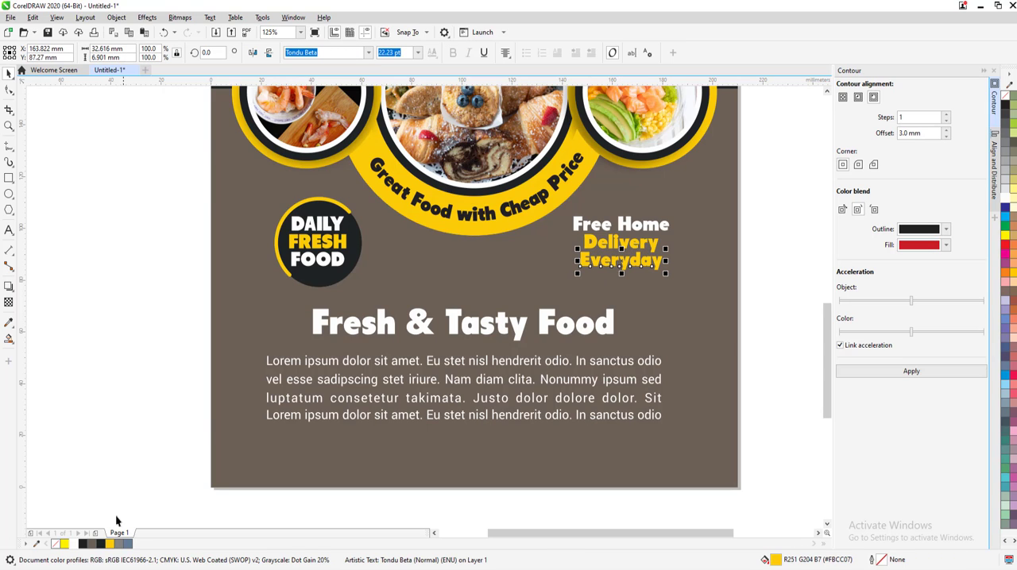
click(73, 544)
Move the three-line "Free Home Delivery Everyday" text closer to the page's right edge, at about X 182 mm
click(753, 288)
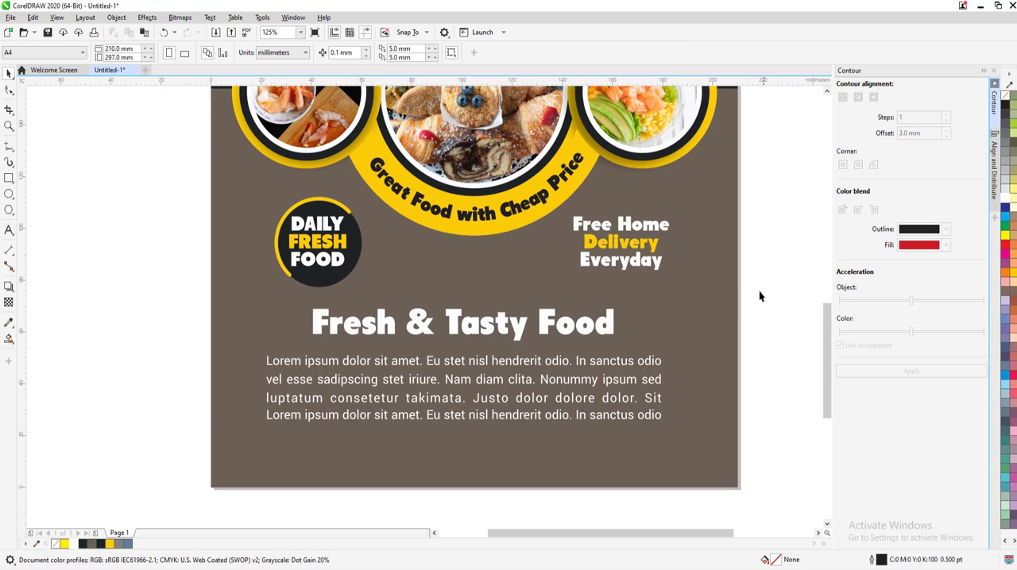
drag(566, 205, 687, 256)
key(F4)
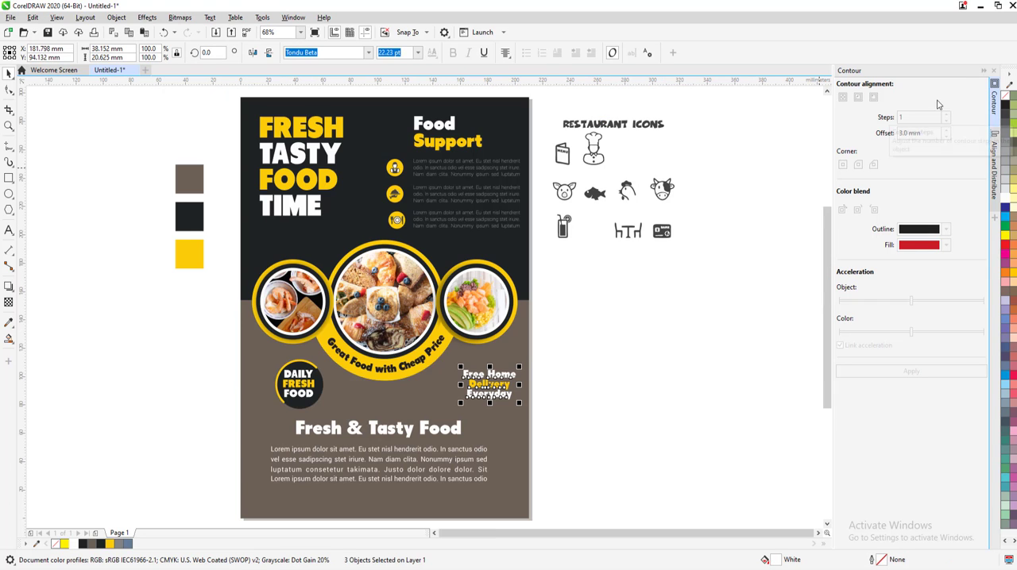
Collapse the Contour docker and delete the leftover restaurant icons beside the flyer
click(983, 71)
drag(624, 104, 838, 332)
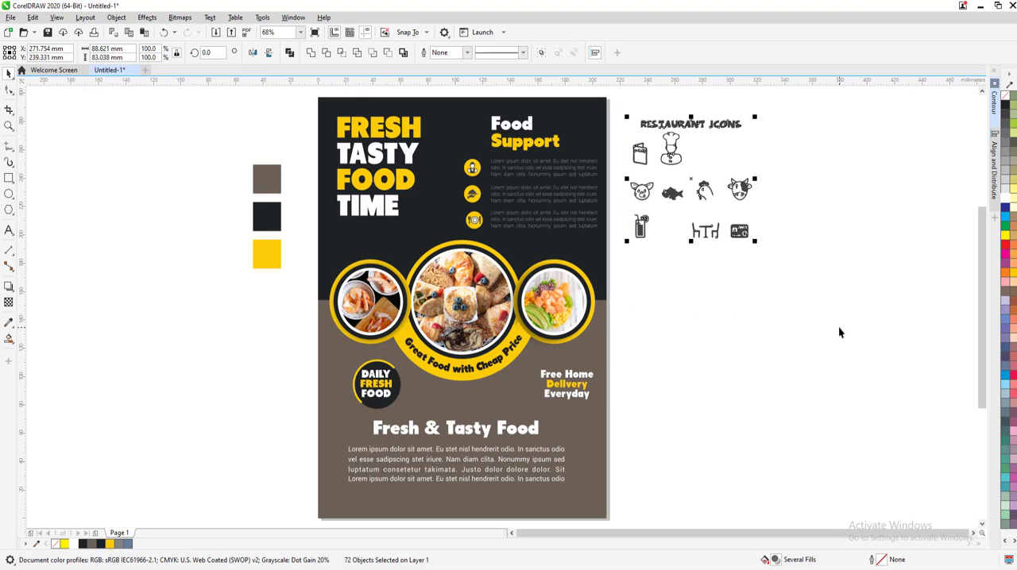
key(Delete)
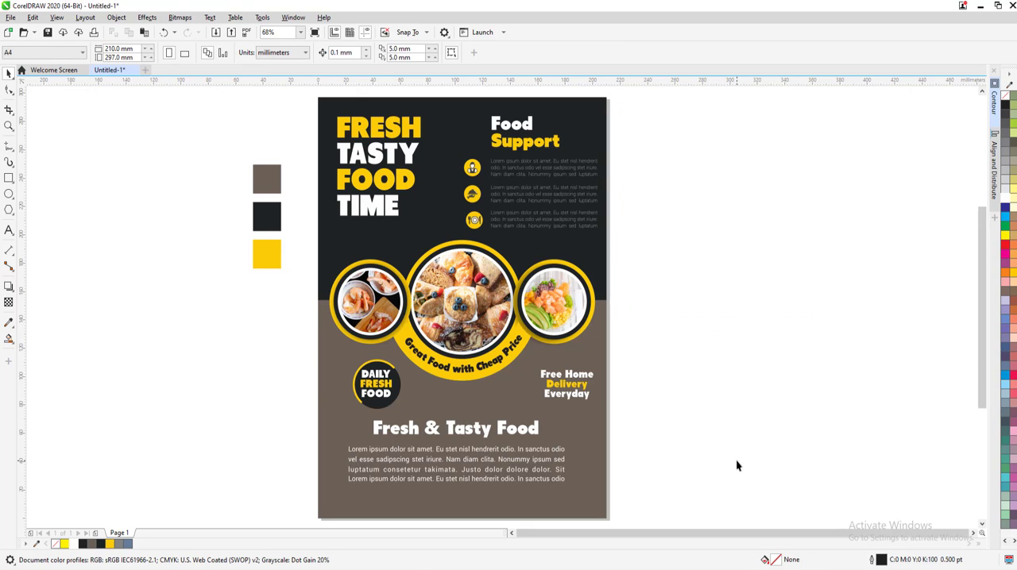
Shift the "Fresh & Tasty Food" heading and its paragraph slightly up together
drag(295, 412, 296, 412)
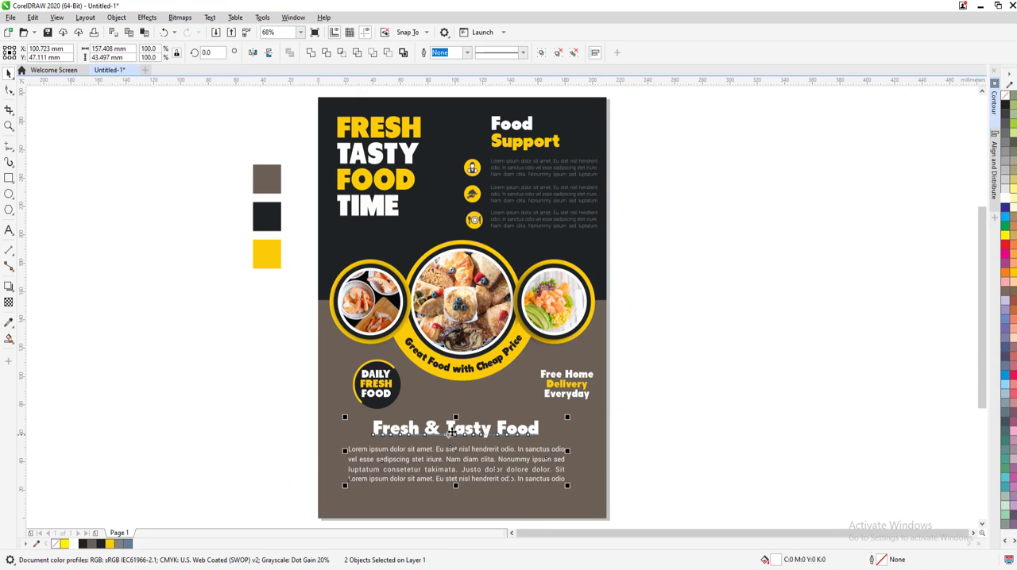
drag(451, 429, 451, 424)
click(632, 413)
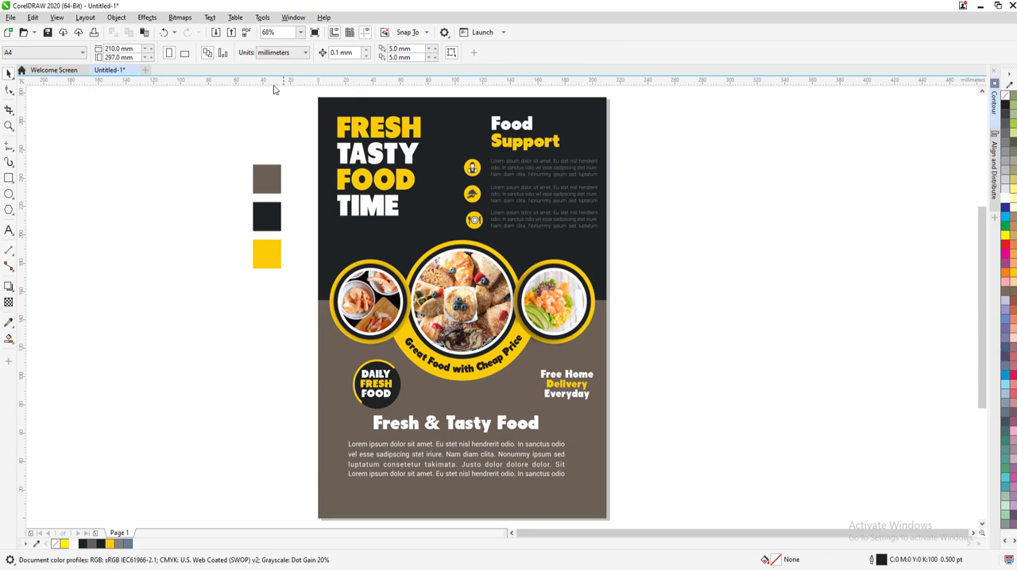
Import a-guide-to-qr-codes-and-how-to-scan-qr-codes-2.png and place it small in the flyer's lower-right corner
click(216, 32)
click(720, 471)
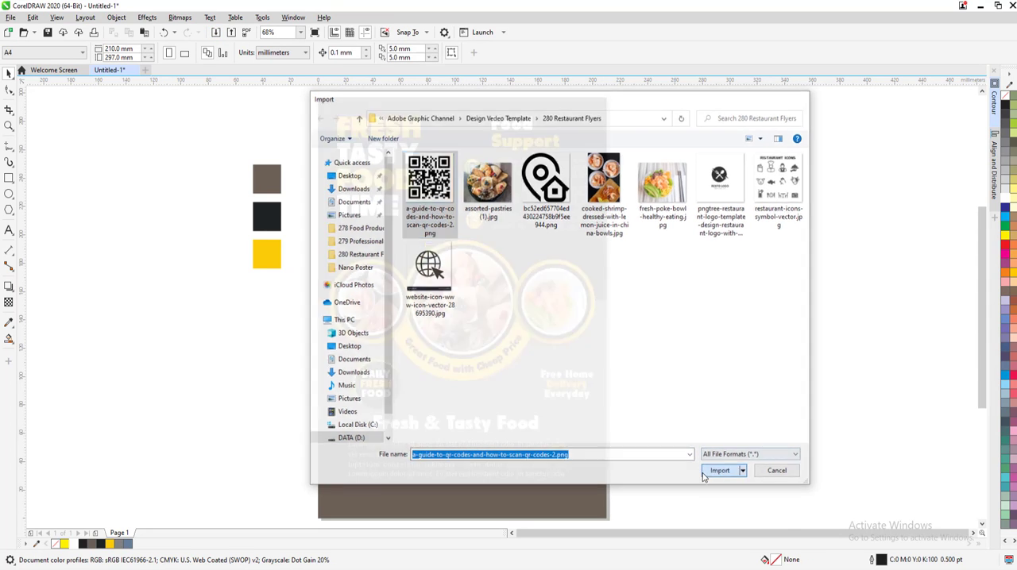
drag(606, 541, 596, 516)
click(579, 473)
scroll(579, 474, up, 2)
drag(586, 399, 603, 409)
Raise the "Fresh & Tasty Food" heading and its paragraph to about Y 57 mm to make room above the QR code
scroll(585, 401, down, 1)
click(426, 288)
drag(426, 288, 415, 283)
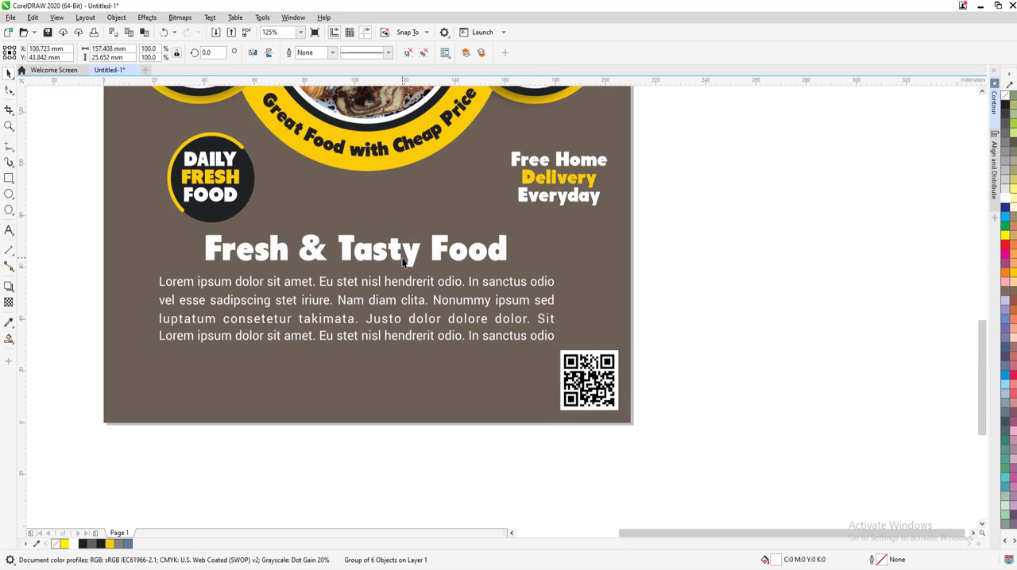
shift+click(381, 249)
drag(381, 249, 376, 237)
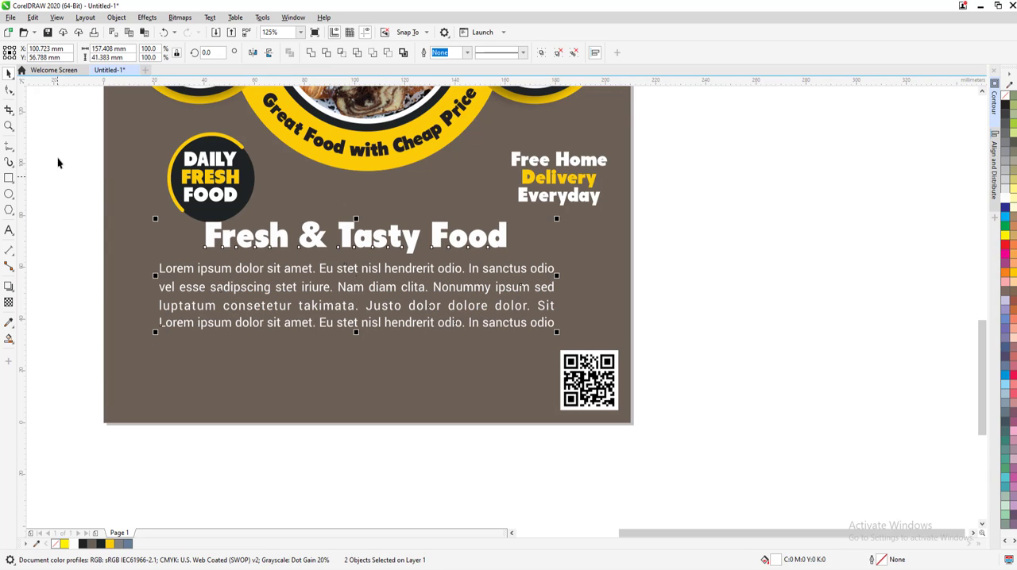
Move the "DAILY FRESH FOOD" badge under the shrimp picture, at about X 39 mm, Y 101 mm
drag(50, 107, 299, 252)
key(F4)
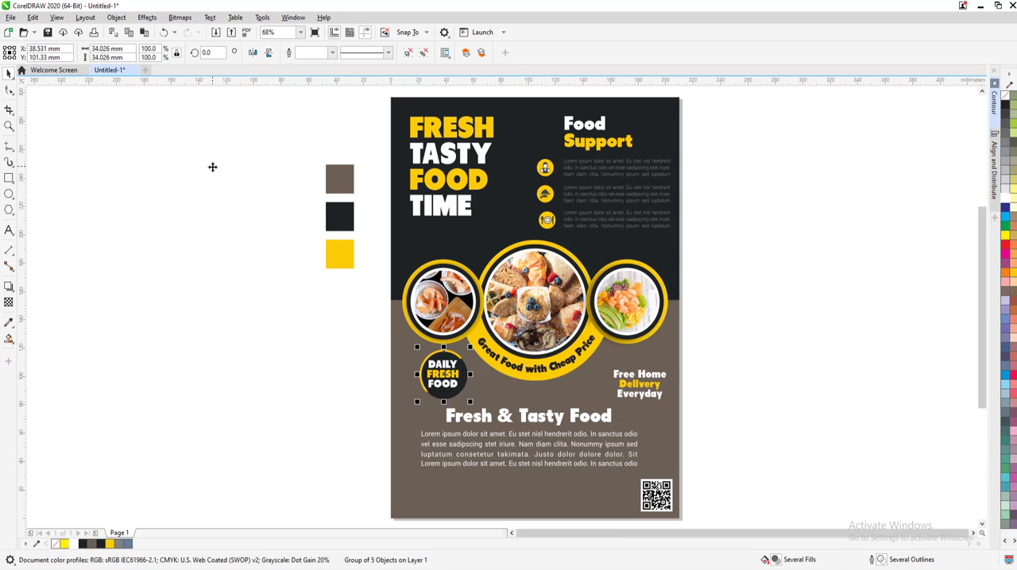
click(146, 211)
key(shift+F4)
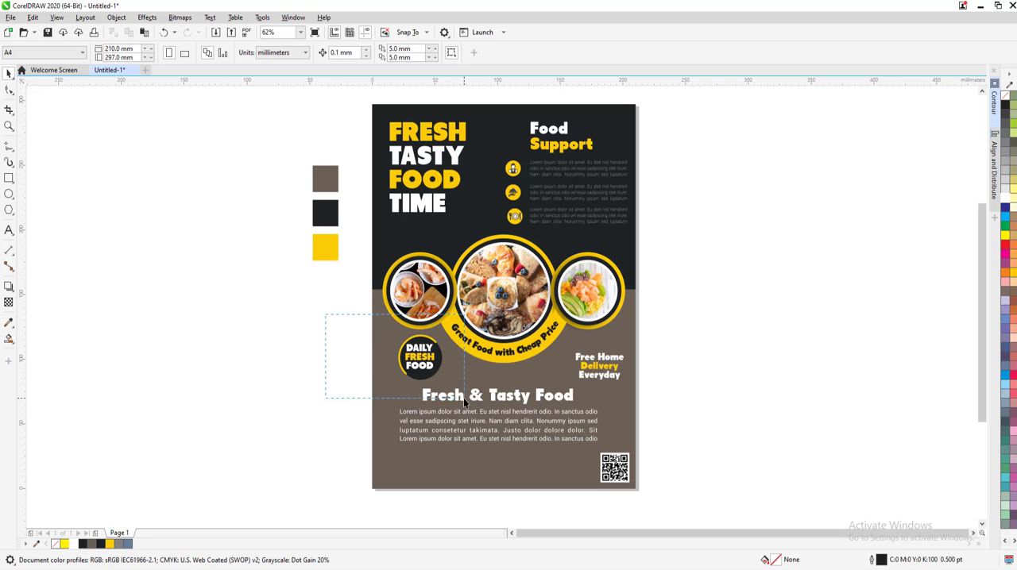
Copy the "DAILY FRESH FOOD" badge onto the upper-left edge of the pastry picture's ring and shrink it to about 24 mm
drag(464, 399, 464, 399)
drag(428, 365, 461, 248)
key(shift+F2)
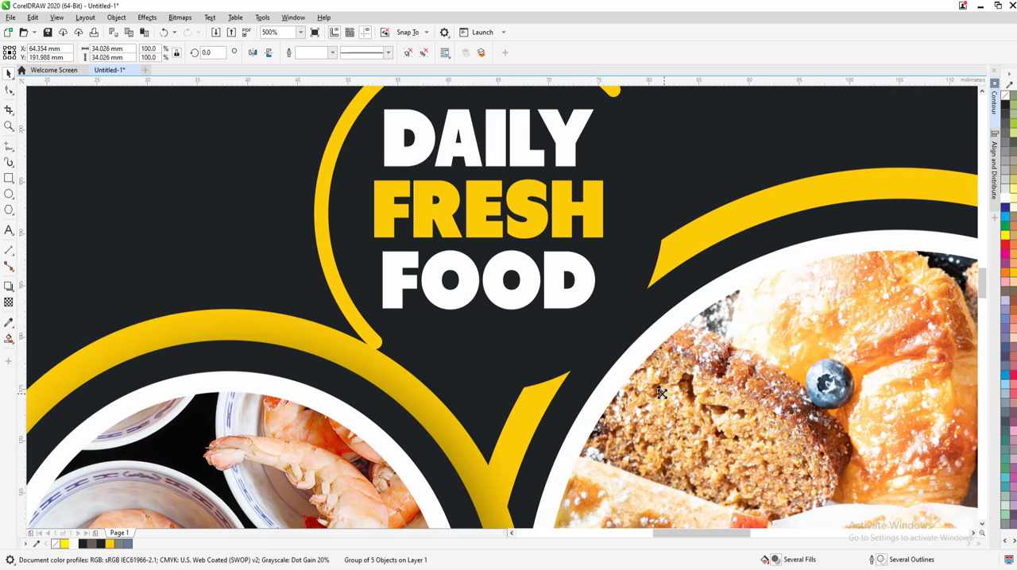
drag(661, 394, 615, 343)
drag(496, 240, 613, 292)
scroll(612, 292, down, 2)
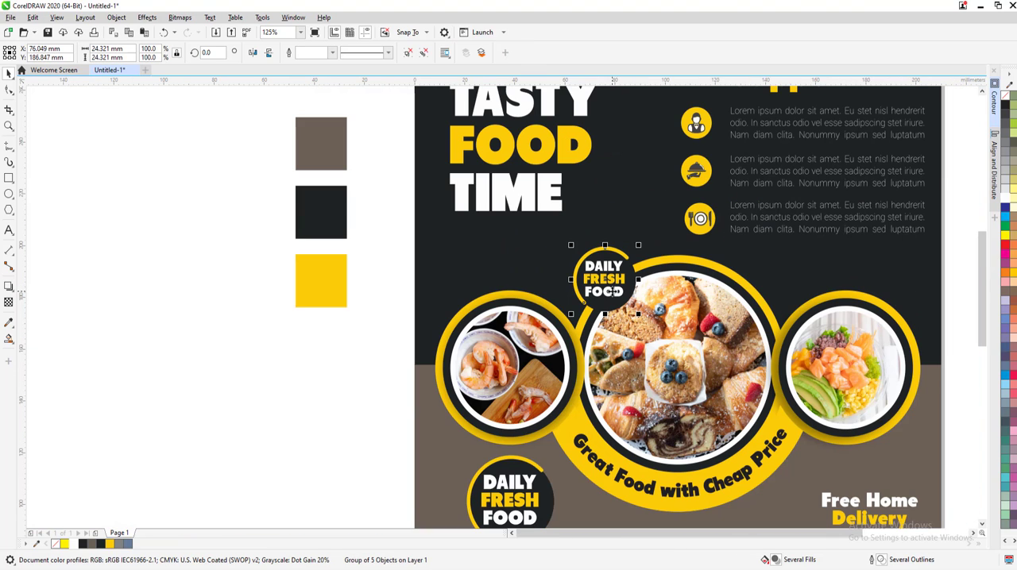
Change the small badge's three text lines to "GET", "20%" and "OFF"
double_click(613, 291)
scroll(613, 292, up, 2)
double_click(605, 266)
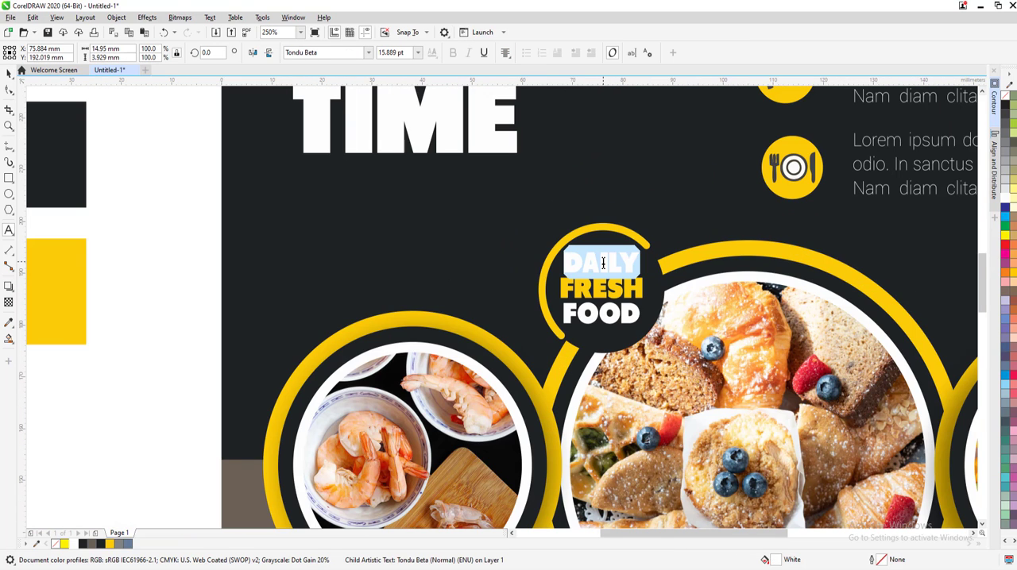
text(GET)
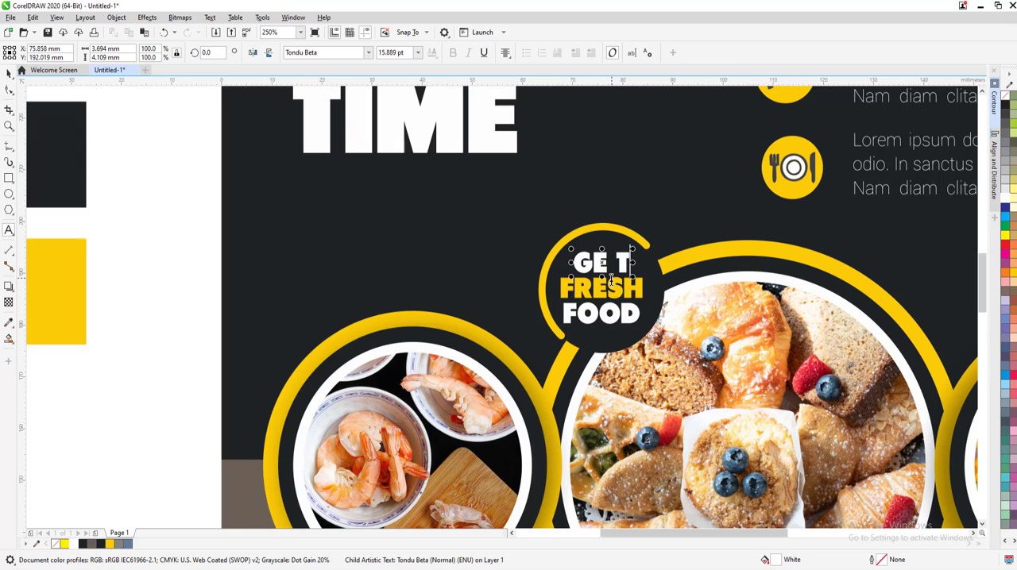
double_click(602, 282)
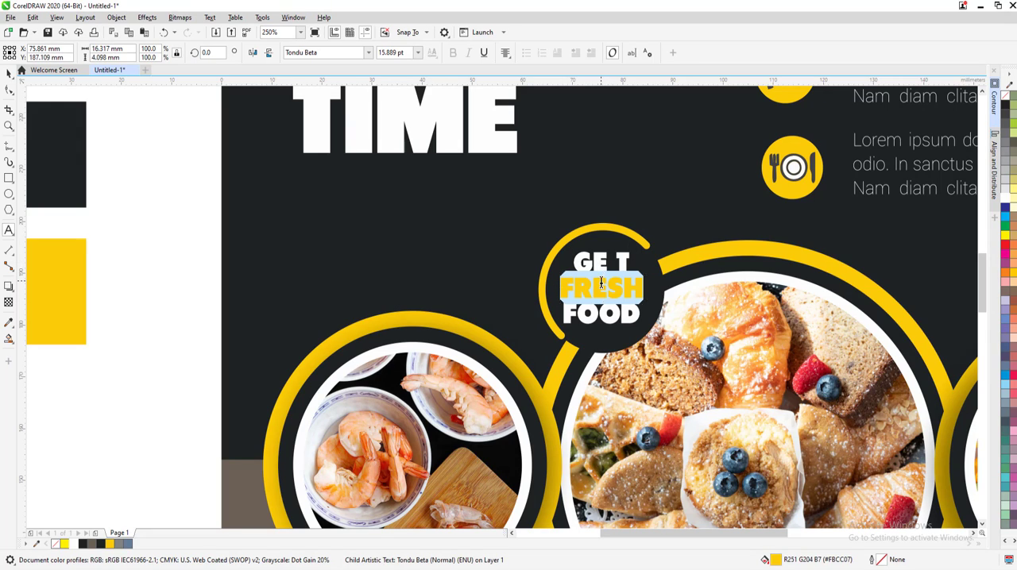
text(20%)
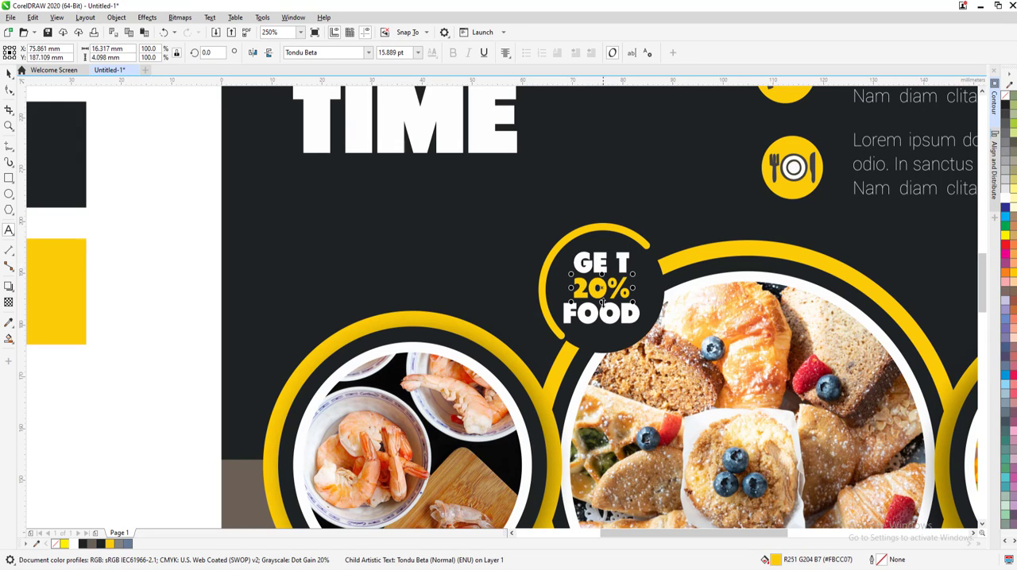
double_click(603, 312)
text(OFF)
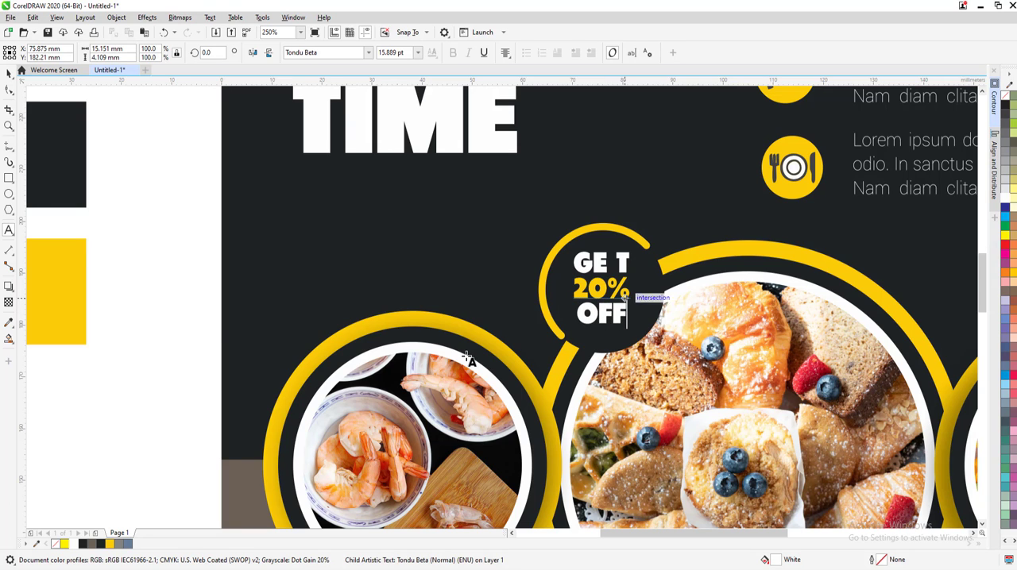
click(9, 74)
scroll(580, 294, up, 2)
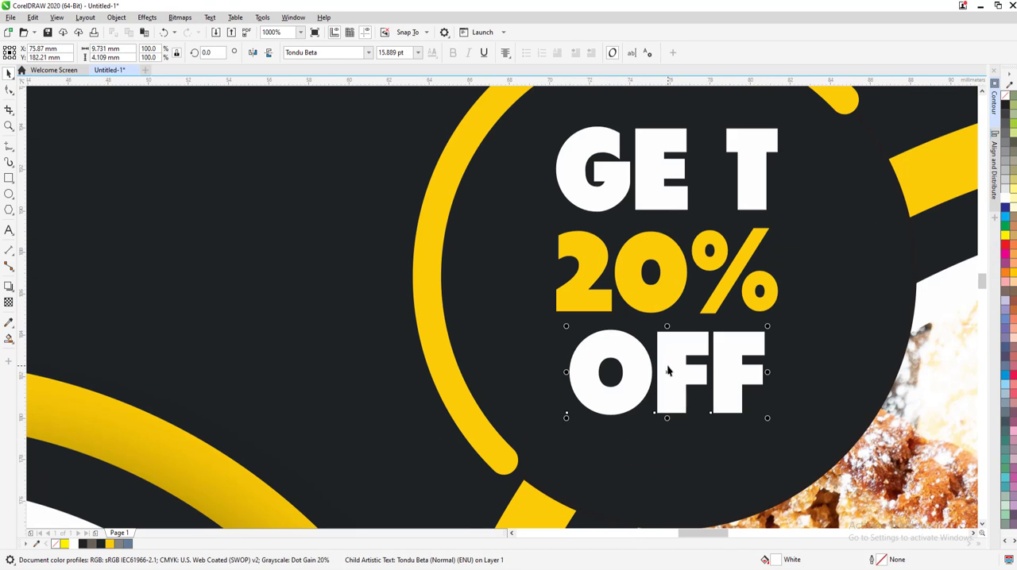
drag(667, 366, 667, 385)
key(ctrl+z)
Ungroup the small badge and move its "OFF" line straight down to leave space below "20%"
scroll(405, 163, down, 2)
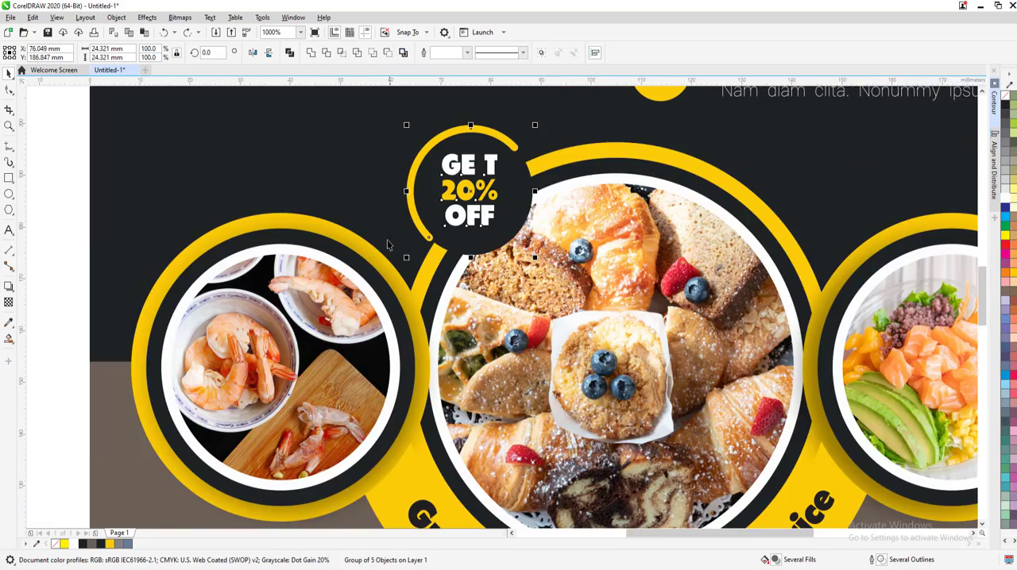
click(387, 239)
scroll(472, 231, up, 1)
click(475, 203)
scroll(475, 215, down, 1)
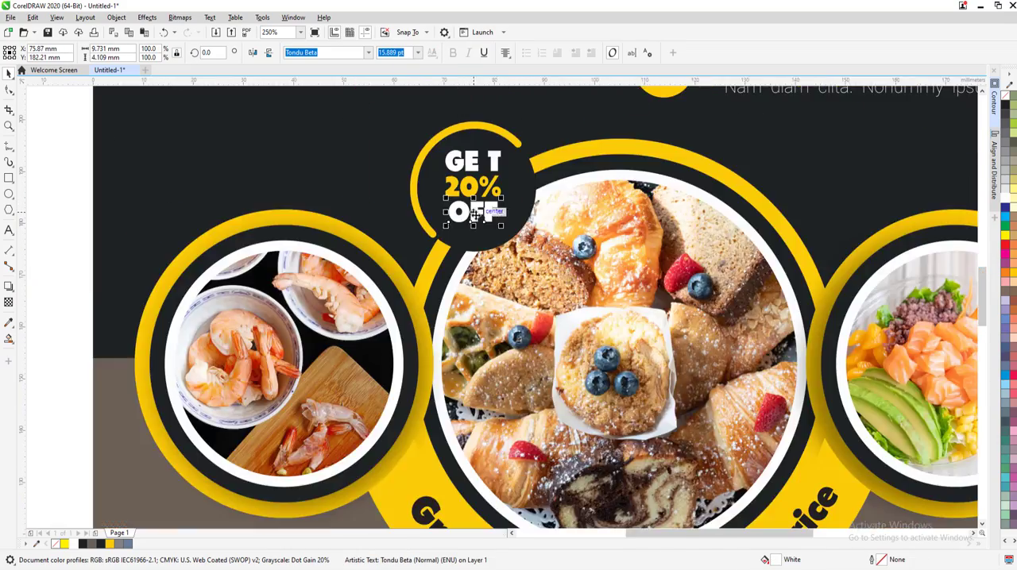
scroll(475, 214, up, 2)
drag(475, 213, 475, 277)
scroll(483, 276, down, 1)
Enlarge the small badge's "20%" line to about 26.9 pt and fit it between "GET" and "OFF"
click(485, 194)
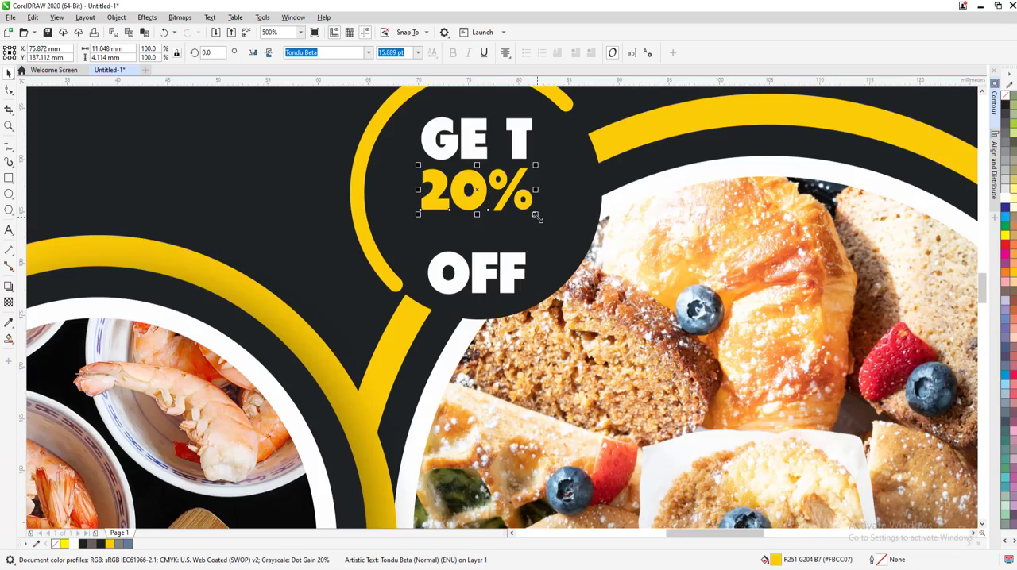
drag(536, 217, 579, 237)
scroll(484, 213, down, 2)
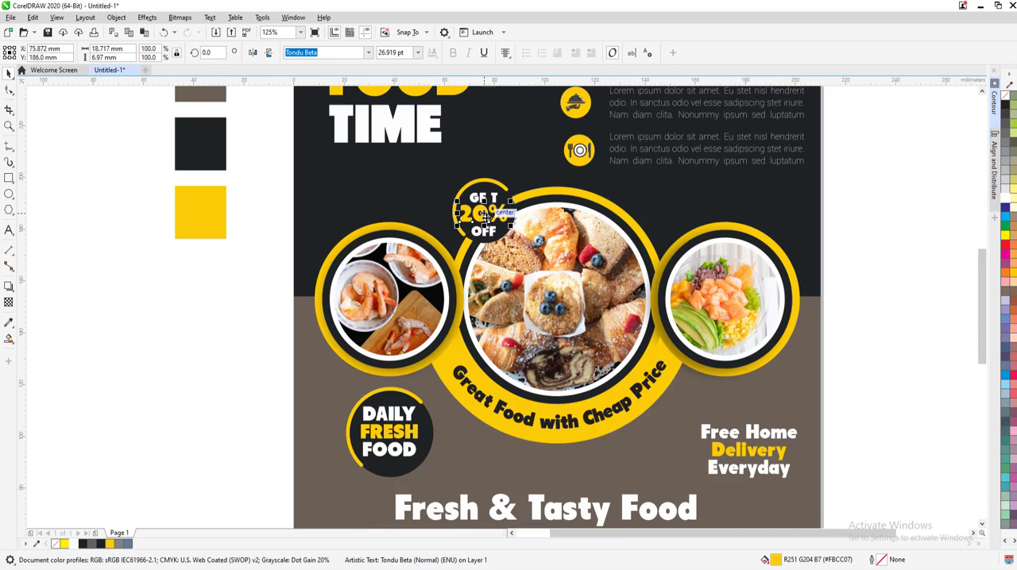
Extend the lower-left end of the small badge's yellow arc so the arc ends at 234.8 degrees
scroll(467, 234, up, 2)
click(464, 235)
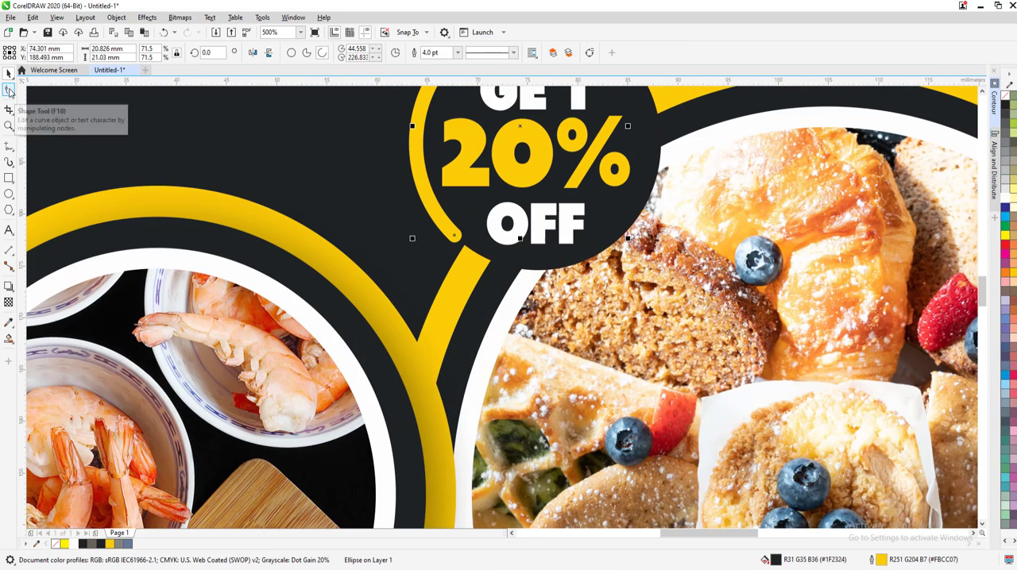
click(9, 91)
drag(453, 236, 510, 262)
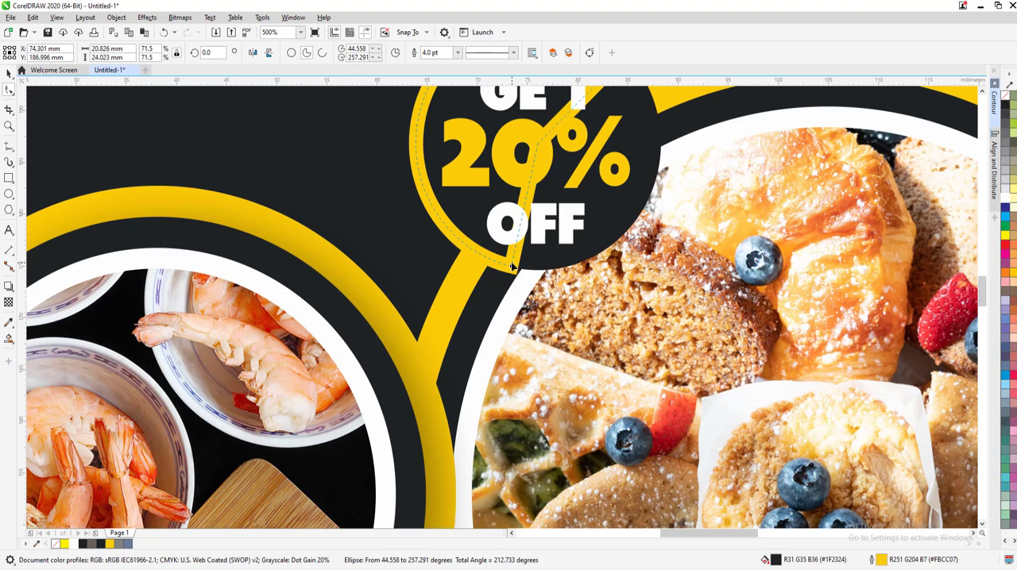
scroll(507, 261, down, 1)
scroll(524, 199, up, 2)
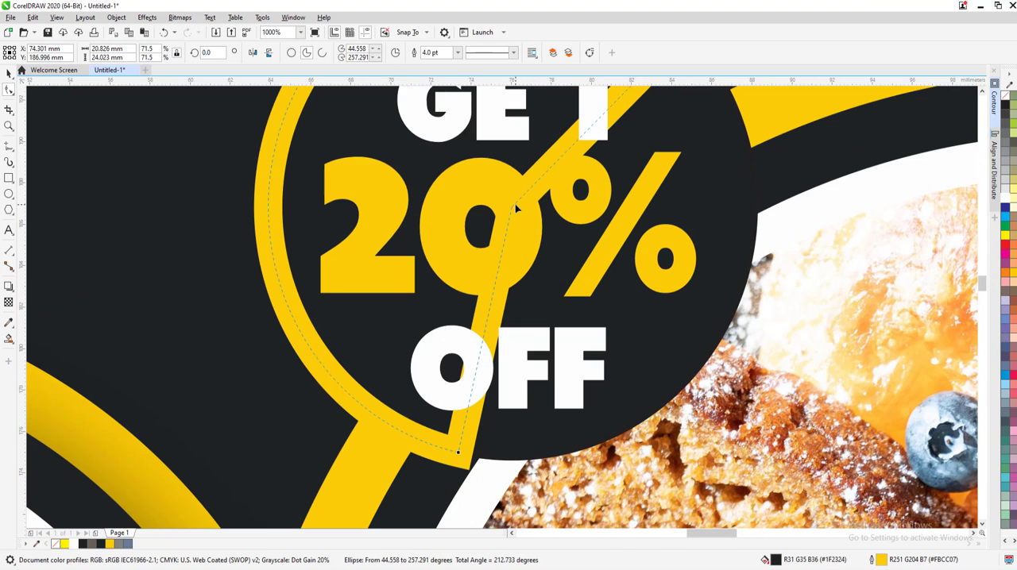
click(516, 208)
click(460, 443)
drag(425, 441, 435, 405)
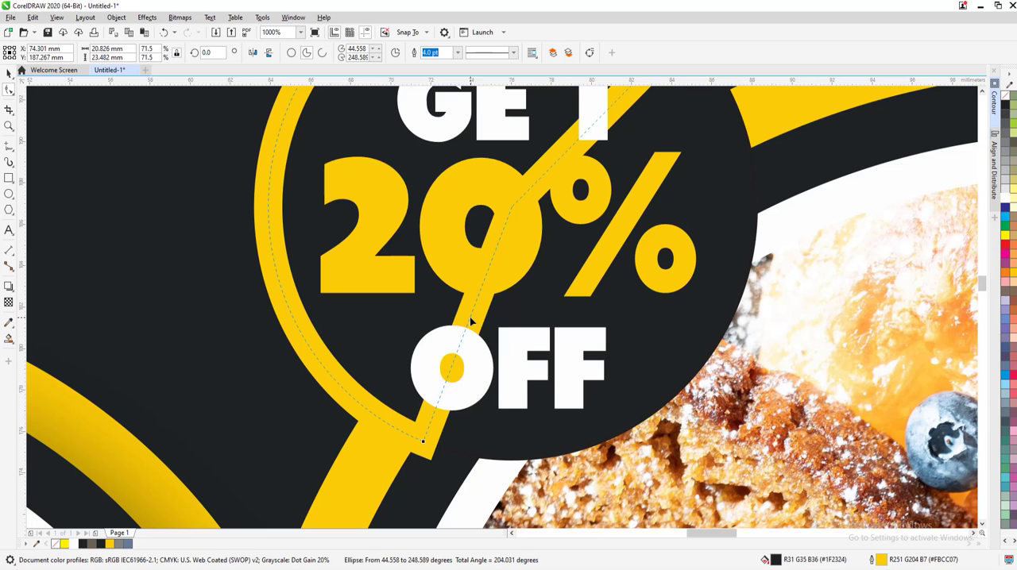
drag(421, 443, 379, 411)
scroll(413, 429, down, 3)
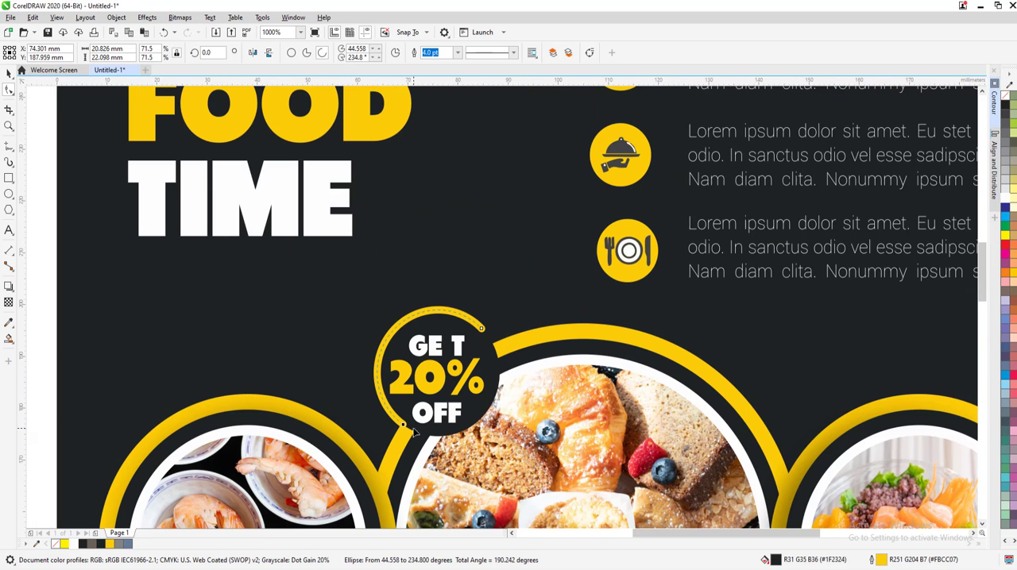
key(Escape)
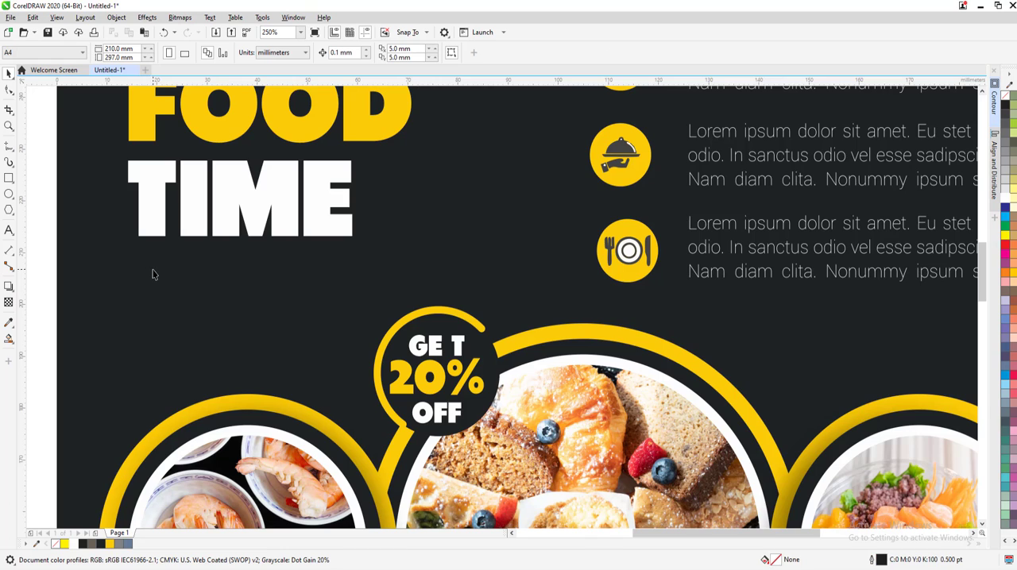
Import the location pin PNG and the website icon JPG and place them outside the page's left edge, about 64 mm and 58 mm wide
key(F4)
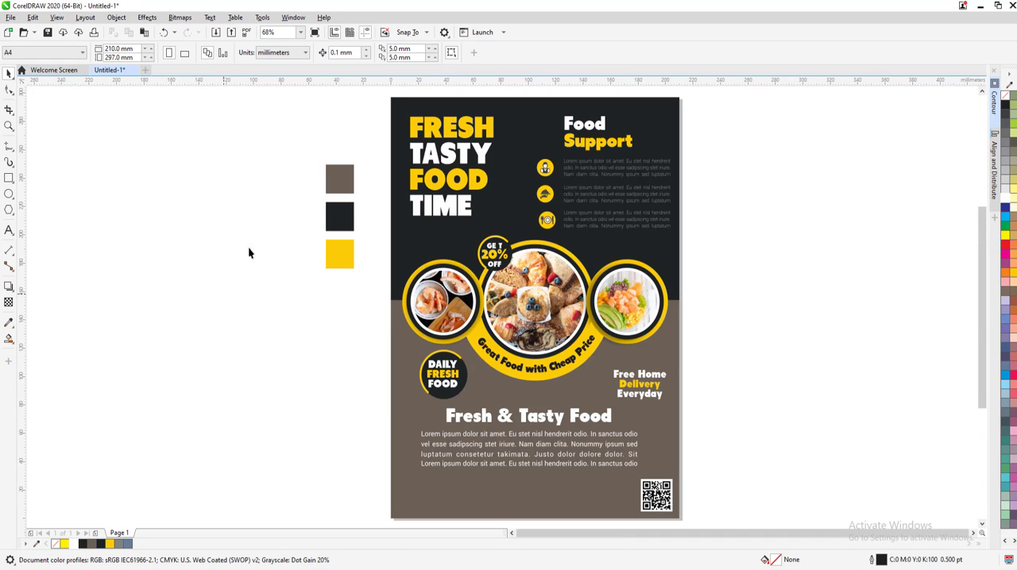
key(ctrl+i)
click(546, 189)
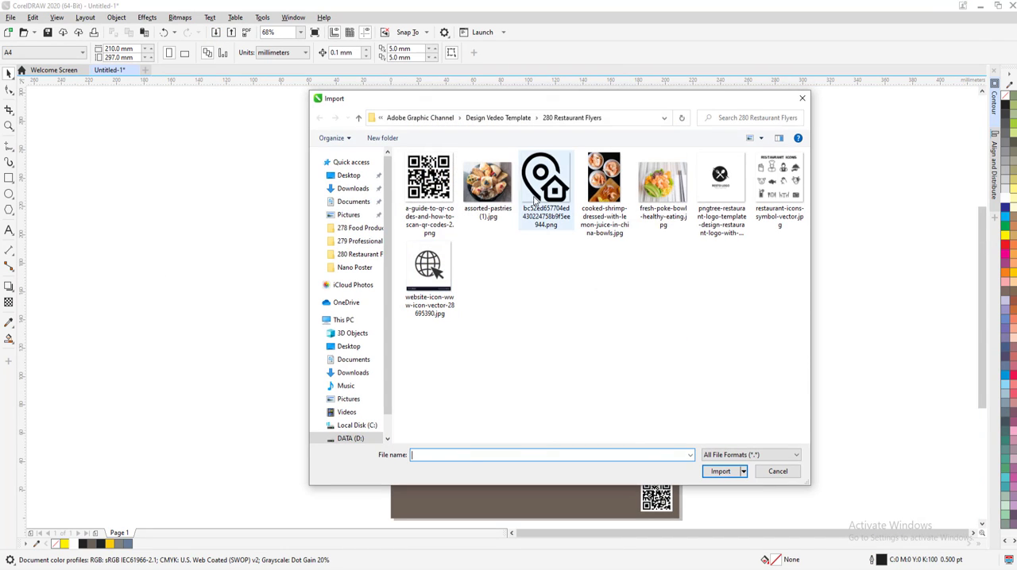
ctrl+click(429, 266)
key(Return)
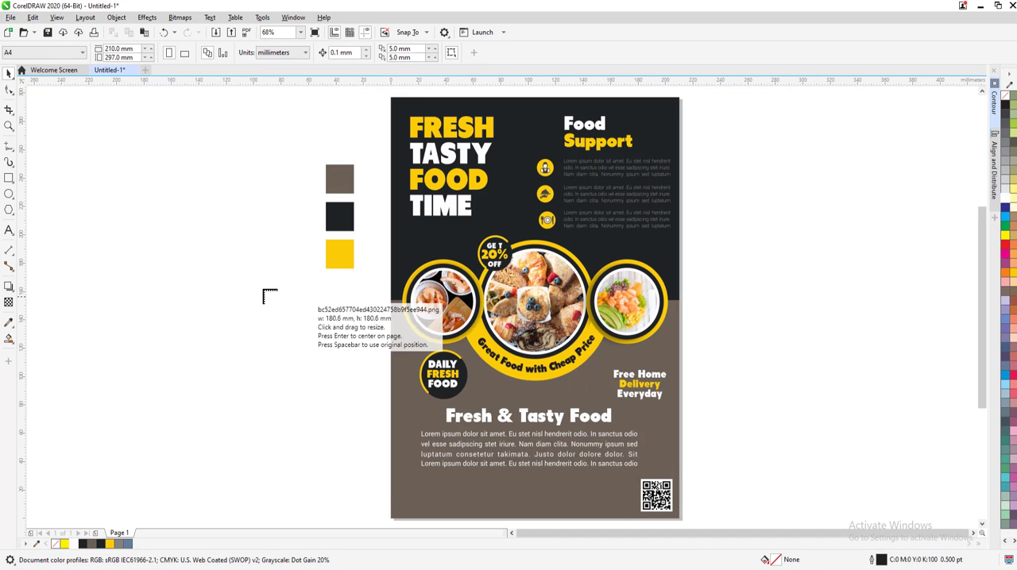
drag(145, 220, 233, 313)
drag(145, 331, 230, 422)
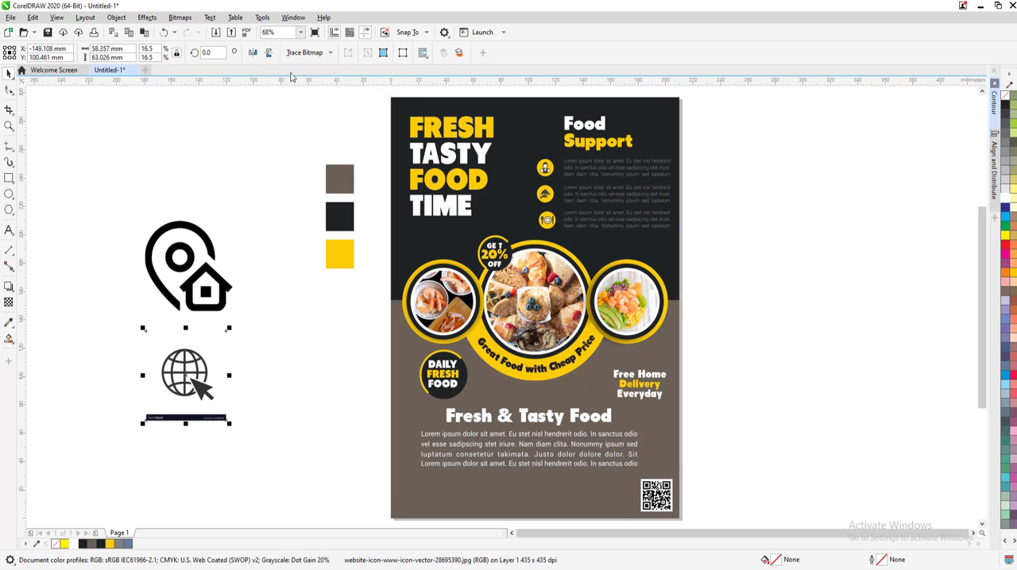
Convert the website icon image to vectors with an outline trace of type High quality image
click(315, 56)
mouse_move(337, 95)
click(419, 153)
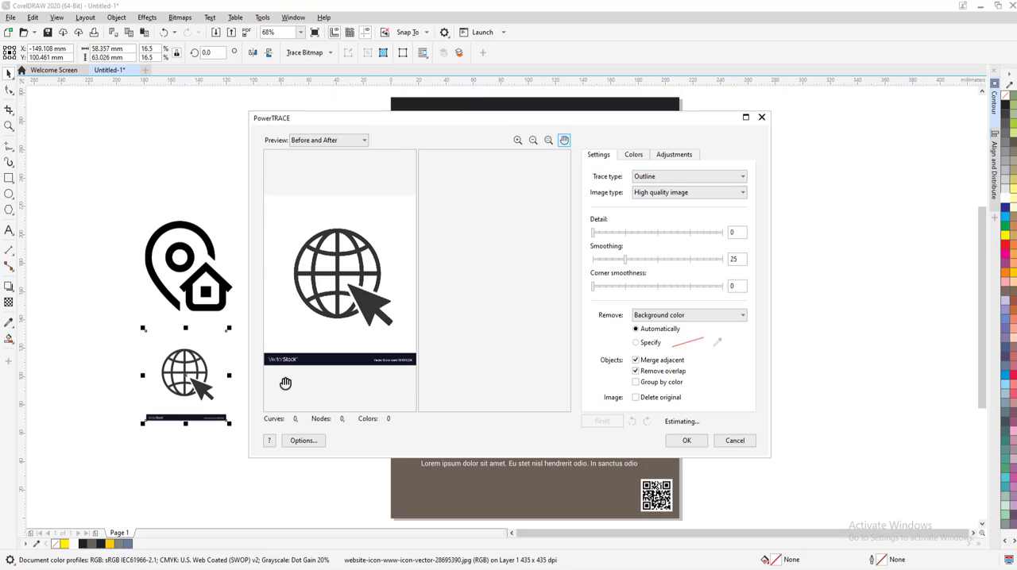
key(Return)
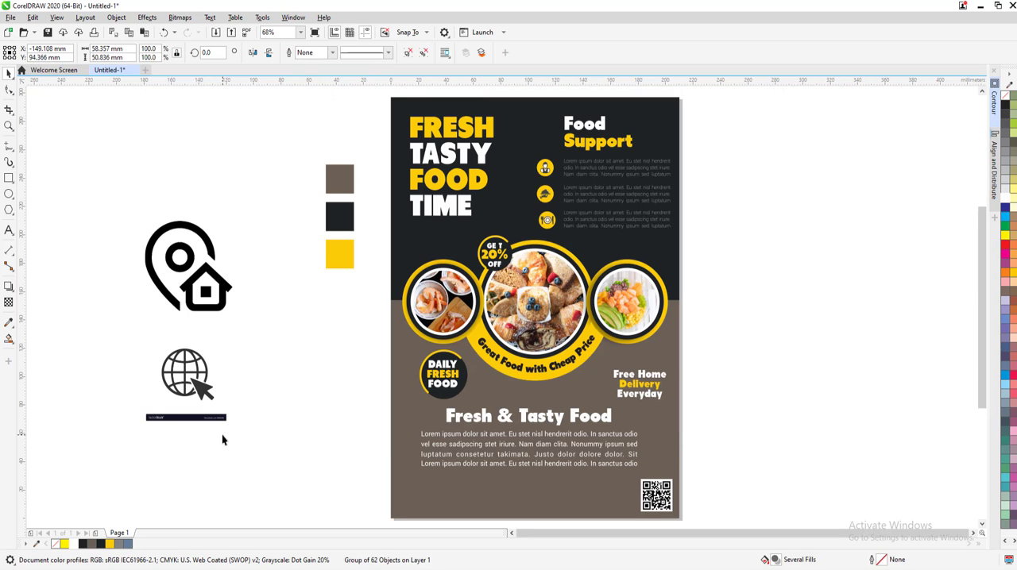
key(Delete)
drag(124, 403, 307, 470)
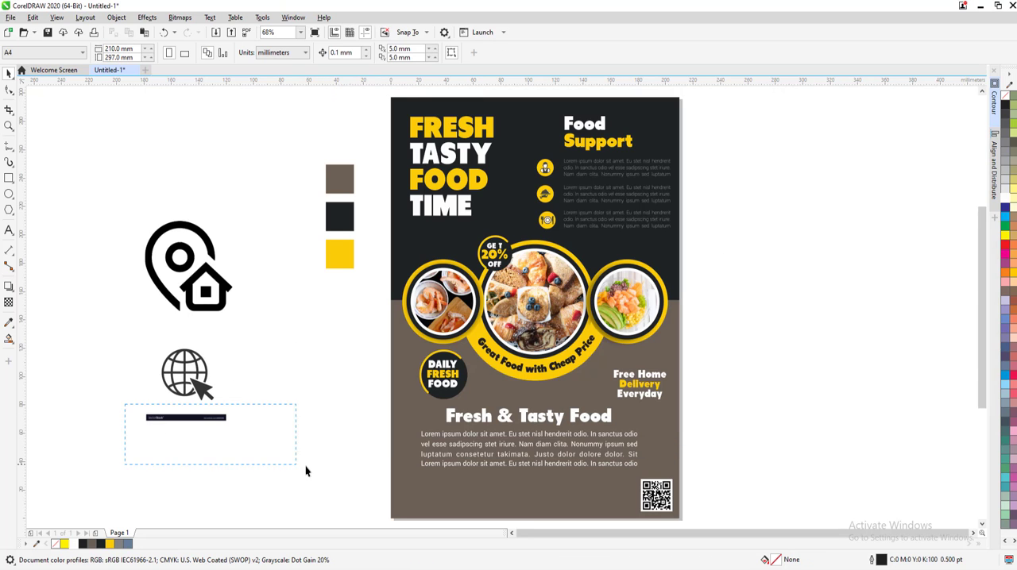
scroll(157, 382, up, 2)
click(311, 395)
scroll(312, 395, down, 2)
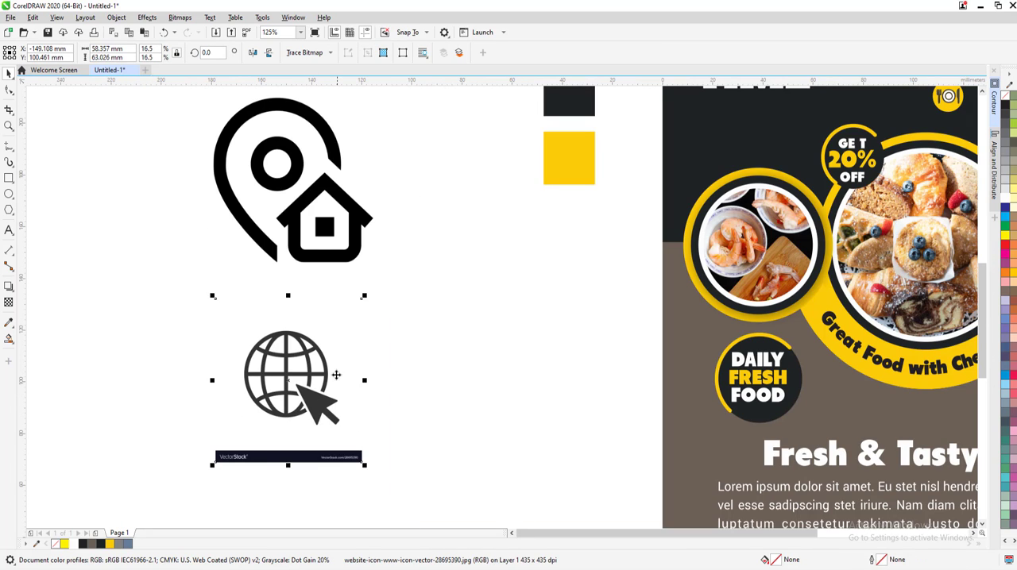
click(424, 184)
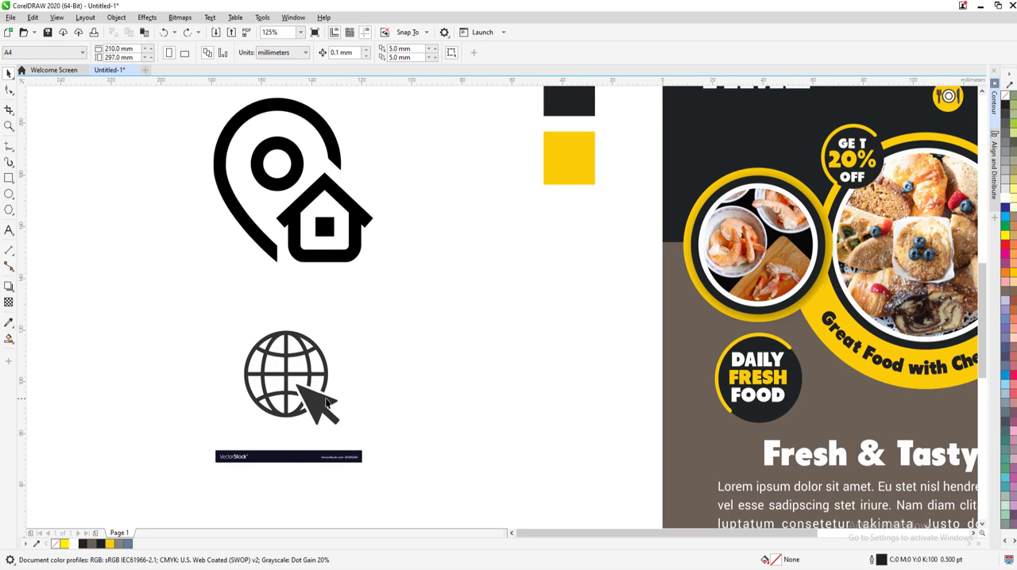
Move the traced website icon away from its bitmap, ungroup it and delete its VectorStock banner
drag(322, 409, 557, 374)
click(424, 52)
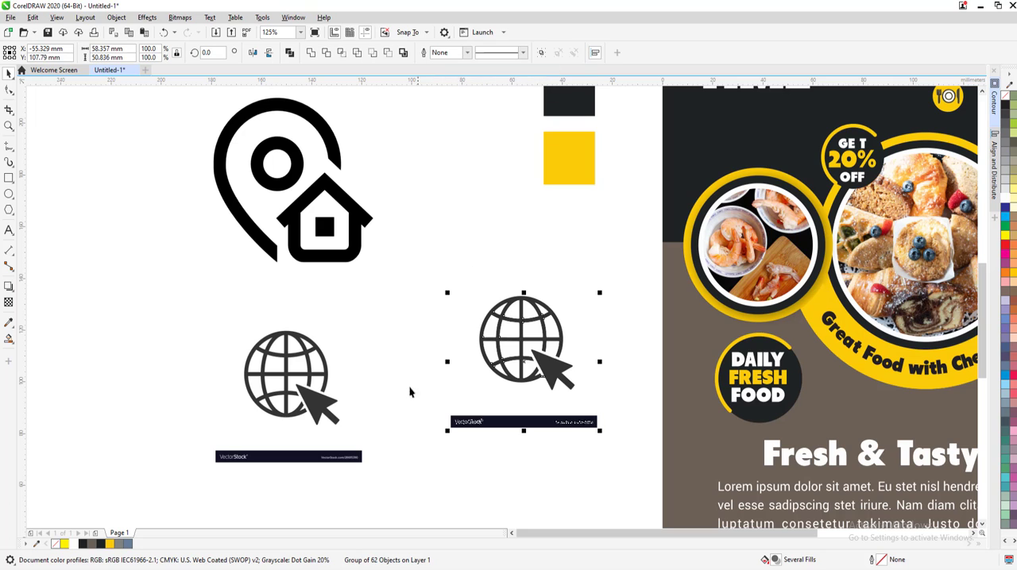
drag(409, 390, 612, 474)
key(Delete)
Delete the white pieces inside the traced globe, moving the icon onto the page's left edge to expose them
scroll(549, 374, up, 2)
click(532, 344)
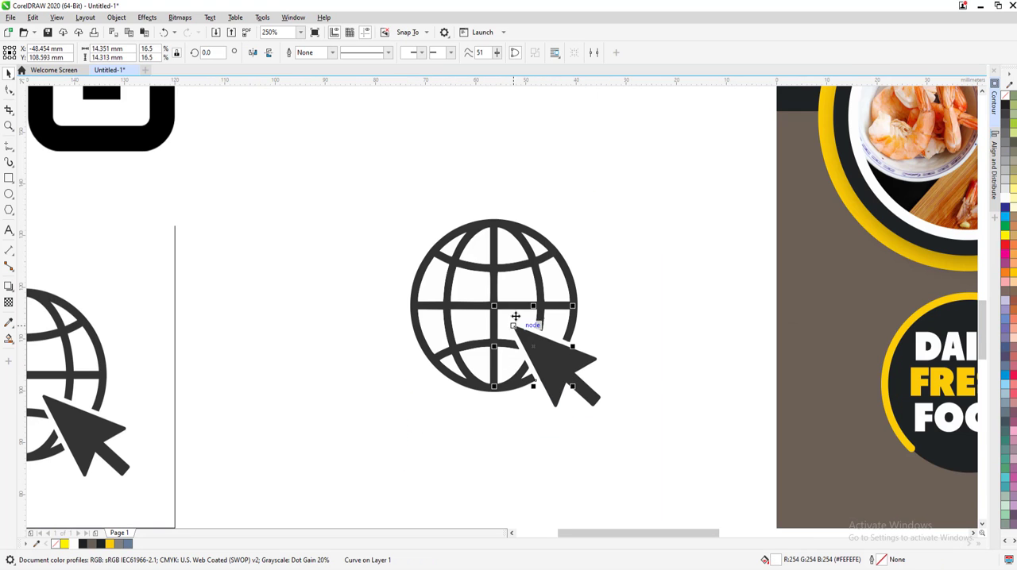
key(Delete)
drag(563, 370, 856, 374)
click(794, 291)
click(846, 289)
key(Delete)
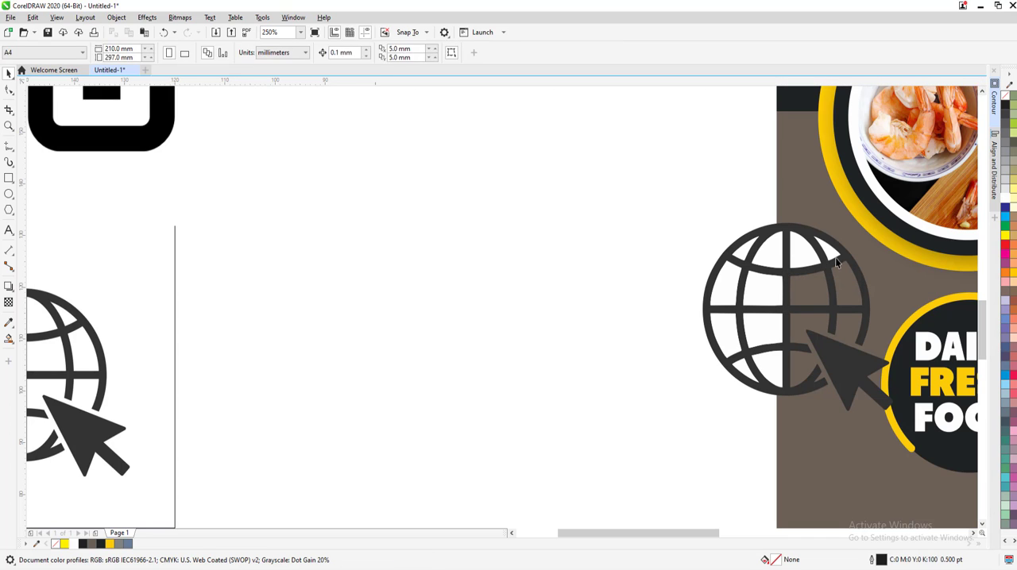
click(832, 252)
key(Delete)
click(808, 254)
key(Delete)
click(766, 254)
key(Delete)
key(Delete)
drag(665, 214, 822, 423)
key(Delete)
Group the cleaned globe with its arrow and delete the original website icon bitmap
scroll(709, 344, down, 1)
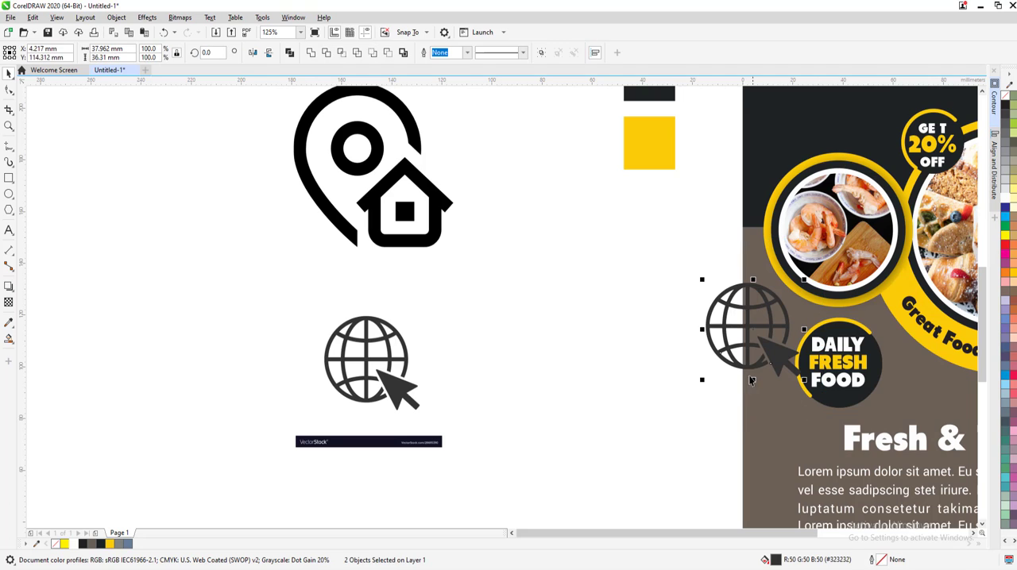
key(F4)
drag(189, 319, 376, 478)
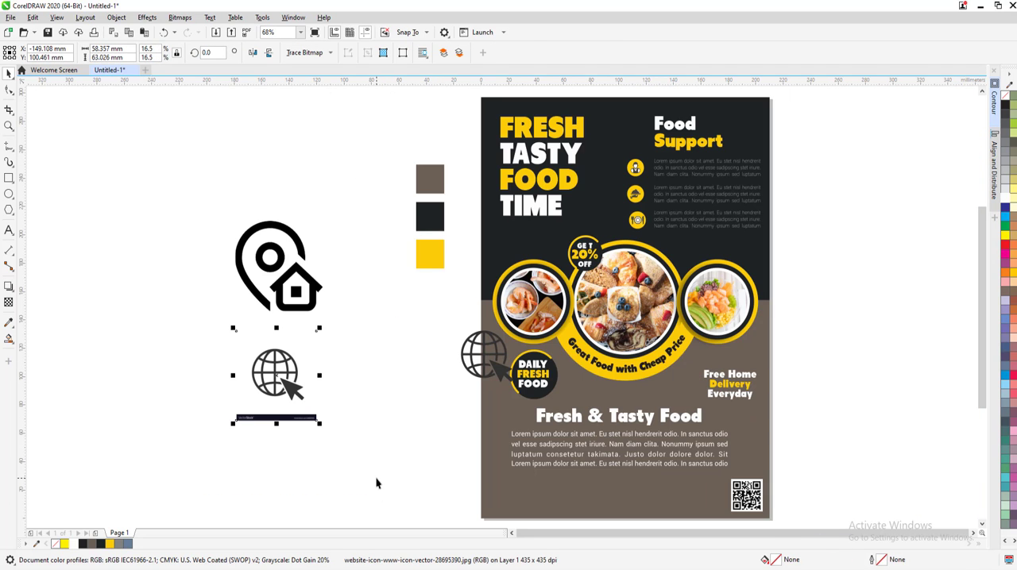
key(Delete)
Convert the location pin image to vectors with an outline trace of type High quality image
click(314, 296)
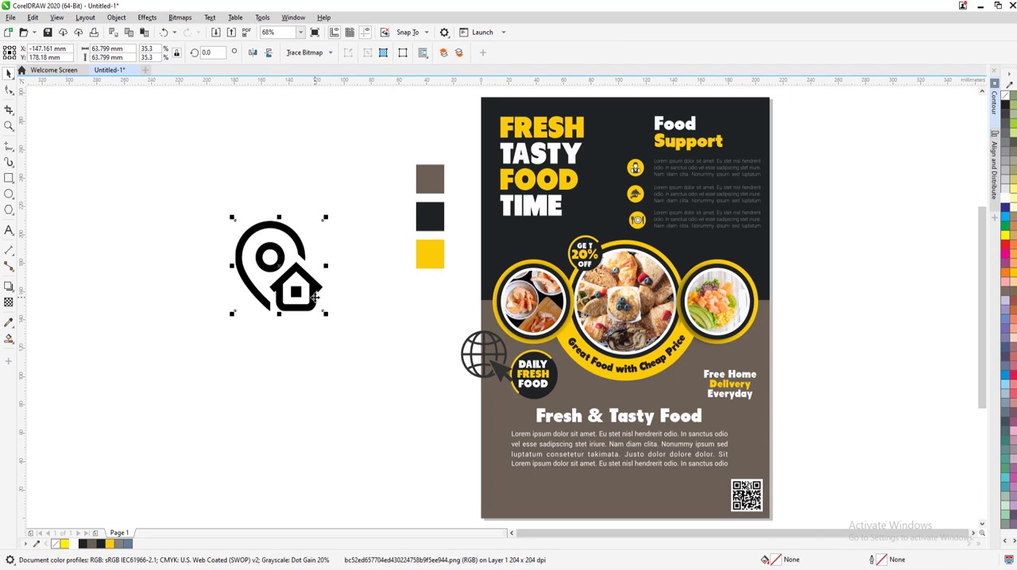
click(310, 53)
mouse_move(318, 91)
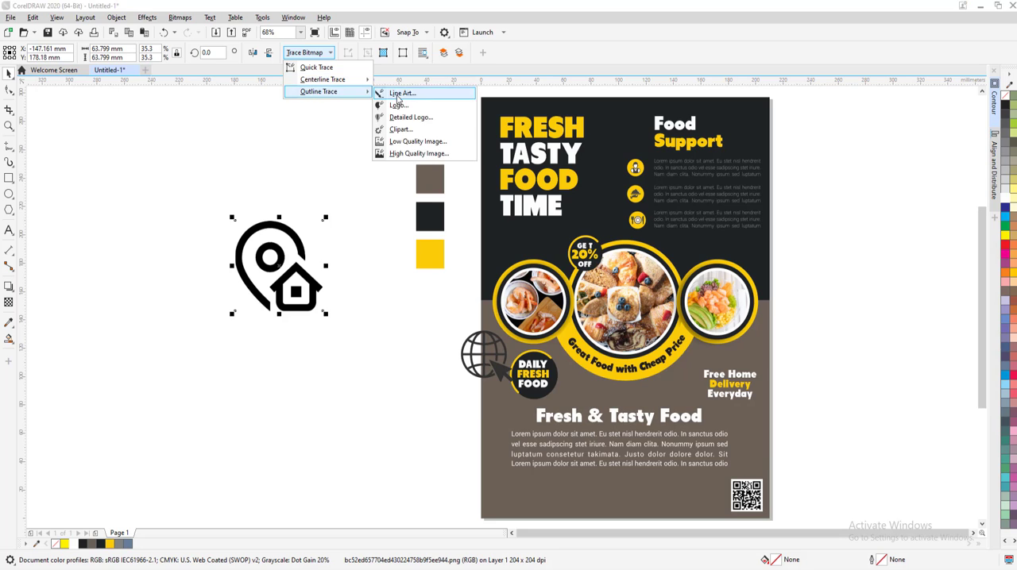
click(393, 157)
click(678, 442)
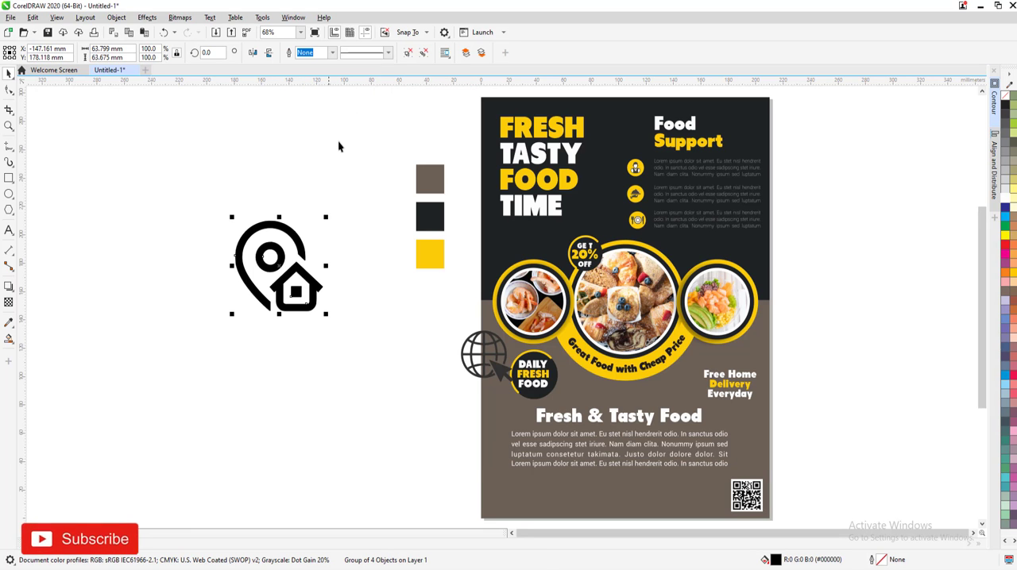
Place the traced location icon in the page's lower-left corner, shrink it to about 13.7 mm wide and fill it yellow
mouse_move(295, 295)
mouse_down()
mouse_move(429, 409)
mouse_move(401, 380)
mouse_move(523, 527)
mouse_up()
scroll(522, 526, up, 3)
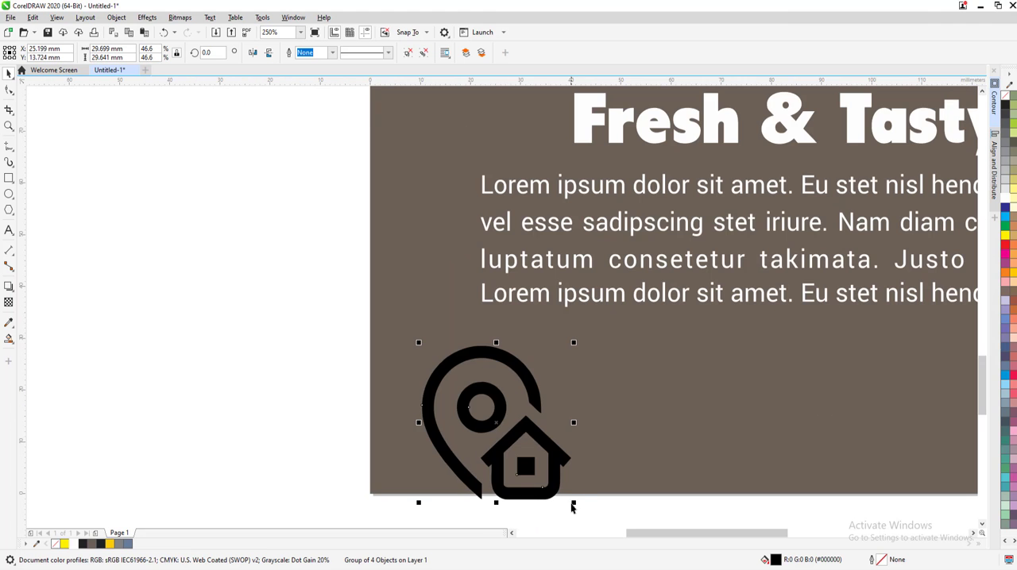
drag(571, 499, 532, 494)
click(111, 544)
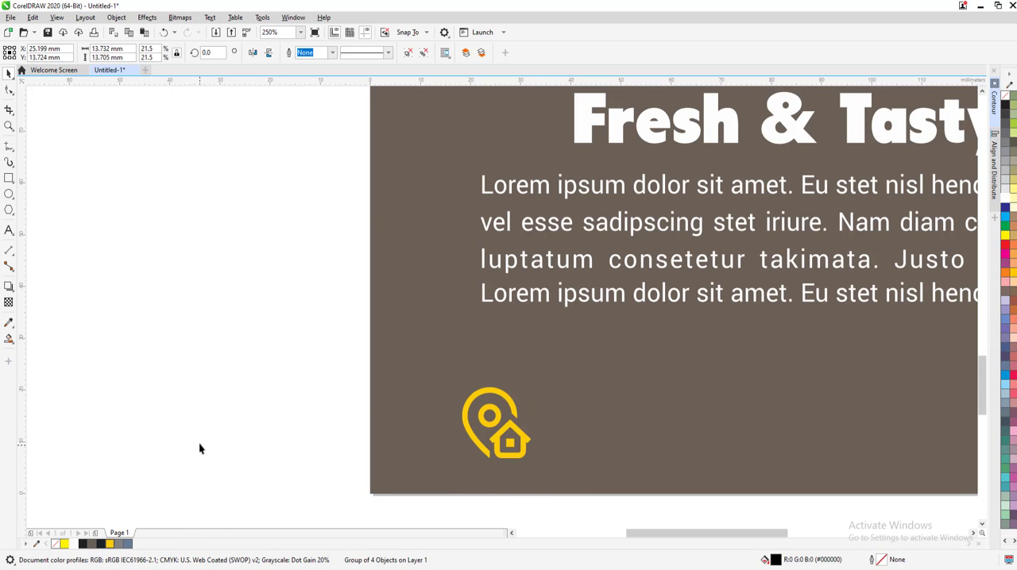
click(199, 445)
Place the globe icon at the page's bottom between the location icon and QR code, about 12.6 mm wide, and fill it yellow
key(F4)
click(489, 371)
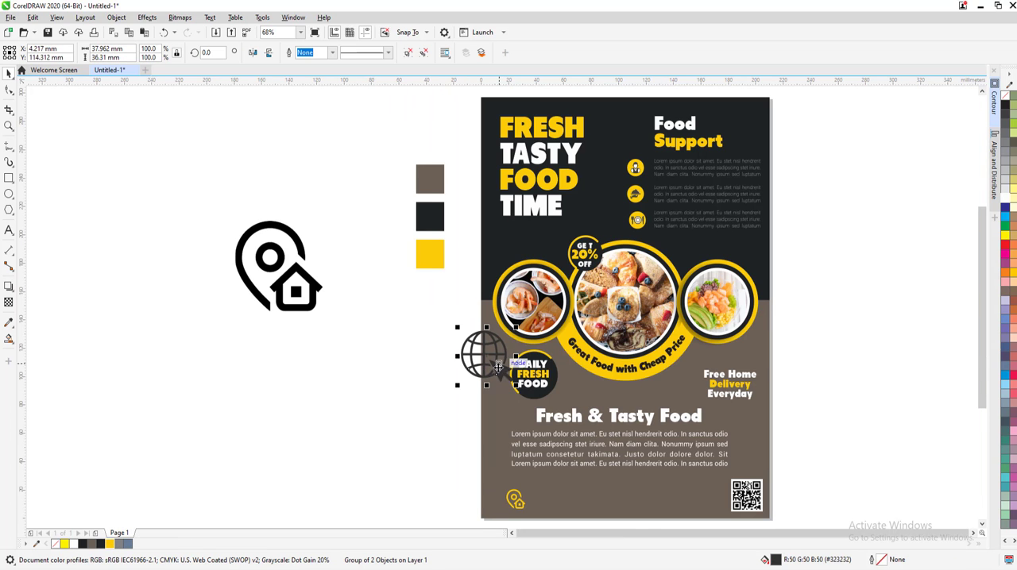
drag(489, 371, 578, 437)
scroll(643, 509, up, 3)
click(127, 544)
click(231, 487)
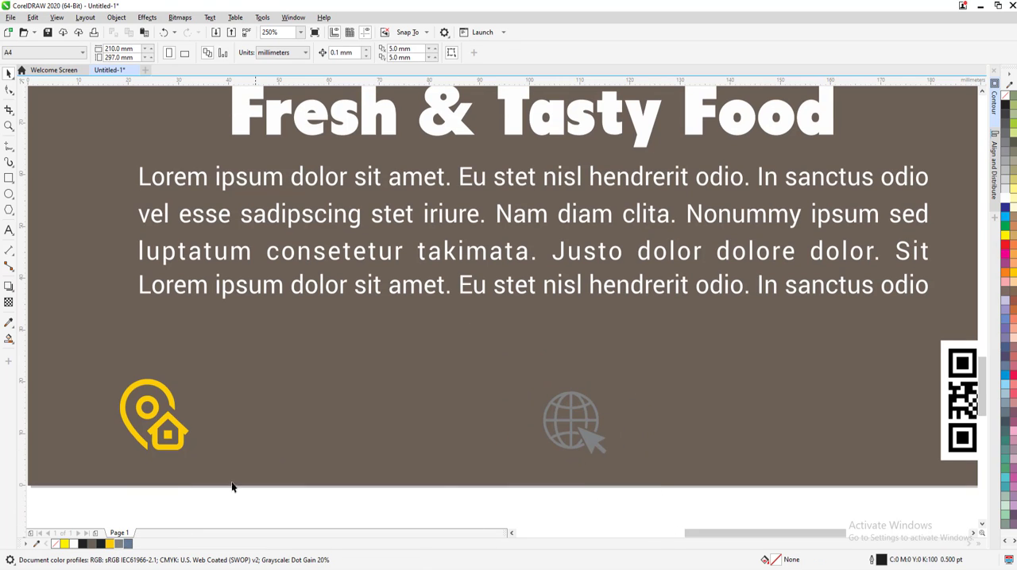
click(570, 441)
click(110, 543)
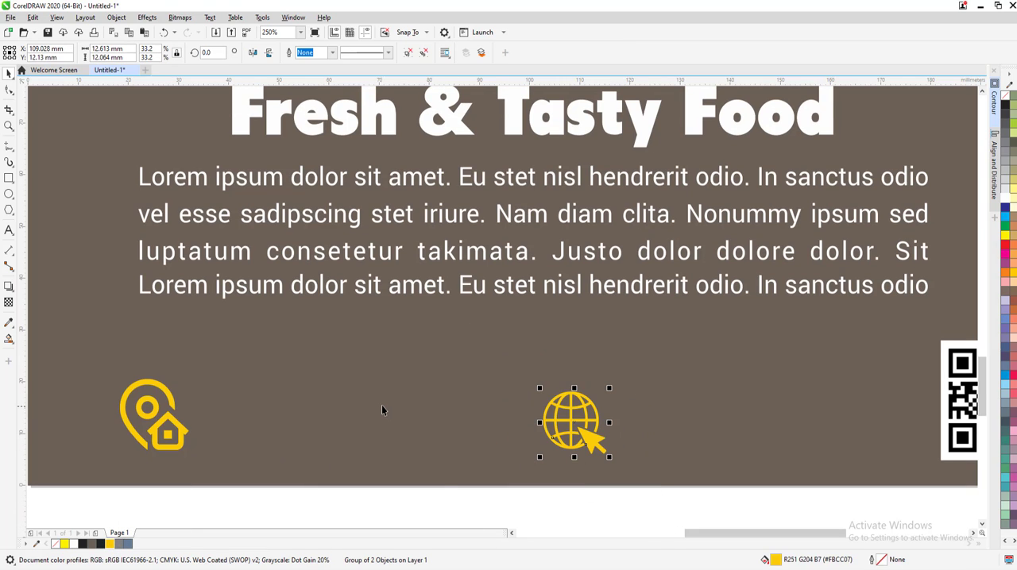
click(381, 406)
Delete the leftover location pin bitmap and the three color swatches beside the page
key(F4)
drag(427, 476, 676, 495)
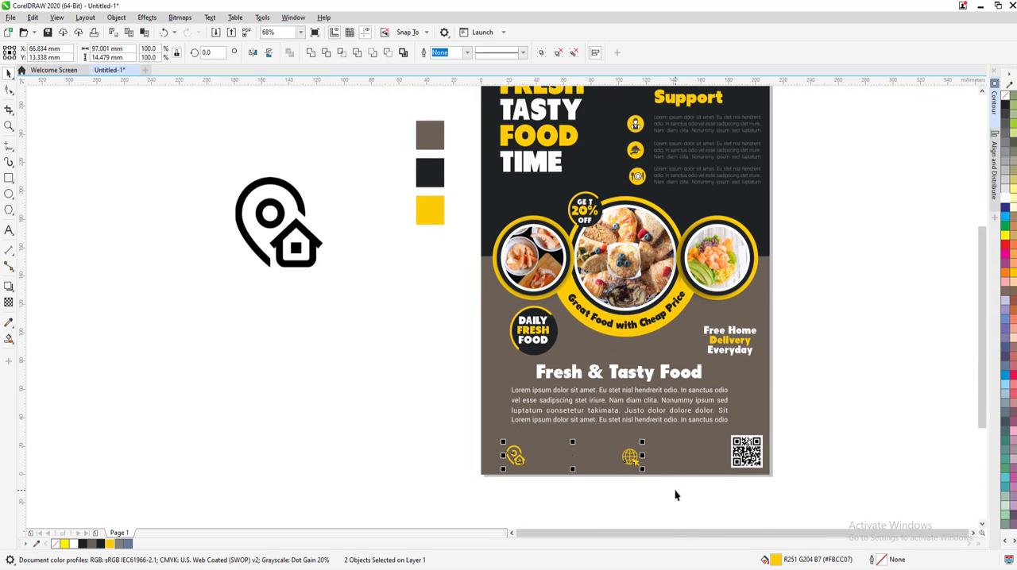
click(408, 367)
scroll(408, 367, down, 5)
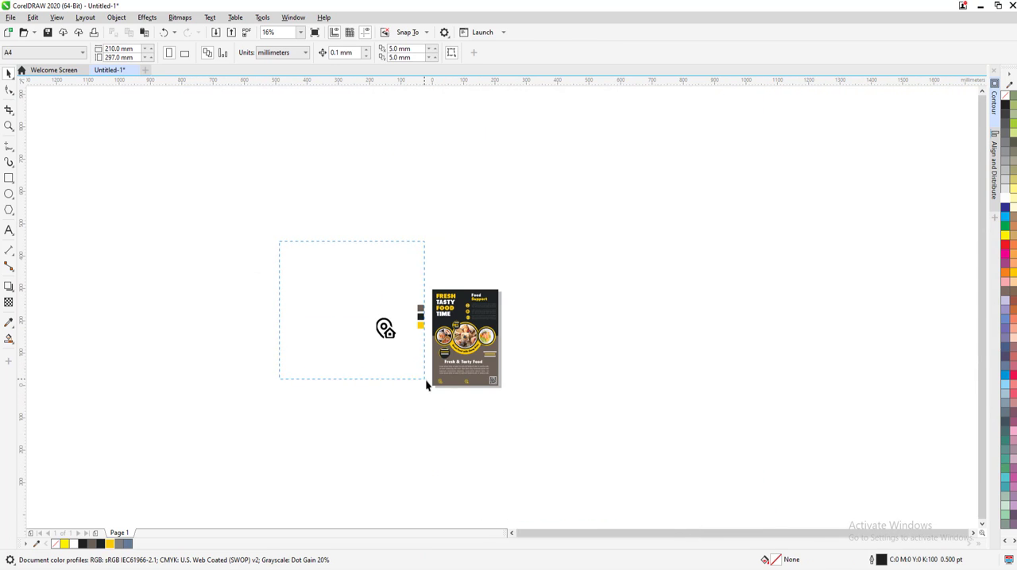
drag(425, 379, 421, 380)
key(Delete)
key(F5)
key(F4)
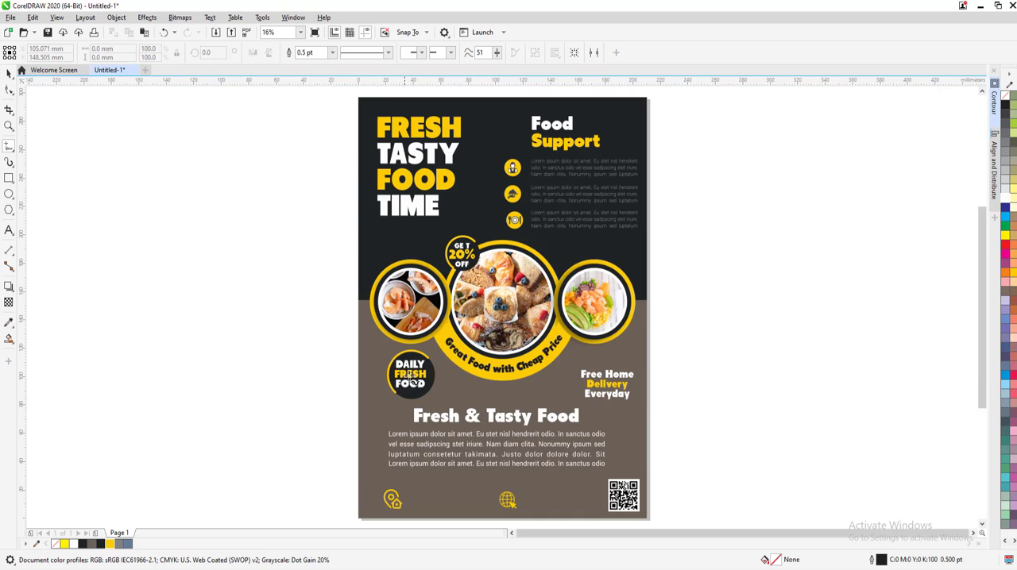
click(6, 74)
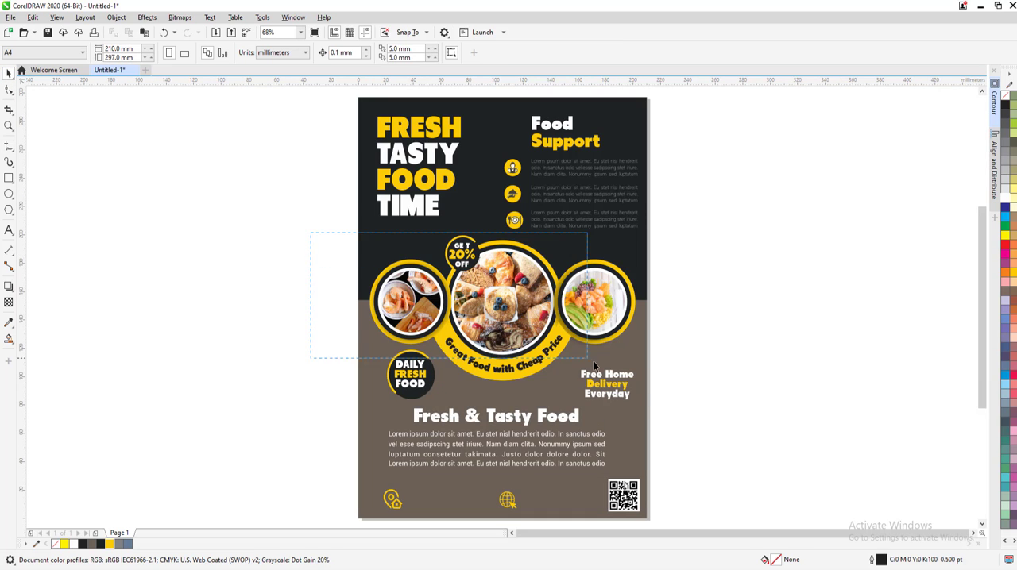
Group the three lines of the "Free Home Delivery Everyday" text
drag(595, 365, 566, 354)
click(683, 413)
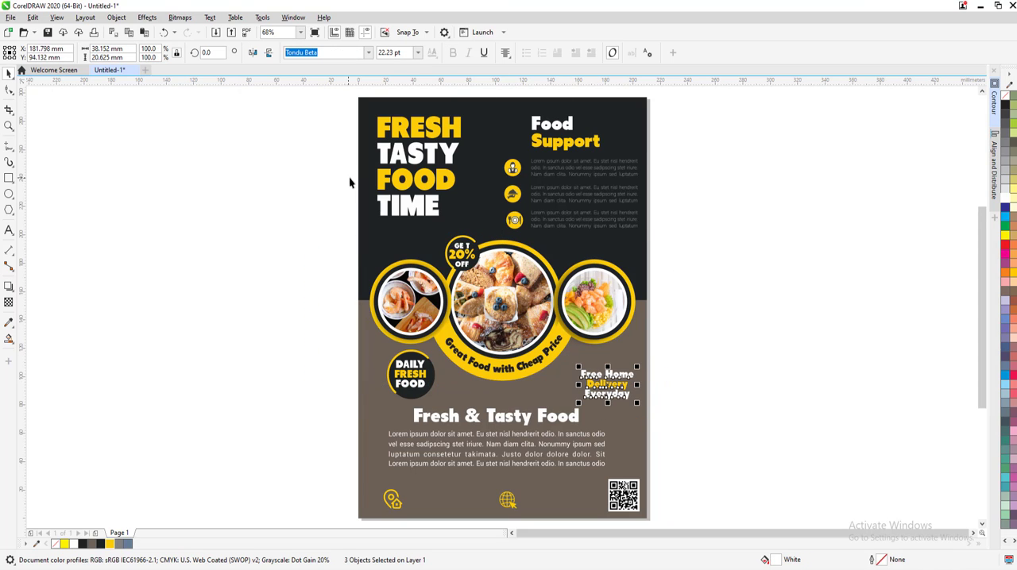
key(ctrl+g)
click(397, 290)
drag(438, 300, 381, 264)
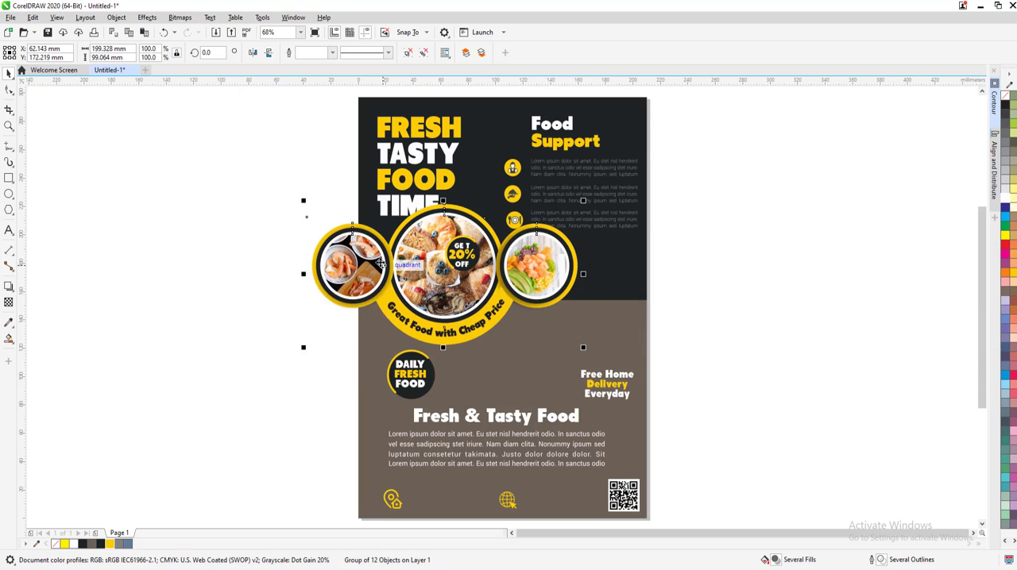
key(ctrl+z)
Add a drop shadow to the grouped food pictures, offset about 6.5 mm downward, with opacity 12
click(10, 289)
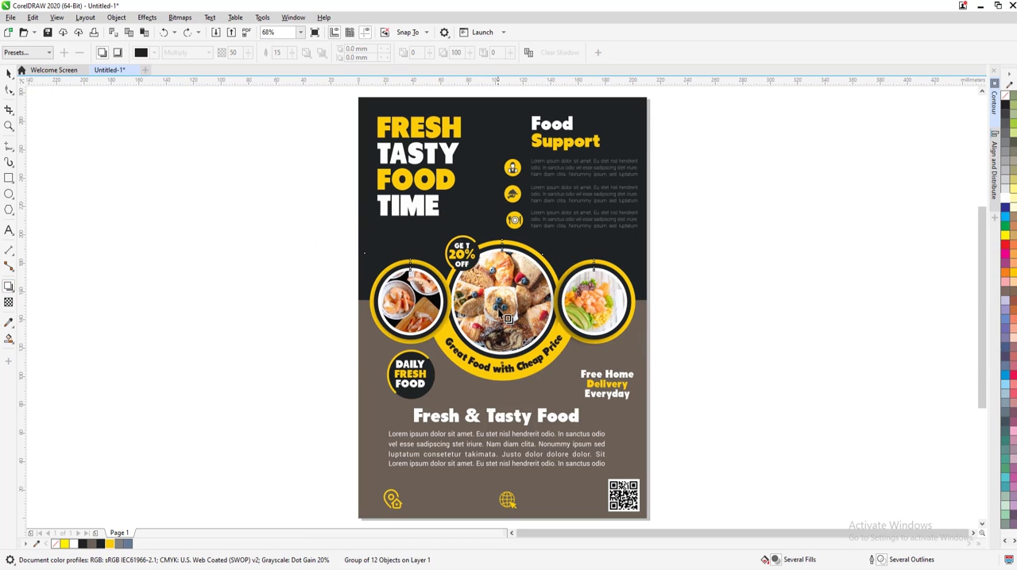
drag(501, 312, 505, 401)
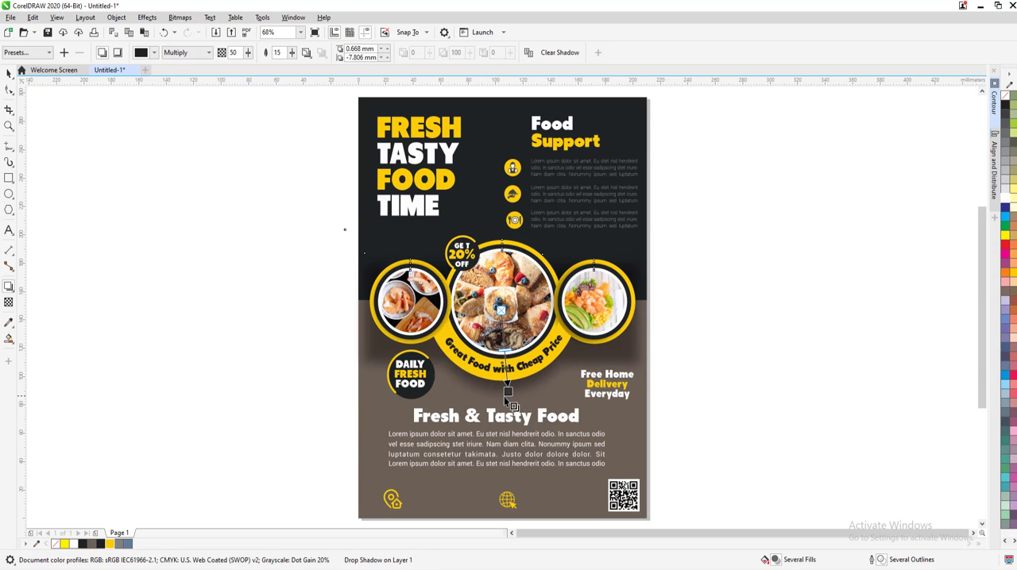
scroll(504, 397, up, 3)
drag(225, 70, 220, 73)
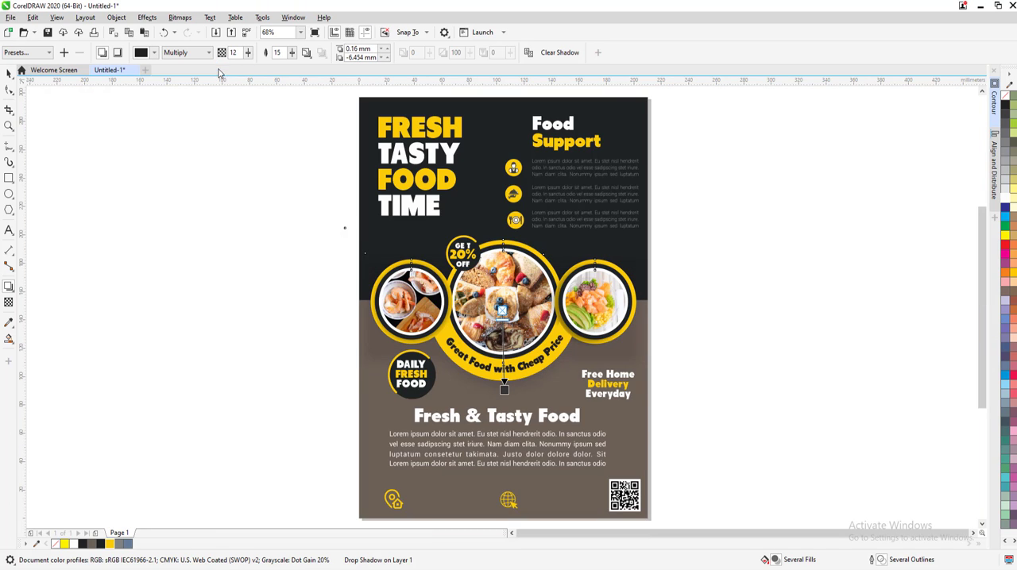
click(9, 72)
click(189, 234)
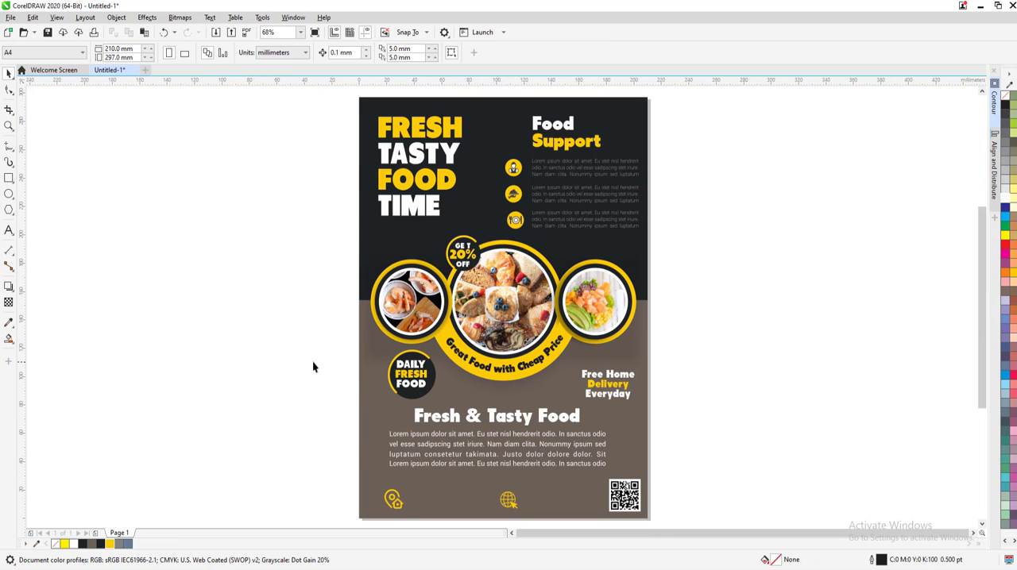
Create a paragraph text frame about 56.3 by 12.7 mm beside the location icon, fill it with placeholder text and color it white
scroll(404, 507, up, 3)
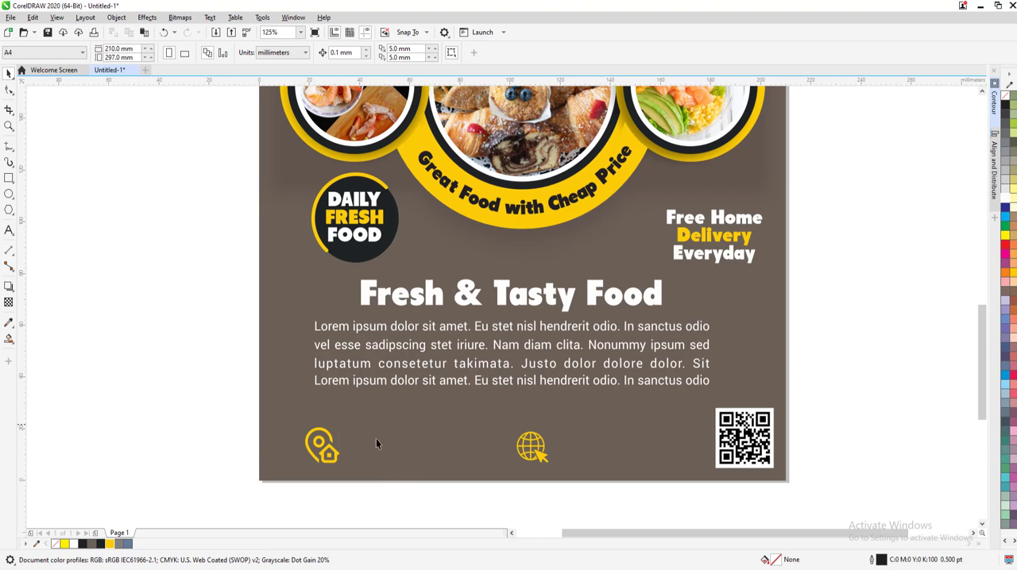
click(9, 231)
drag(350, 430, 492, 466)
click(212, 21)
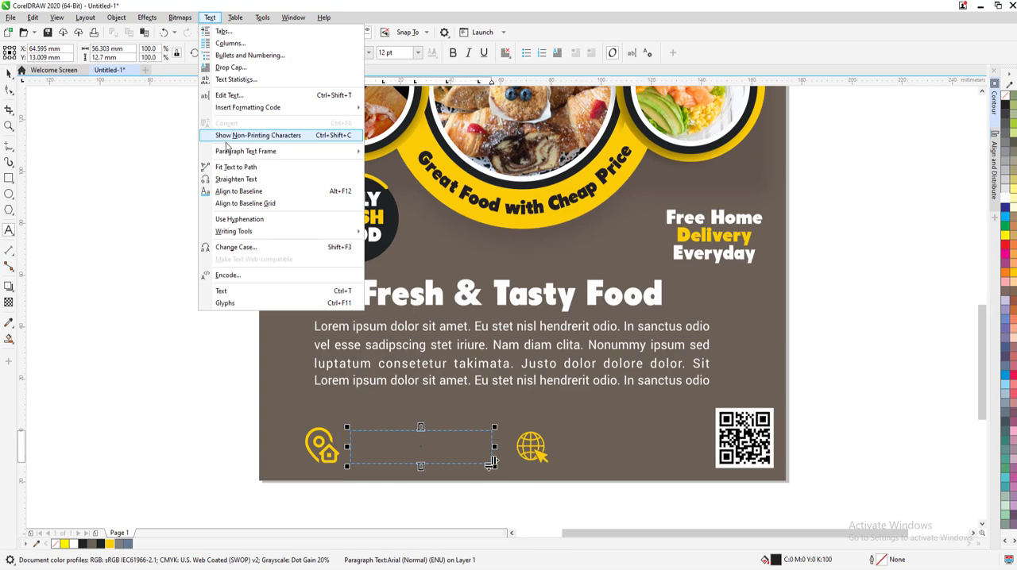
mouse_move(231, 152)
click(405, 181)
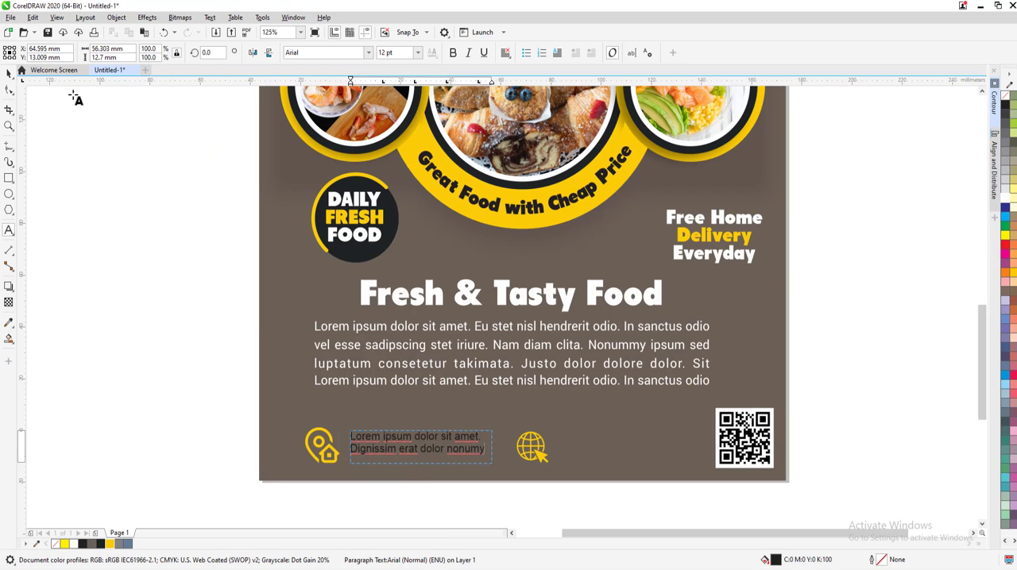
click(1007, 95)
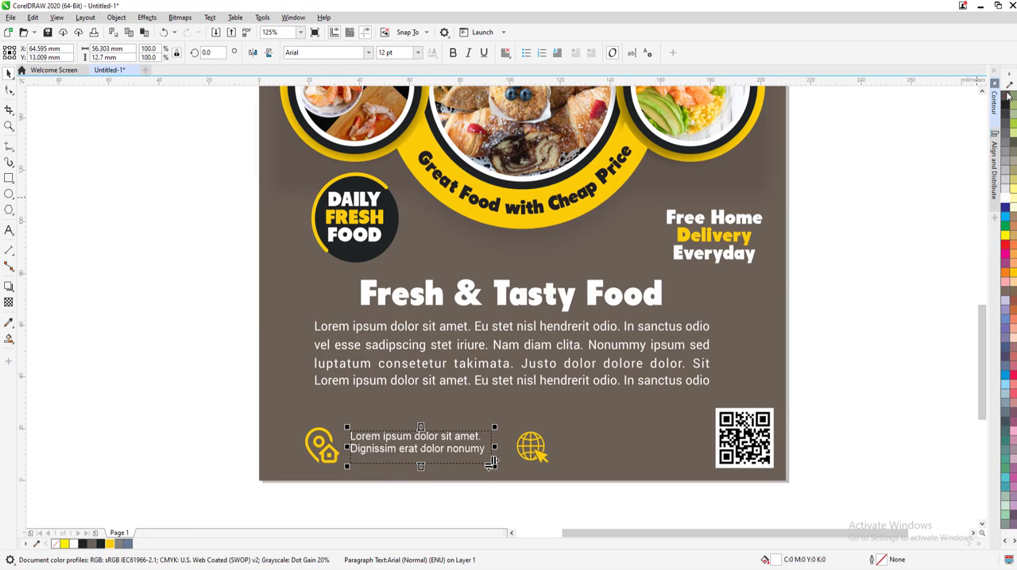
Lower the placeholder text slightly beside the location icon and place a copy of it beside the globe icon
key(Escape)
drag(420, 449, 421, 456)
drag(422, 458, 631, 467)
right_click(631, 467)
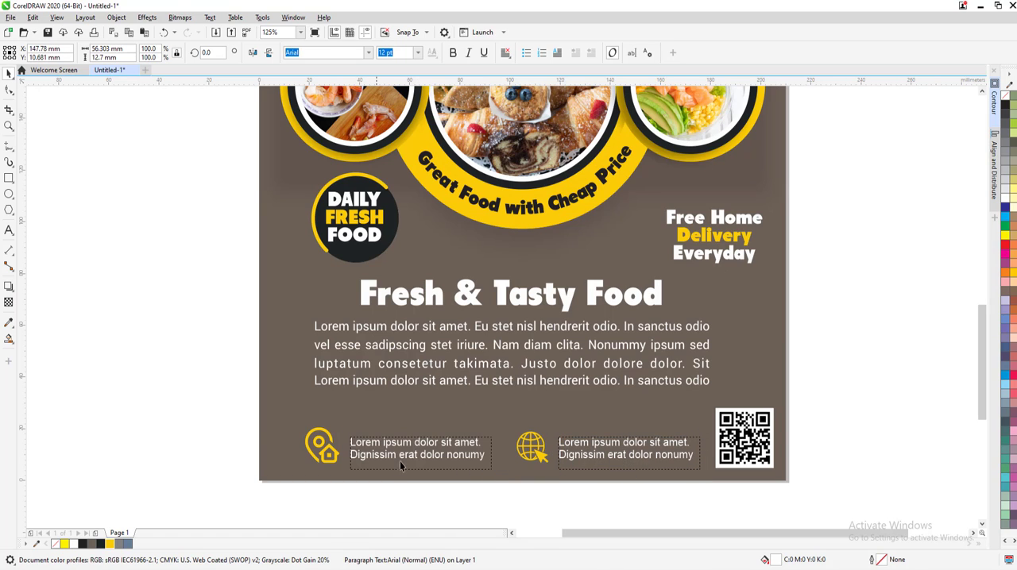
Align the two placeholder texts with the location and globe icons and raise the row level with the QR code's middle
shift+click(575, 461)
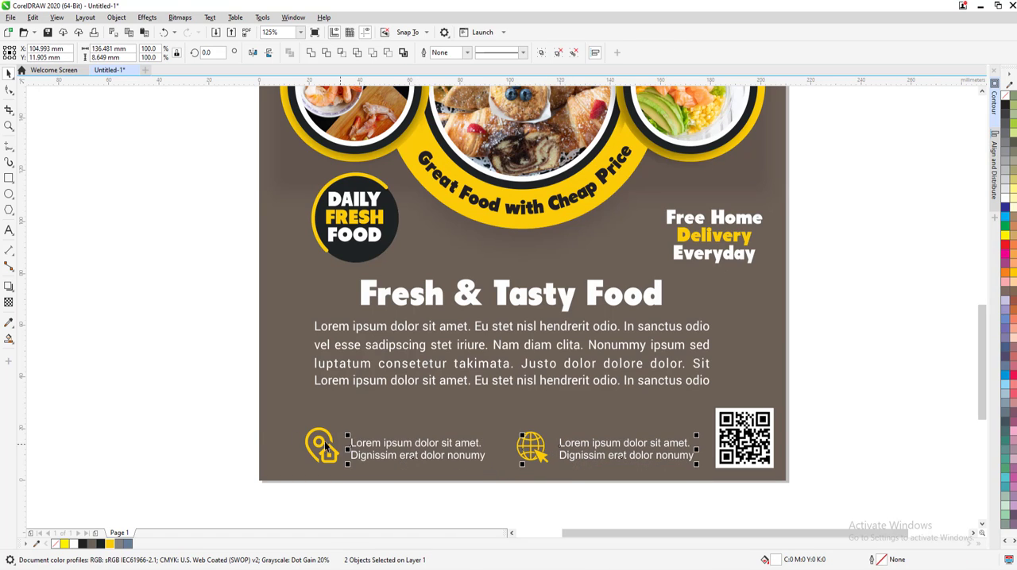
click(213, 414)
drag(703, 488, 704, 491)
drag(610, 455, 611, 447)
Group the icons, their texts and the QR code, and center the group horizontally under the "Fresh & Tasty Food" heading
drag(829, 500, 289, 429)
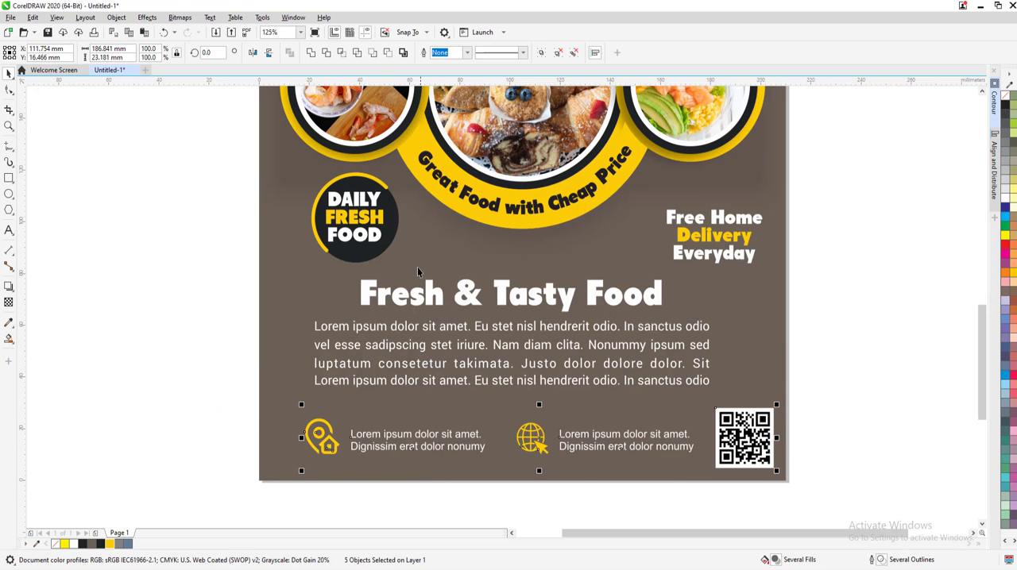
key(ctrl+g)
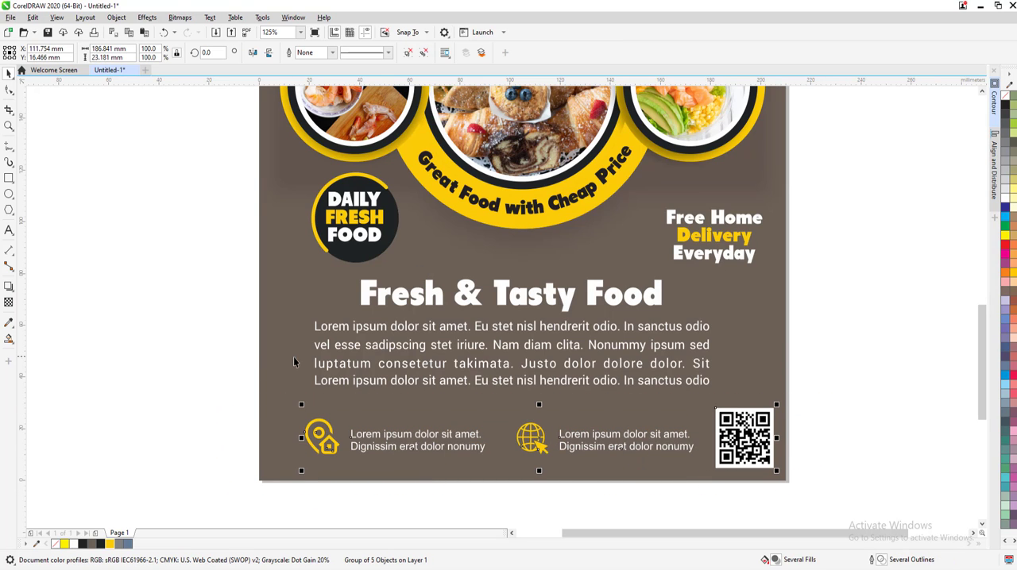
shift+click(426, 307)
key(c)
click(253, 297)
key(F4)
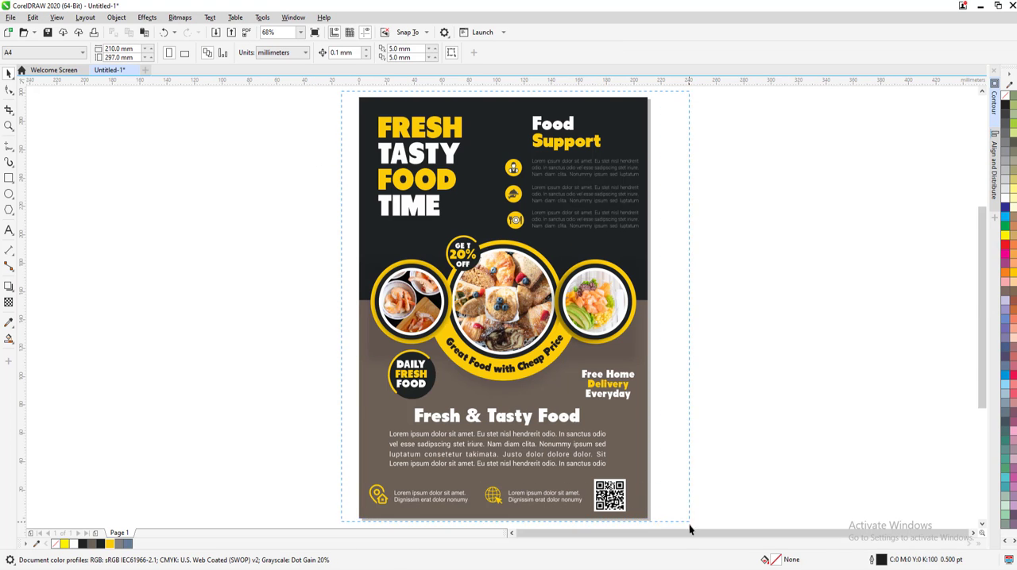
Group the "FRESH TASTY FOOD TIME" headline with the "Food Support" section's heading, icons and texts
drag(689, 526, 689, 527)
key(F4)
click(726, 244)
drag(726, 244, 348, 157)
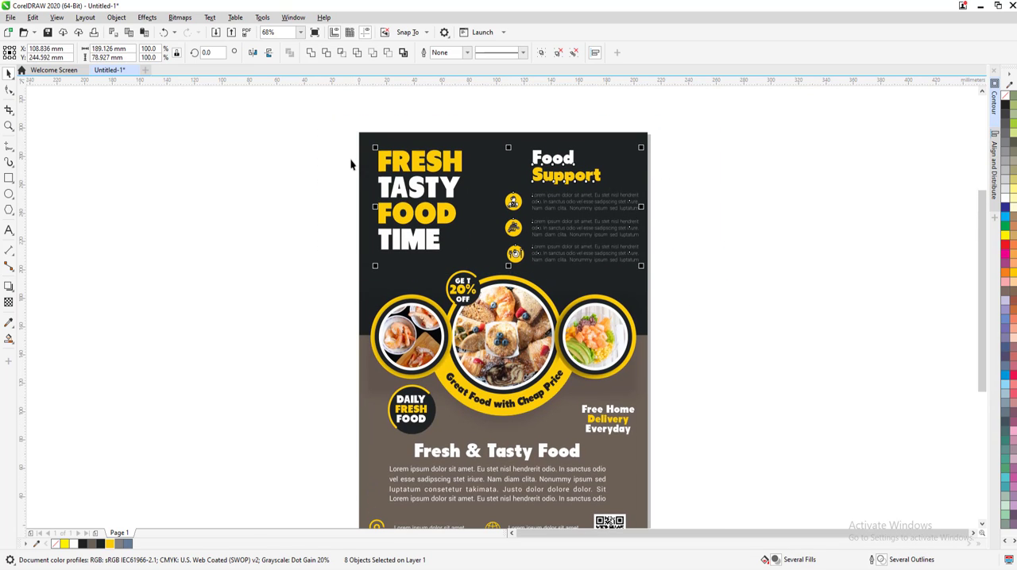
key(ctrl+g)
shift+click(406, 298)
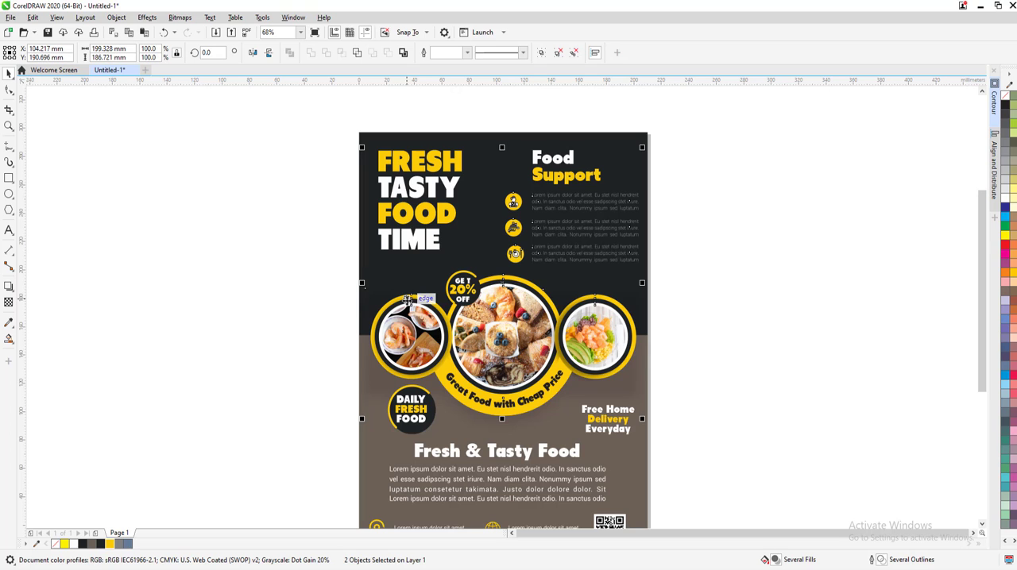
click(660, 259)
scroll(660, 259, down, 1)
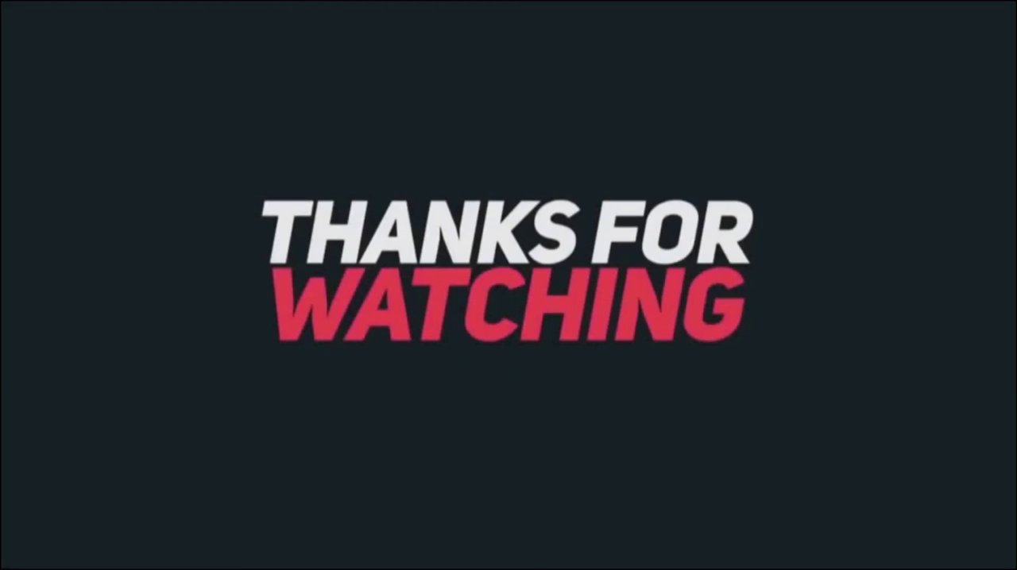